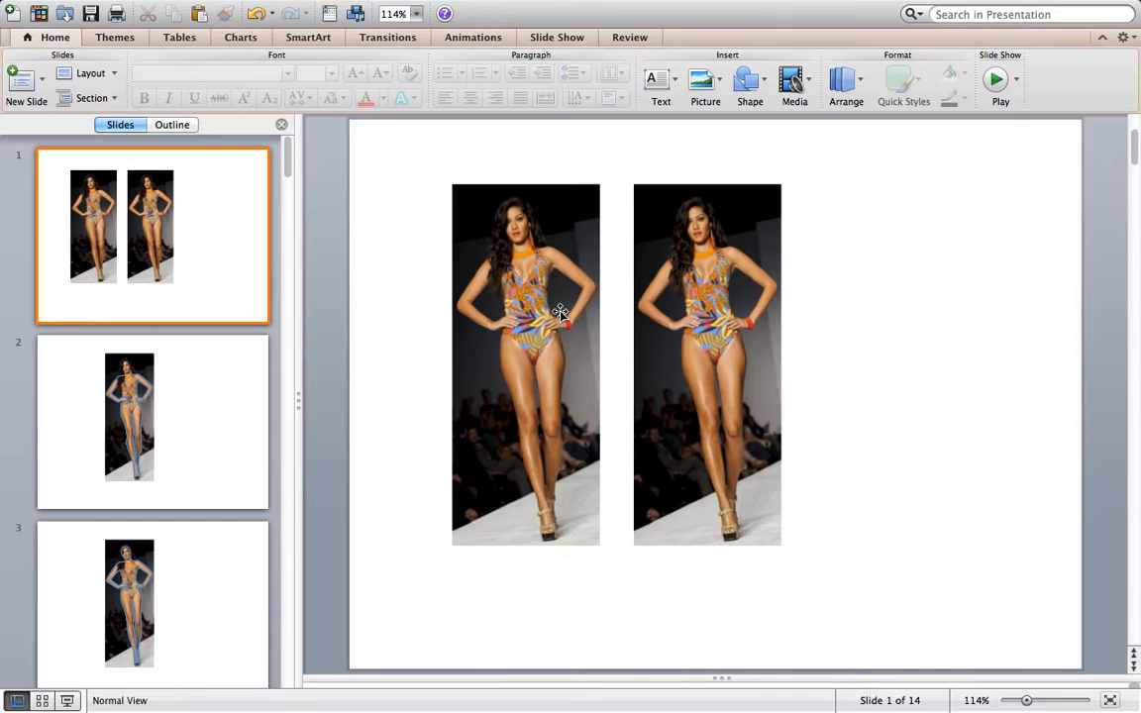
Step: Reposition the left copy of the model photo farther toward the slide's upper-left area
drag(559, 313, 545, 281)
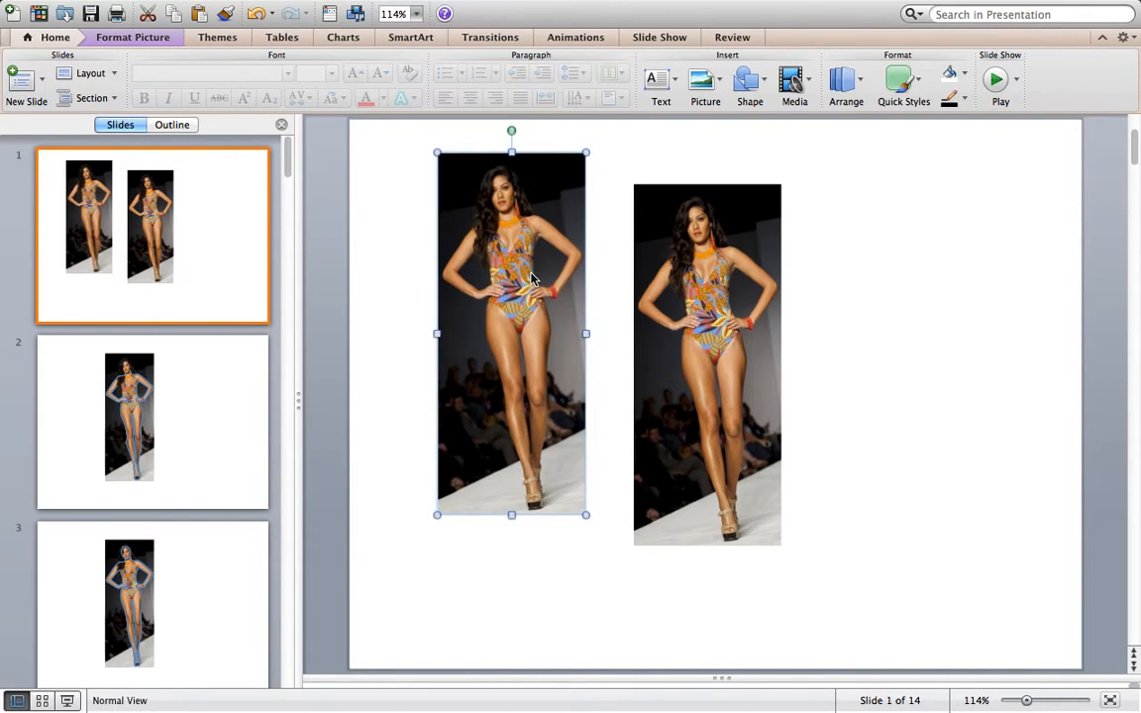
click(940, 334)
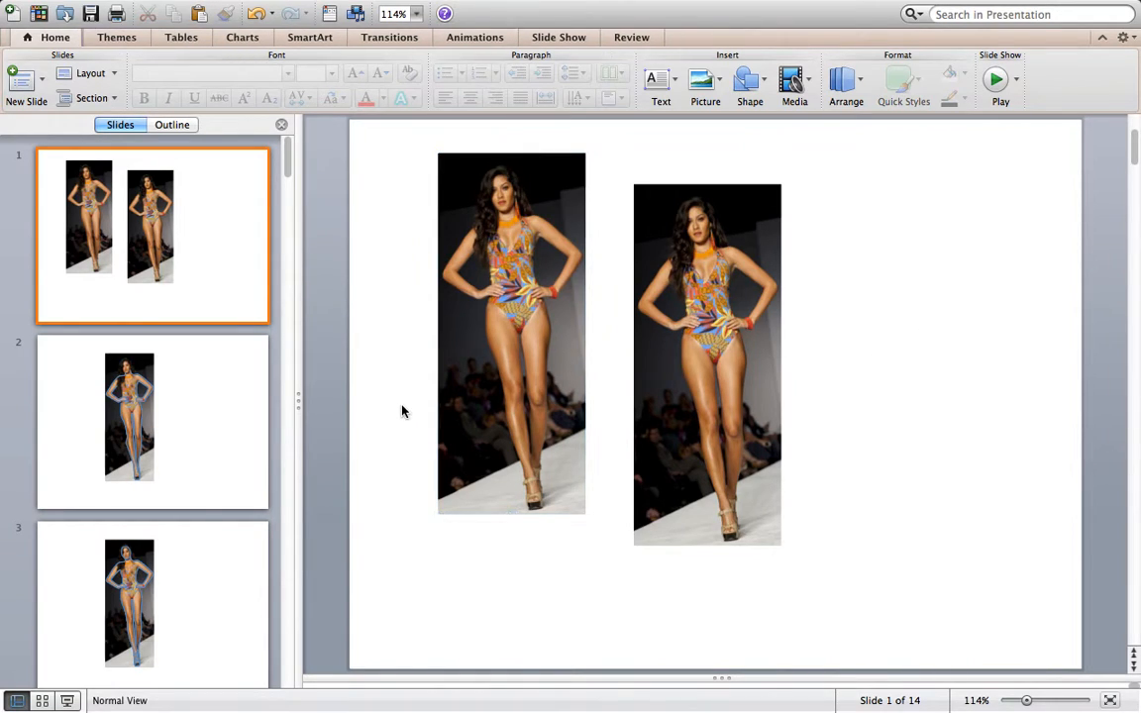
drag(543, 342, 540, 364)
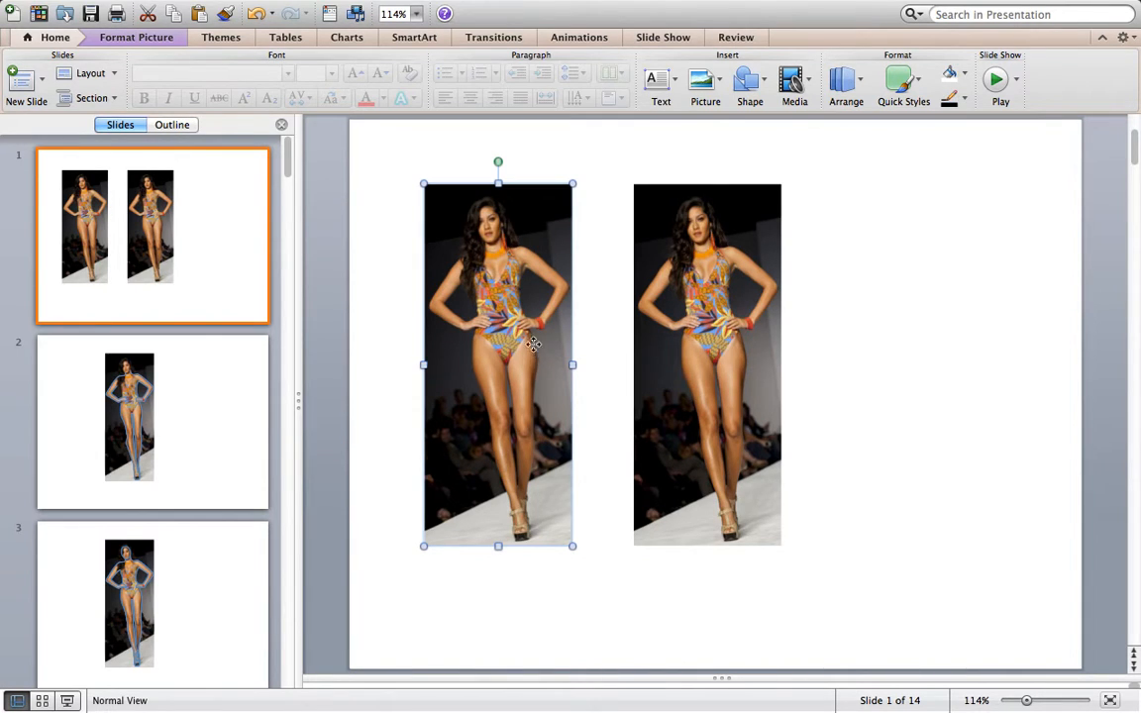
drag(537, 354, 525, 334)
Step: Move the right copy of the photo exactly over the left copy
click(644, 345)
drag(644, 345, 672, 306)
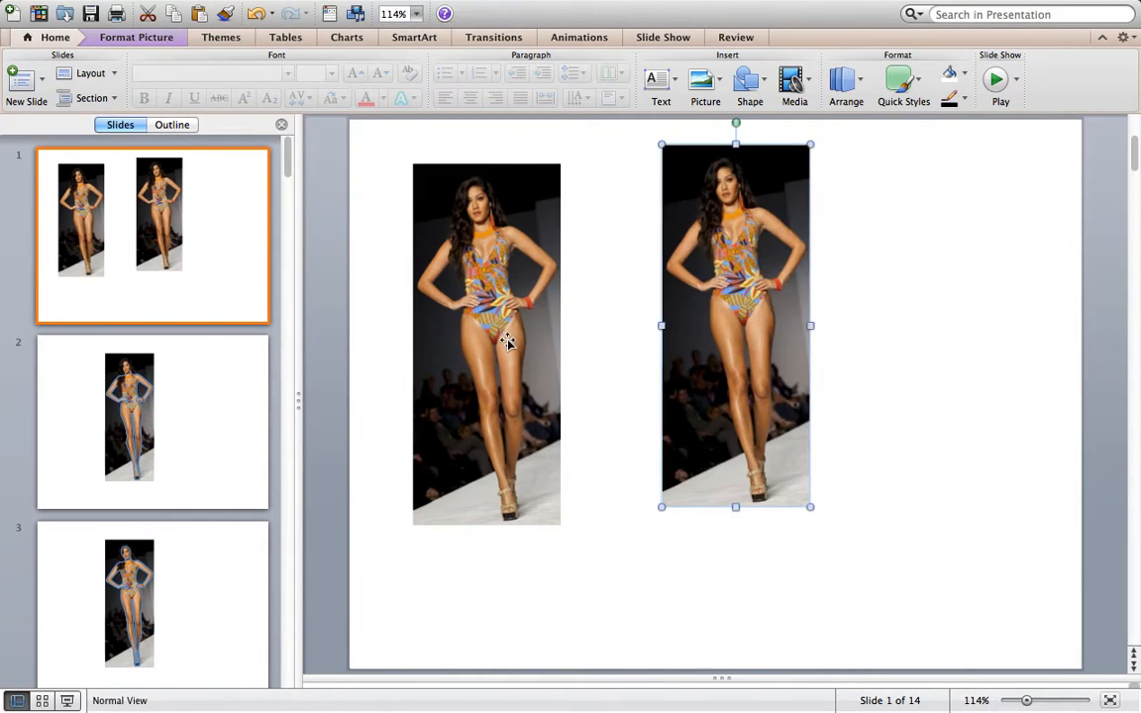
click(509, 338)
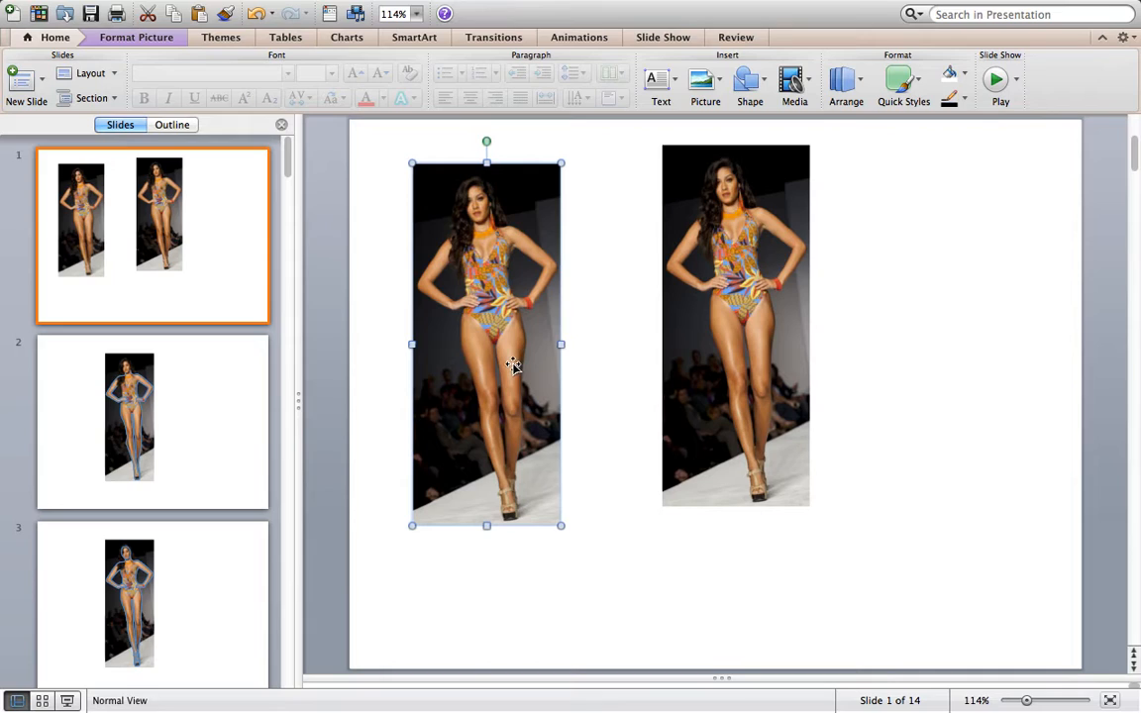
click(684, 332)
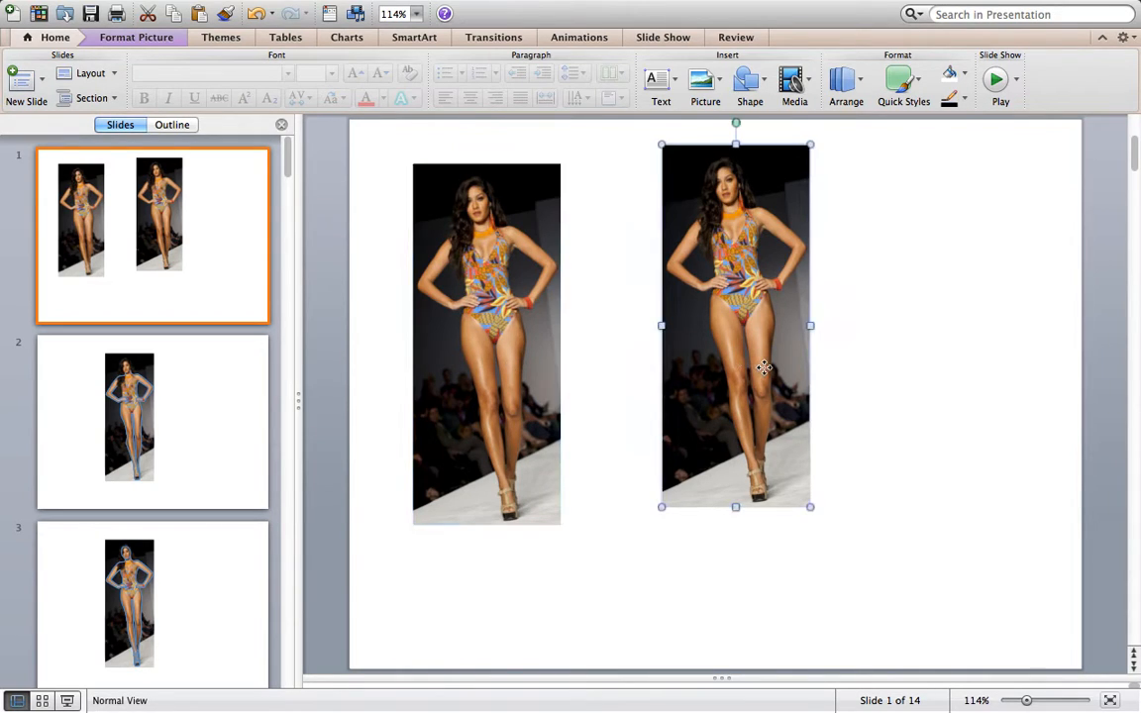
drag(713, 356, 505, 389)
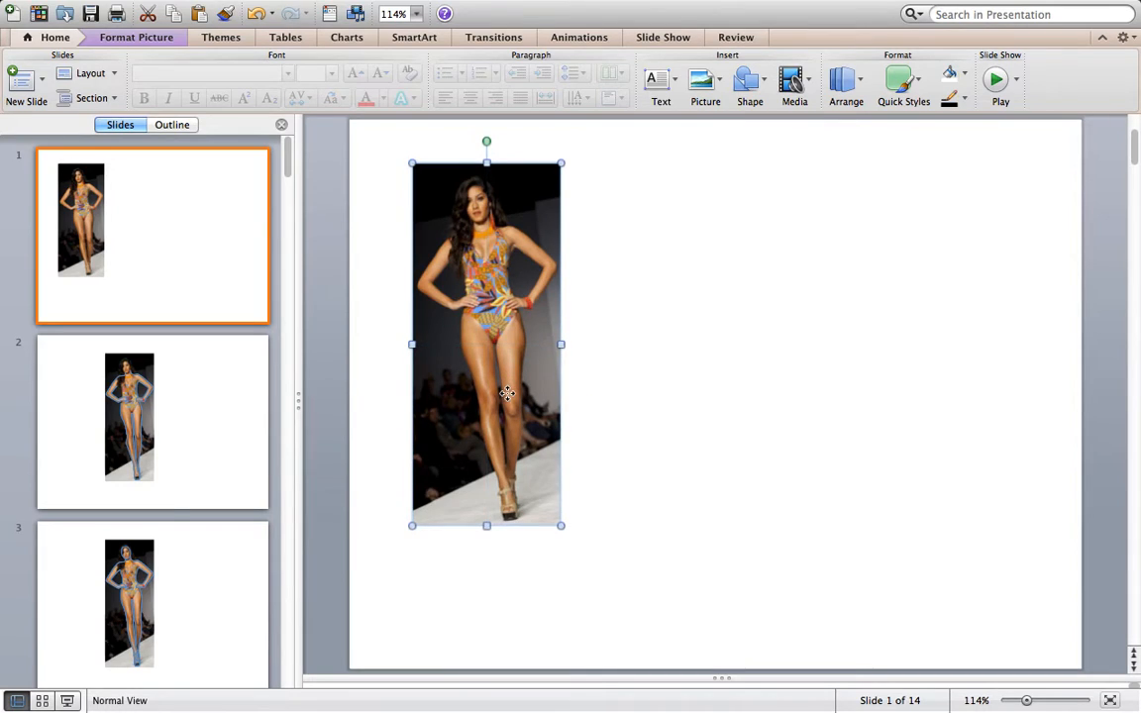
Step: Try cropping the stacked copy from its upper edge down to the lower legs, and discard the cropped piece
click(226, 87)
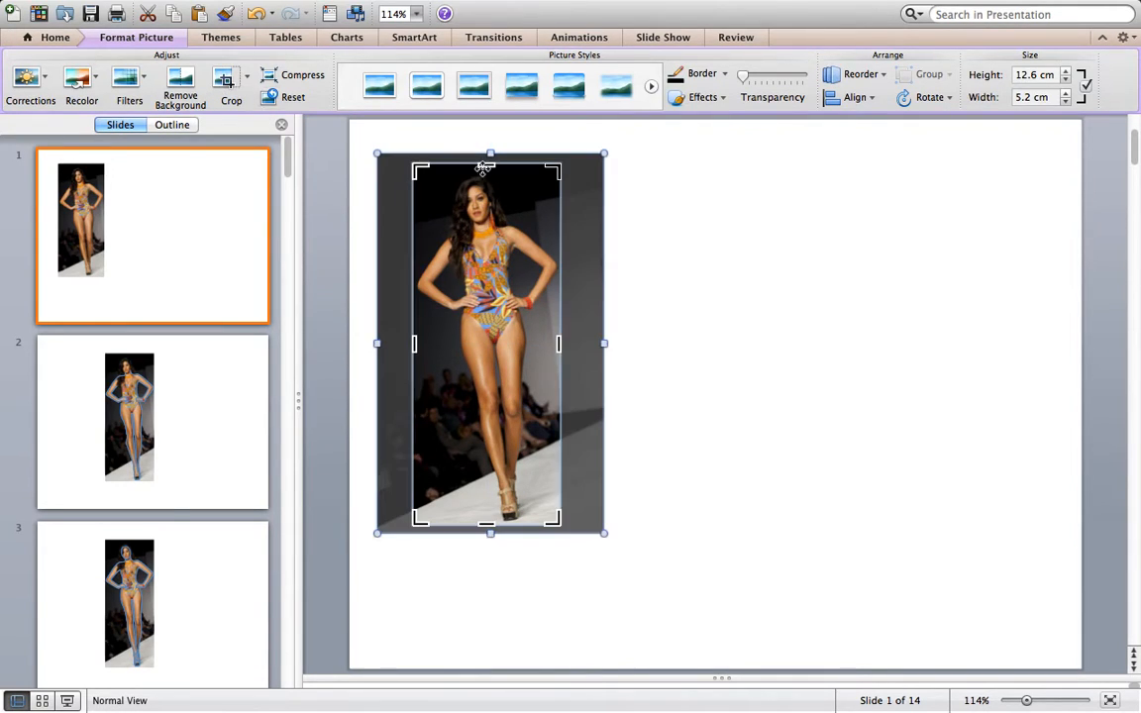
drag(486, 161, 520, 386)
click(700, 418)
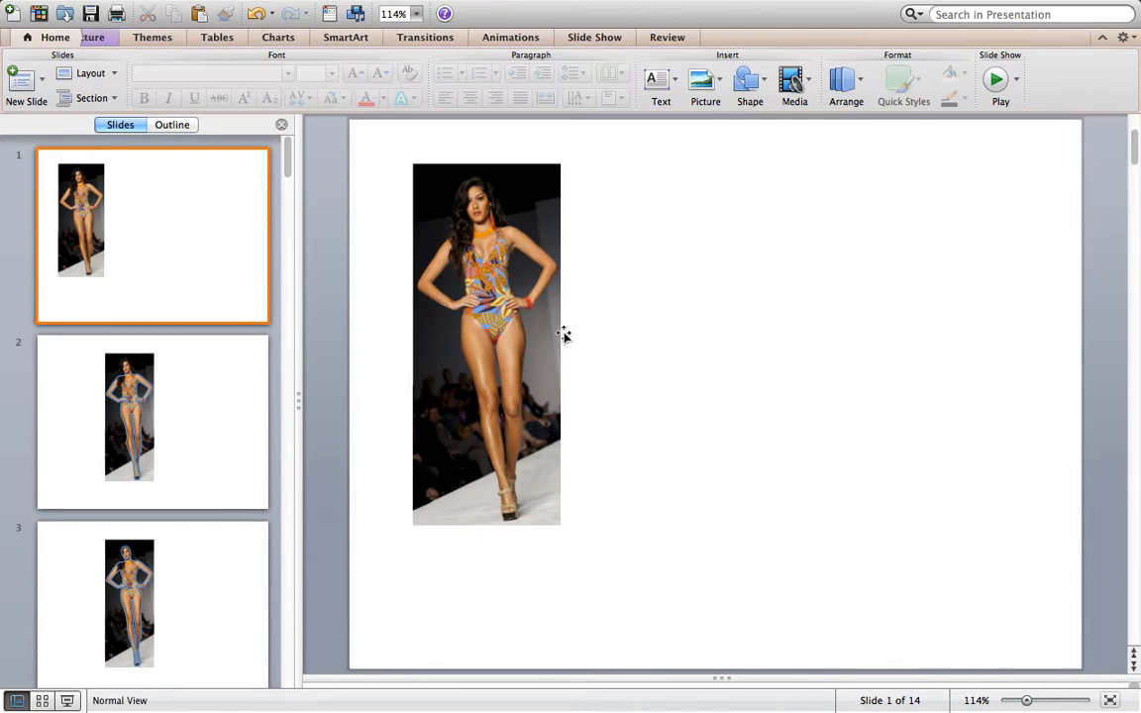
click(508, 444)
key(super+z)
Step: Stretch the photo upward from its upper edge to a height of 13.3 cm, keeping the width
click(456, 397)
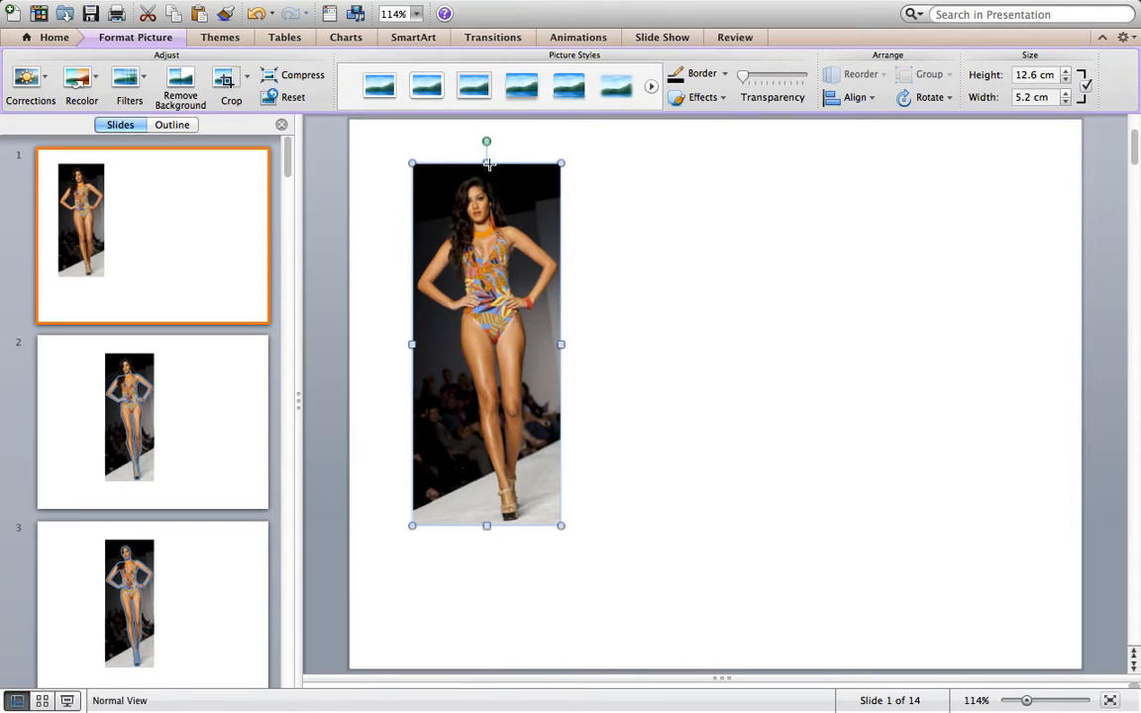
drag(489, 164, 488, 142)
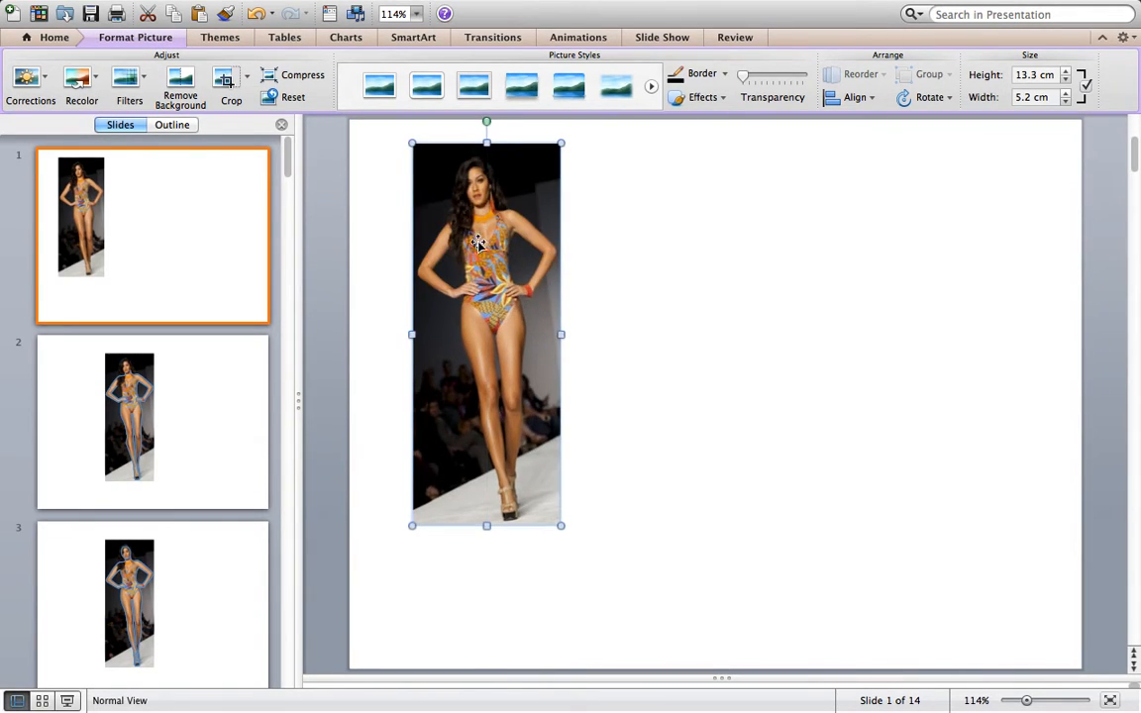
Step: Duplicate the stretched photo and place the copy exactly over the original
right_click(469, 295)
click(507, 311)
right_click(725, 378)
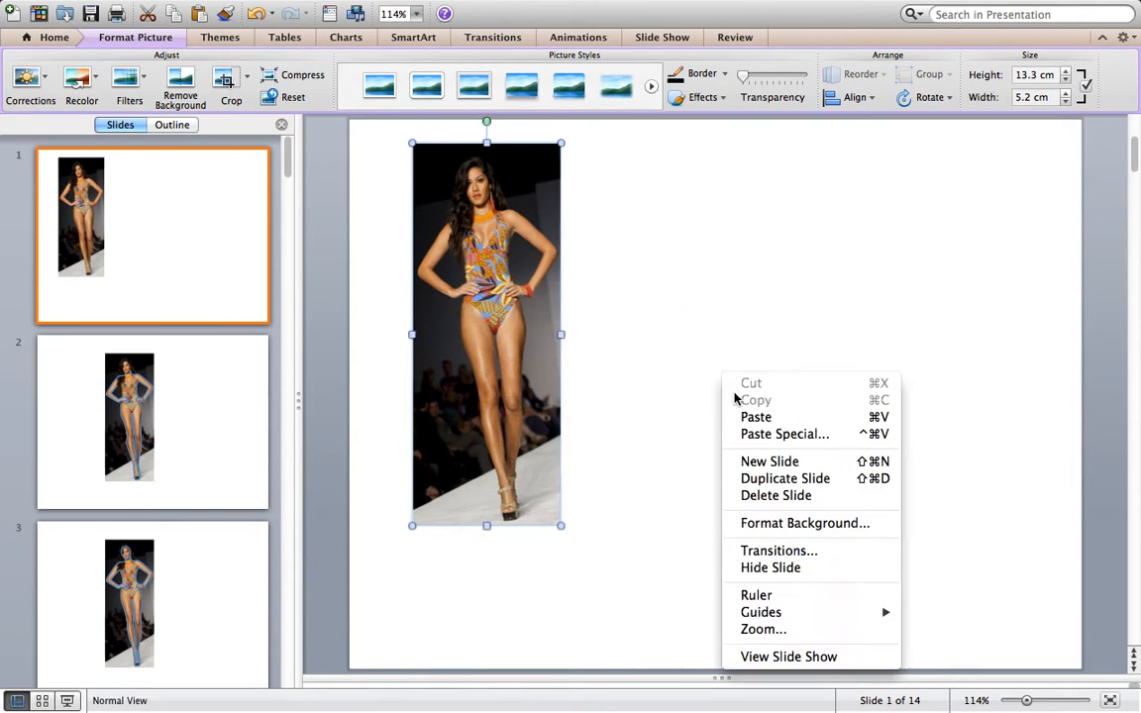
click(756, 417)
click(582, 360)
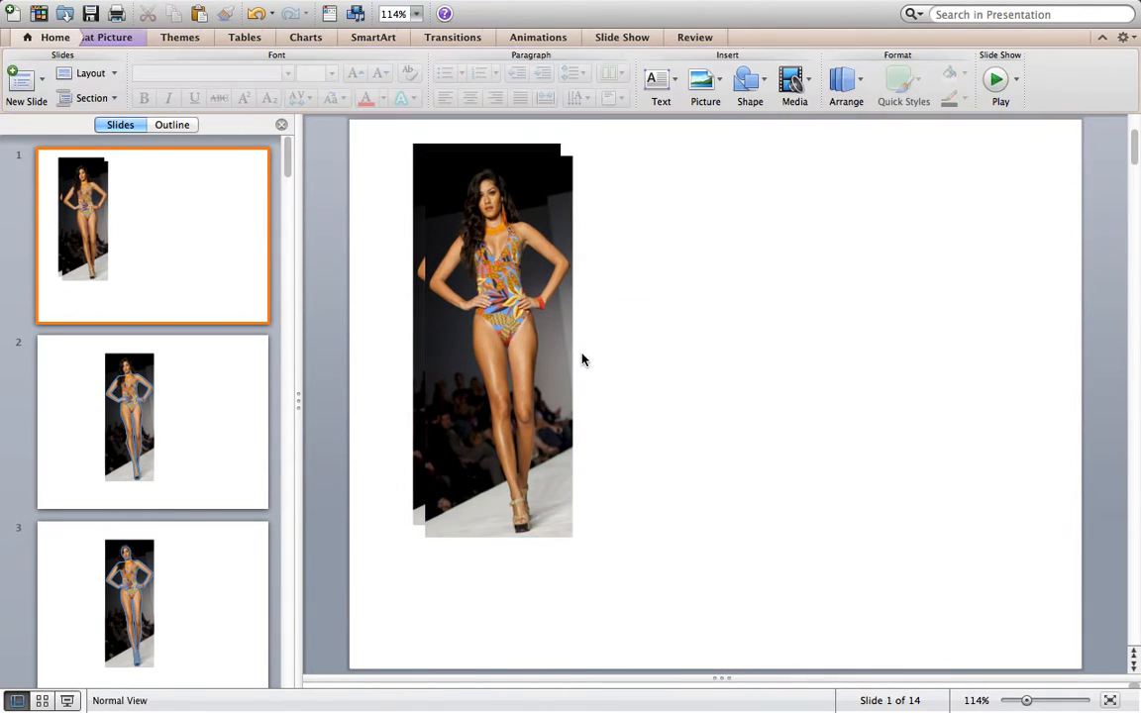
drag(536, 350, 523, 337)
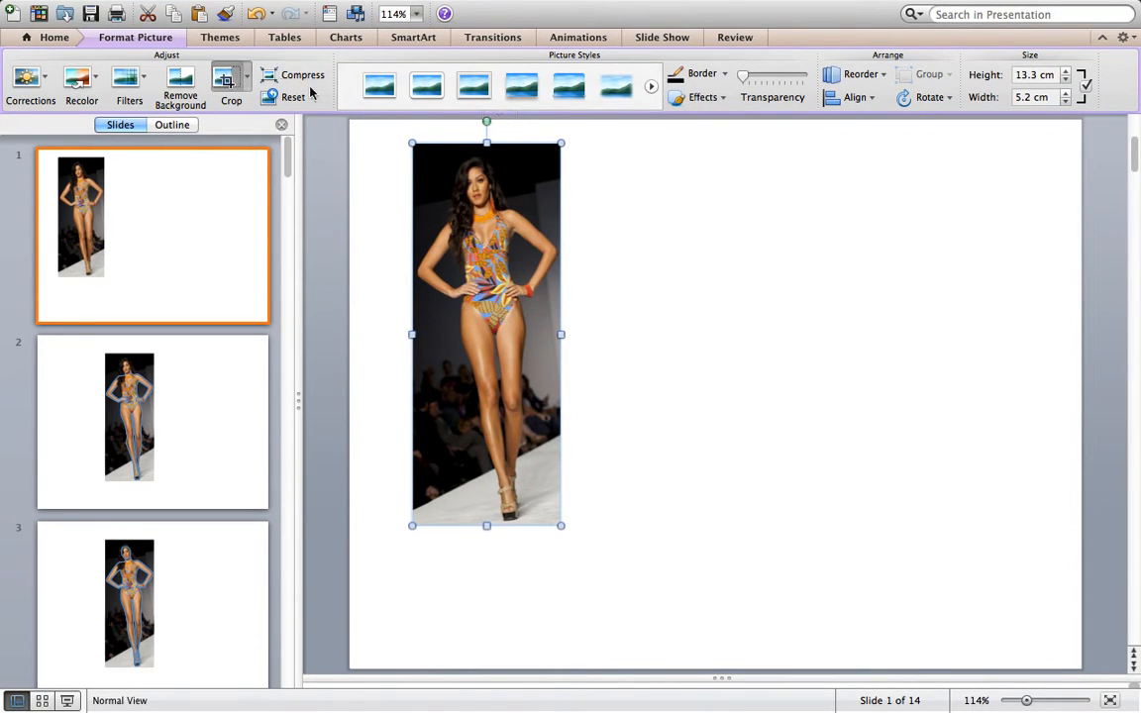
Step: Crop the overlying copy to the lower legs at a height of 5.2 cm, and stretch that piece downward to 5.6 cm
drag(488, 147, 488, 378)
click(682, 371)
click(459, 486)
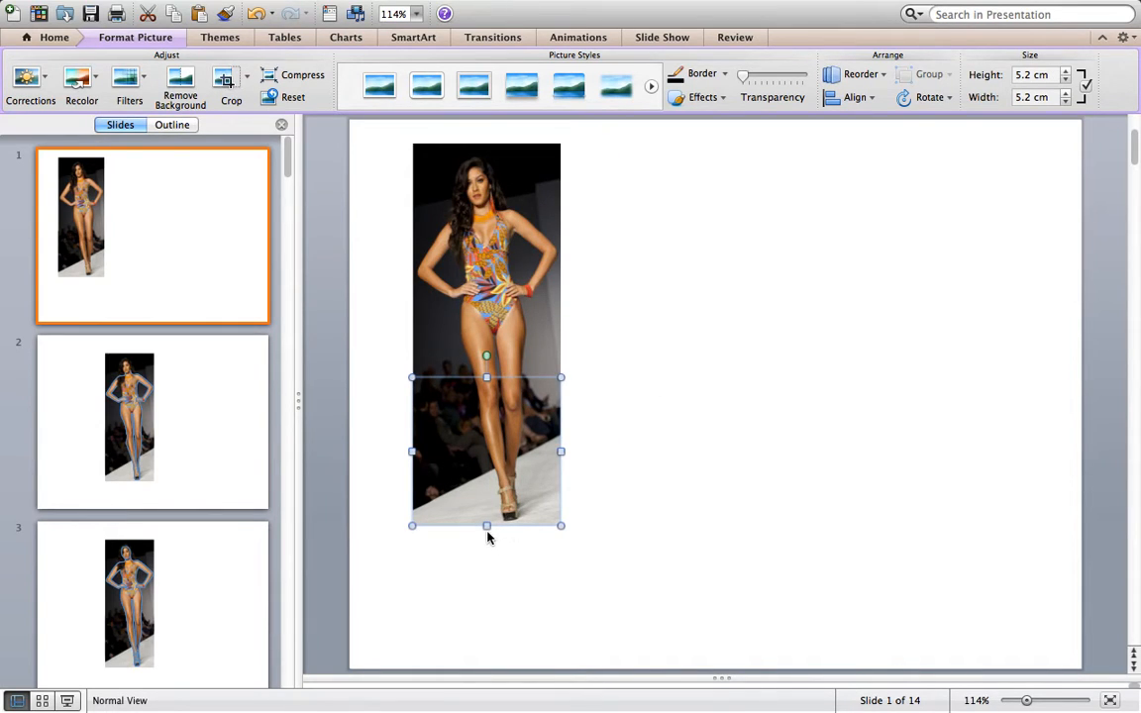
drag(485, 525, 486, 540)
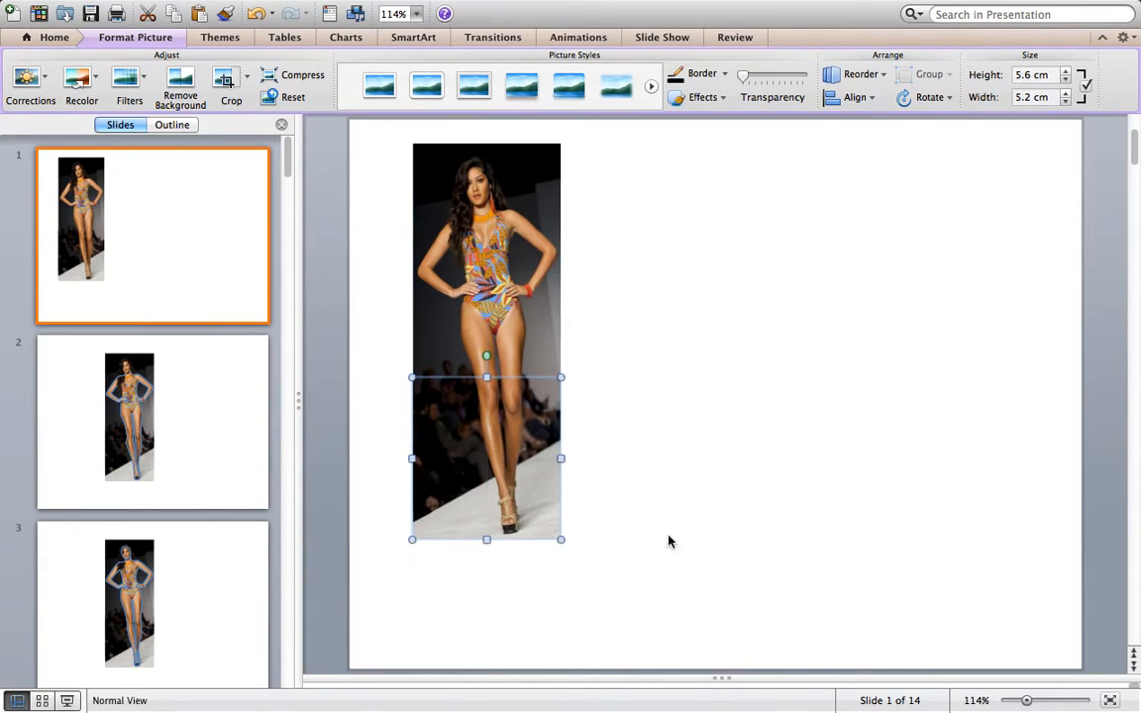
click(634, 552)
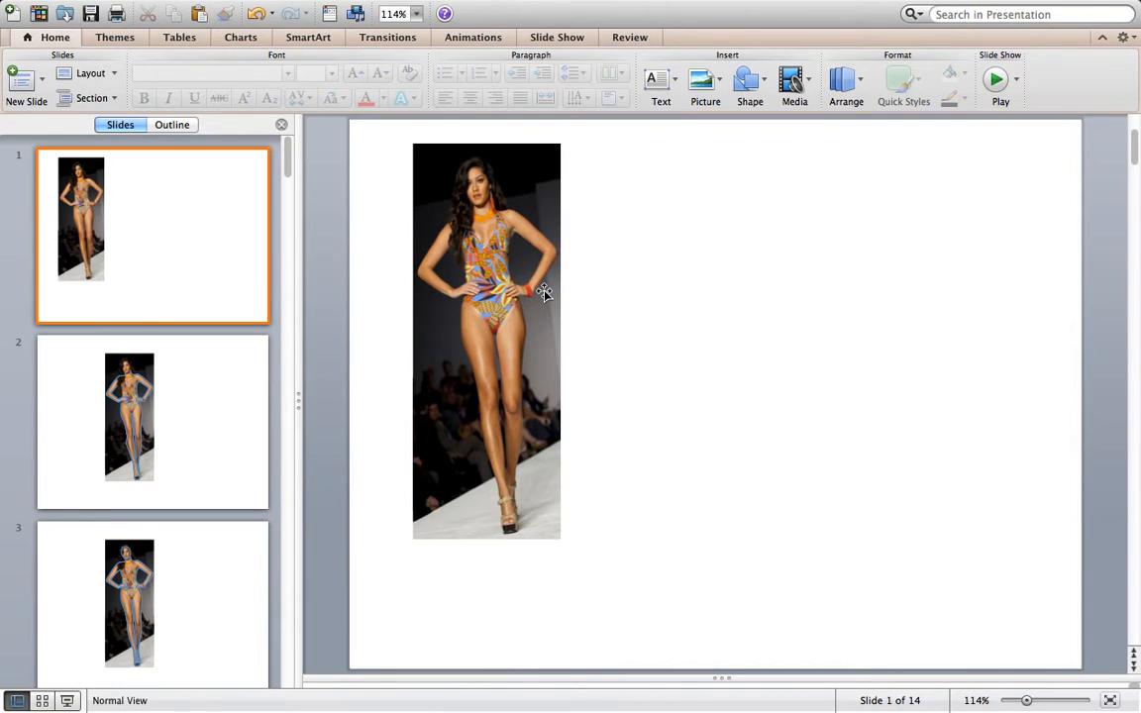
click(484, 530)
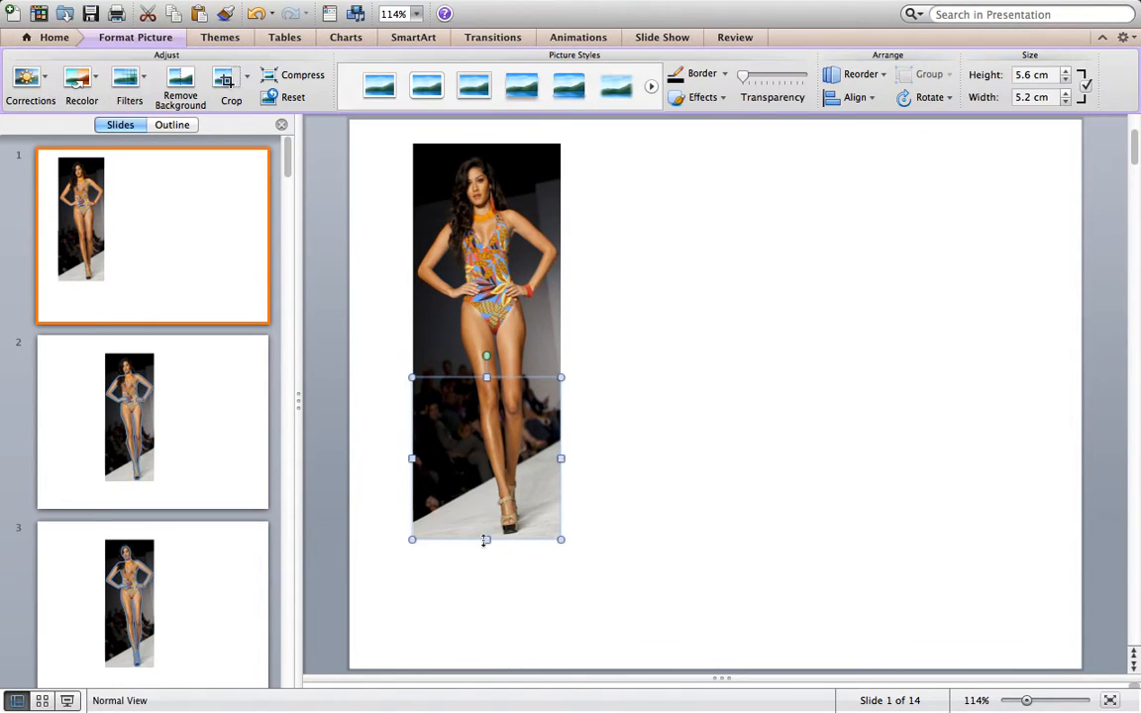
click(486, 540)
click(540, 550)
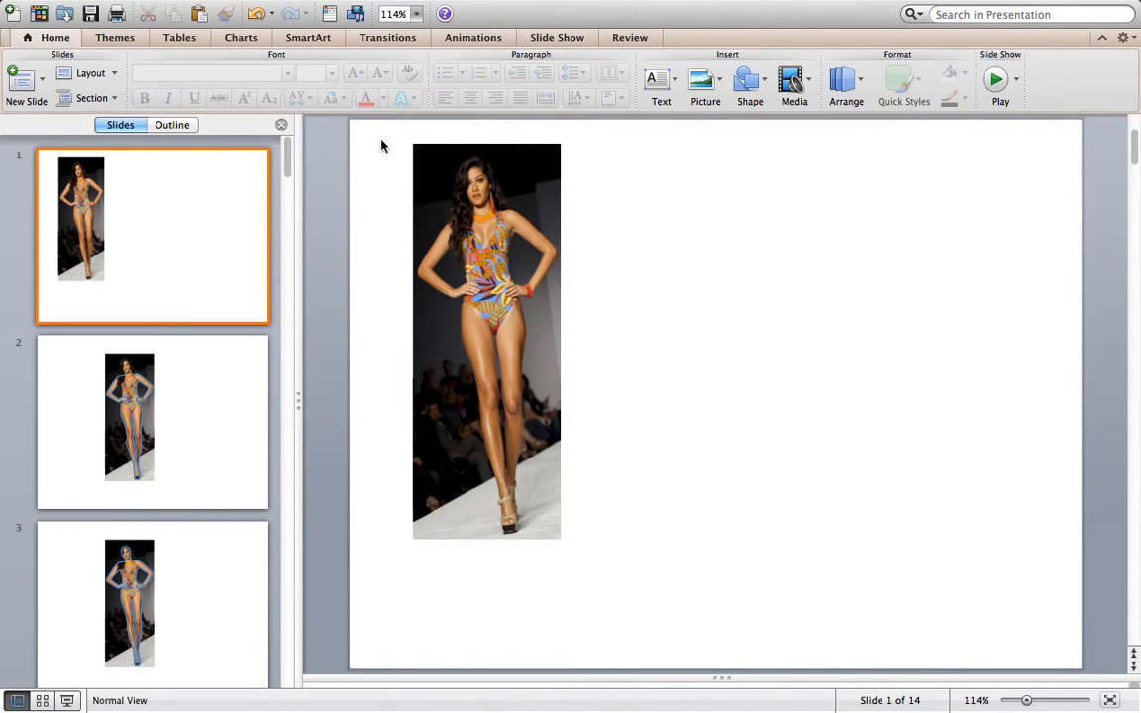
Step: Try moving the full photo away from the cropped leg piece, and undo the move
drag(368, 135, 642, 573)
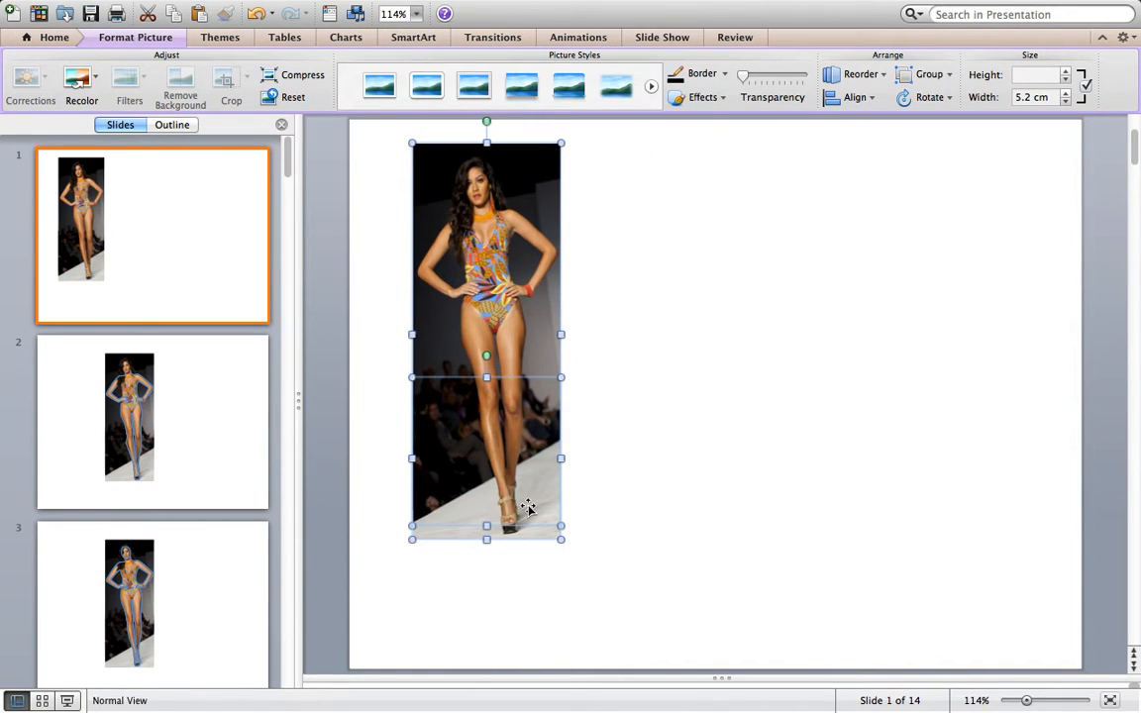
click(619, 474)
click(451, 204)
drag(450, 204, 579, 235)
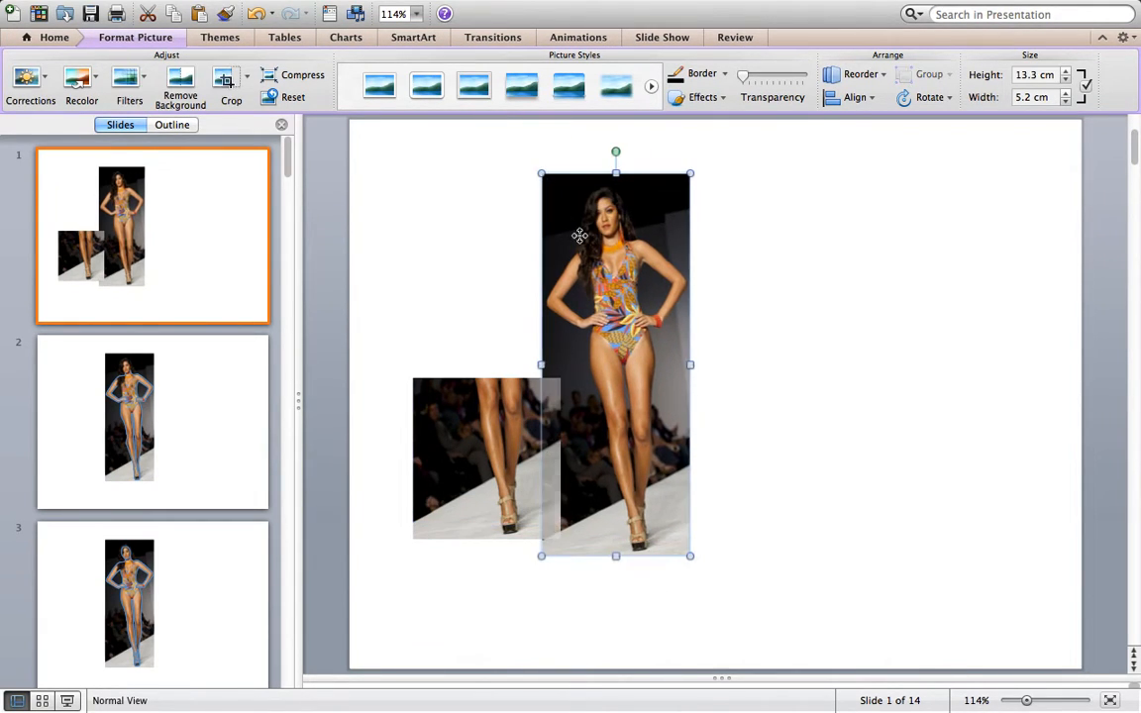
click(804, 382)
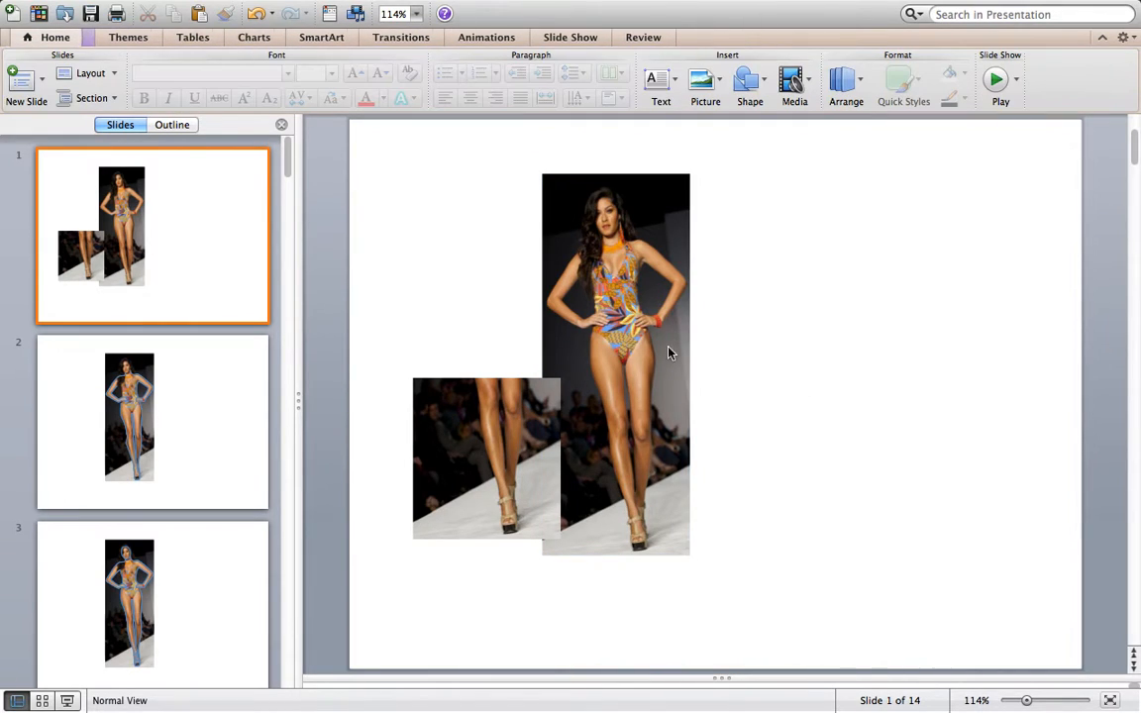
key(super+z)
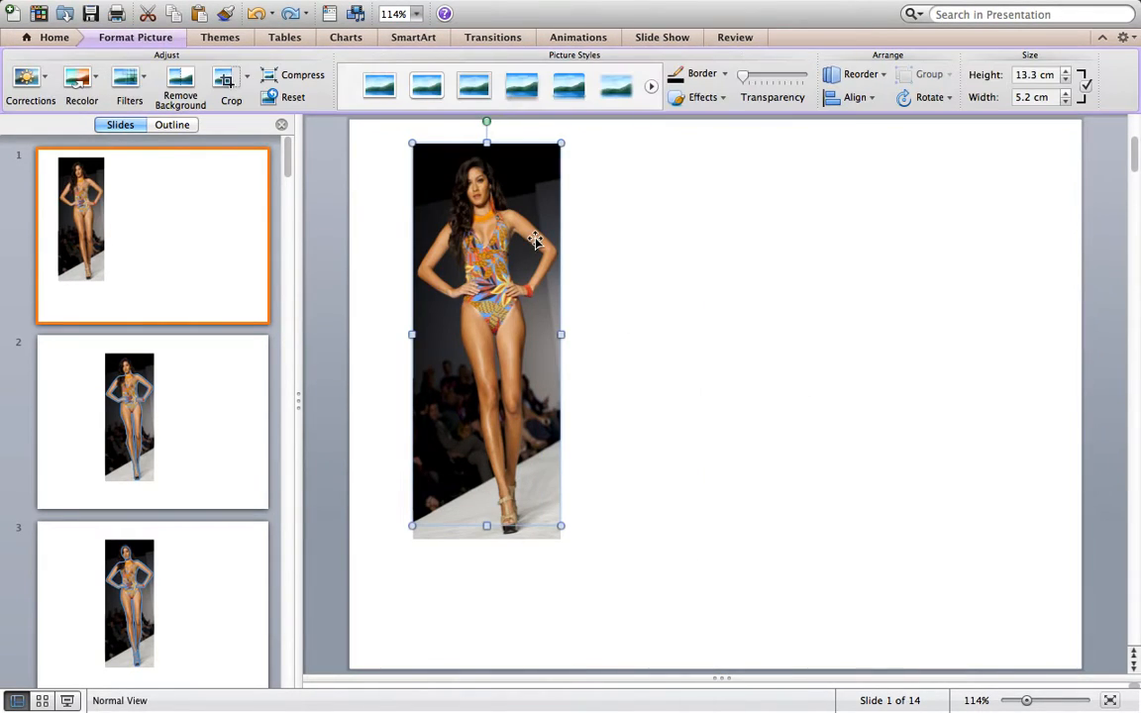
Step: Group the full photo and the cropped leg piece into one object
click(377, 139)
drag(363, 129, 719, 644)
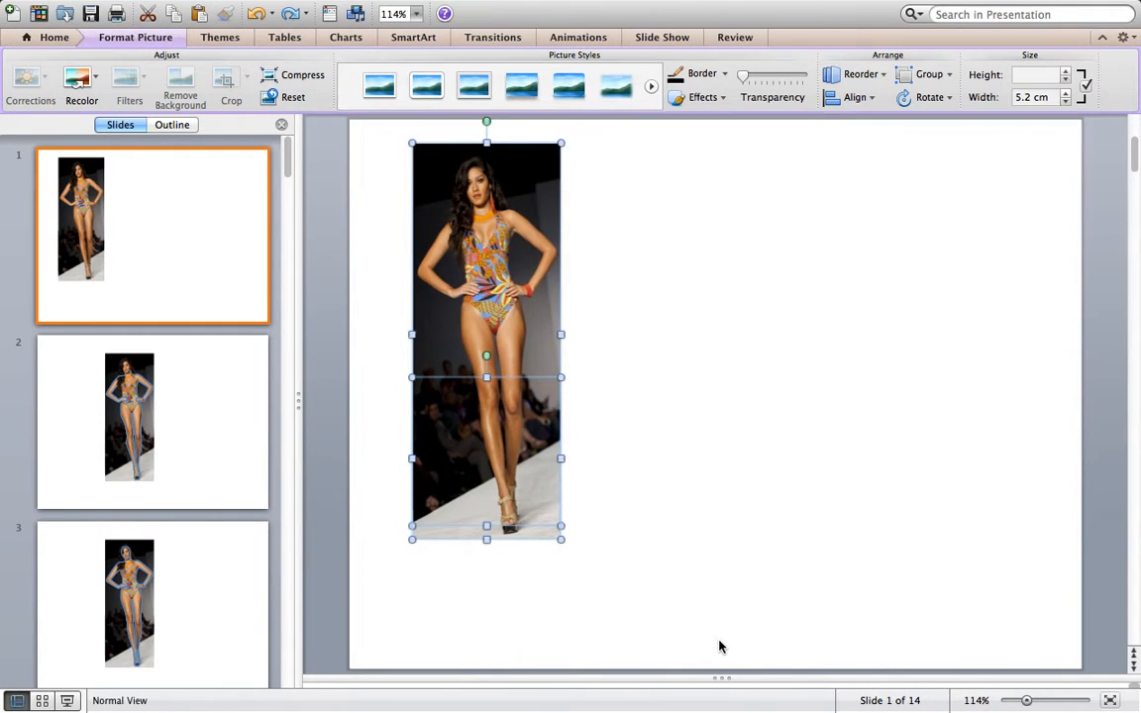
right_click(502, 438)
mouse_move(565, 595)
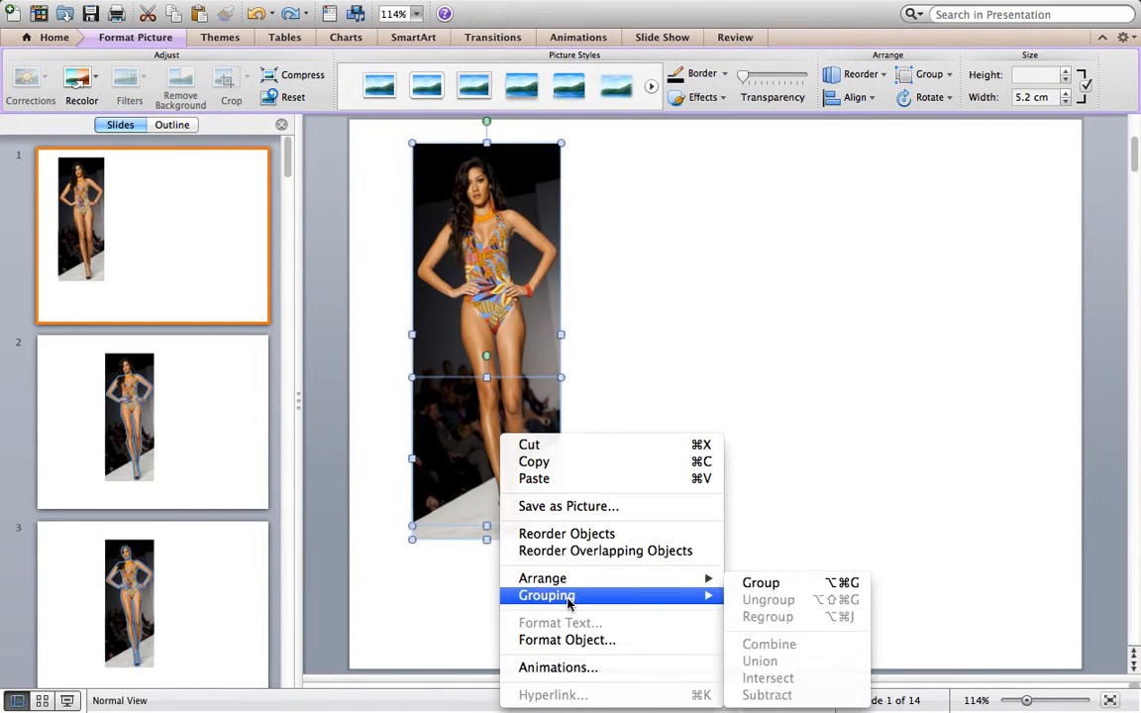
click(793, 590)
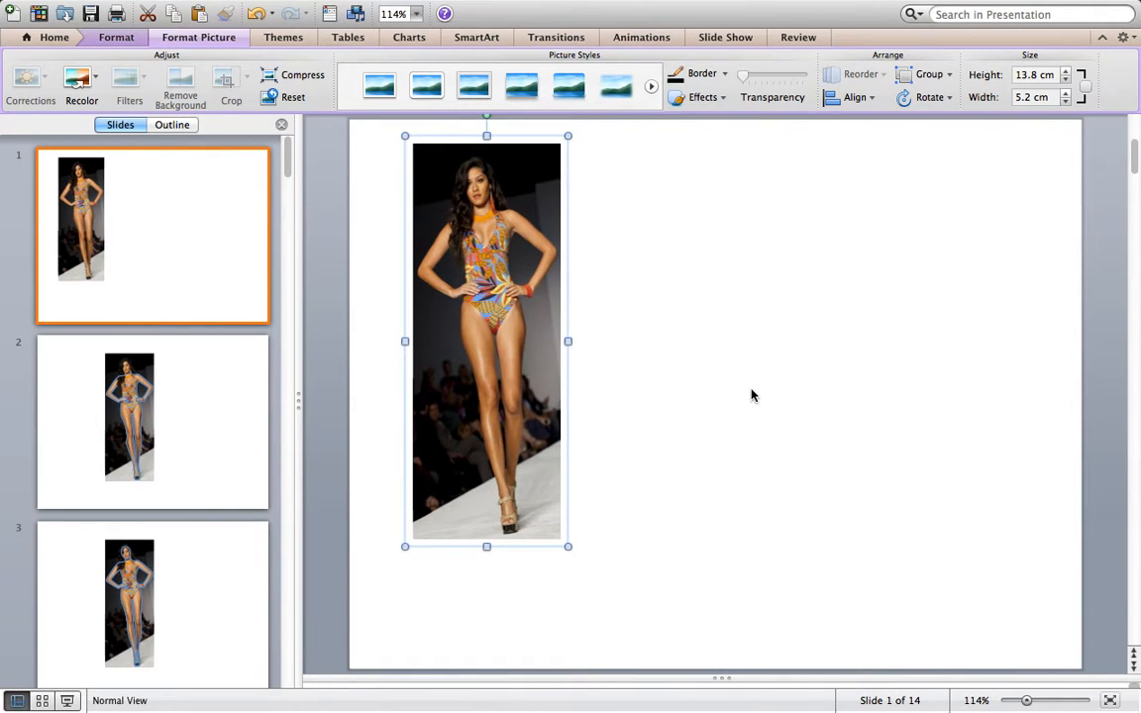
Step: Move the grouped photo closer to the middle of the slide
click(675, 290)
drag(482, 284, 637, 302)
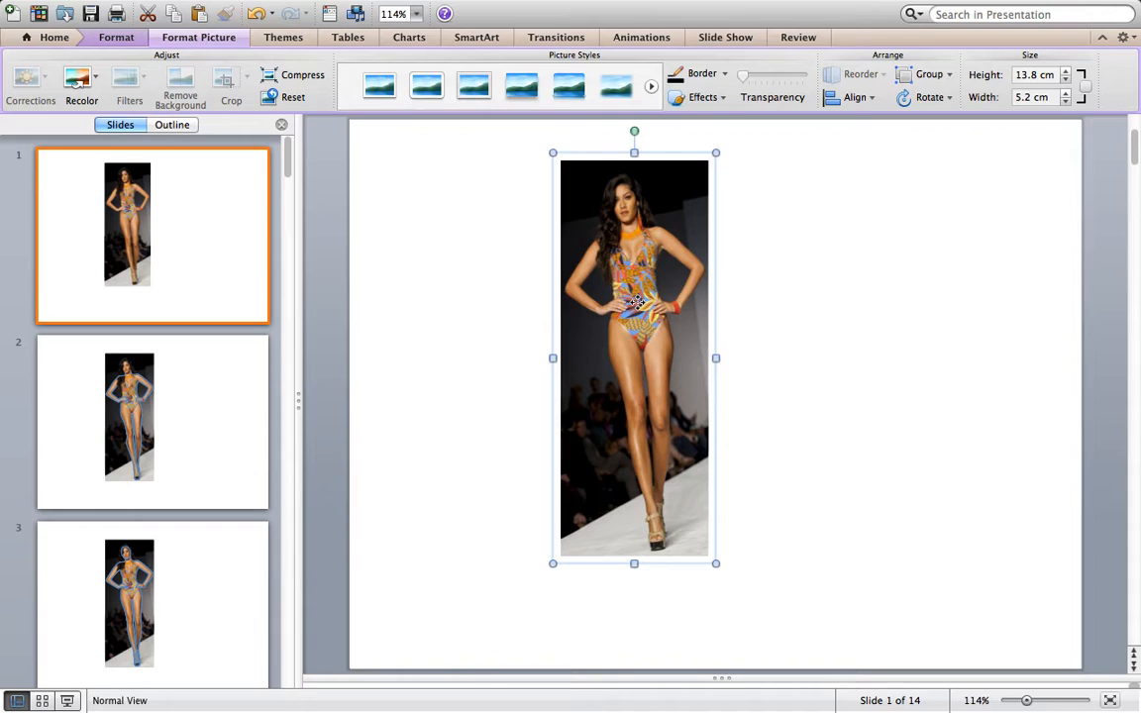
click(728, 284)
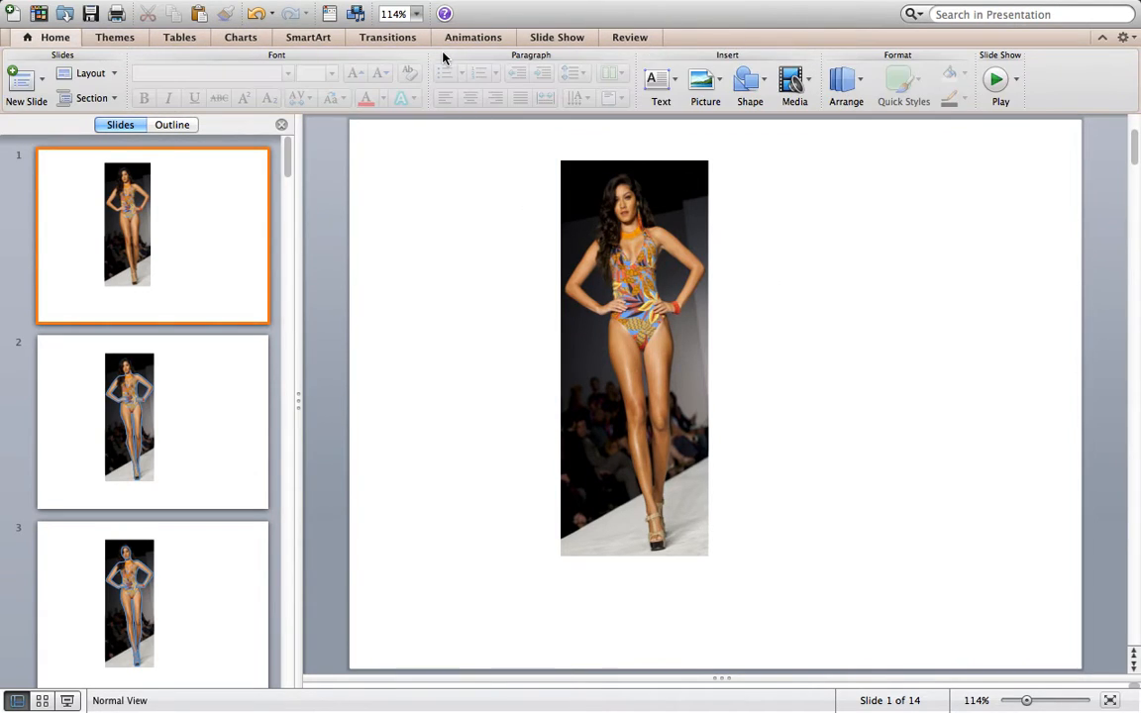
Step: Trace the outer thigh on the photo's right side with a Curve line running from the hip to just above the knee
click(417, 14)
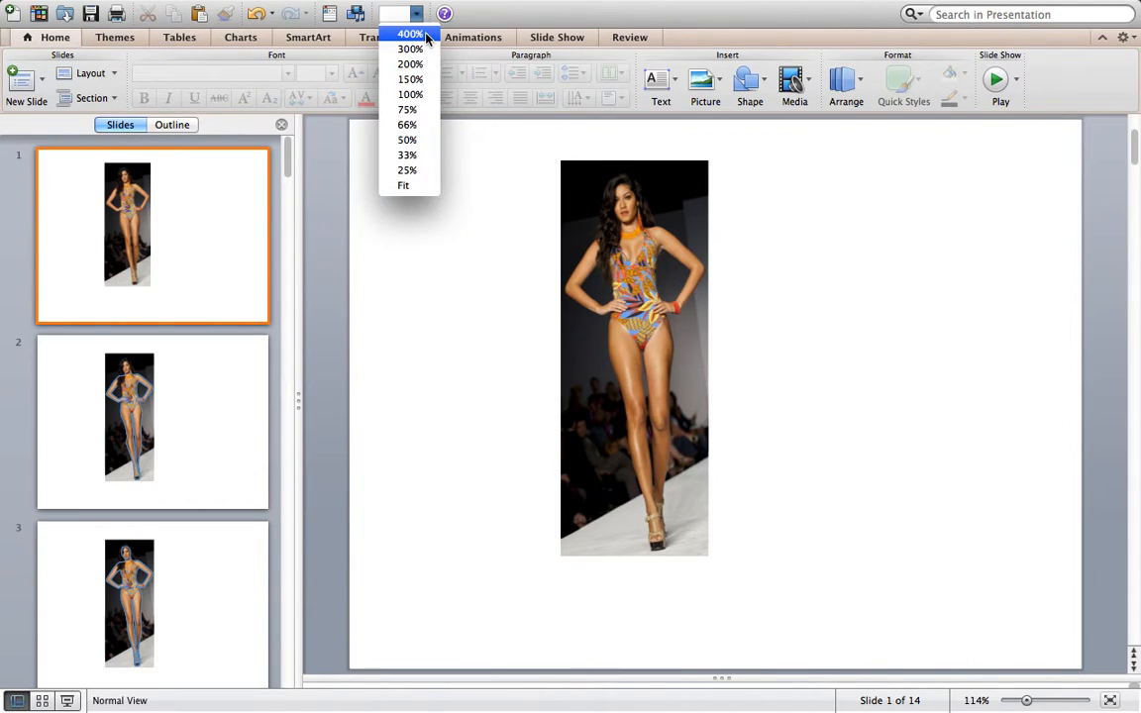
click(411, 35)
scroll(827, 300, left, 3)
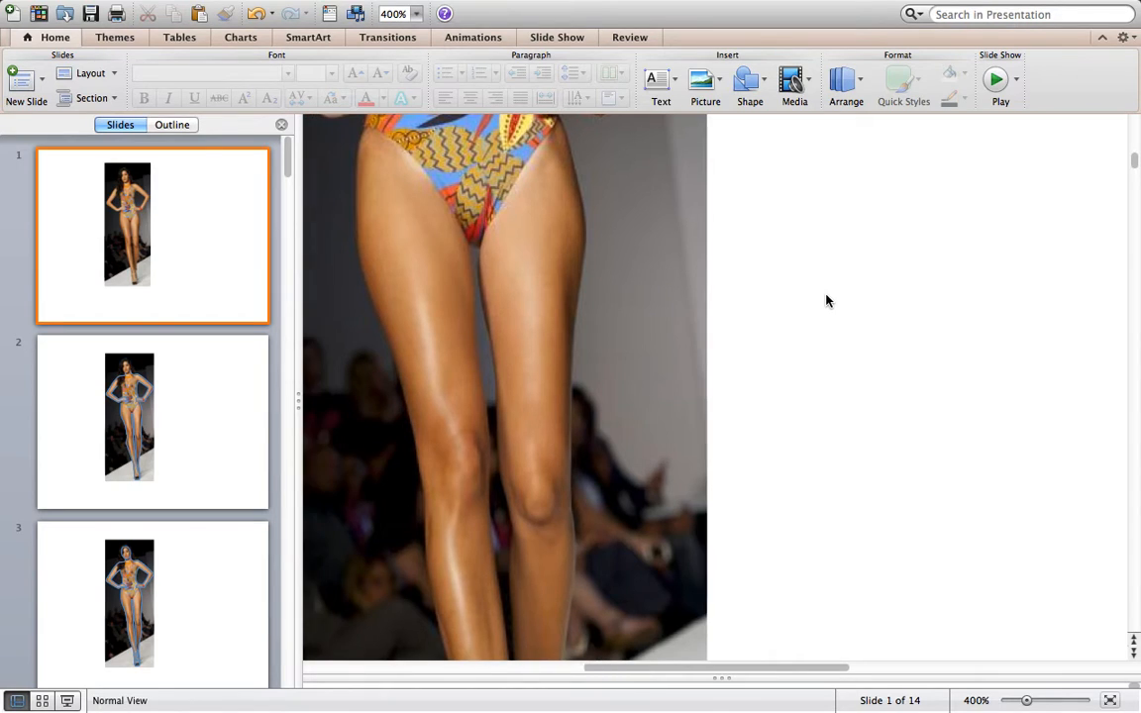
click(752, 81)
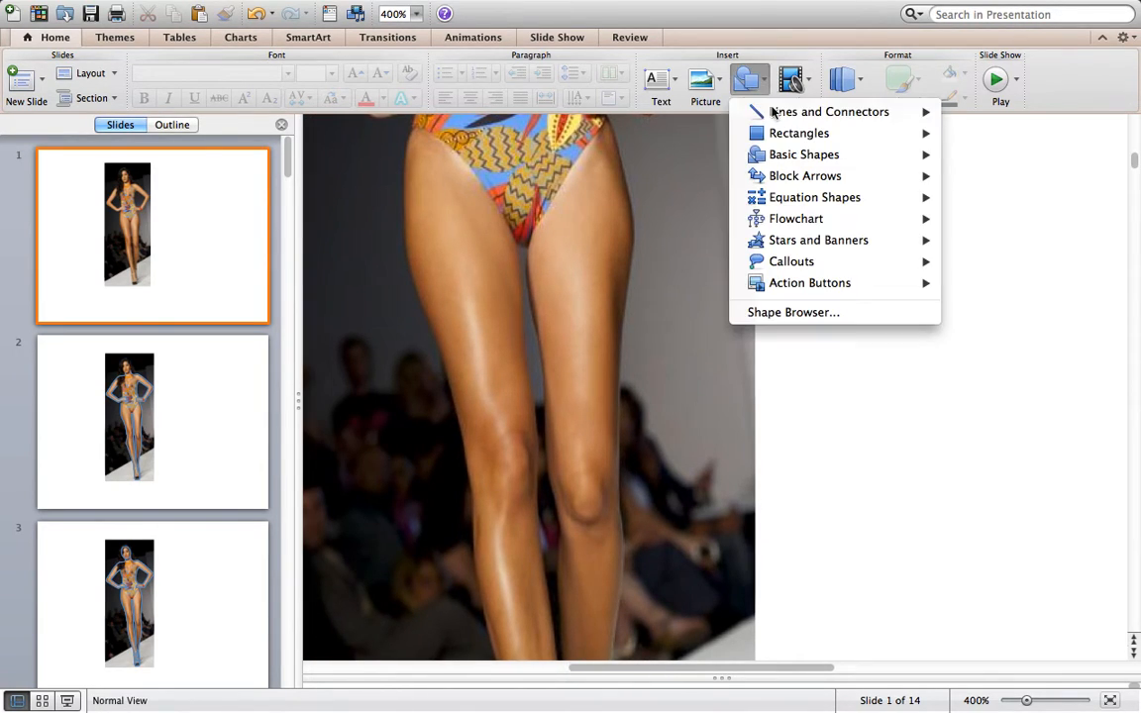
mouse_move(793, 112)
click(888, 229)
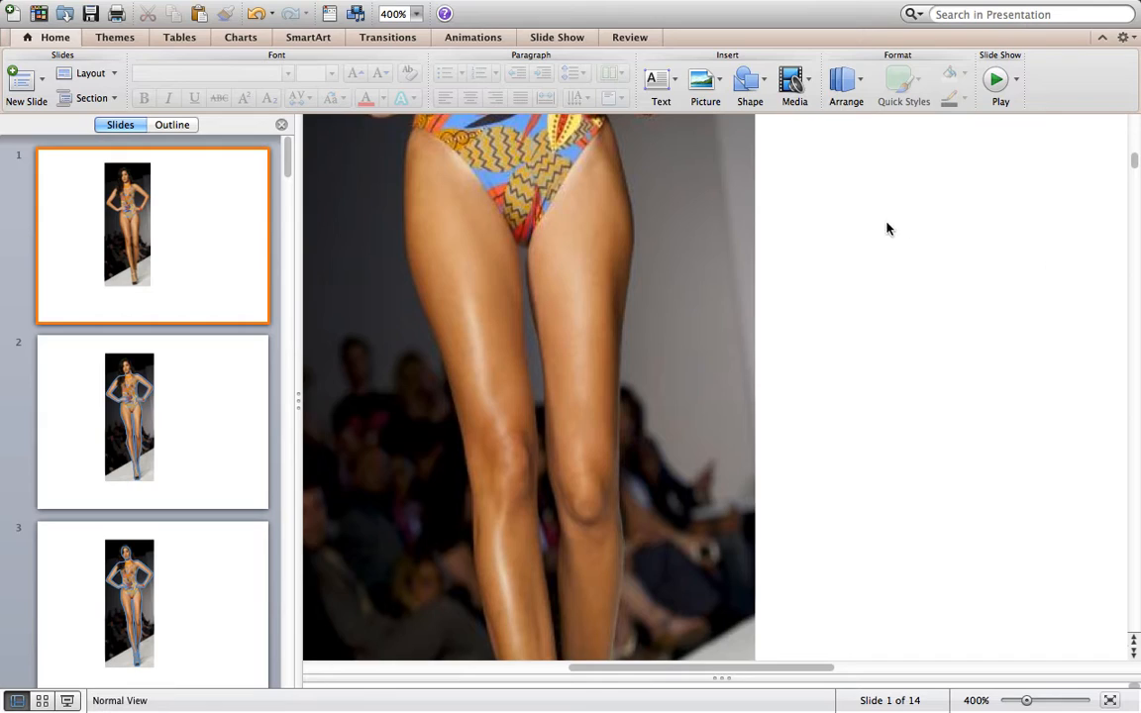
click(761, 99)
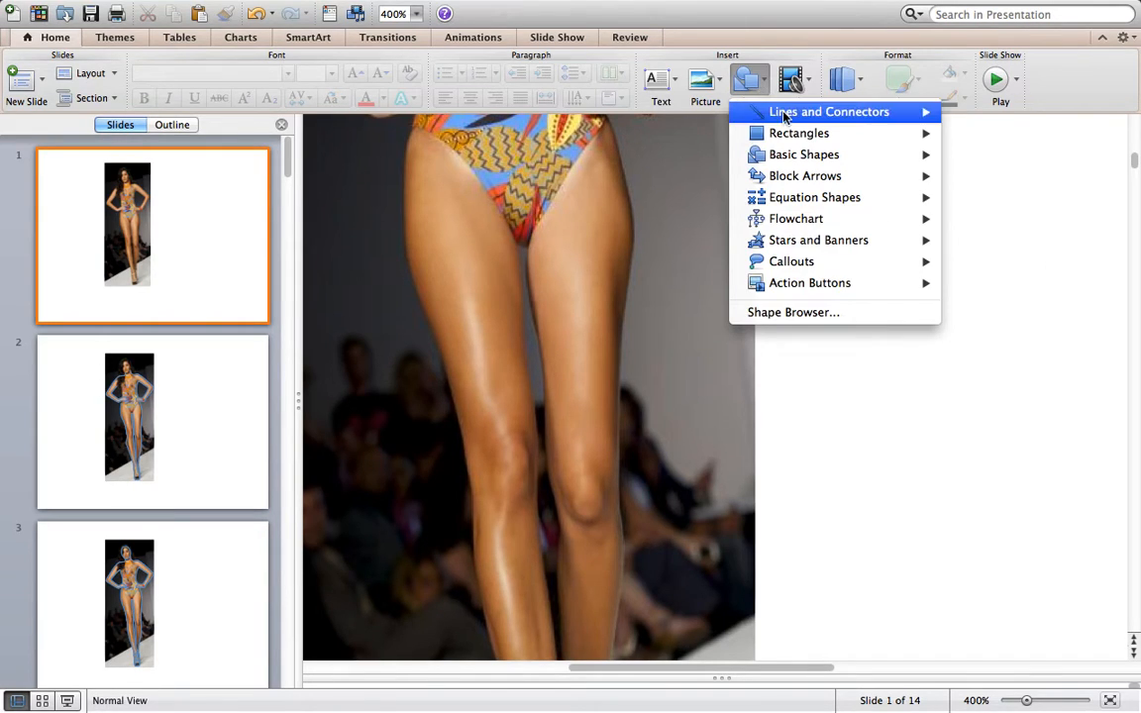
mouse_move(879, 132)
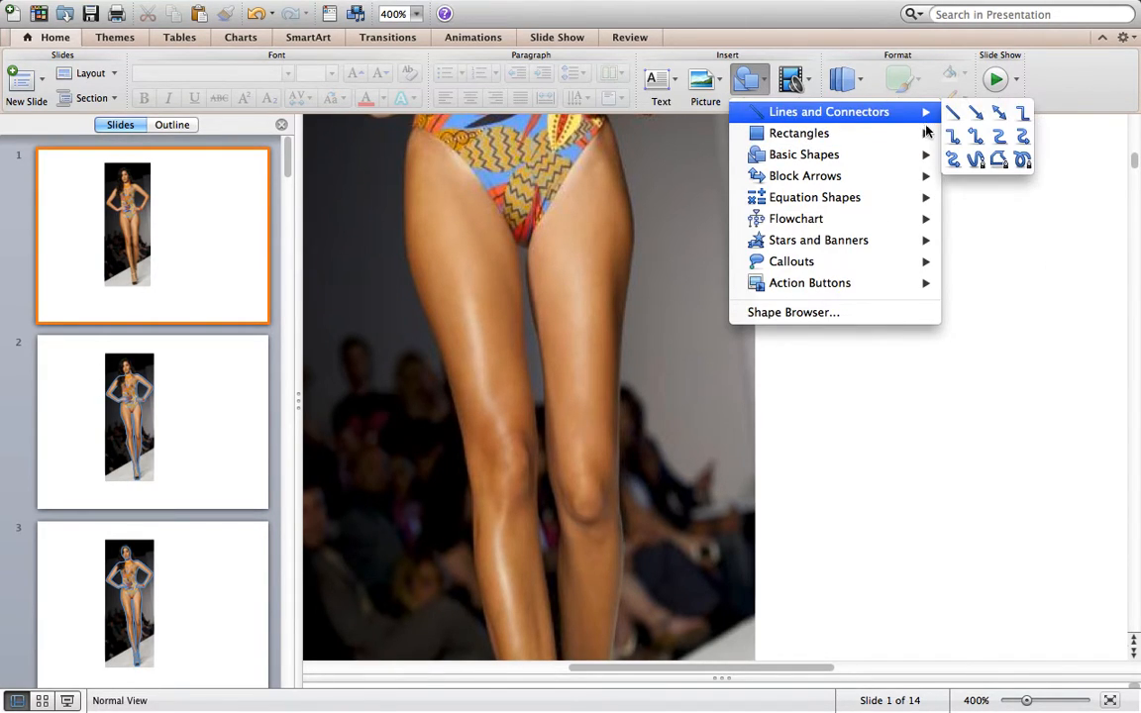
click(977, 167)
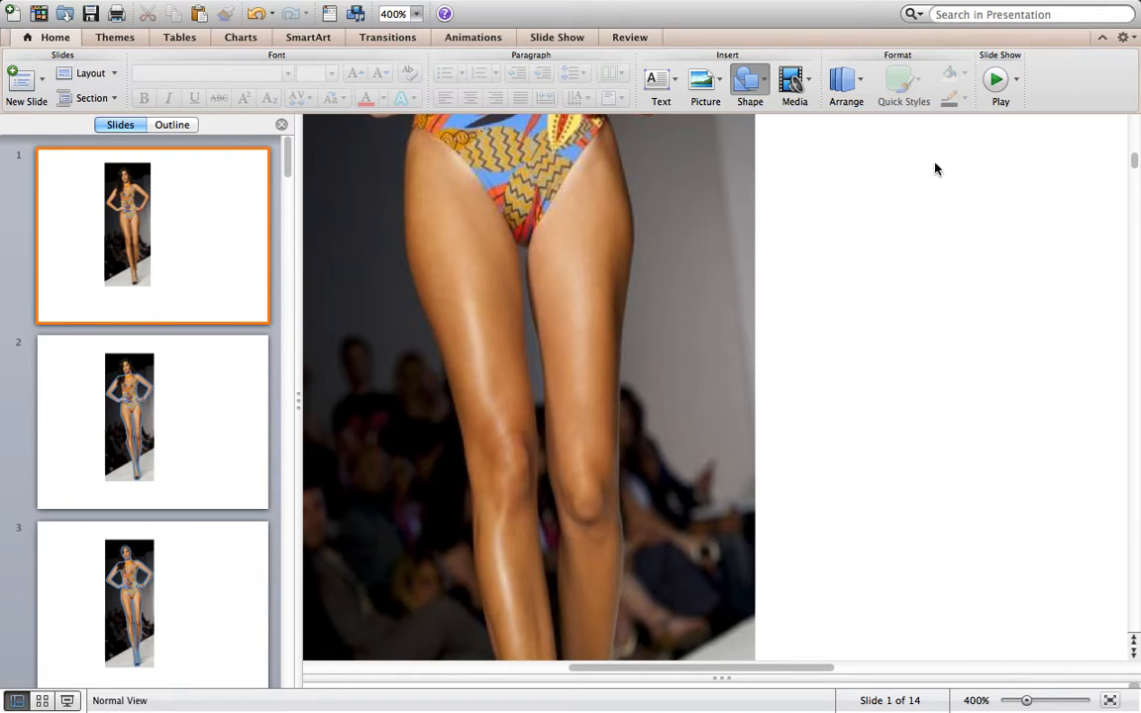
click(614, 139)
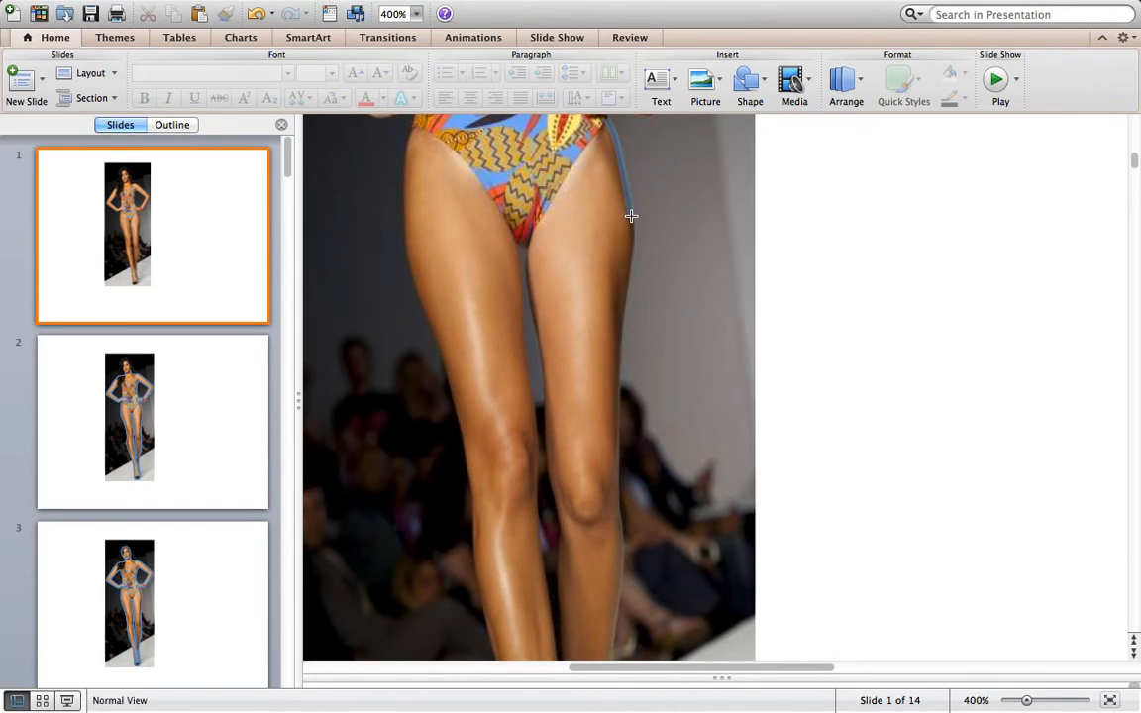
click(632, 246)
double_click(617, 472)
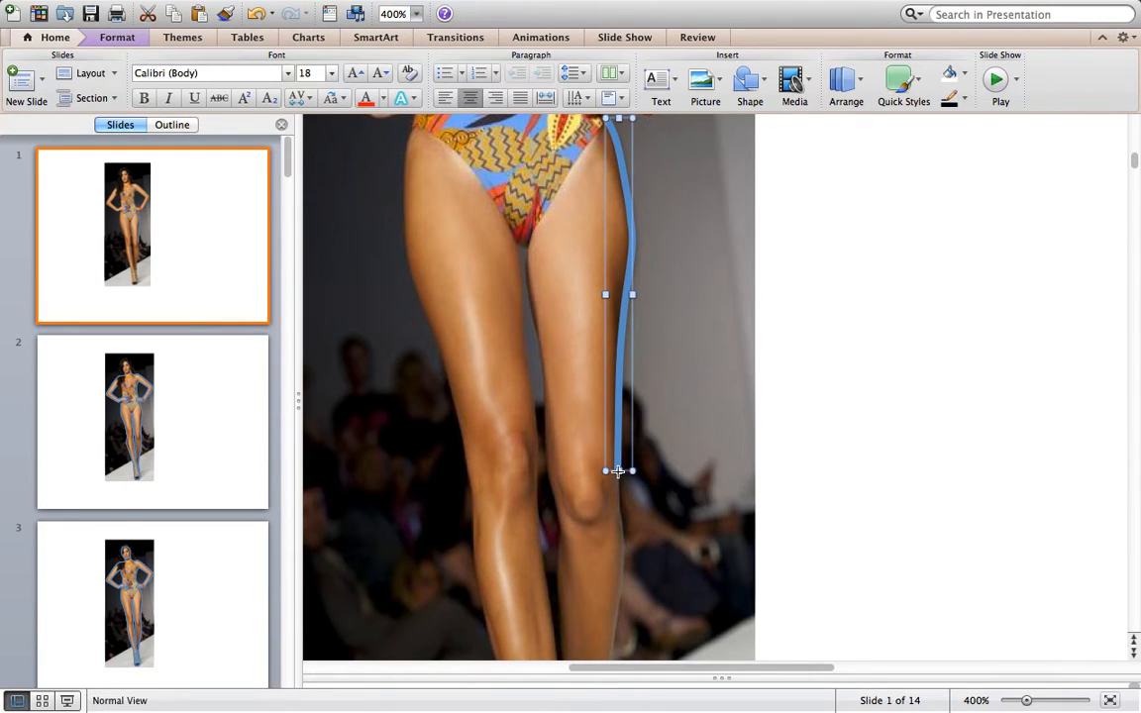
click(562, 493)
scroll(561, 495, down, 3)
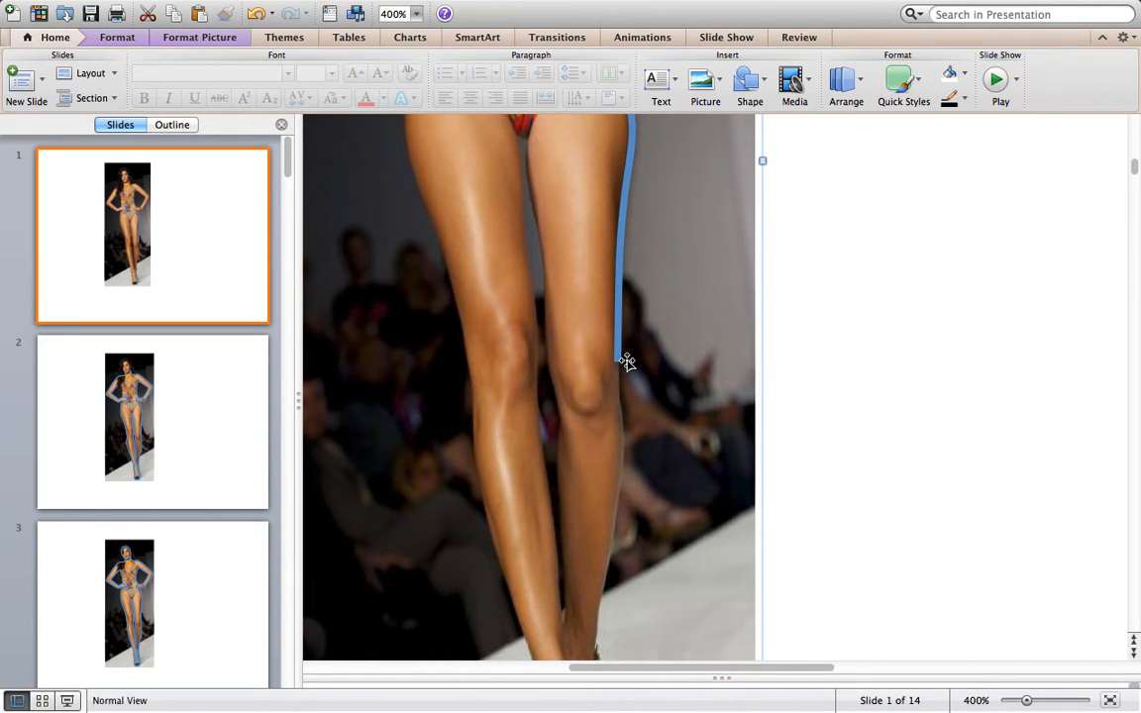
scroll(627, 360, down, 2)
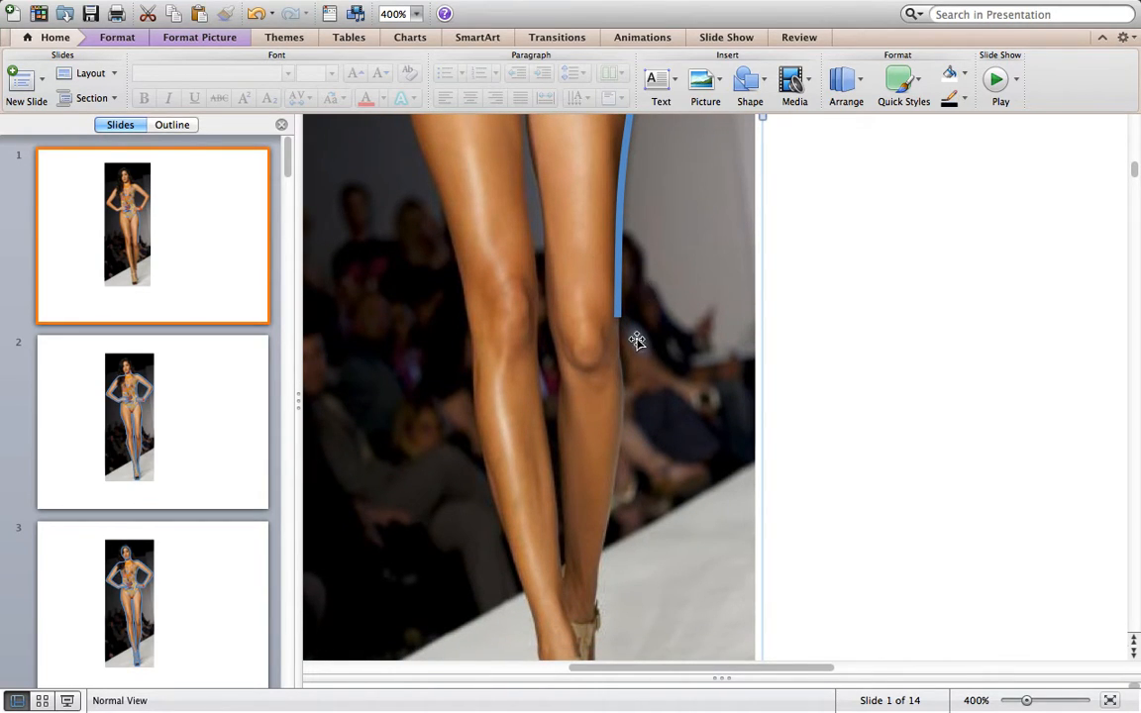
scroll(634, 337, down, 1)
scroll(634, 337, down, 2)
click(618, 205)
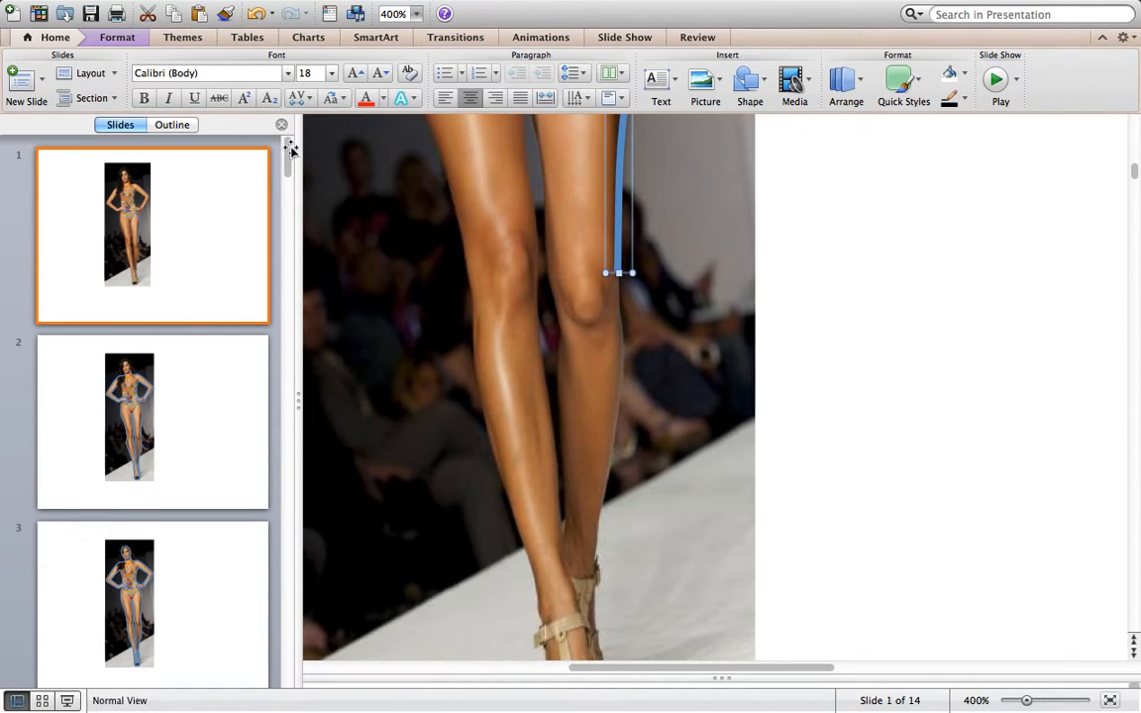
Step: Reset the zoom to 100% and open slide 2, which holds the photo with the traced body
click(416, 14)
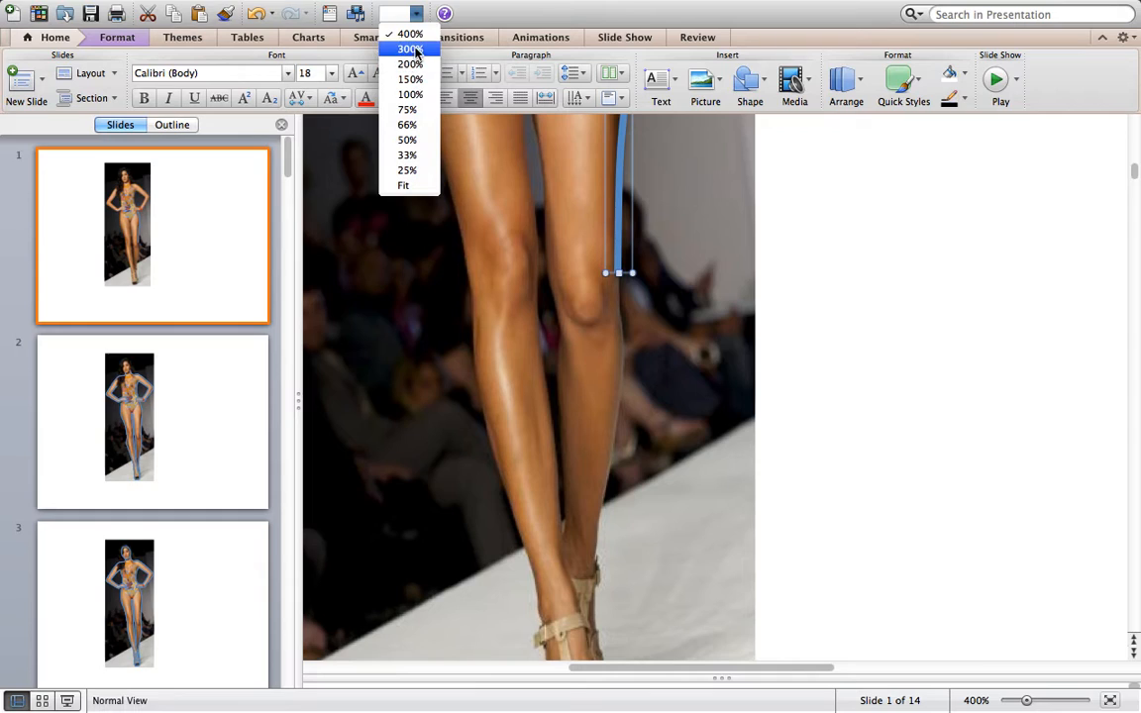
click(410, 94)
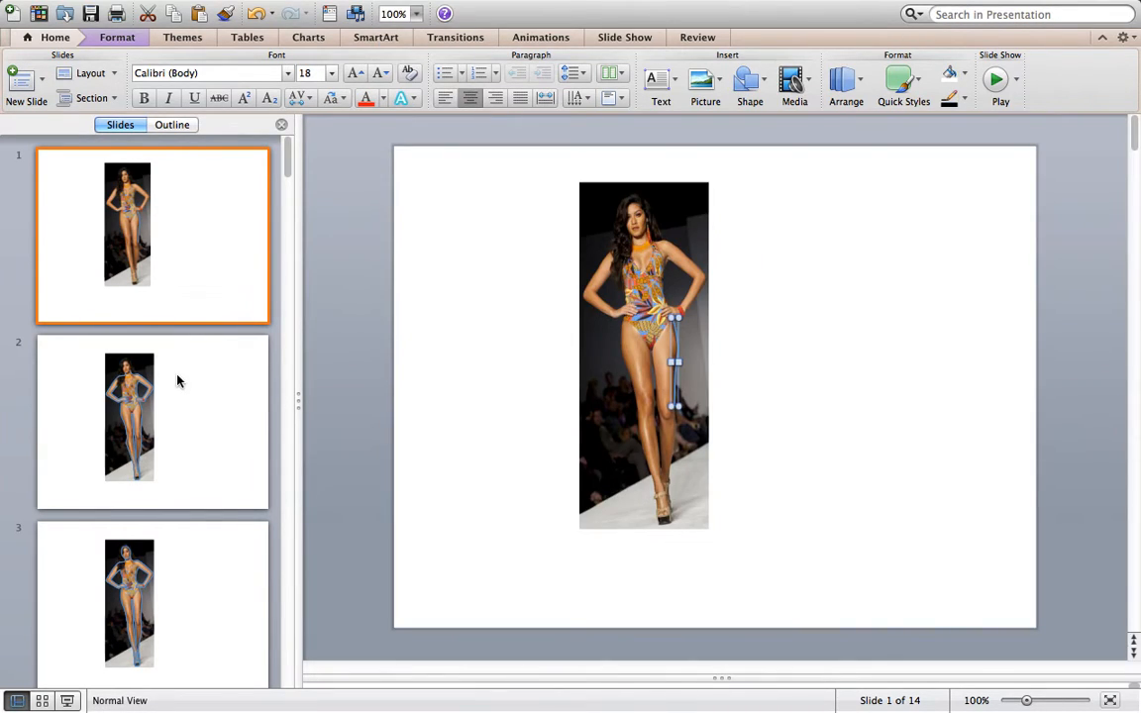
click(177, 380)
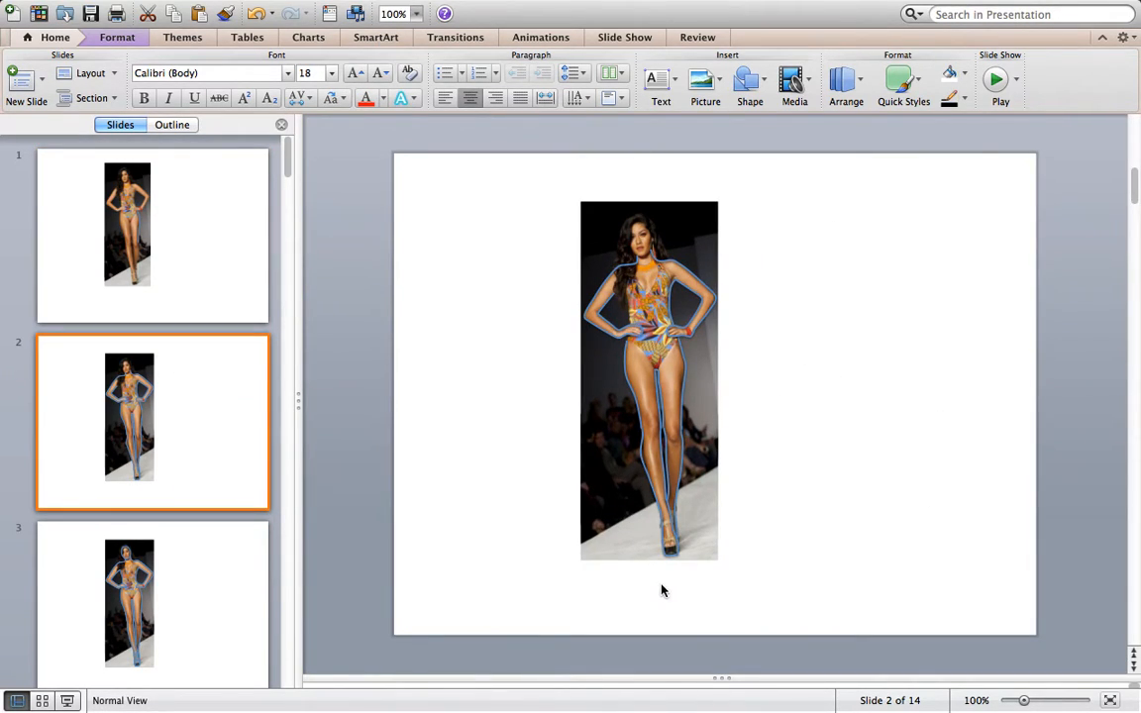
Step: Trace the model's face with a closed curve about 1.5 cm high and 1 cm wide
click(416, 14)
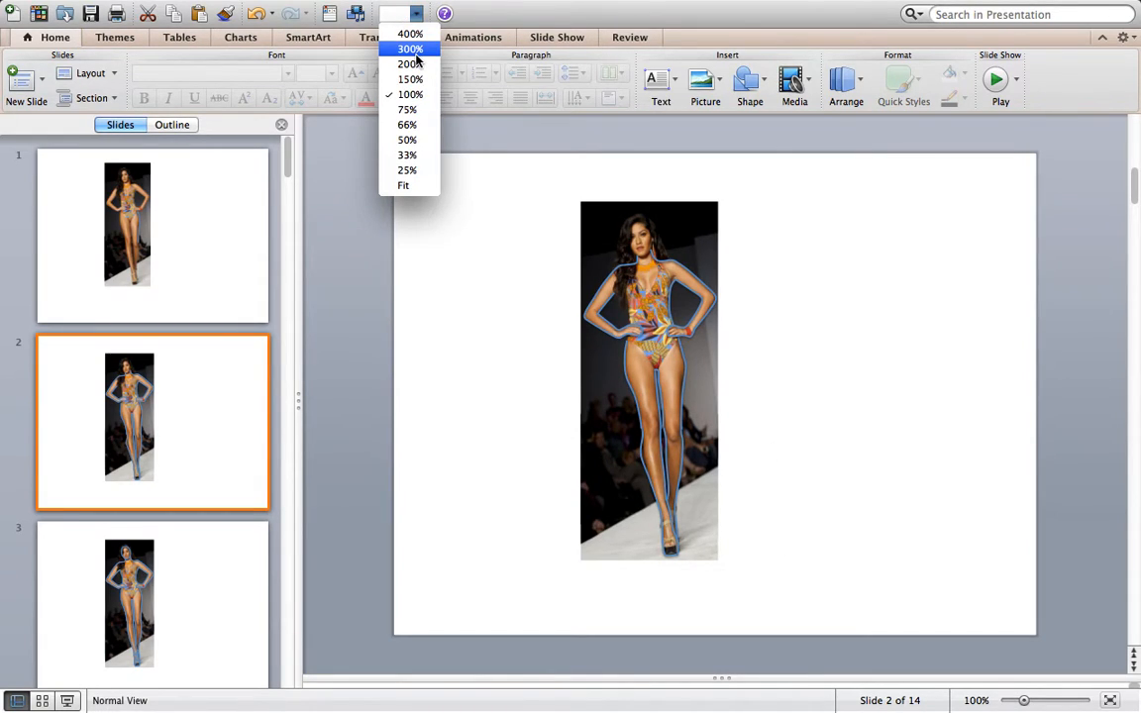
click(410, 34)
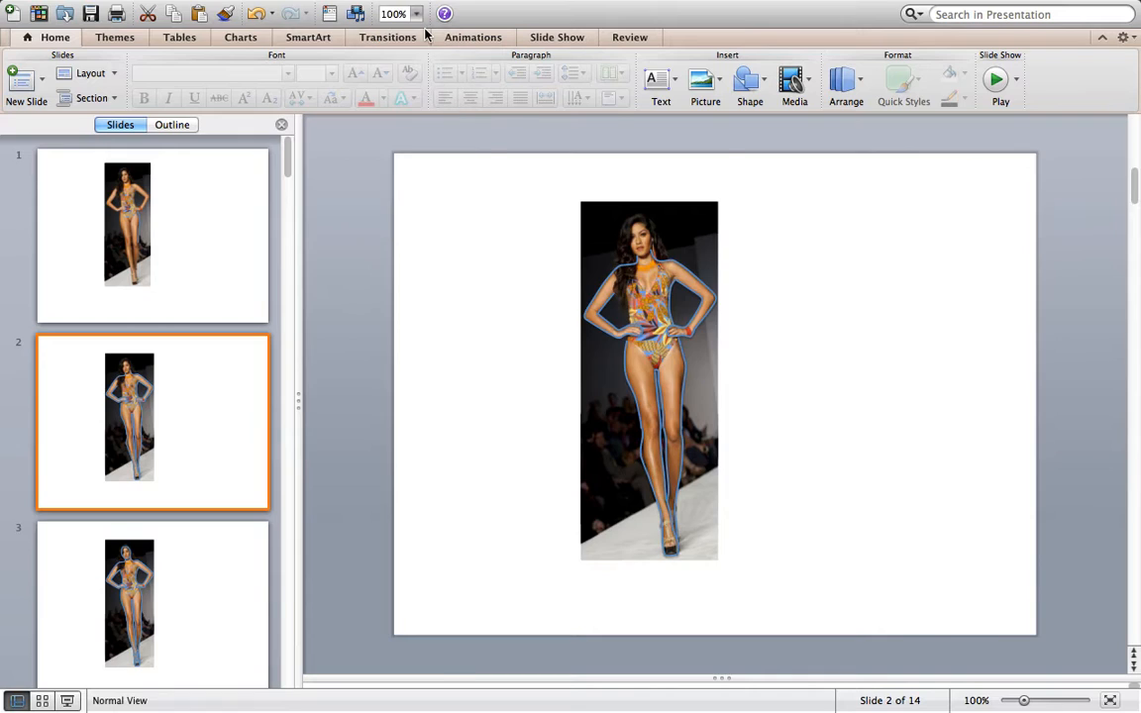
scroll(546, 401, up, 10)
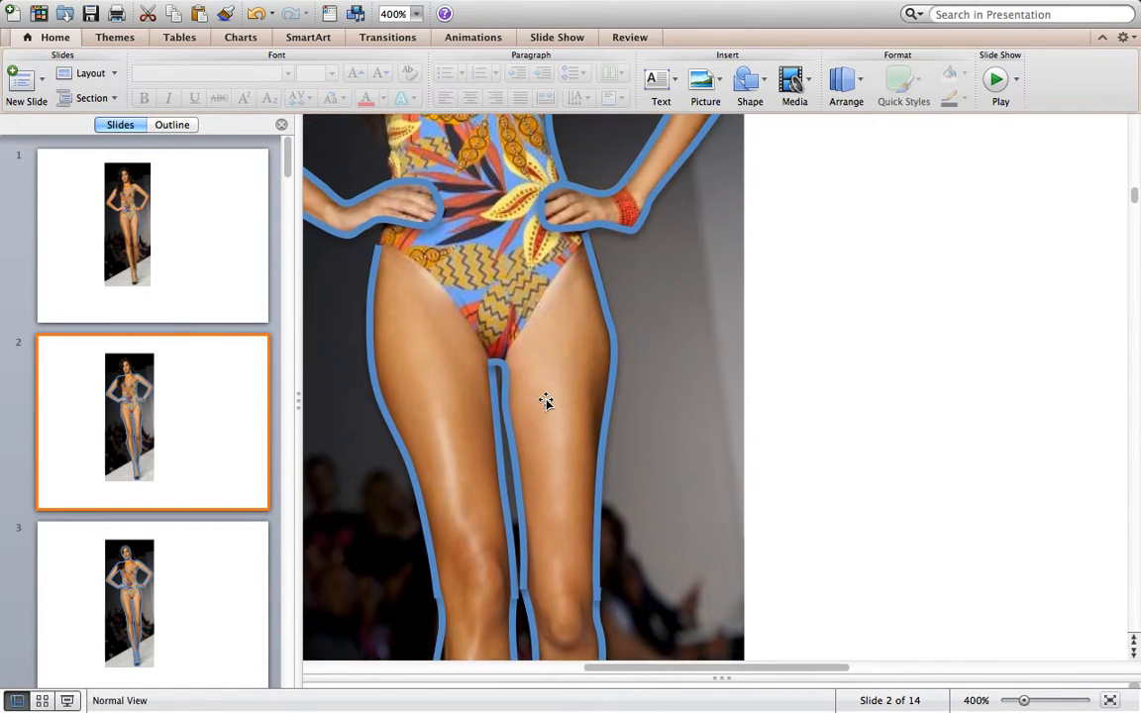
scroll(378, 365, up, 10)
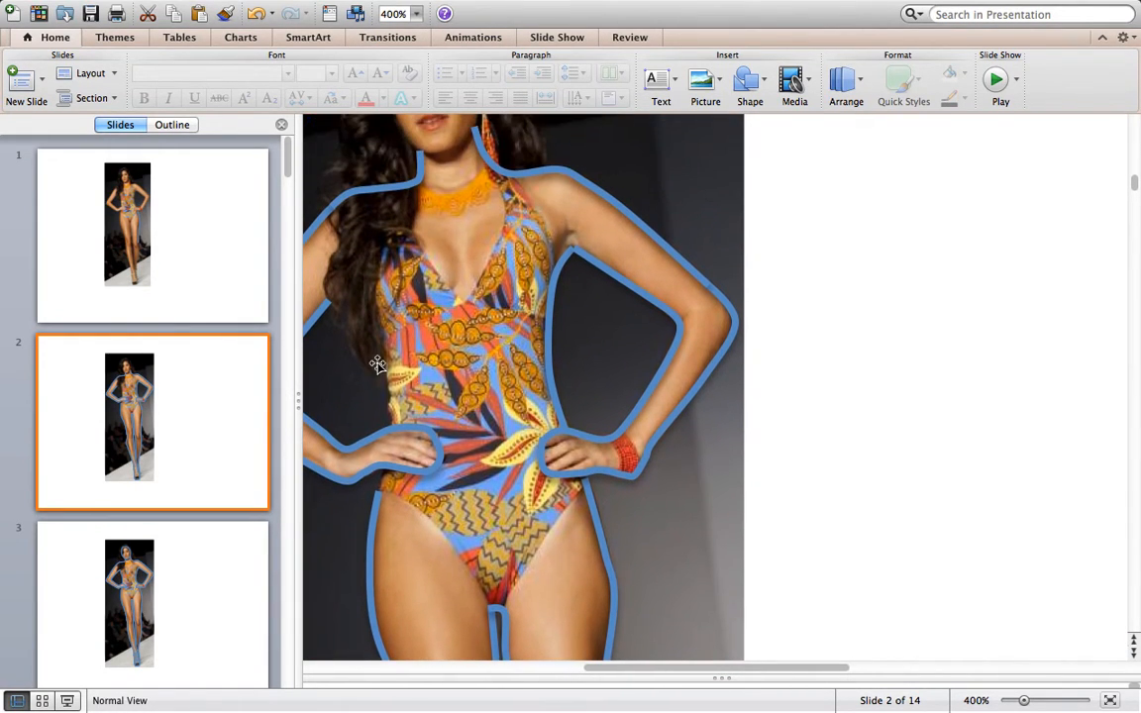
scroll(377, 364, left, 1)
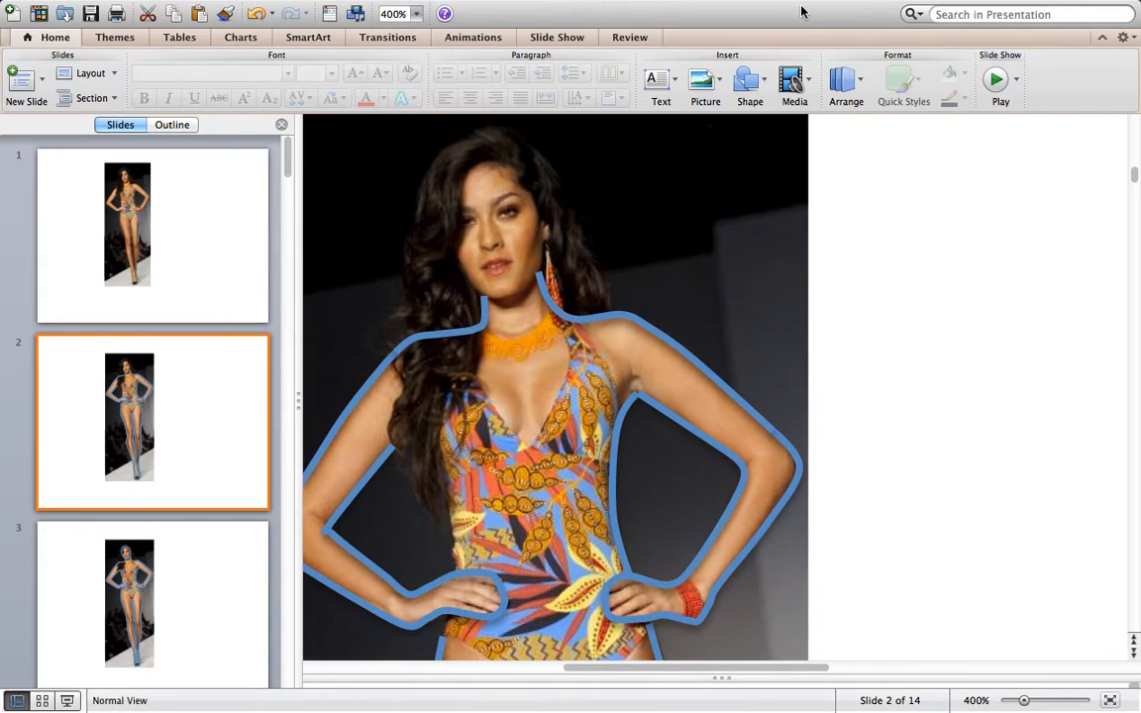
click(750, 80)
mouse_move(829, 112)
click(973, 164)
mouse_move(509, 162)
mouse_down()
mouse_move(478, 158)
mouse_move(451, 188)
mouse_move(468, 289)
mouse_move(509, 301)
mouse_move(533, 293)
mouse_move(542, 266)
mouse_move(536, 201)
mouse_move(505, 159)
mouse_up()
click(966, 332)
click(525, 245)
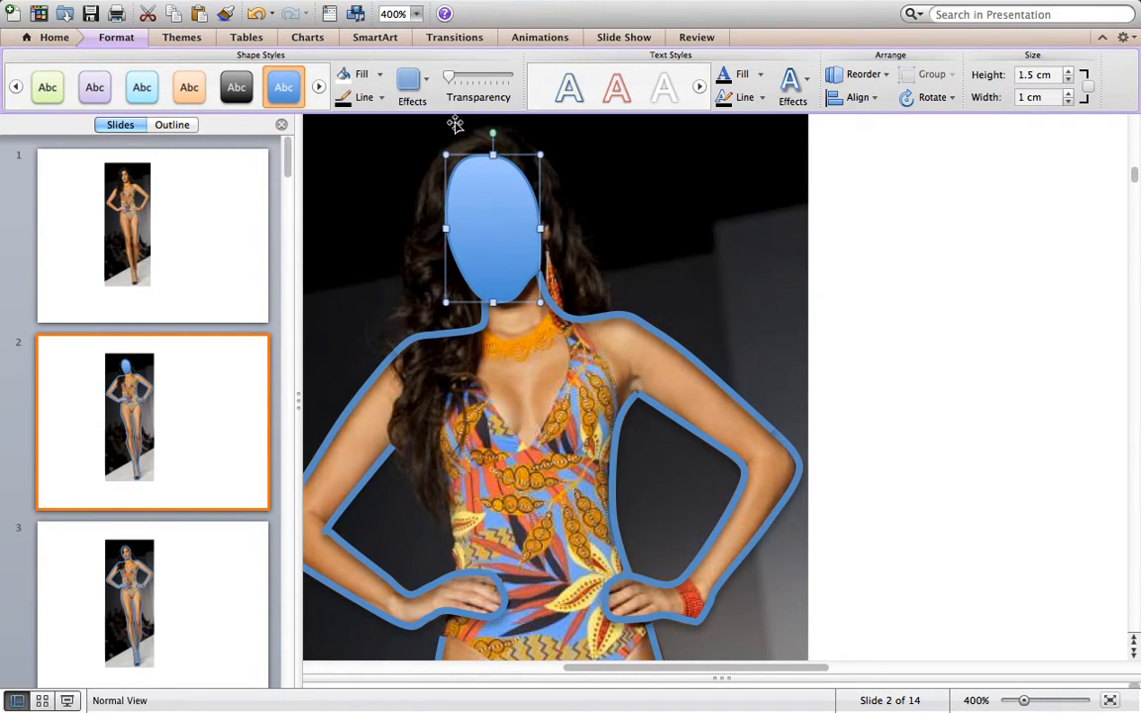
Step: Remove the fill from the face shape, keeping only its outline
click(380, 77)
click(399, 103)
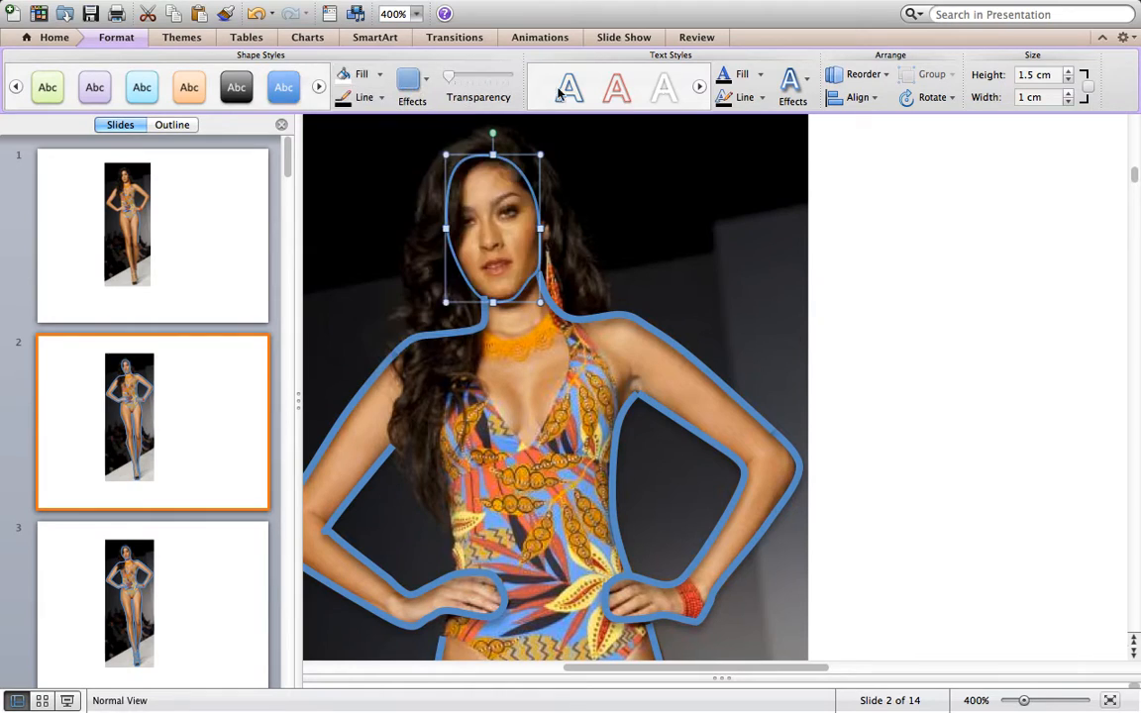
click(879, 238)
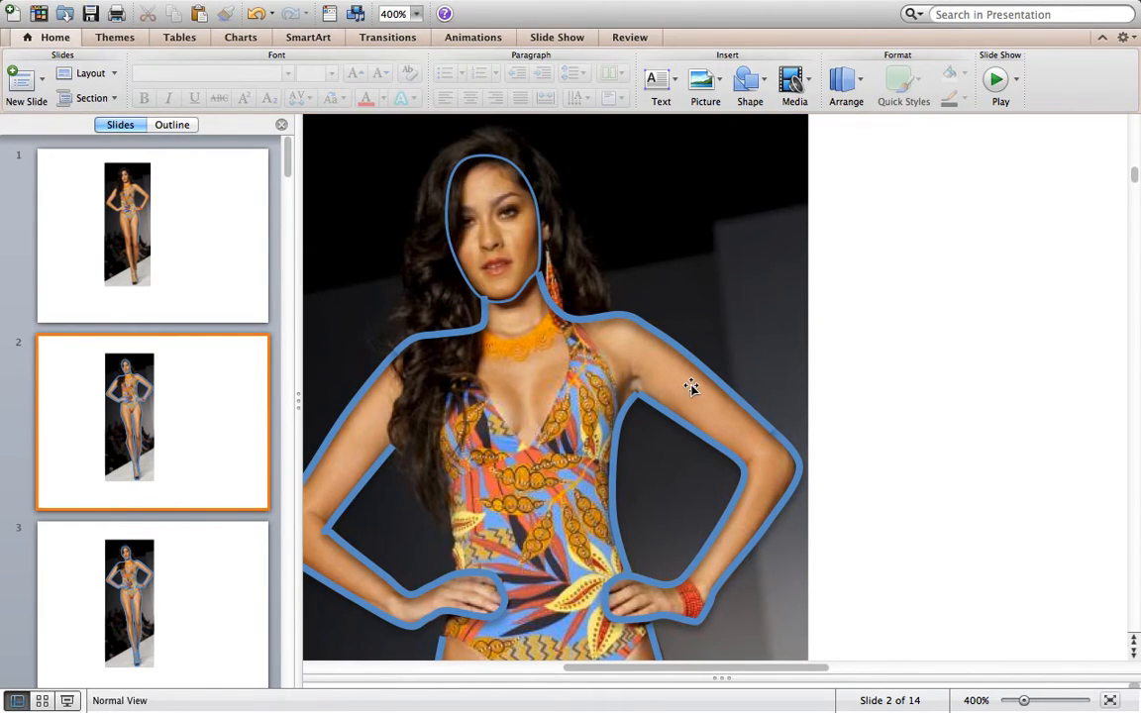
Step: Edit the points of the outer thigh curve on the photo's left side, moving its top point up to the hand outline
scroll(691, 387, down, 5)
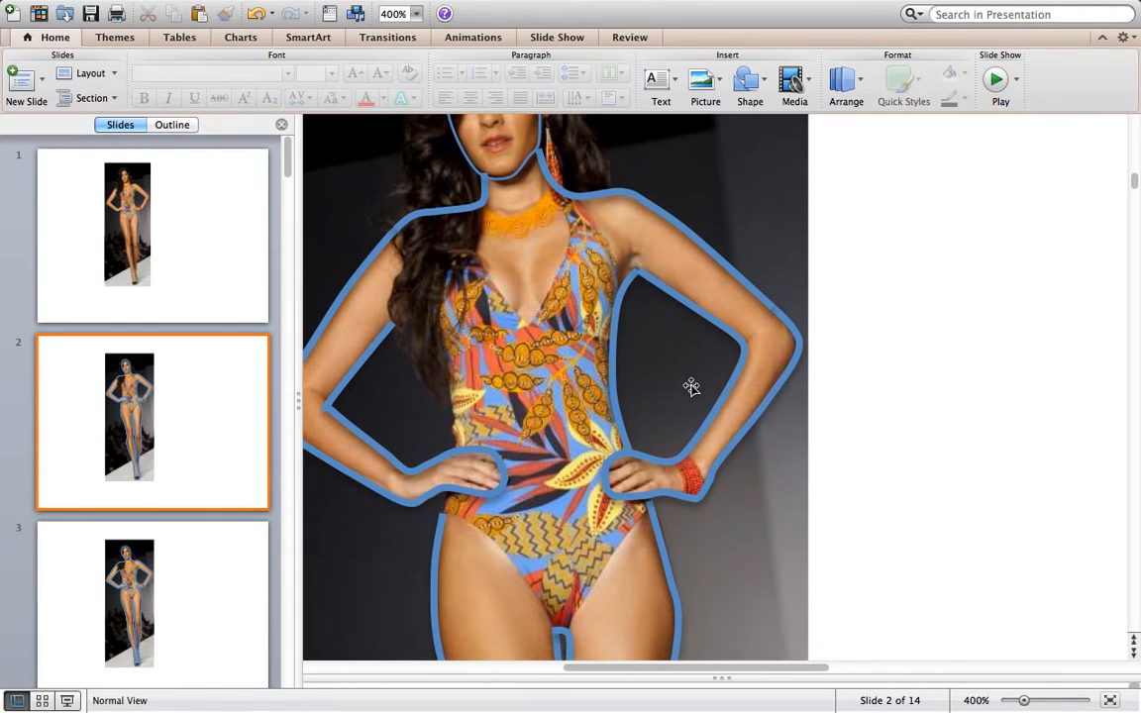
scroll(691, 387, down, 1)
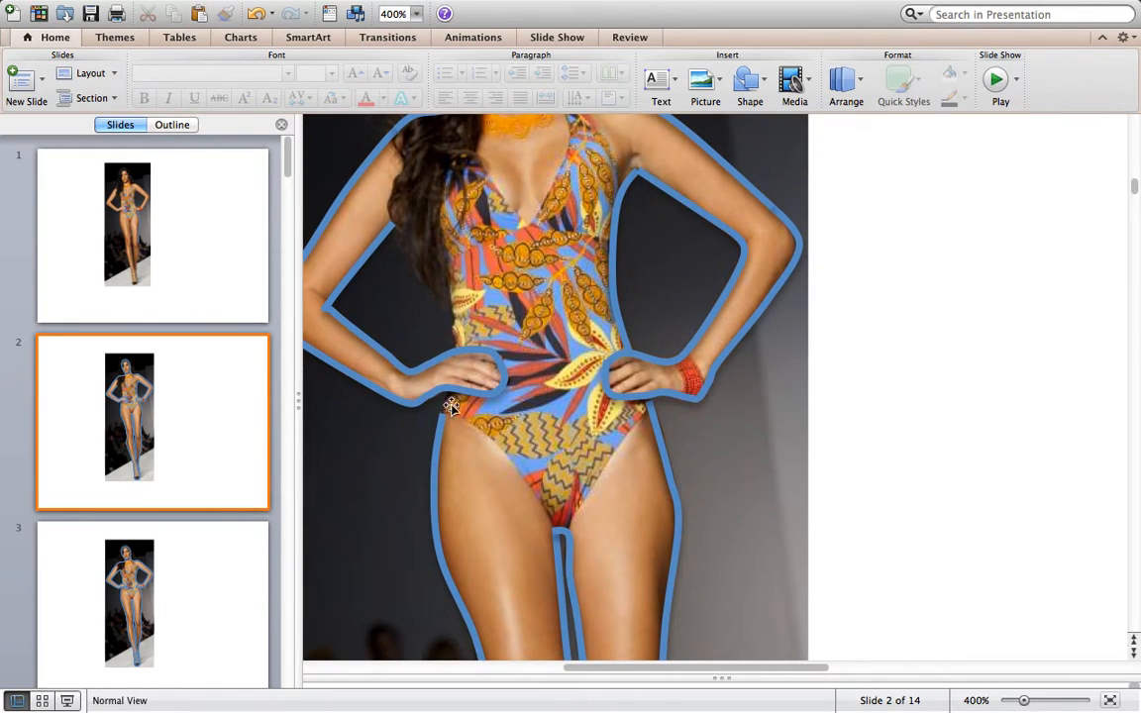
scroll(443, 426, down, 1)
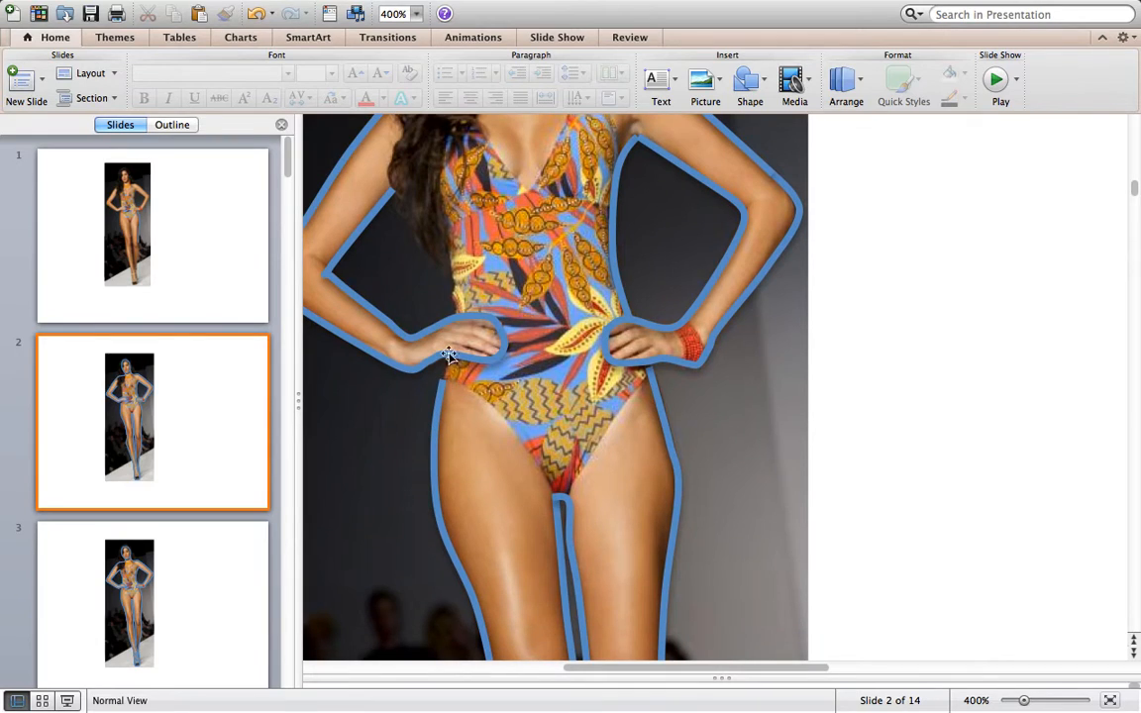
scroll(451, 483, down, 1)
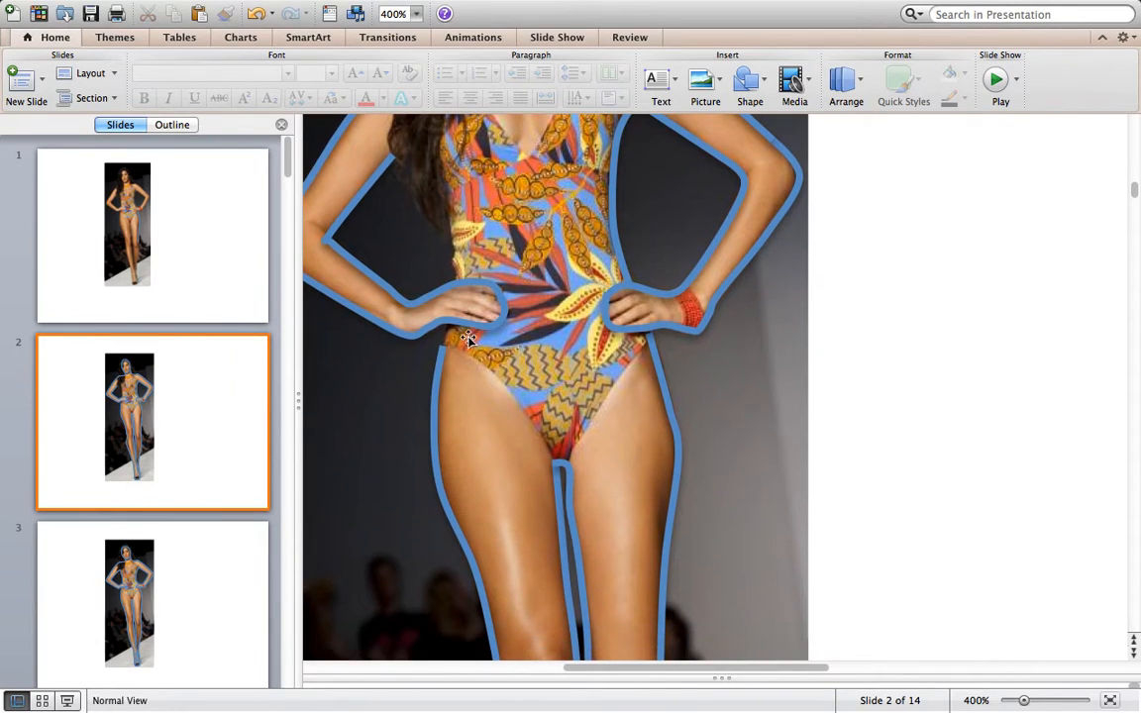
click(434, 408)
click(909, 460)
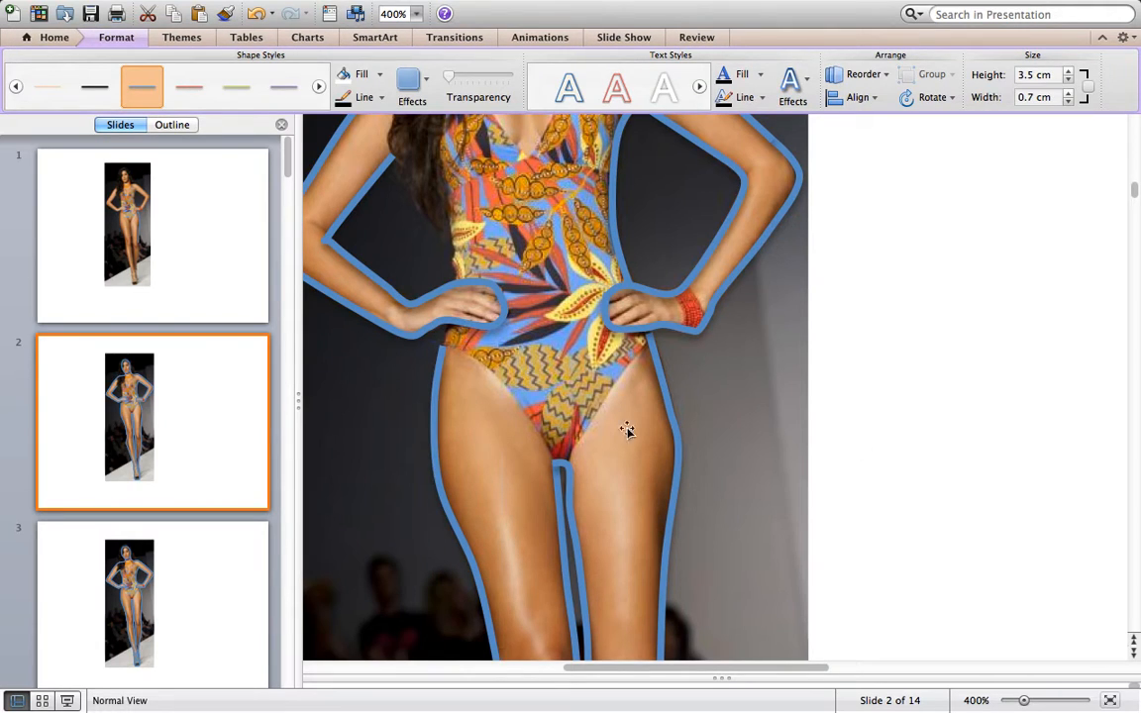
right_click(437, 415)
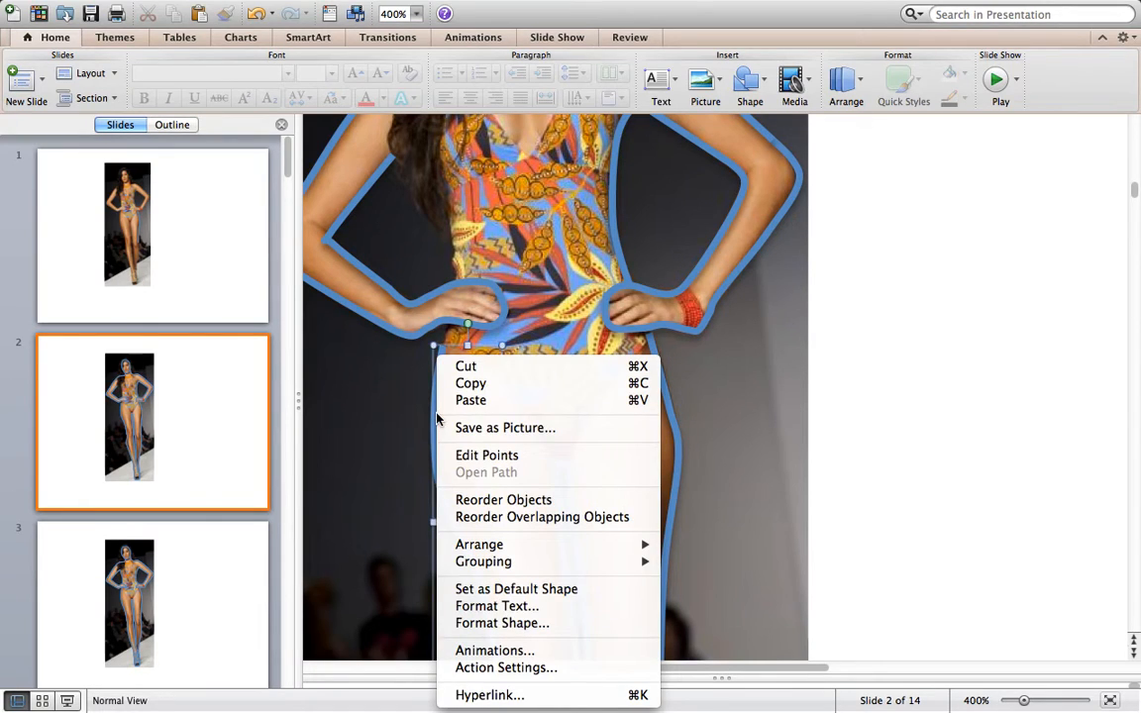
click(532, 465)
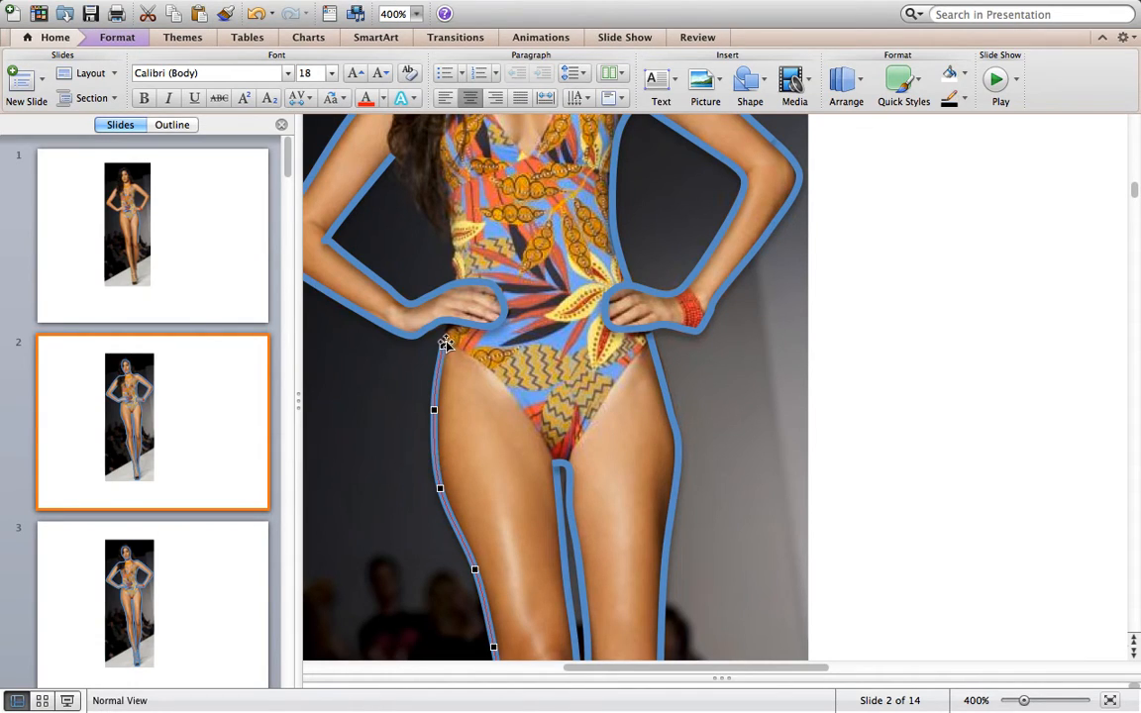
drag(443, 343, 450, 325)
click(942, 456)
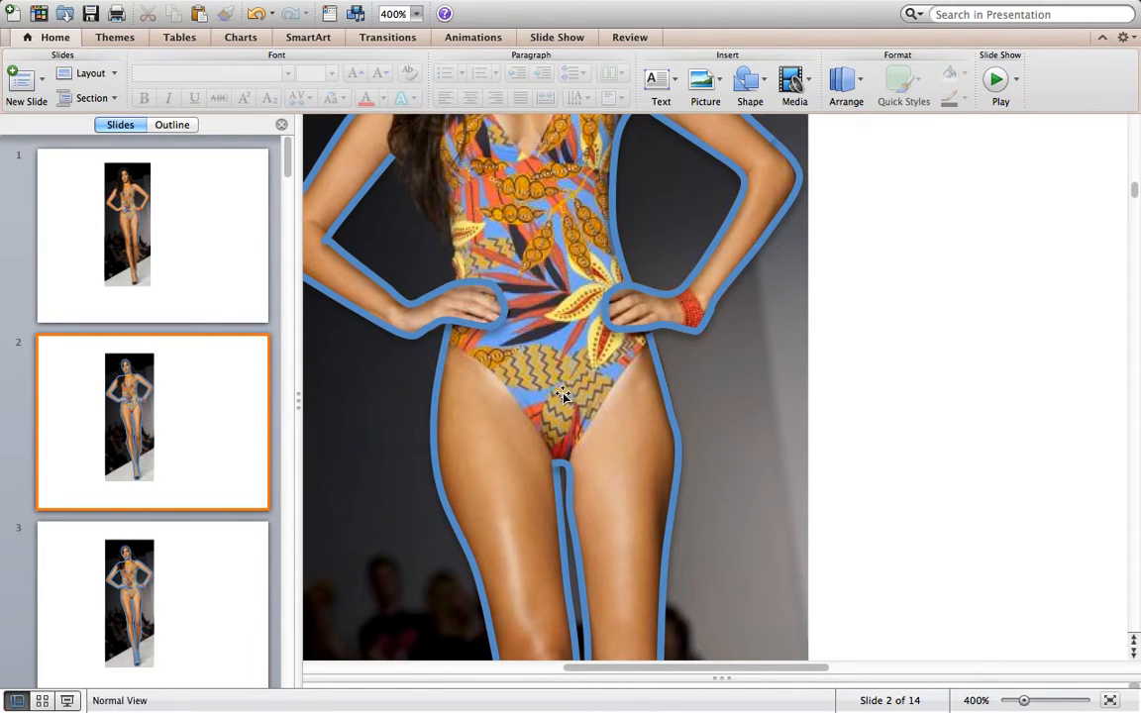
Step: Edit the points of the outer lower-leg curve on the photo's left side, moving the bulging calf point inward onto the calf's edge
scroll(562, 394, down, 3)
scroll(561, 395, down, 6)
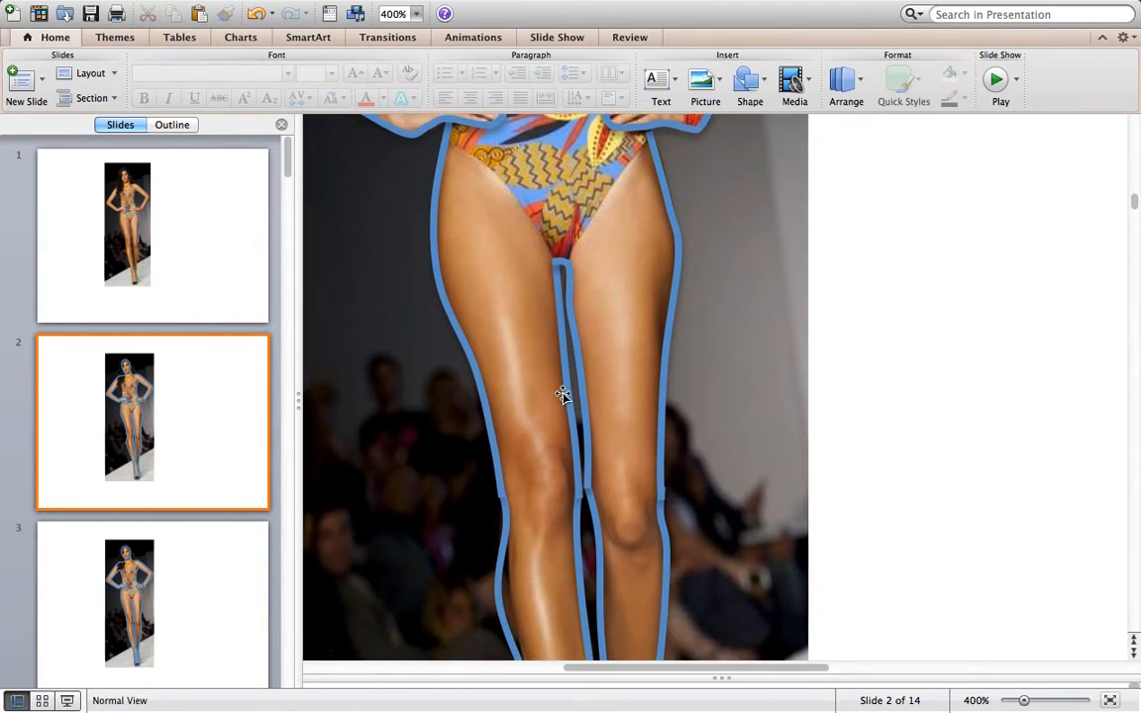
scroll(561, 394, down, 4)
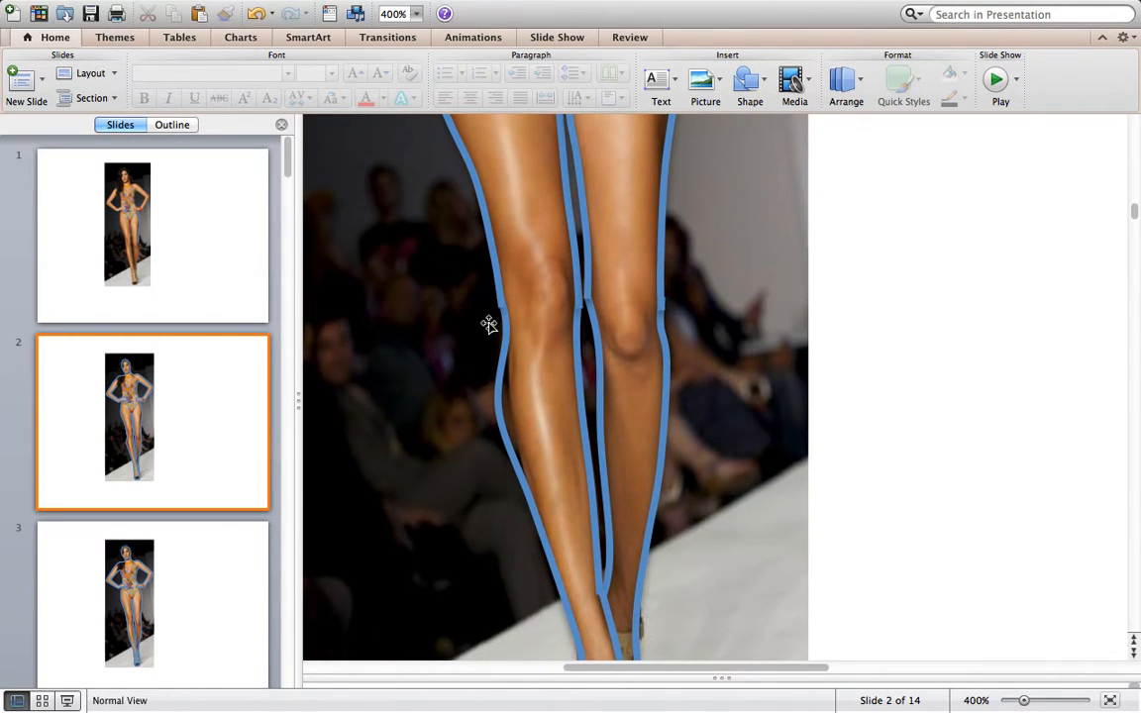
scroll(605, 386, down, 4)
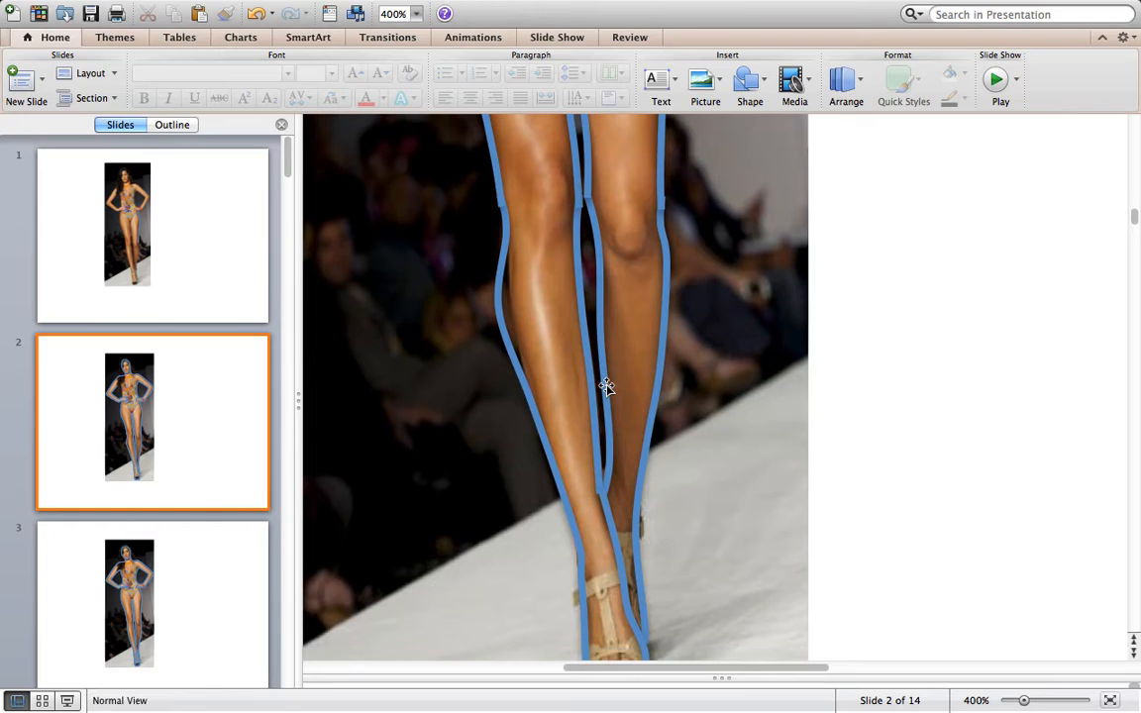
right_click(506, 336)
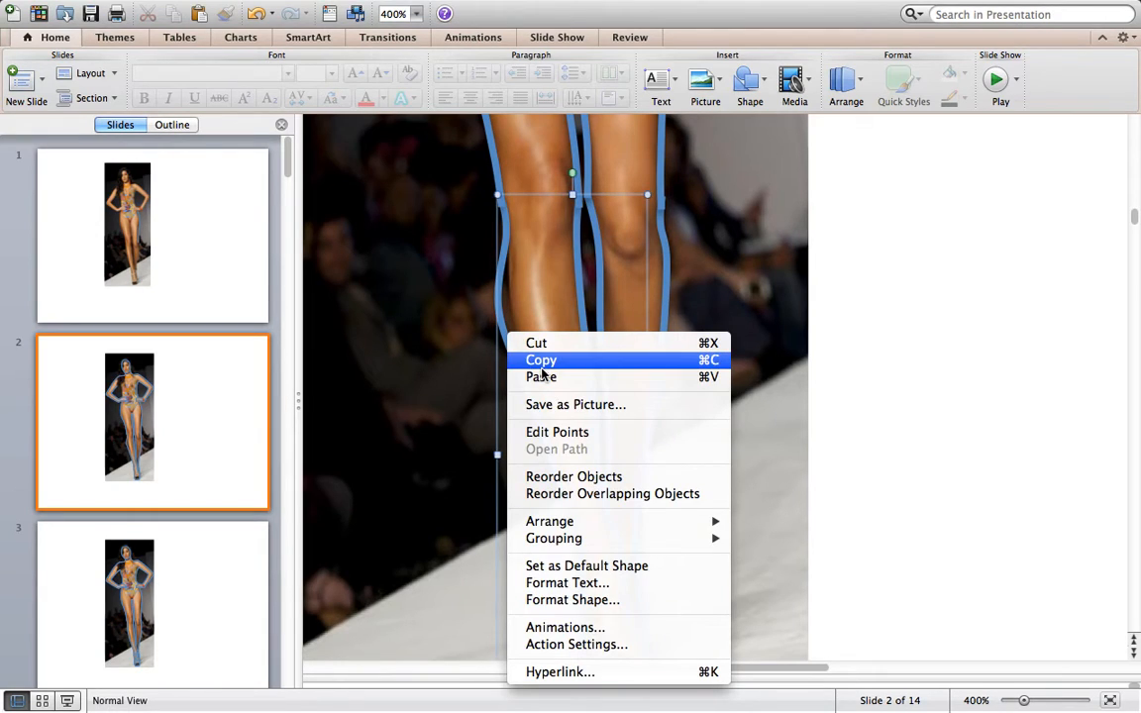
click(566, 434)
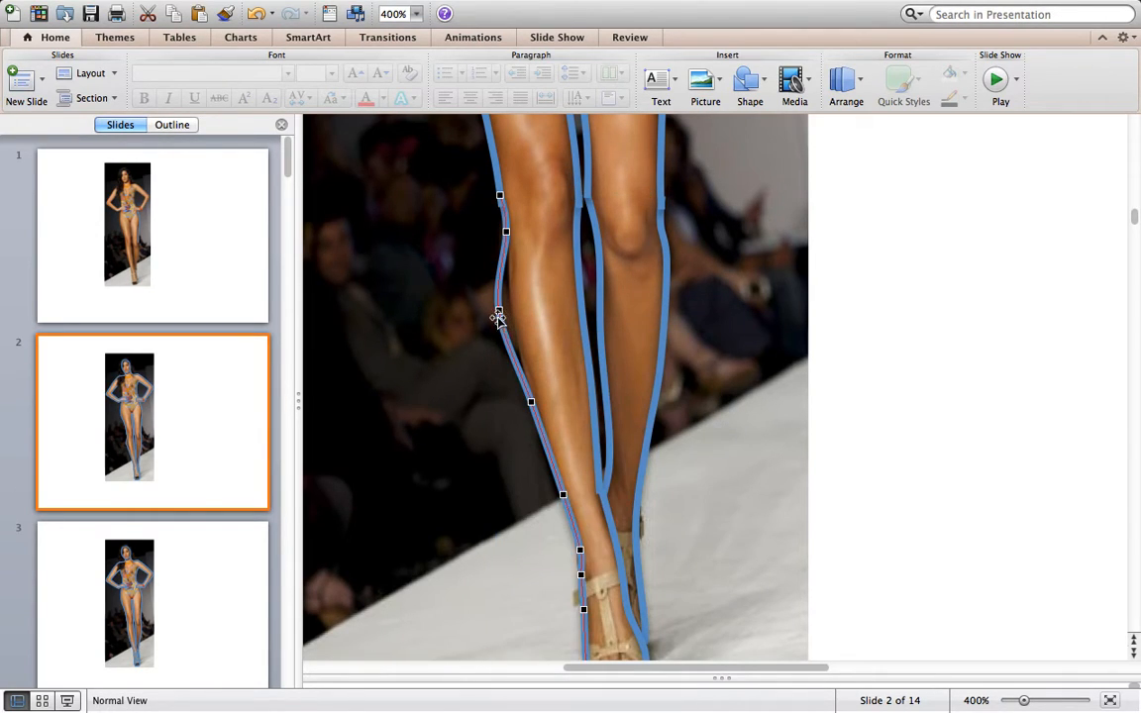
click(499, 310)
mouse_move(499, 310)
mouse_down()
mouse_move(472, 319)
mouse_move(512, 317)
mouse_up()
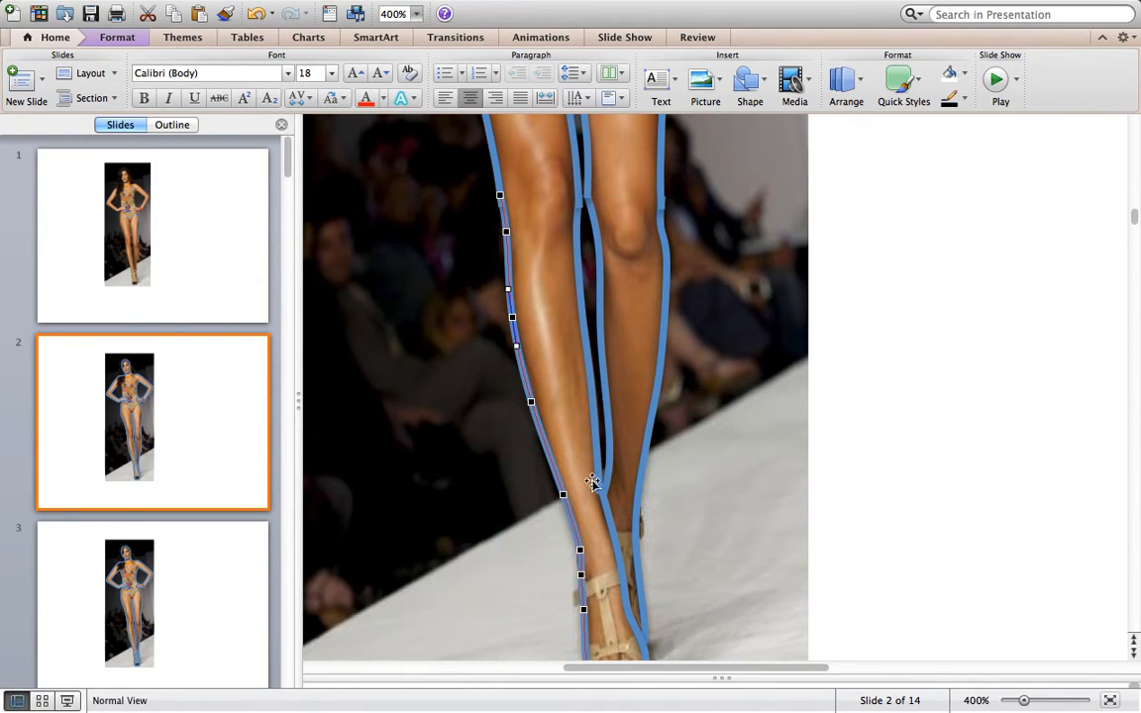
click(923, 532)
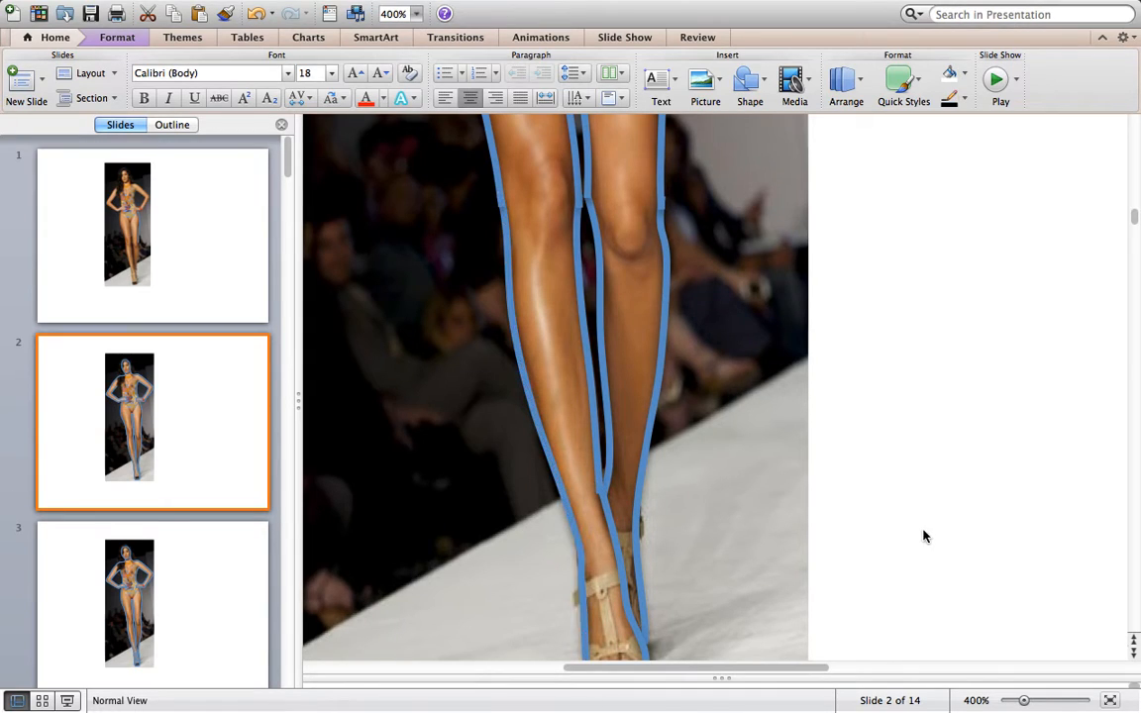
Step: Examine the foot outline on slide 2 against the sandal lines on slide 3, and return the zoom to 100%
click(387, 462)
scroll(388, 468, down, 5)
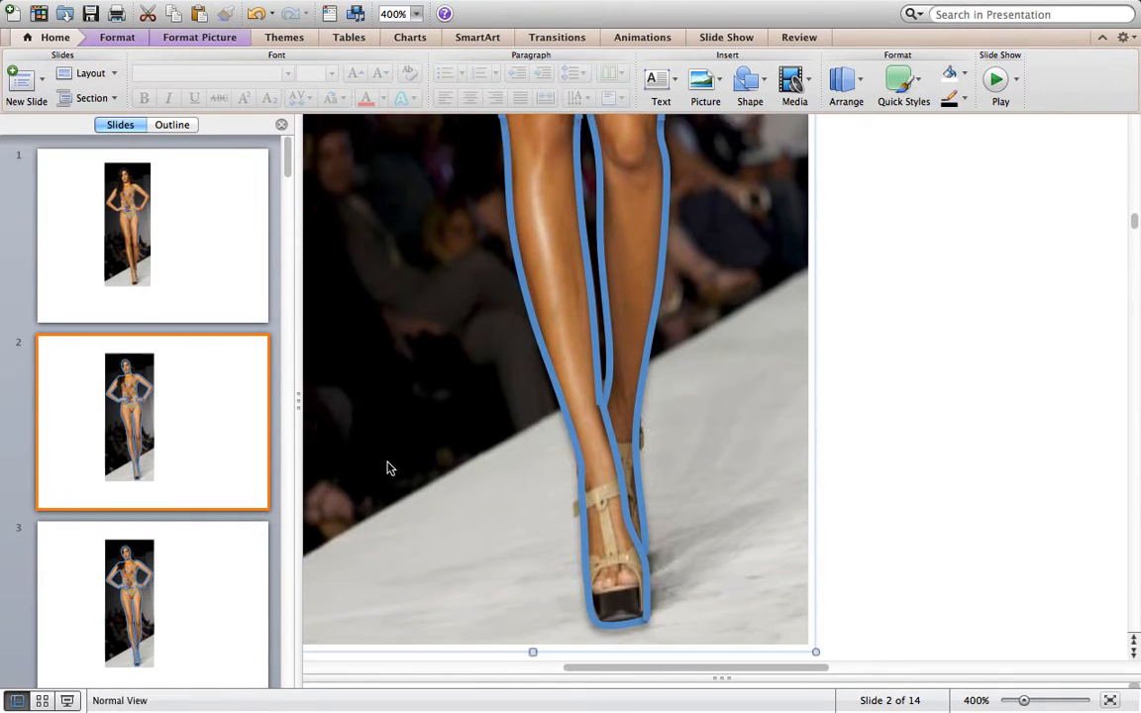
click(140, 417)
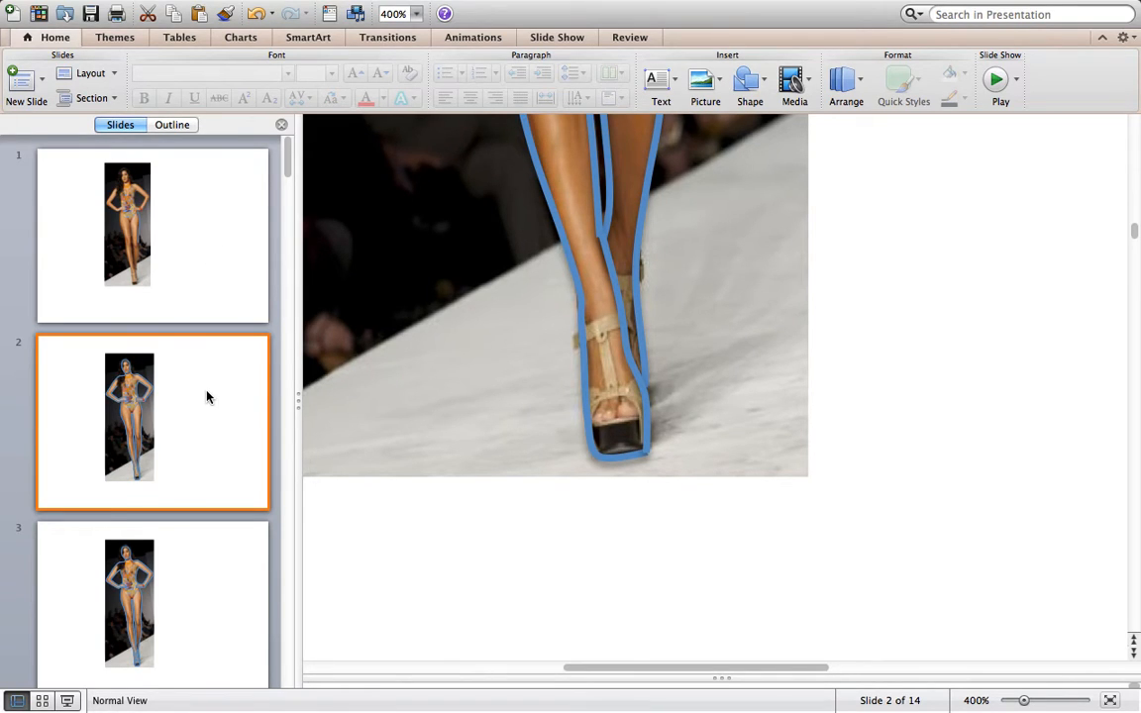
scroll(209, 396, down, 5)
scroll(179, 357, up, 3)
click(164, 397)
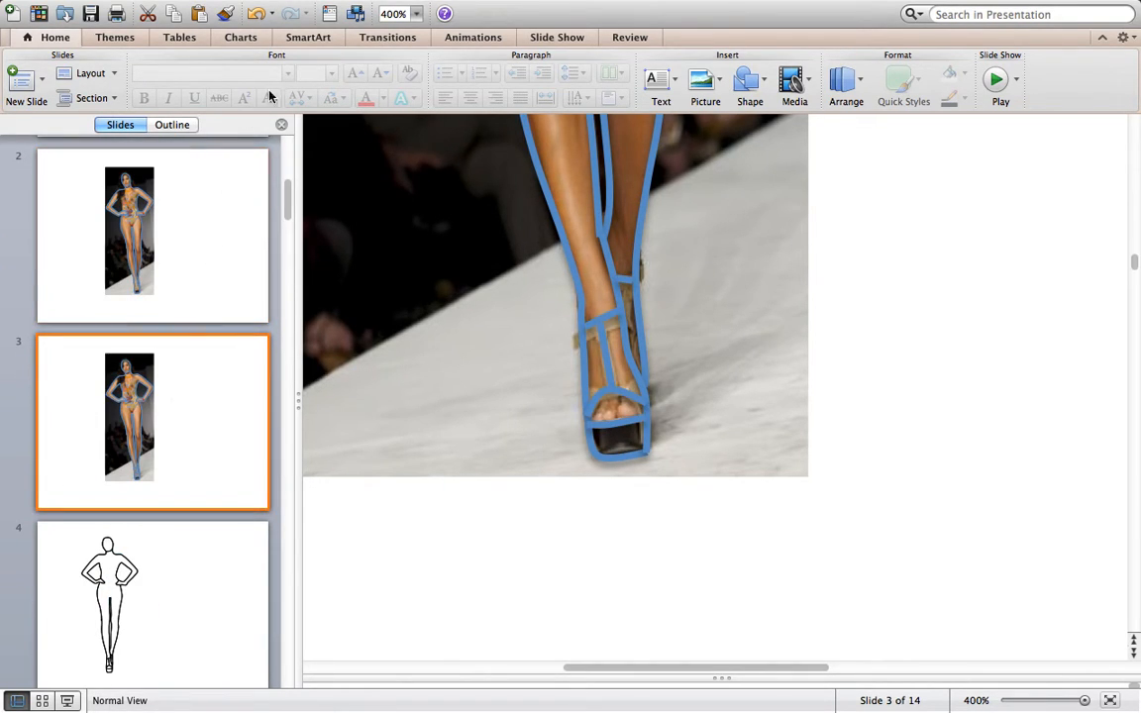
click(416, 14)
click(402, 95)
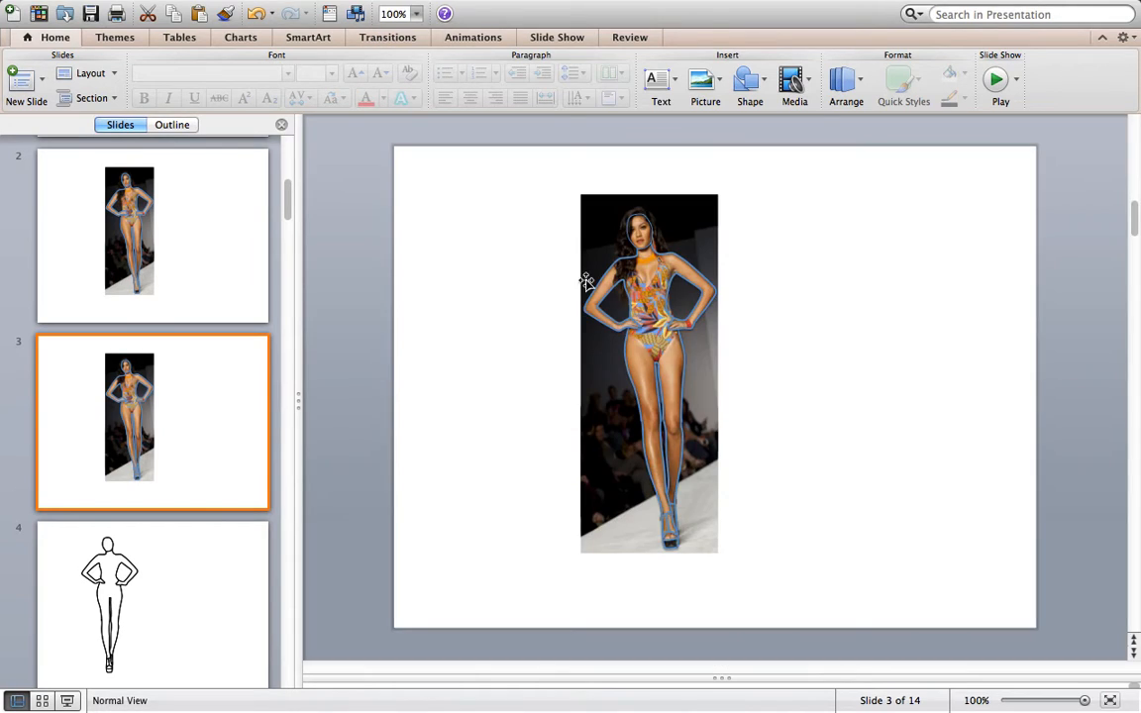
Step: Reopen slide 2 at 400% zoom to inspect the traced hips and hands
click(417, 14)
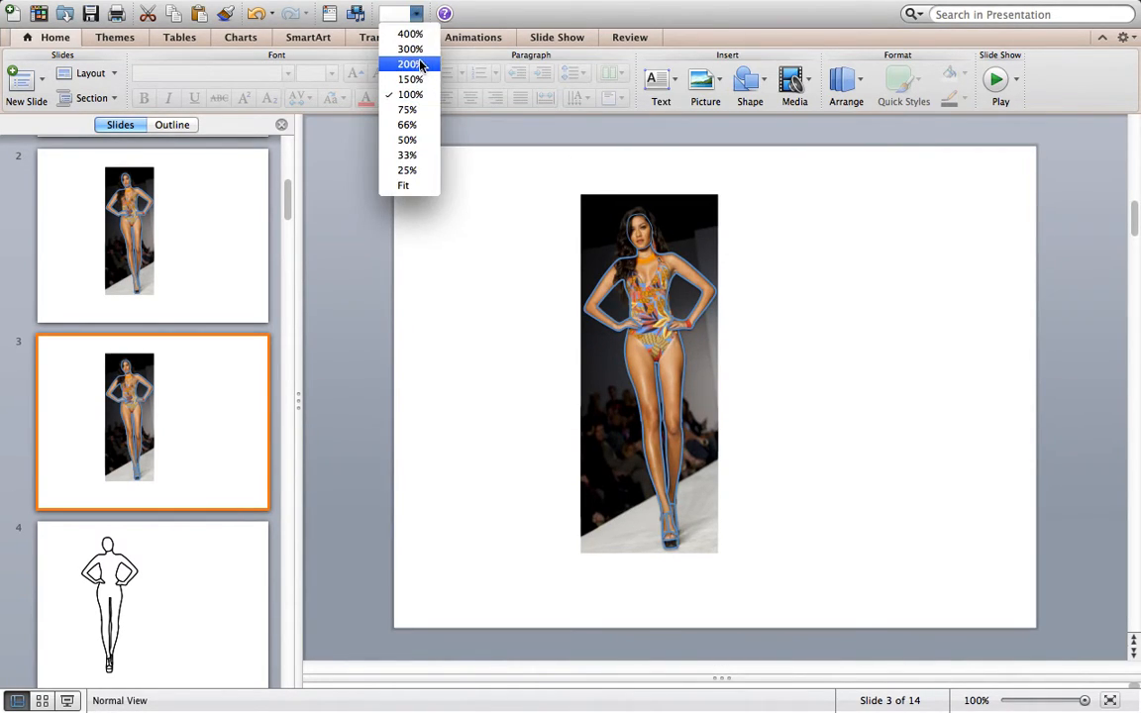
click(152, 170)
click(152, 208)
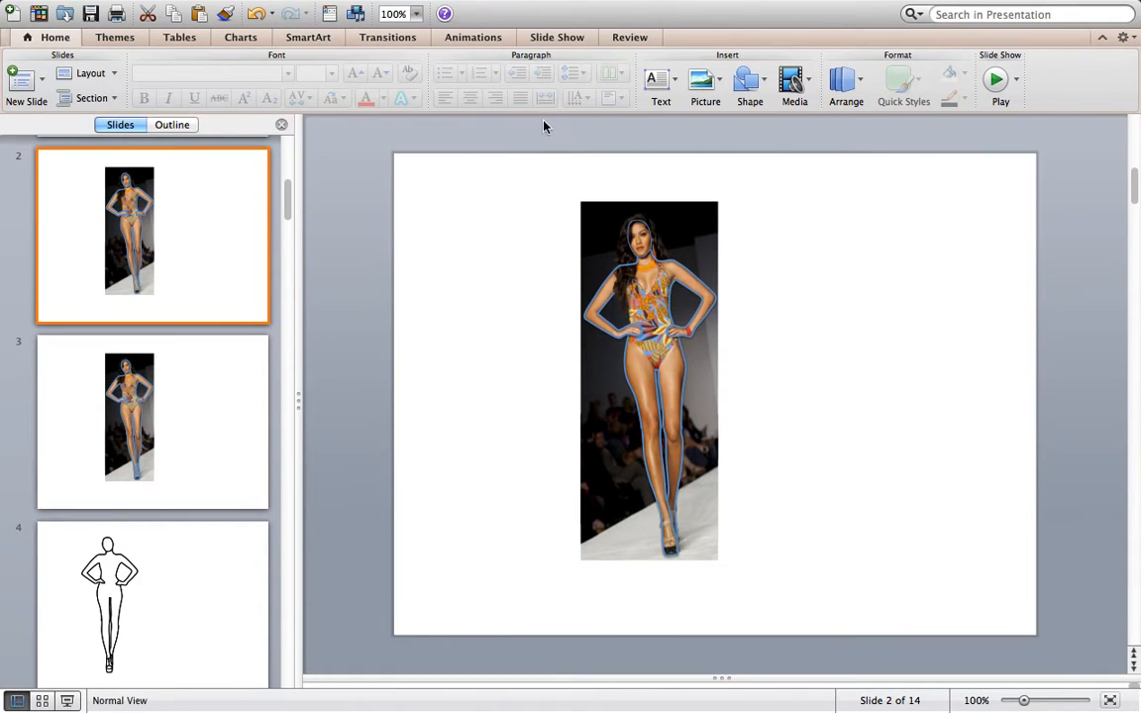
click(416, 14)
click(394, 32)
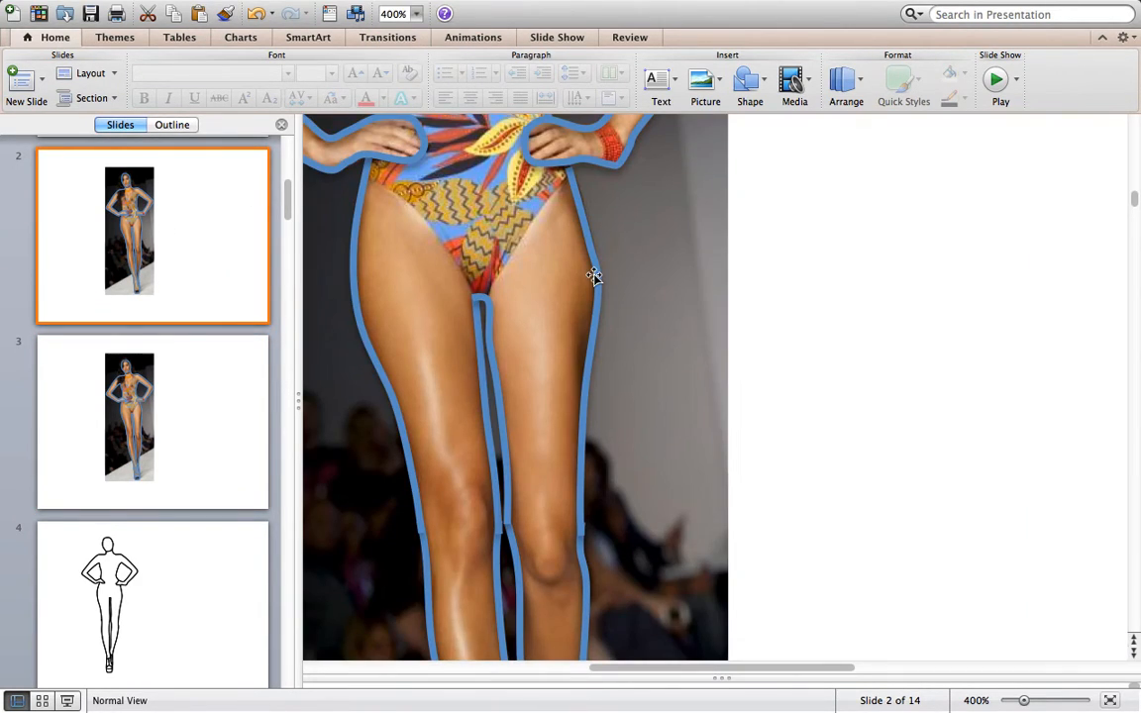
scroll(595, 276, up, 2)
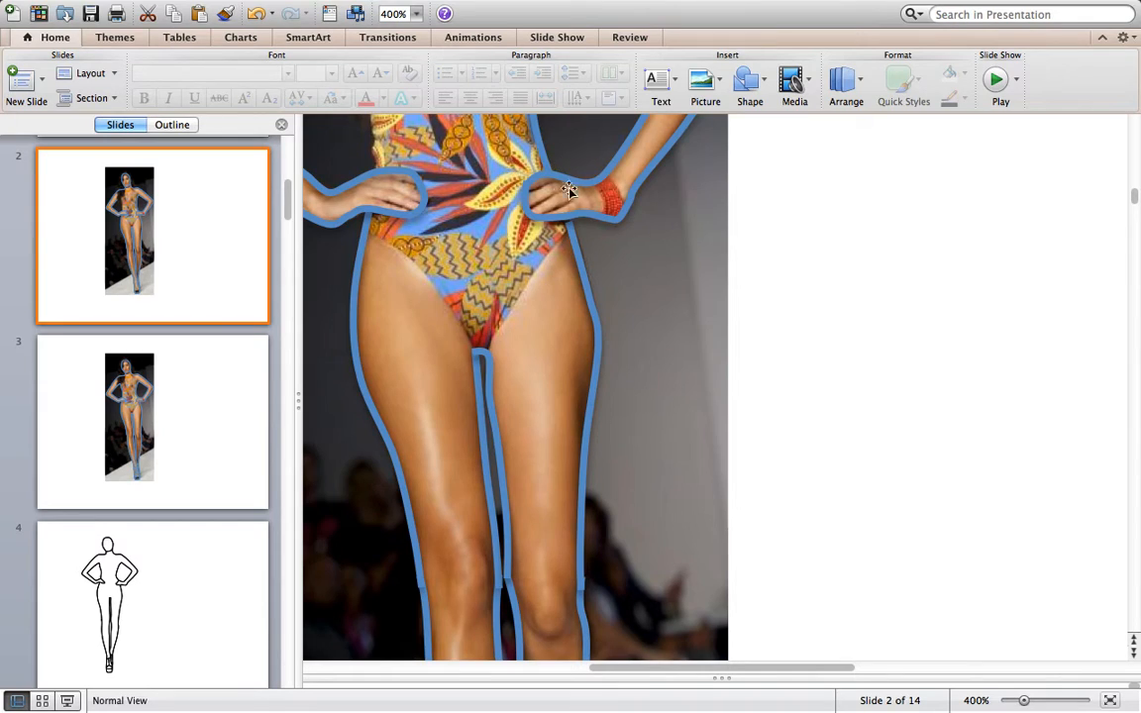
Step: Compare the hand and waist outlines of the traced figure on slide 3 with those on slide 2
click(127, 379)
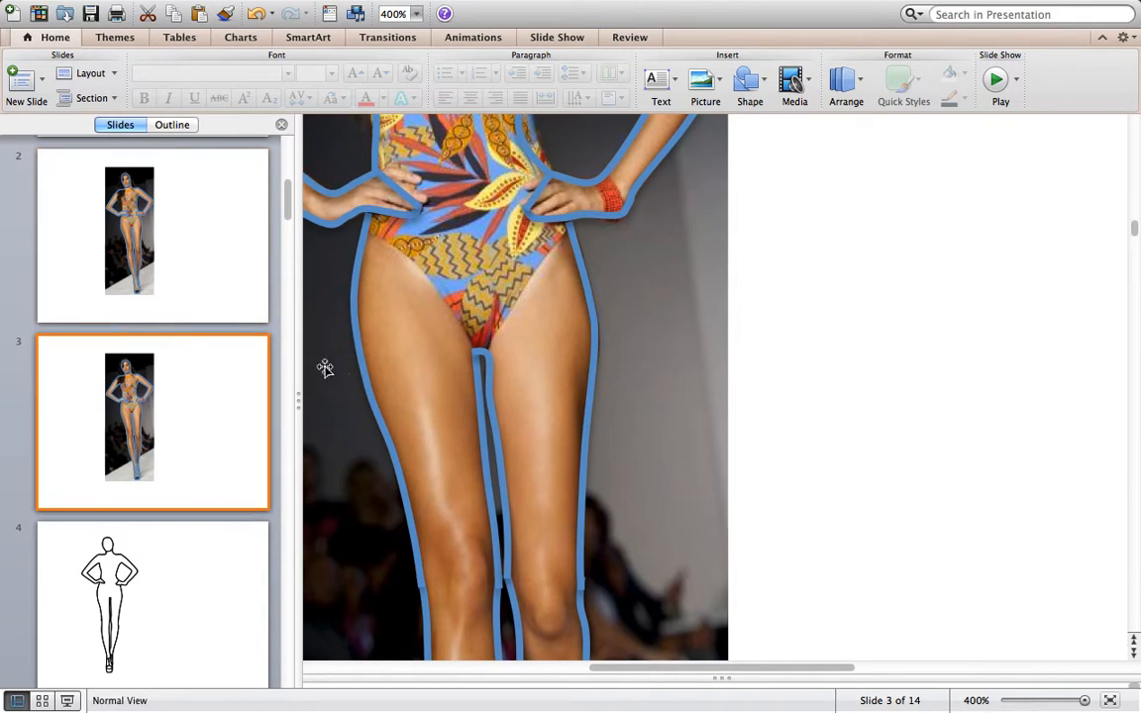
scroll(456, 272, up, 2)
scroll(456, 273, left, 1)
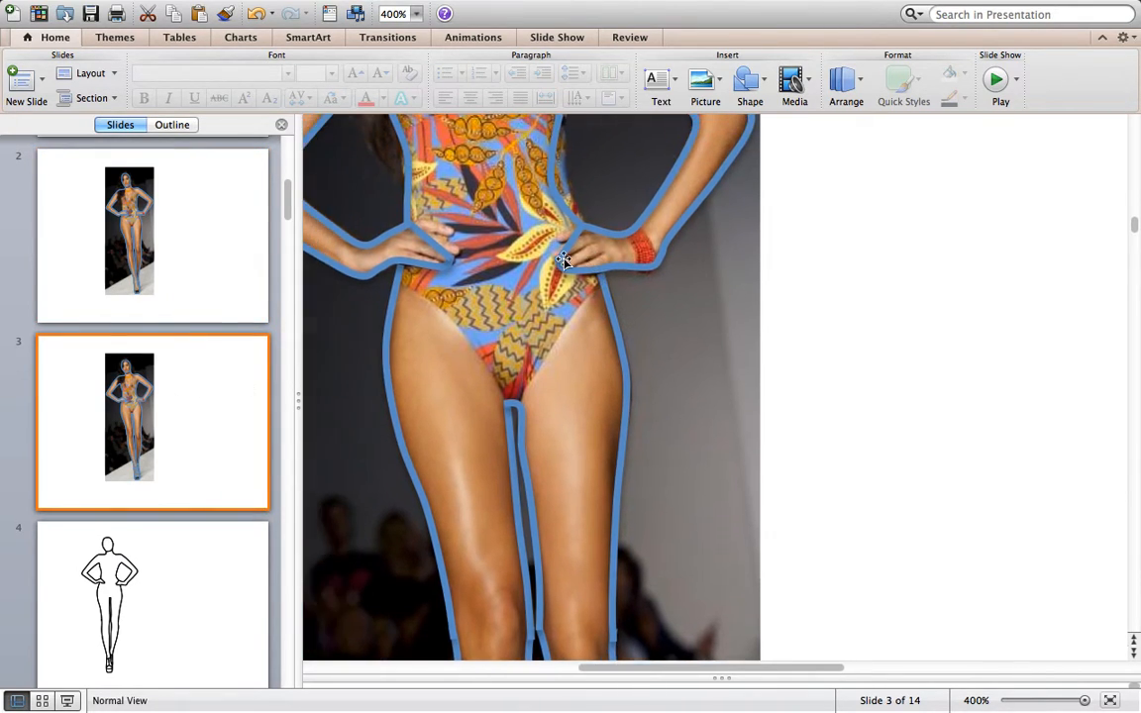
scroll(563, 260, up, 3)
scroll(563, 260, left, 4)
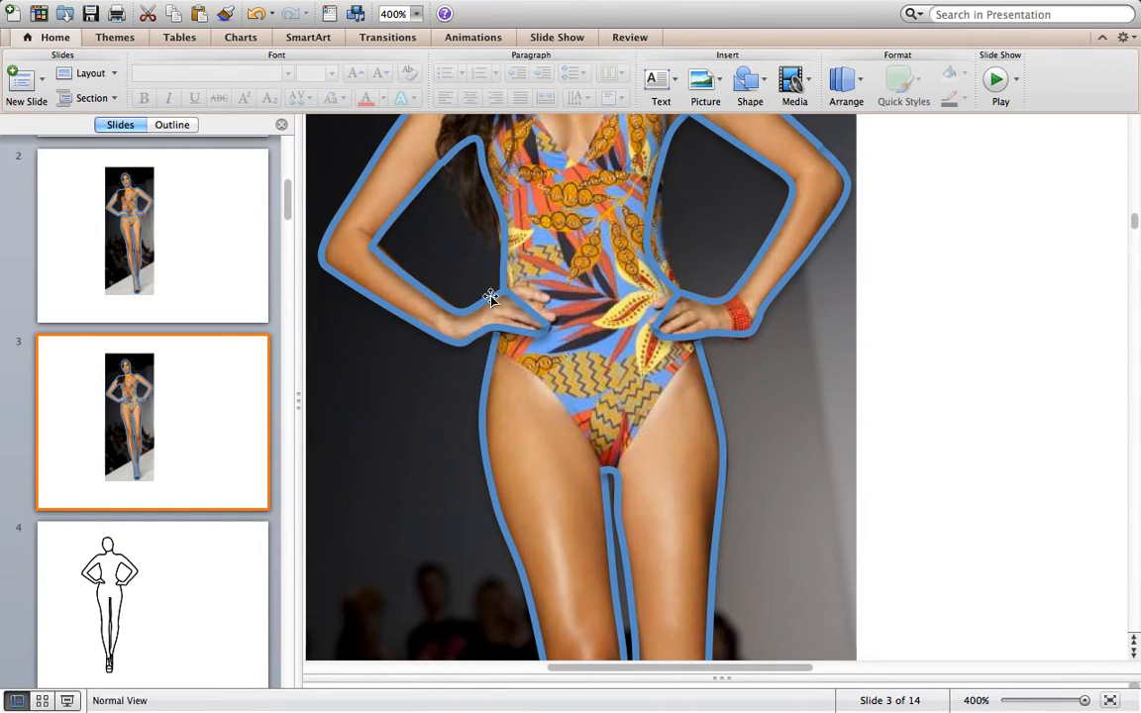
right_click(490, 304)
click(601, 227)
click(588, 313)
click(191, 239)
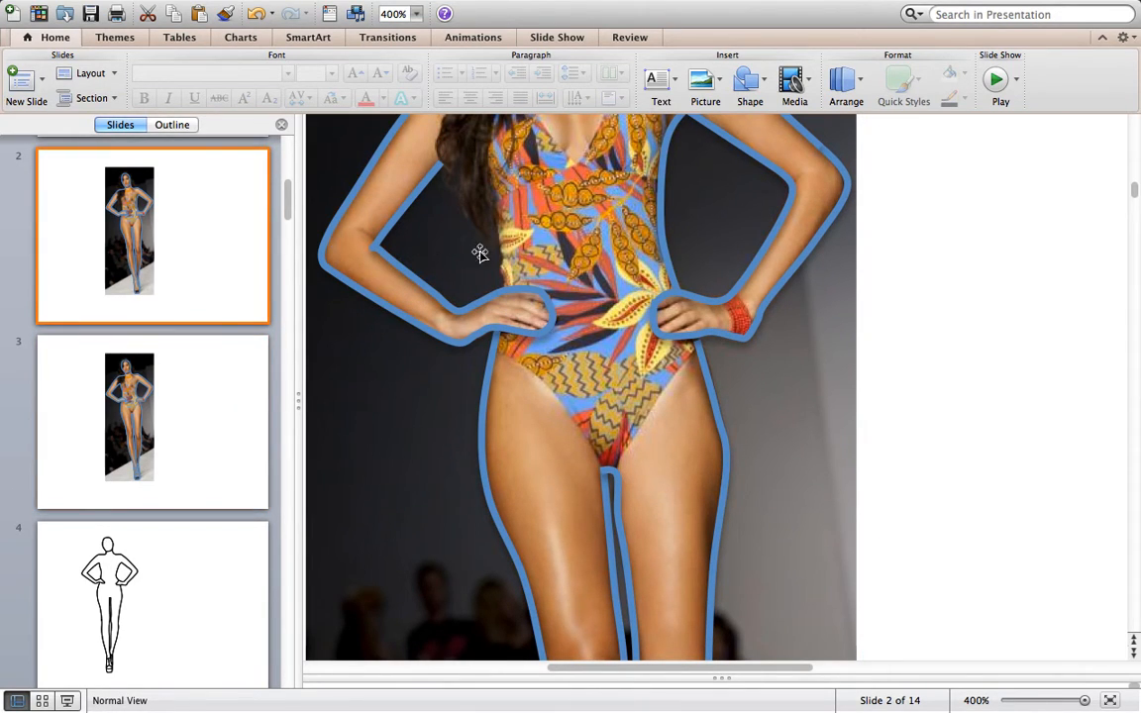
click(160, 415)
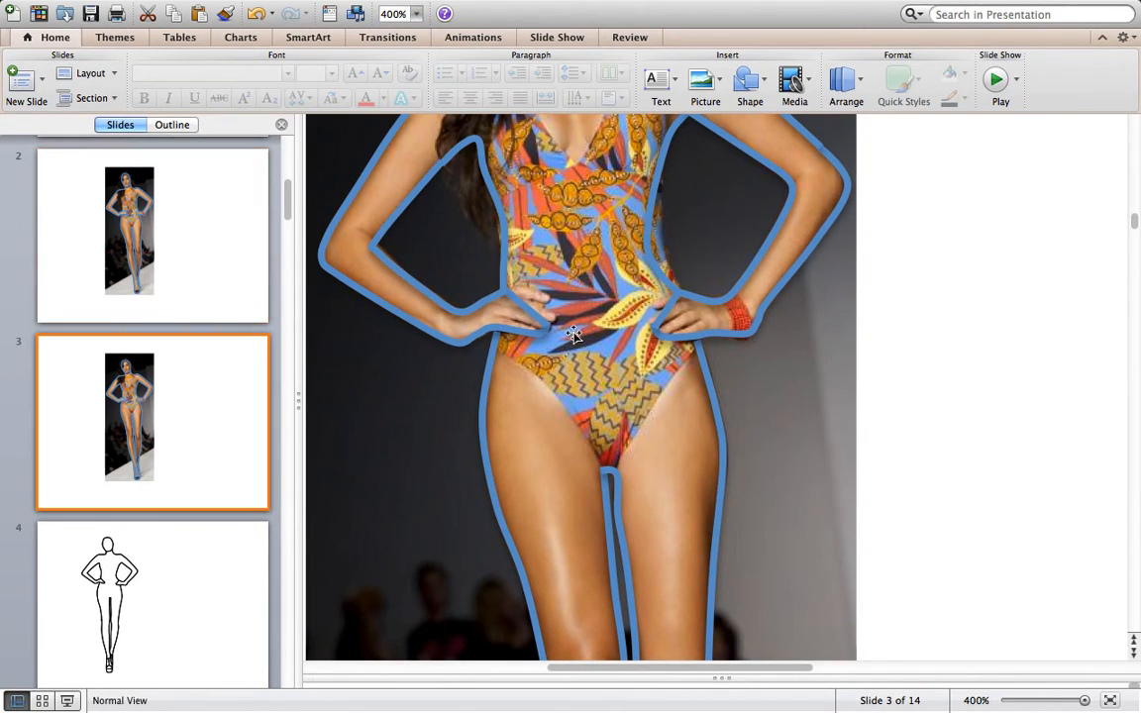
Step: View the hands of the finished black outline template on slide 4, and return to slide 2
click(178, 561)
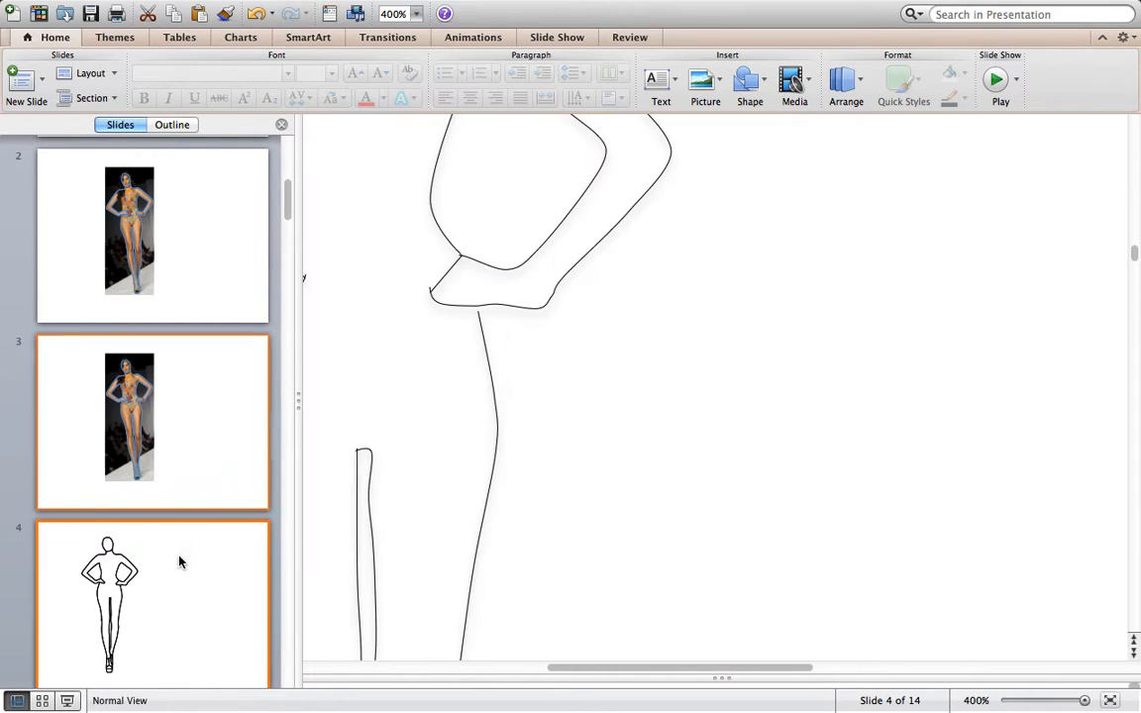
scroll(586, 411, left, 5)
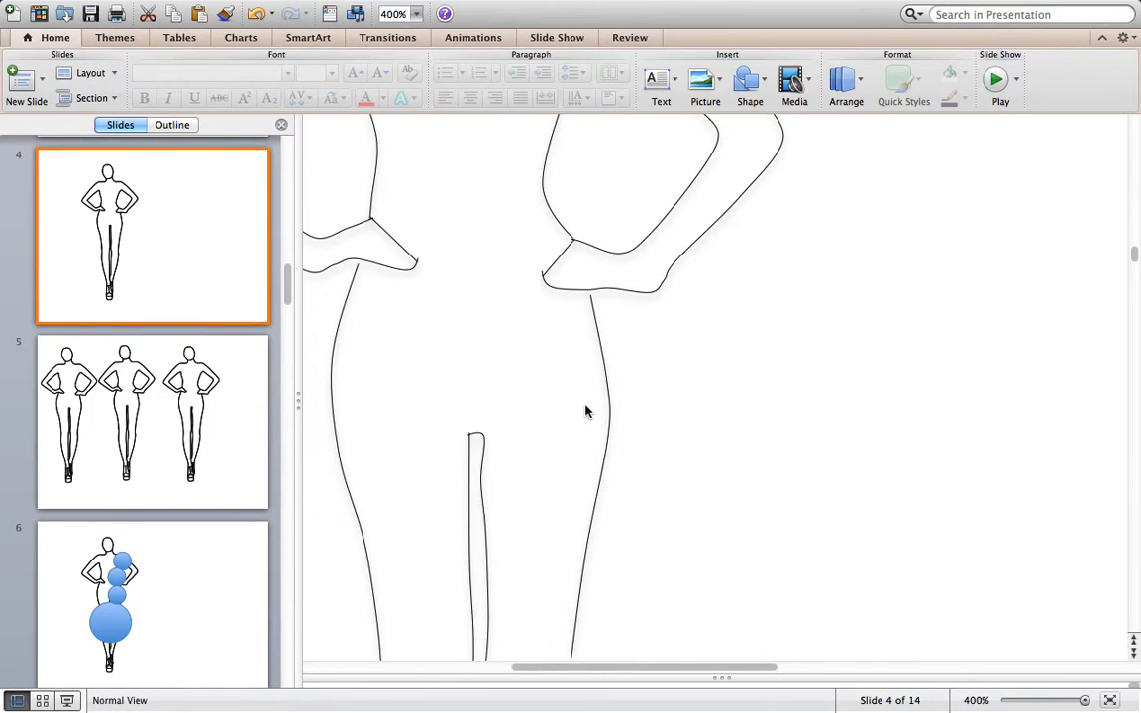
scroll(138, 453, up, 5)
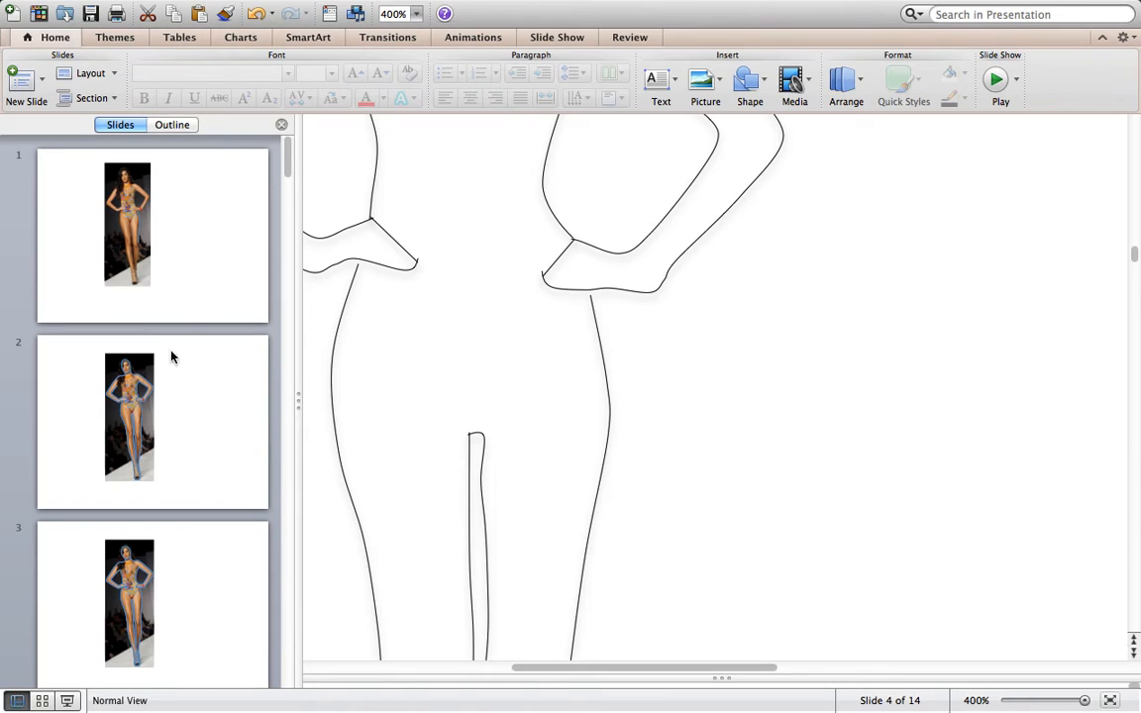
click(180, 263)
click(209, 405)
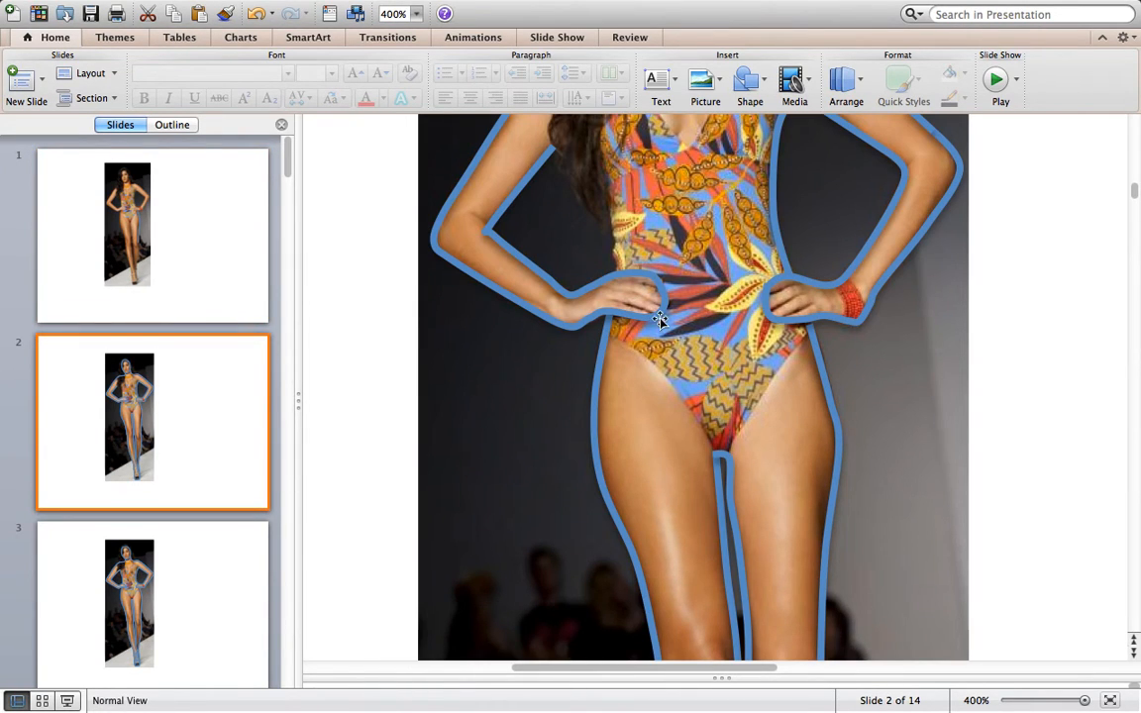
Step: Edit the points of the arm curve on the photo's left side, deleting the inner upper-arm end point and the inner elbow point
click(589, 293)
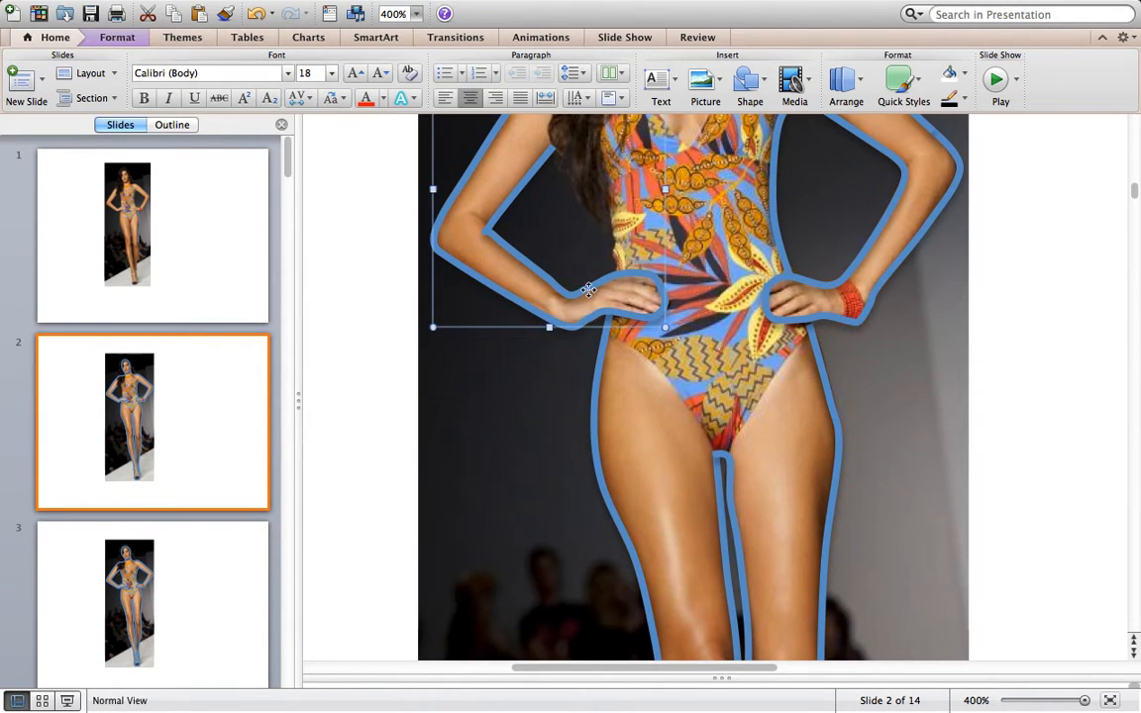
right_click(588, 295)
click(654, 388)
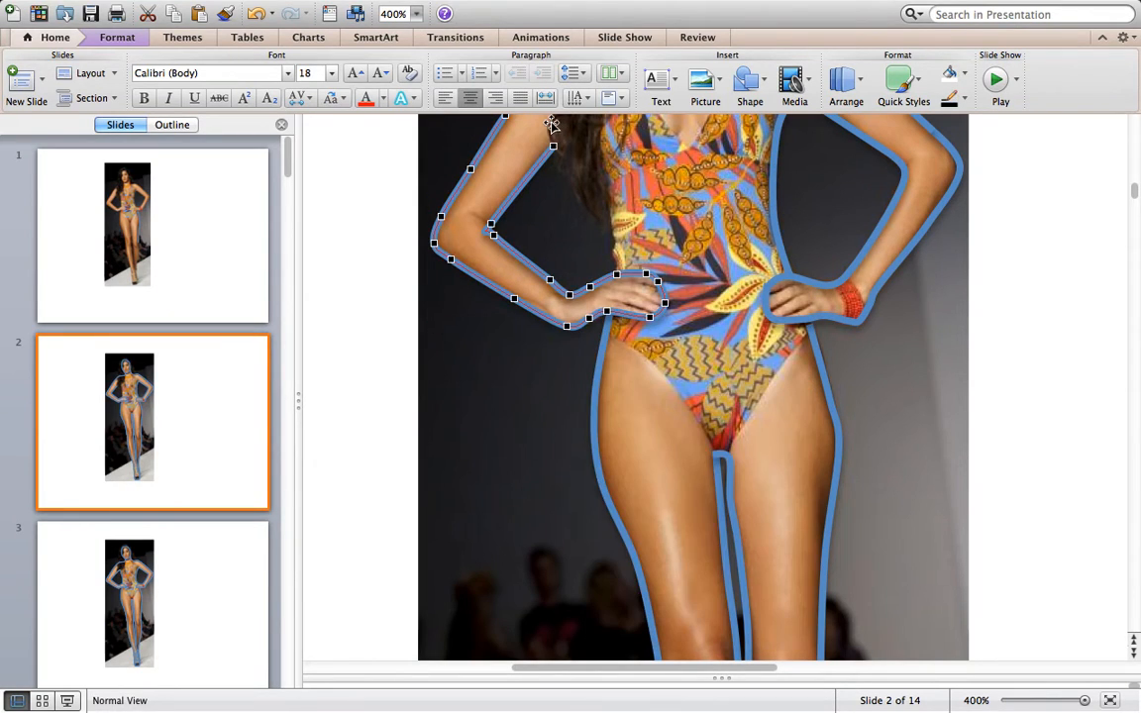
right_click(553, 144)
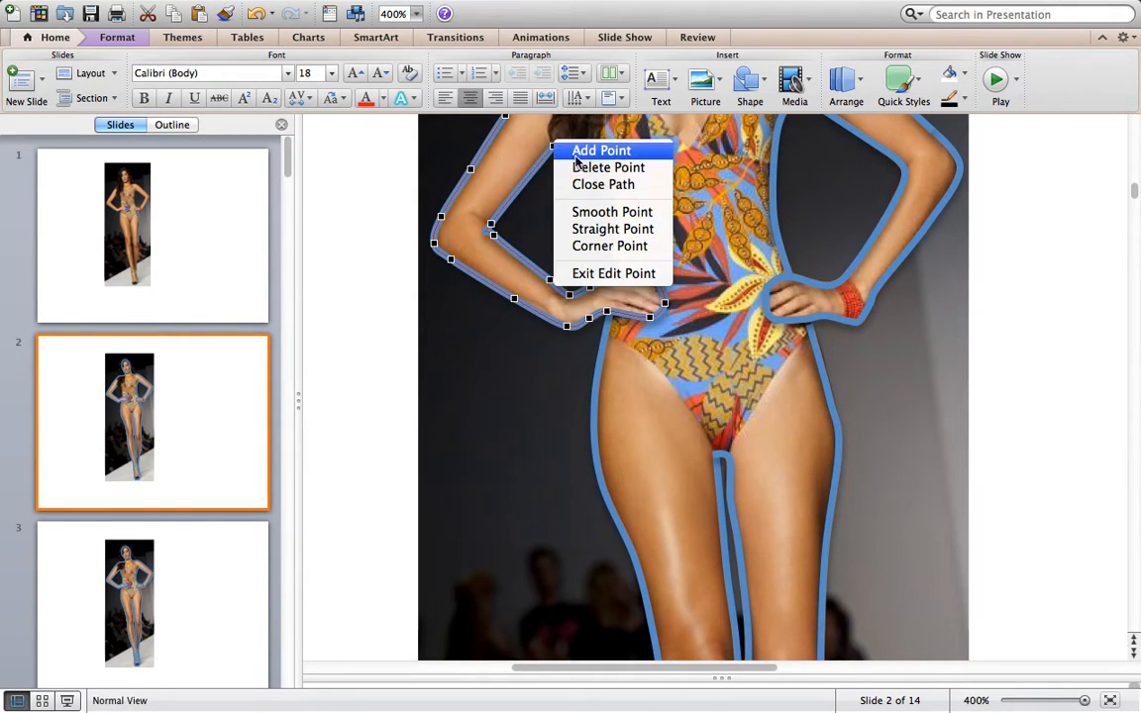
click(585, 169)
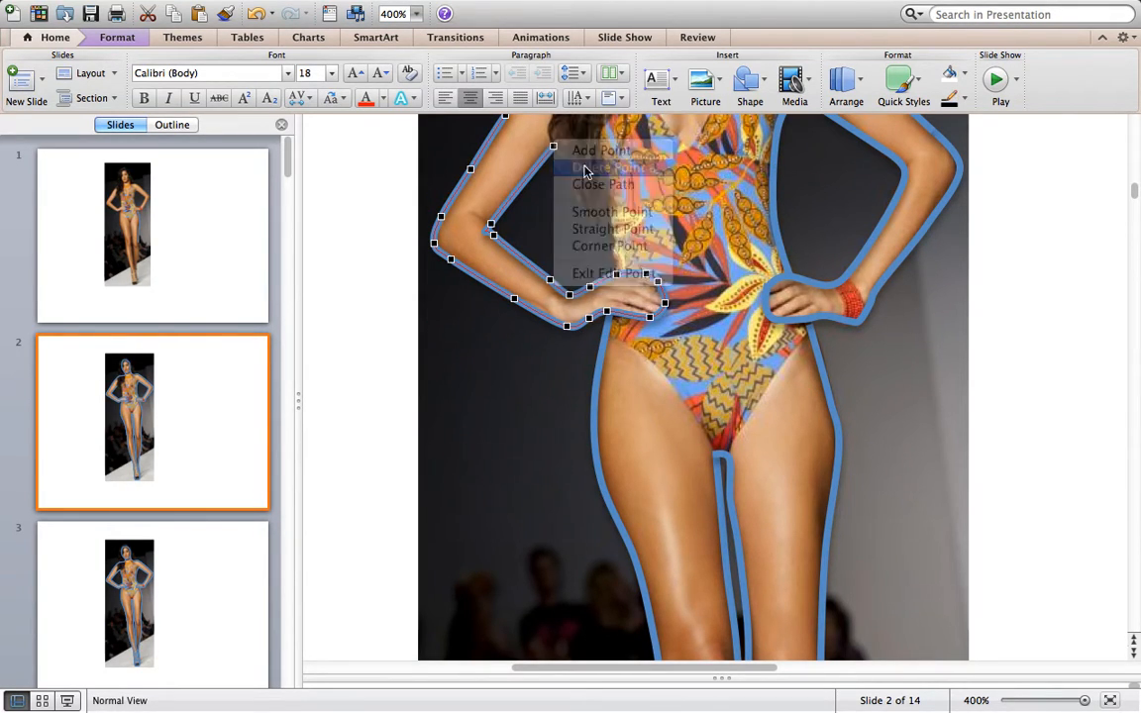
right_click(491, 225)
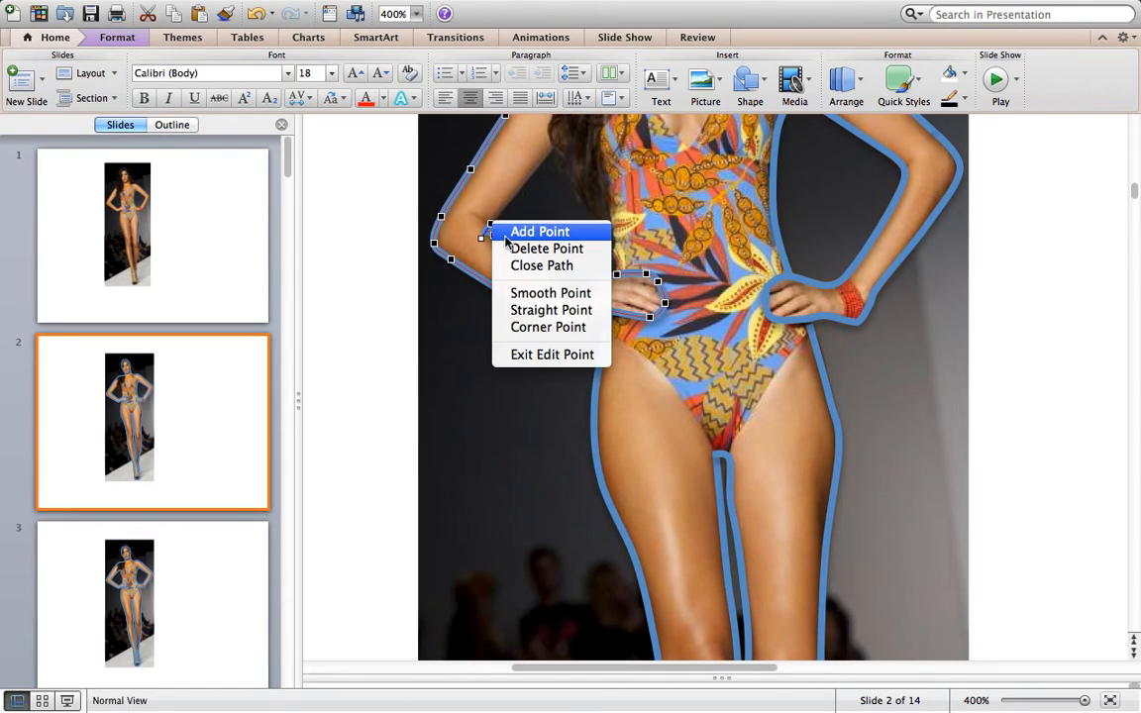
click(517, 247)
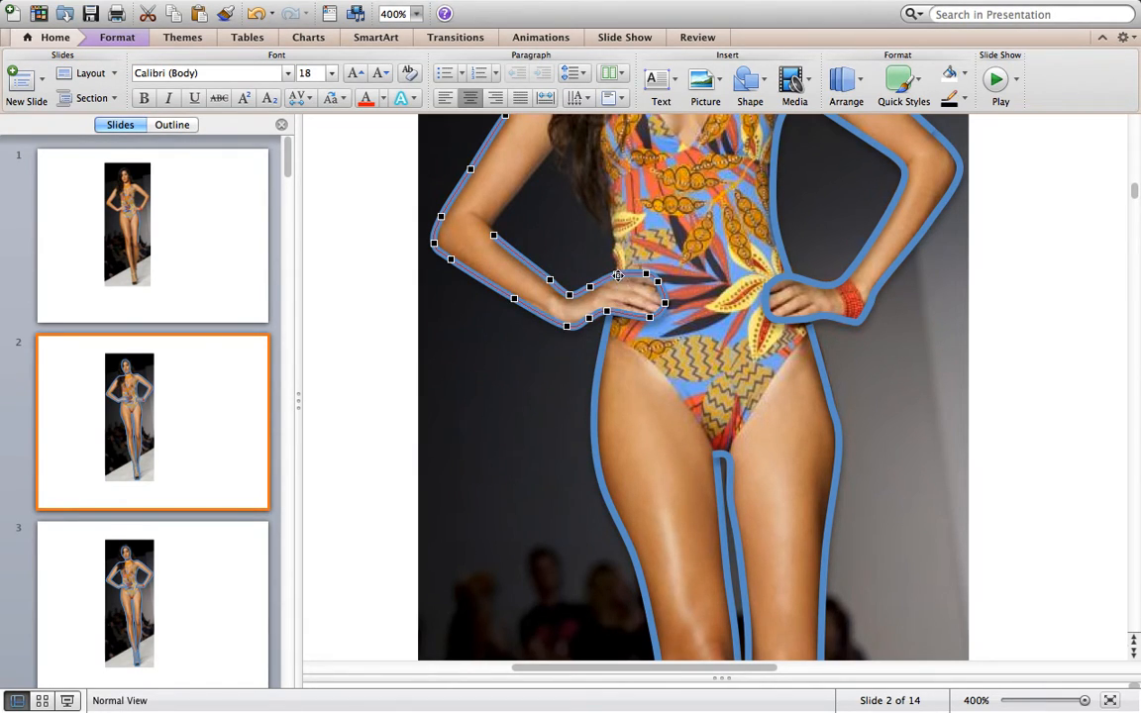
Step: Try drawing a short diagonal line across the fingers of the hand on the photo's left side, and delete it
click(750, 79)
mouse_move(793, 112)
click(976, 158)
click(646, 278)
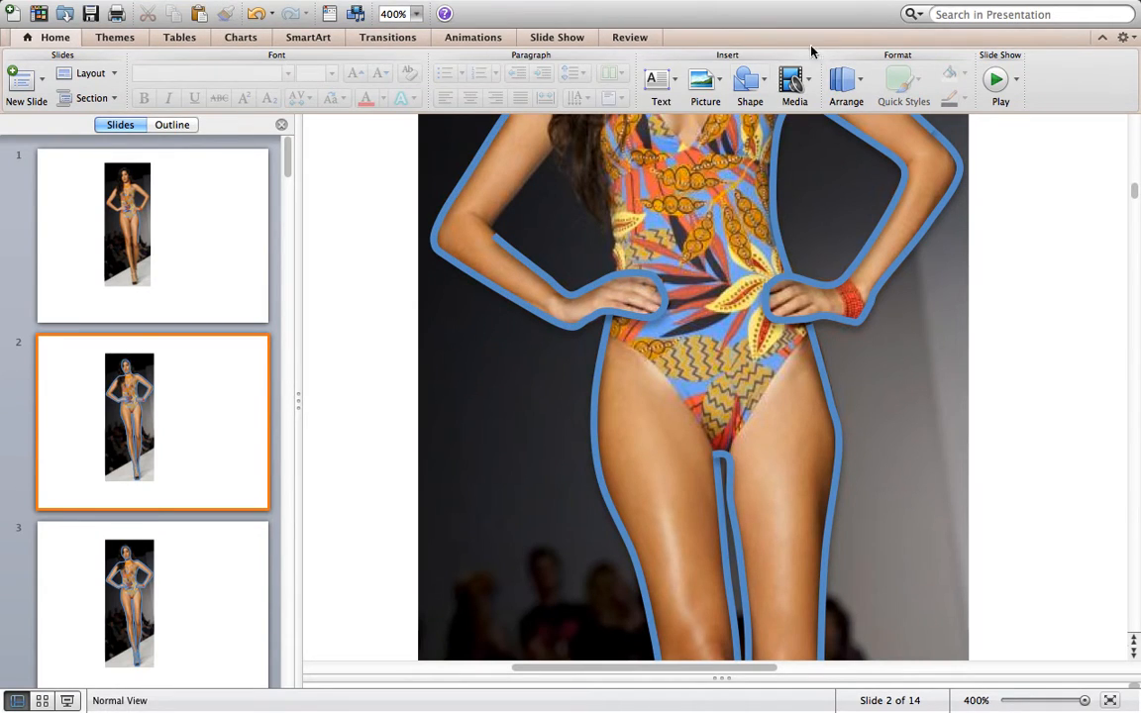
click(773, 83)
mouse_move(833, 109)
click(976, 158)
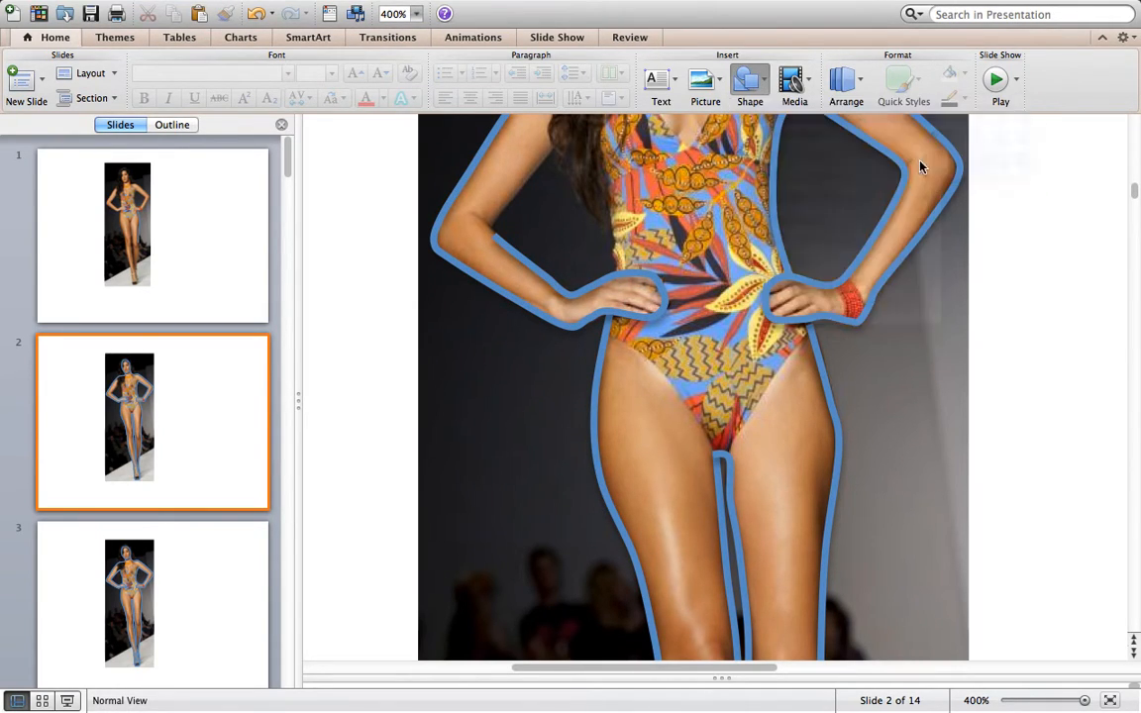
drag(627, 277, 655, 317)
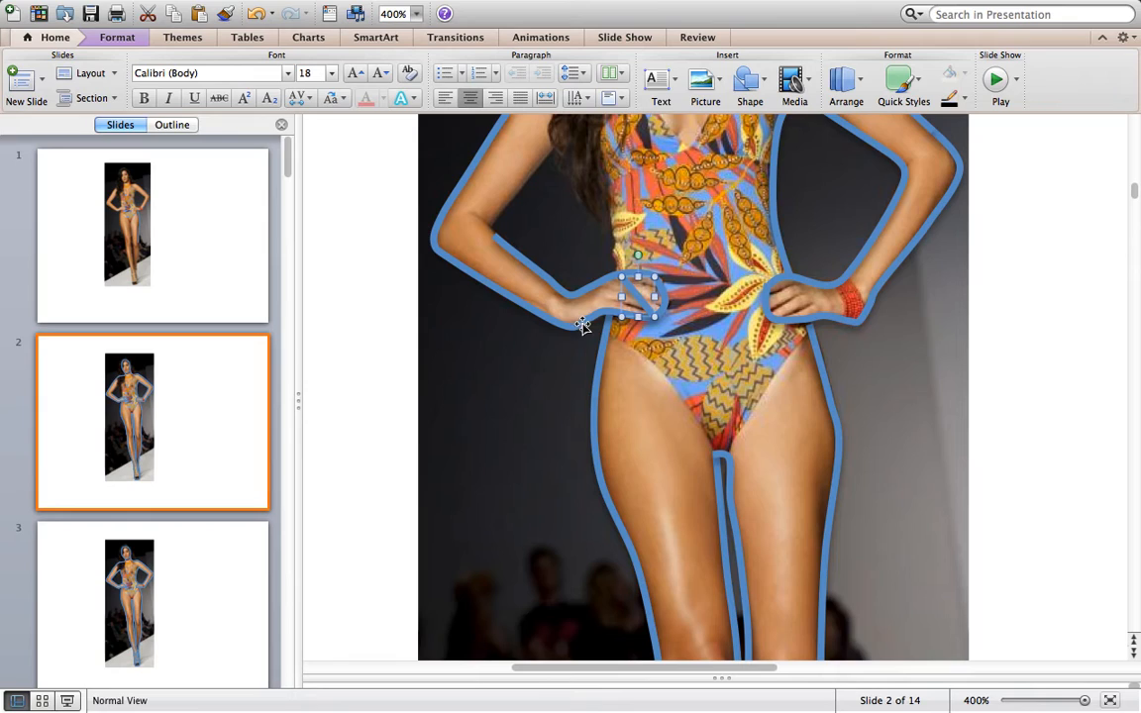
key(Delete)
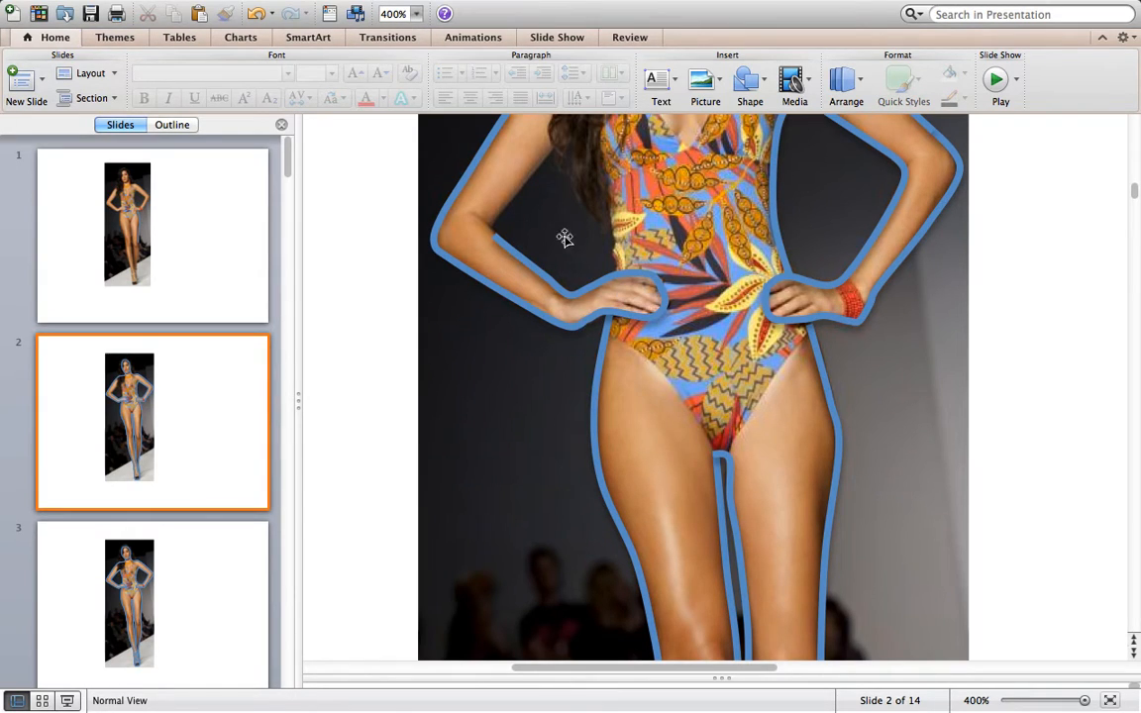
scroll(525, 383, down, 1)
scroll(525, 383, up, 1)
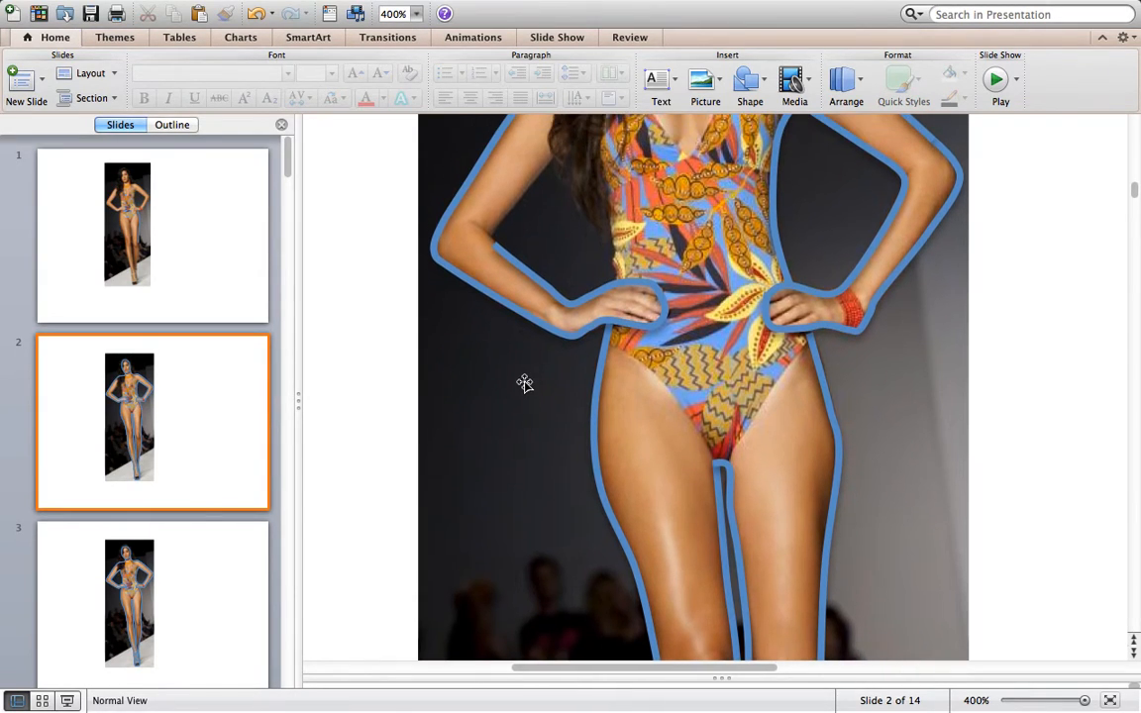
Step: Try adding and moving a point on the inner forearm of the arm curve on the photo's left side, and undo the move
click(553, 294)
right_click(555, 293)
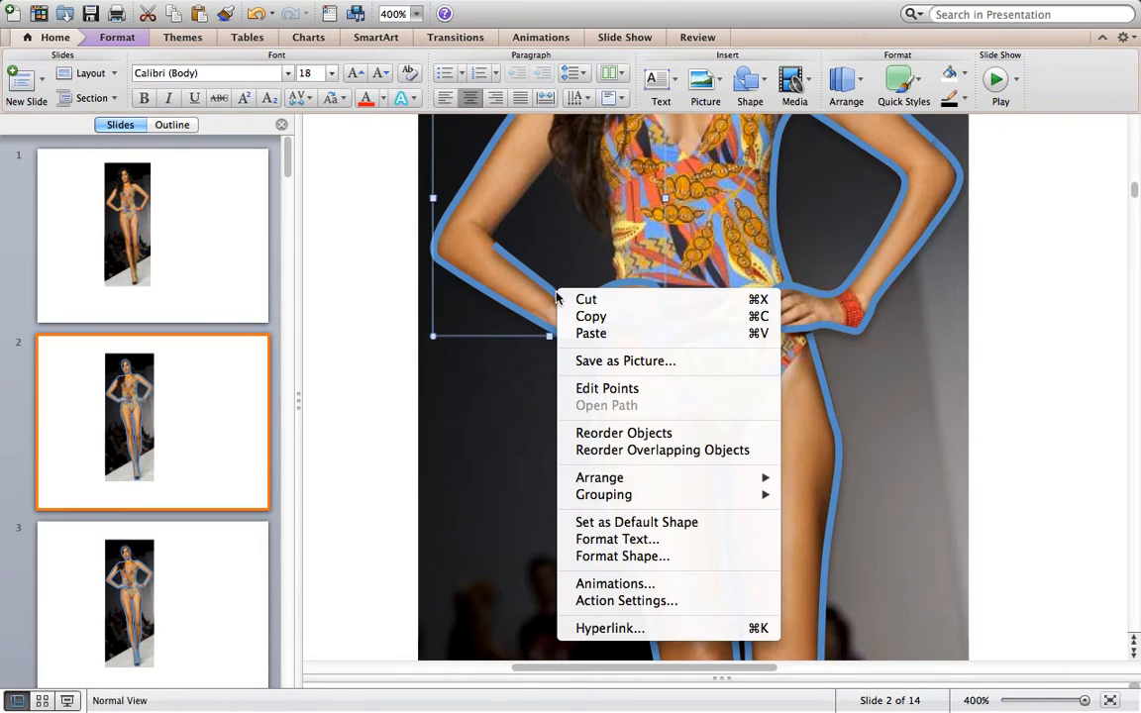
click(590, 390)
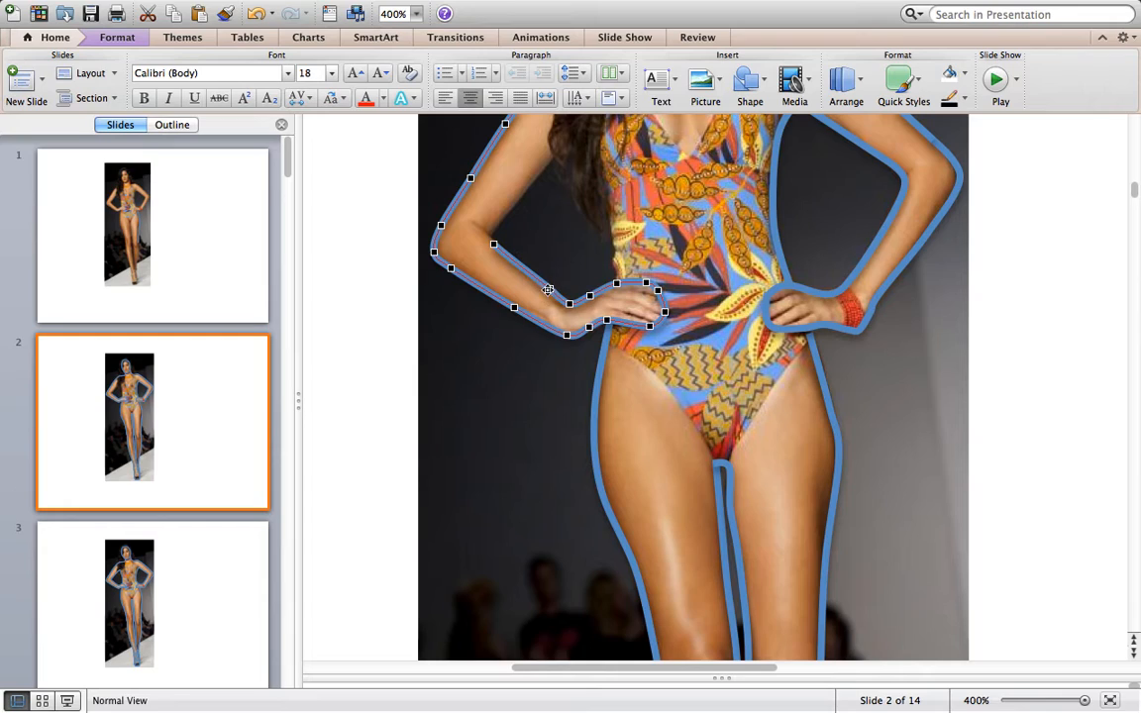
right_click(522, 269)
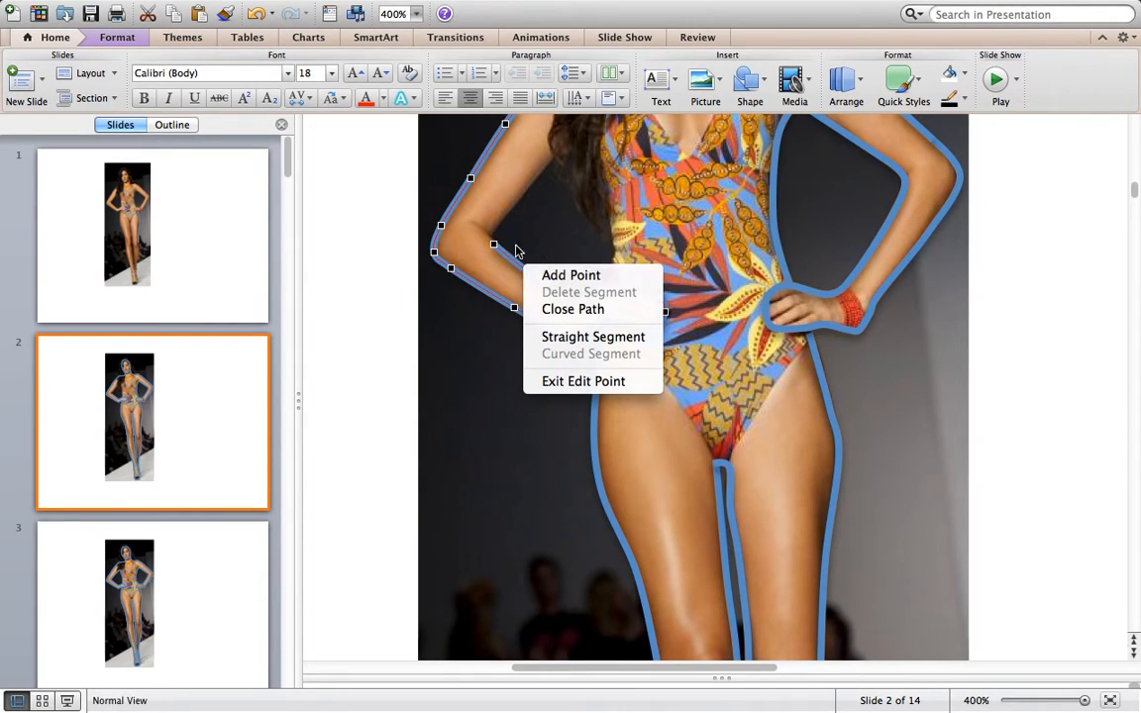
click(561, 276)
drag(522, 273, 524, 259)
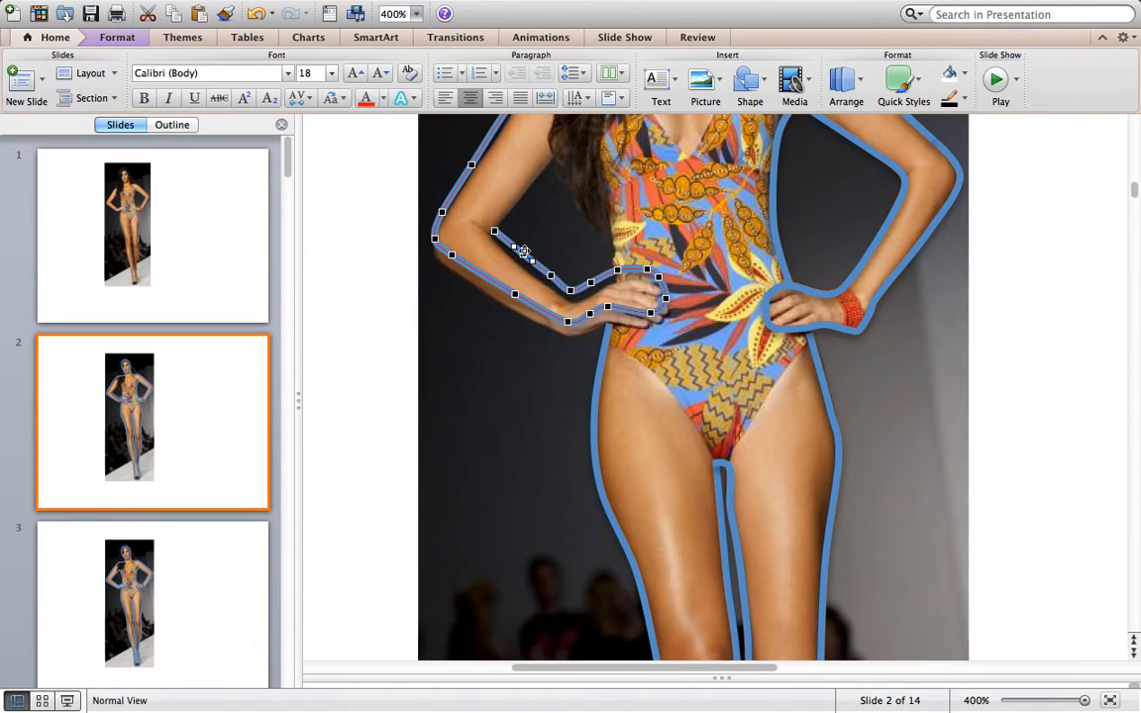
key(super+z)
click(543, 255)
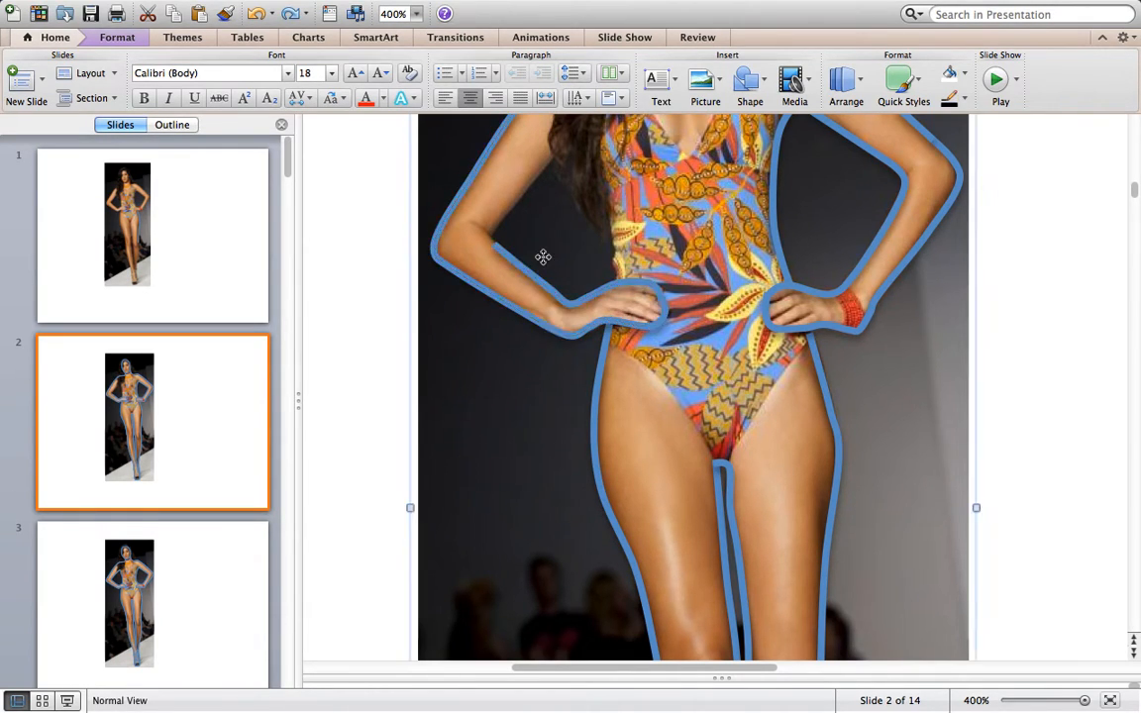
right_click(527, 278)
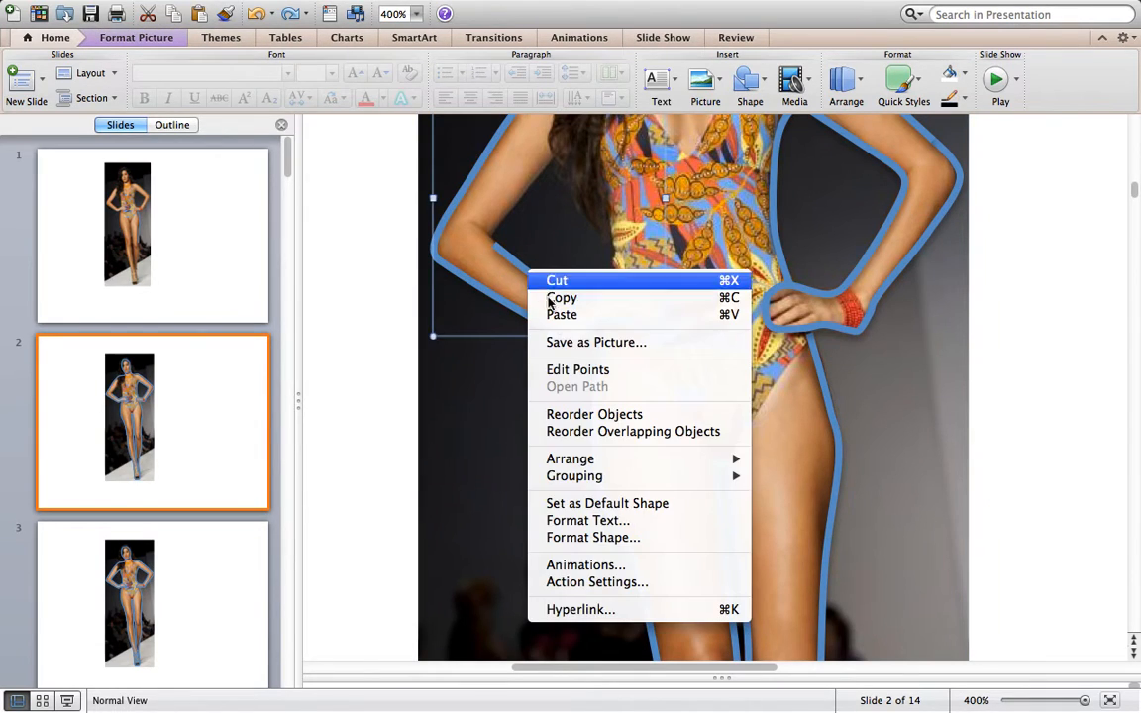
click(556, 369)
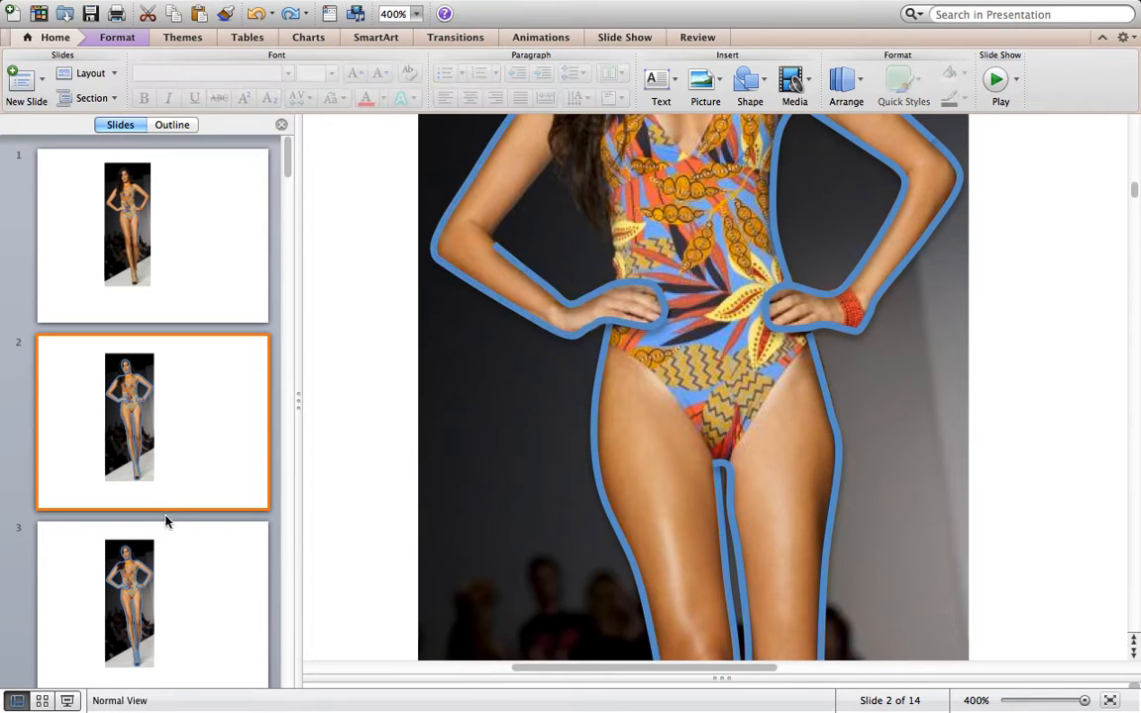
Step: Examine the hand, leg and shoe outlines on the traced figure of slide 3 and on the black template of slide 4
click(171, 575)
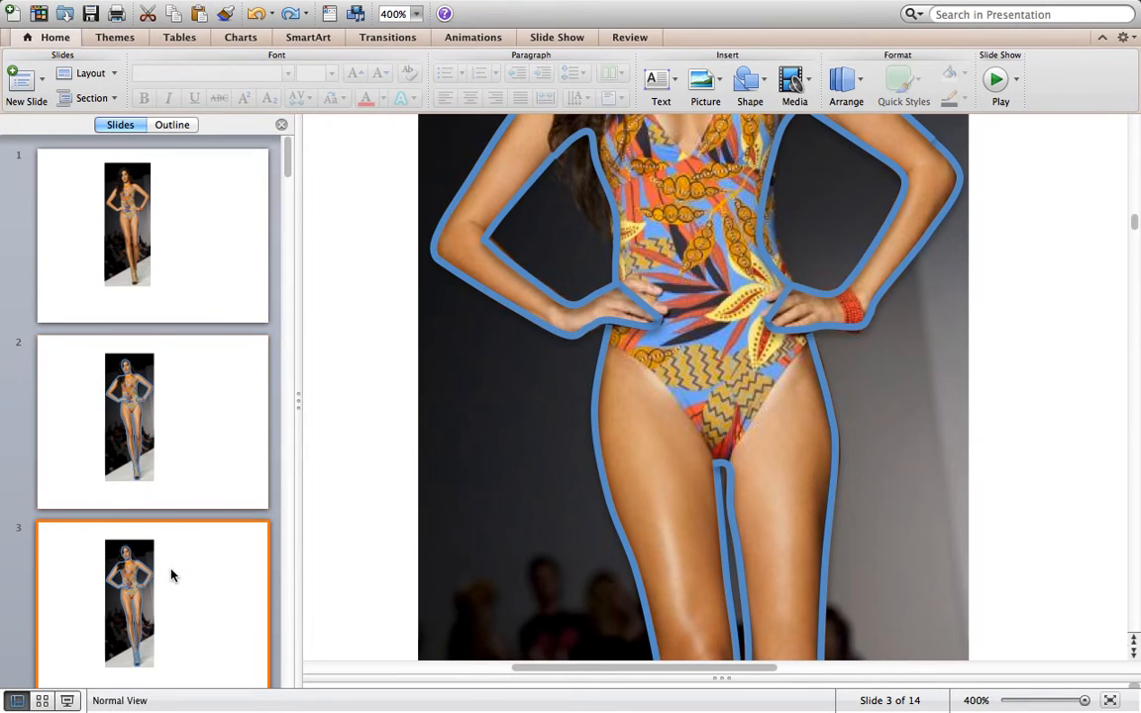
click(416, 13)
click(405, 95)
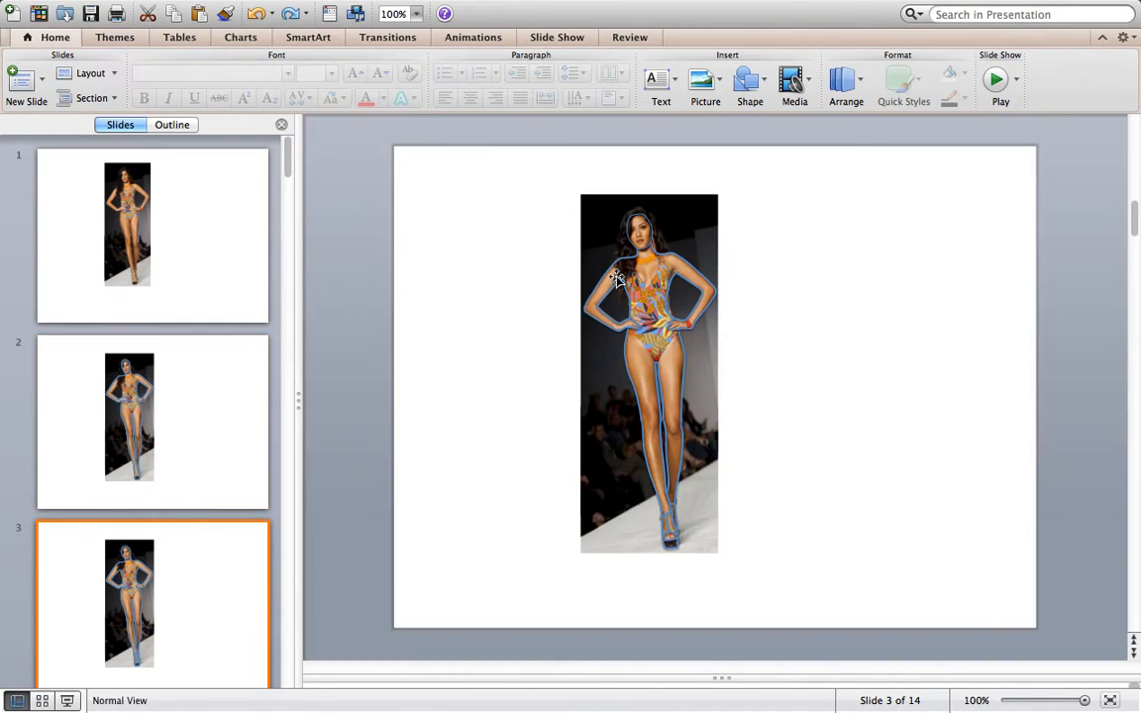
click(416, 14)
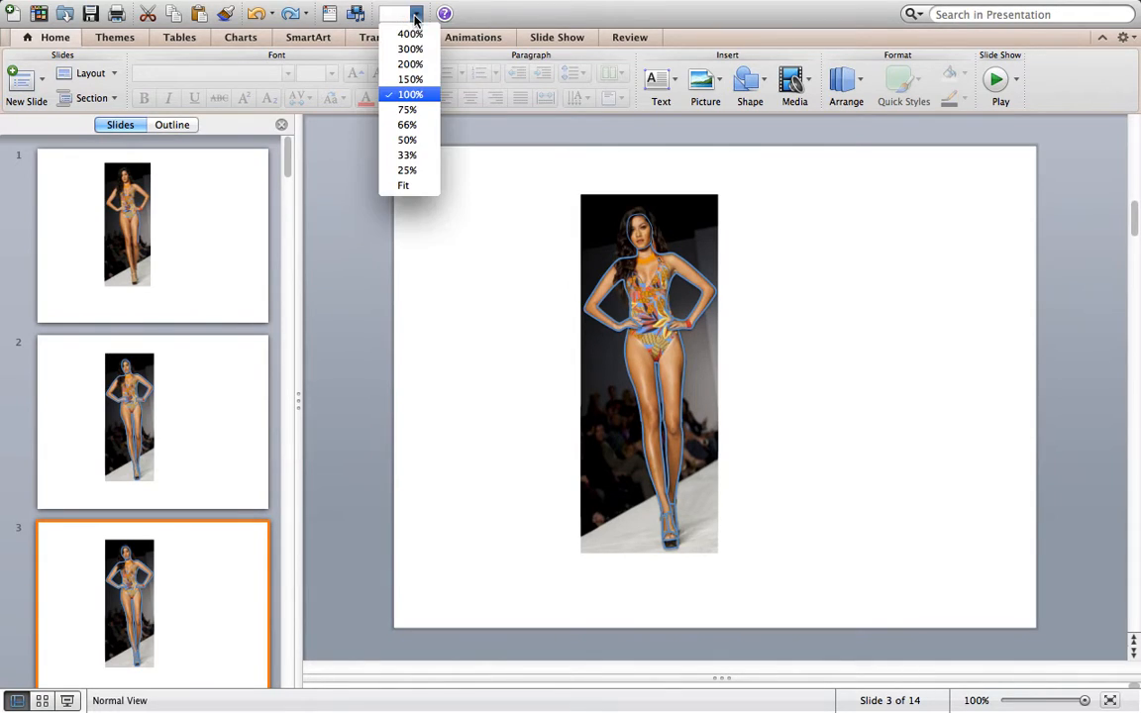
click(422, 66)
scroll(595, 338, down, 4)
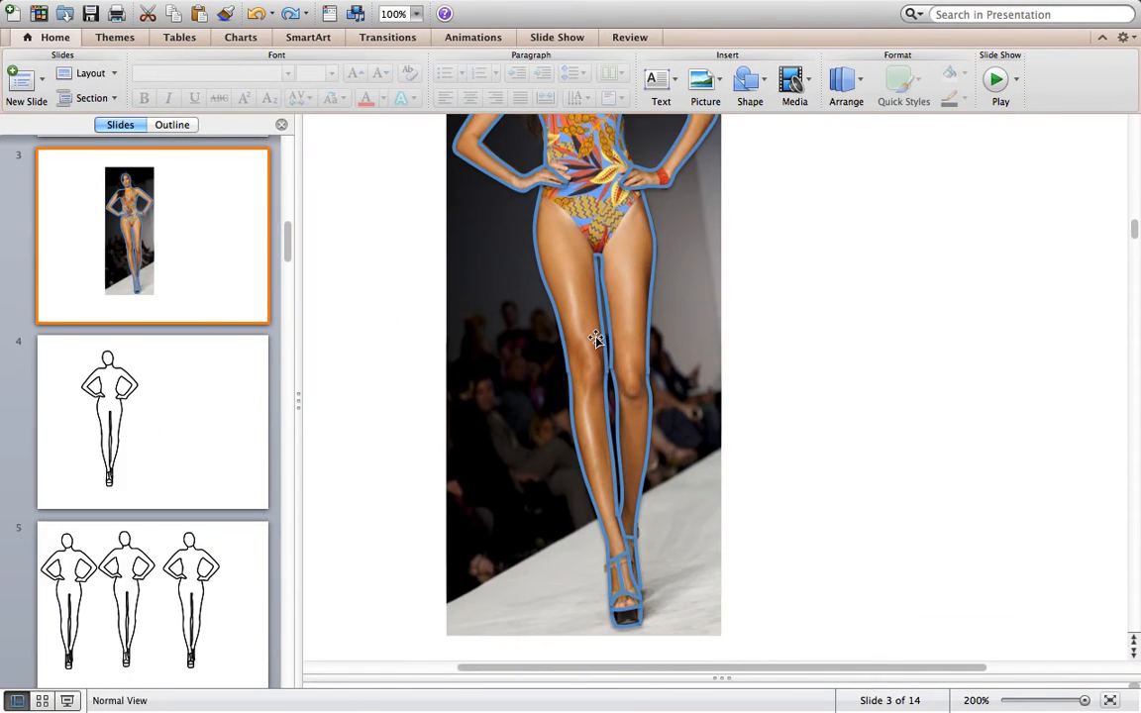
scroll(688, 606, down, 2)
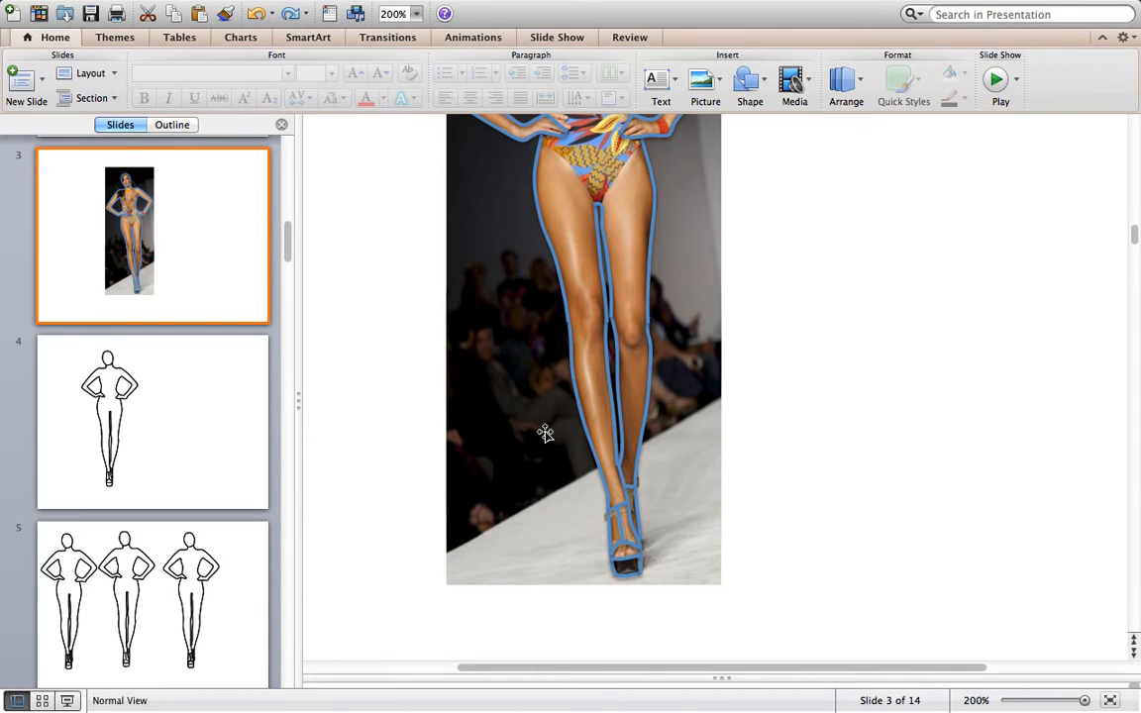
click(202, 390)
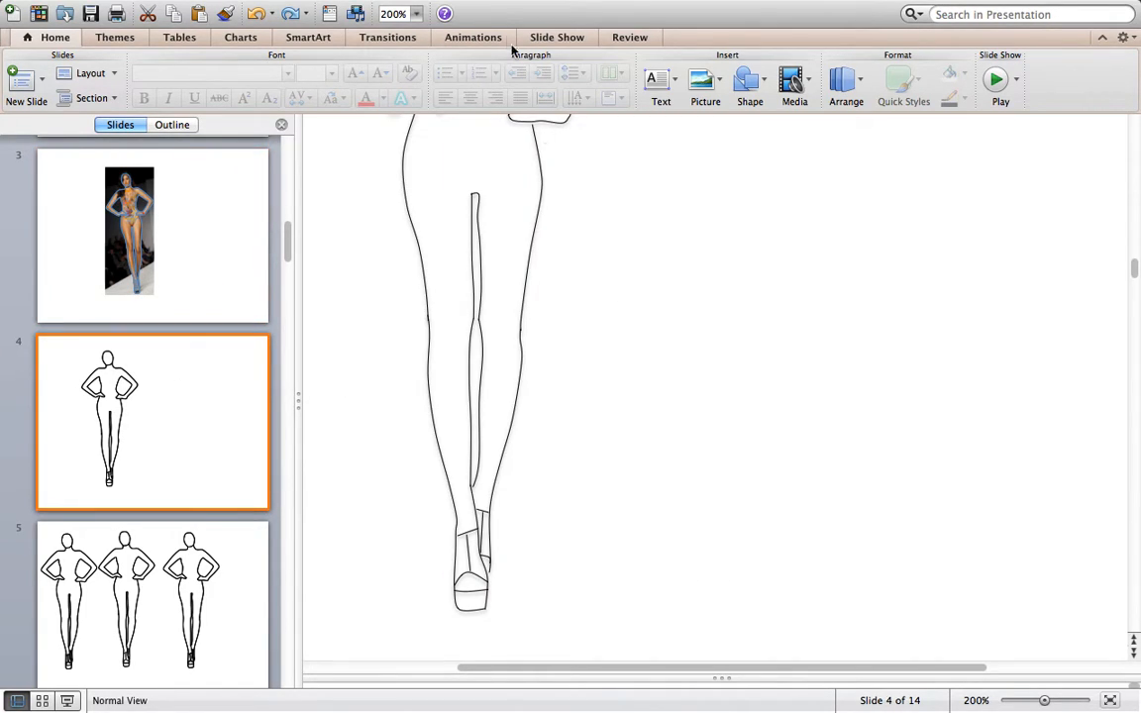
click(417, 14)
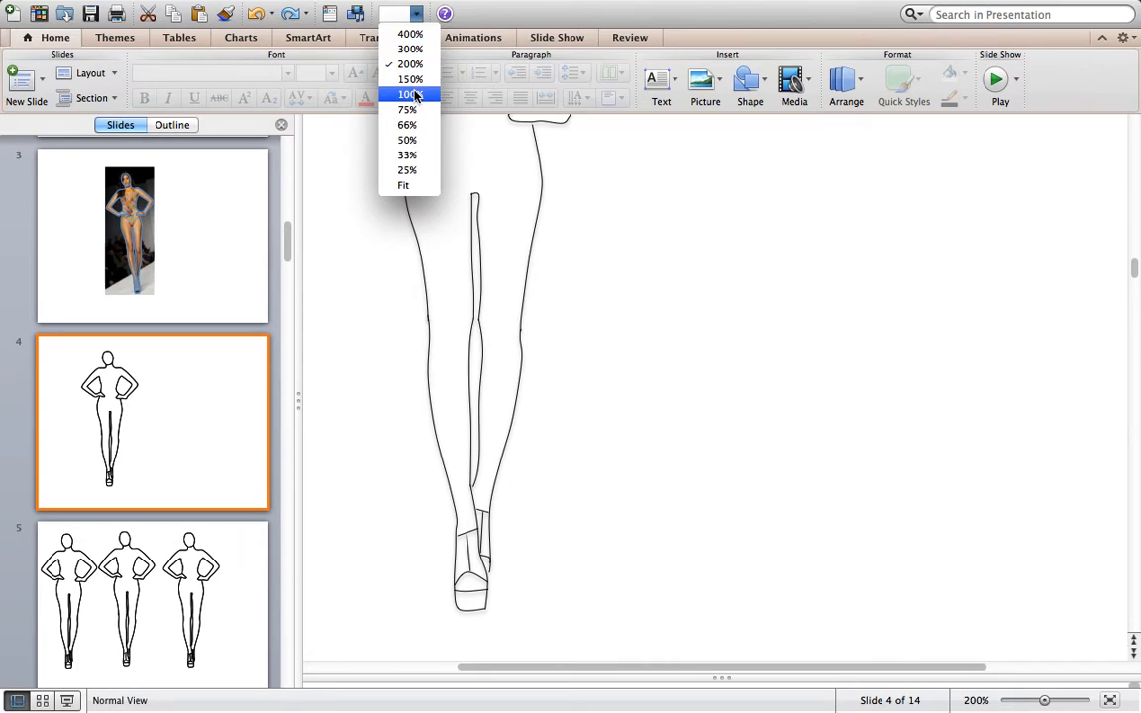
click(410, 94)
Step: Delete both pieces of the runway photo behind the traced outline on slide 3, keeping the blue lines
click(212, 229)
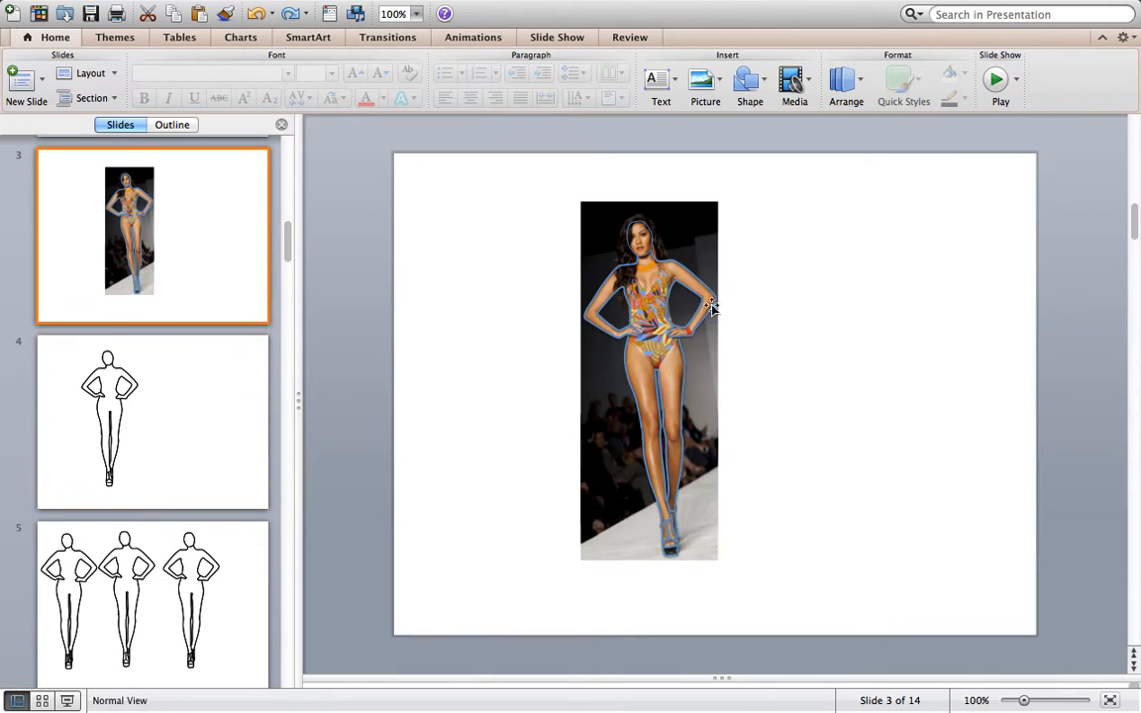
click(704, 229)
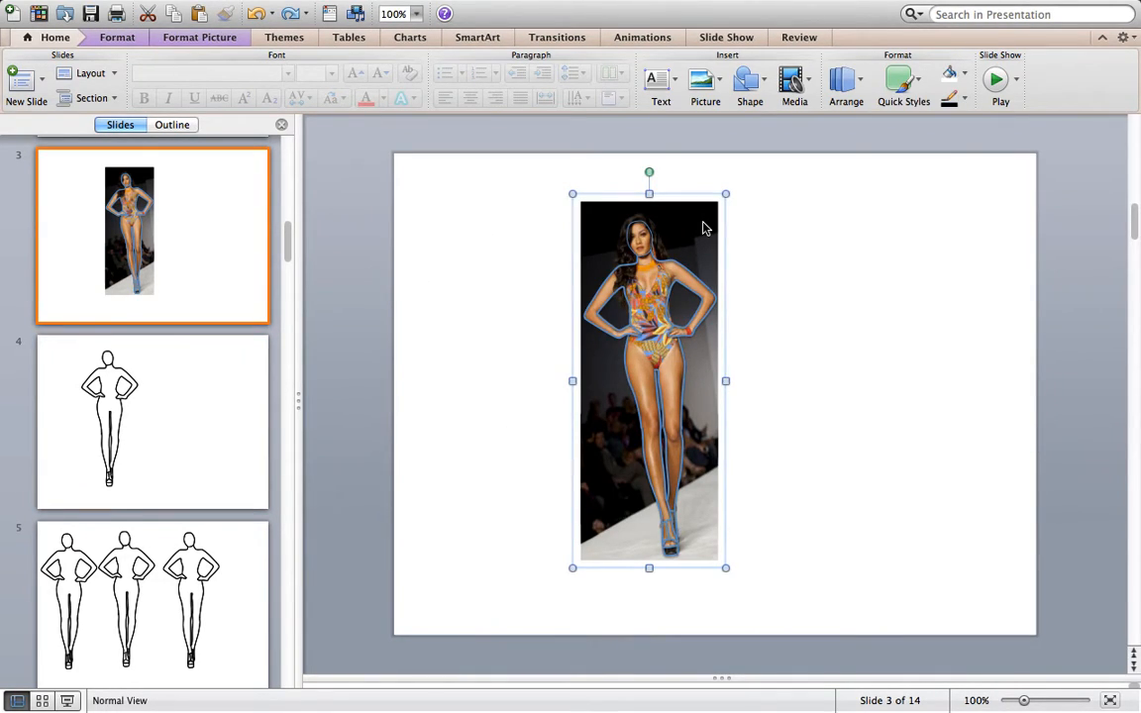
click(417, 14)
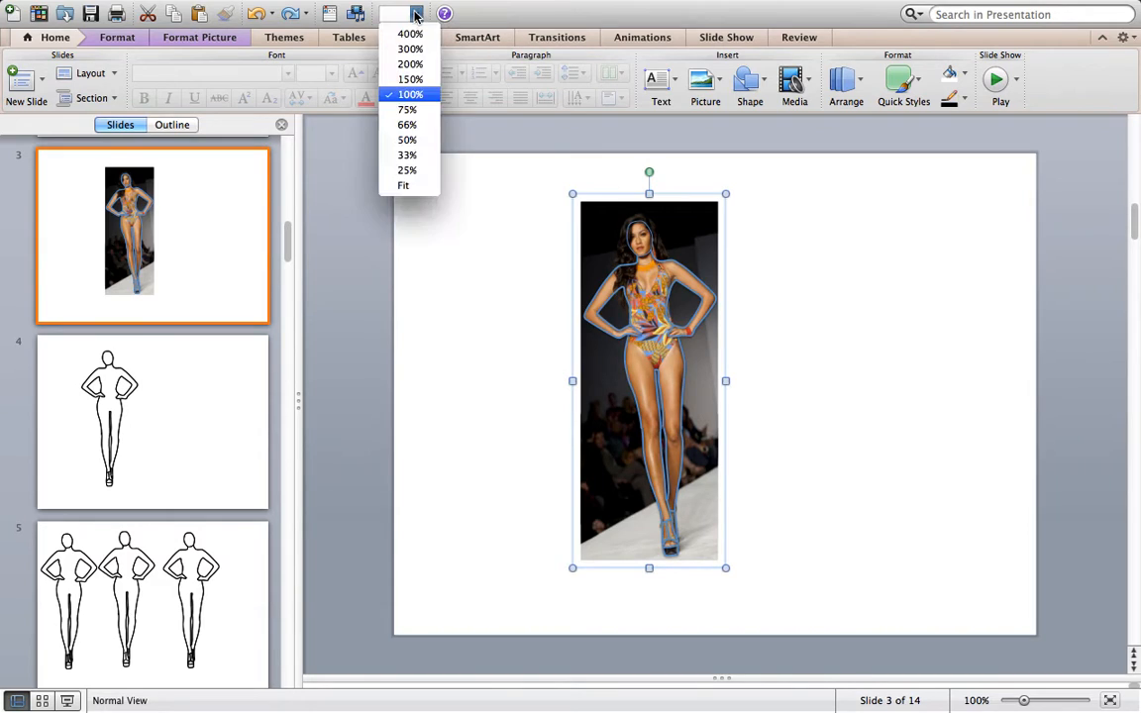
click(407, 66)
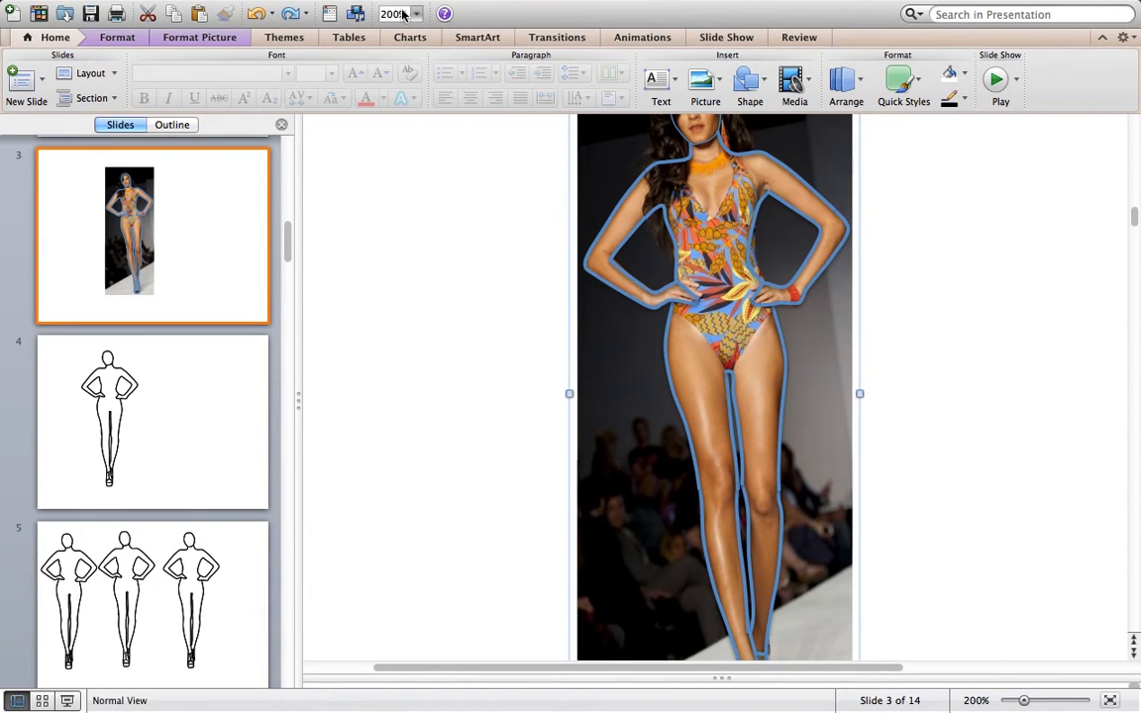
click(415, 15)
click(410, 79)
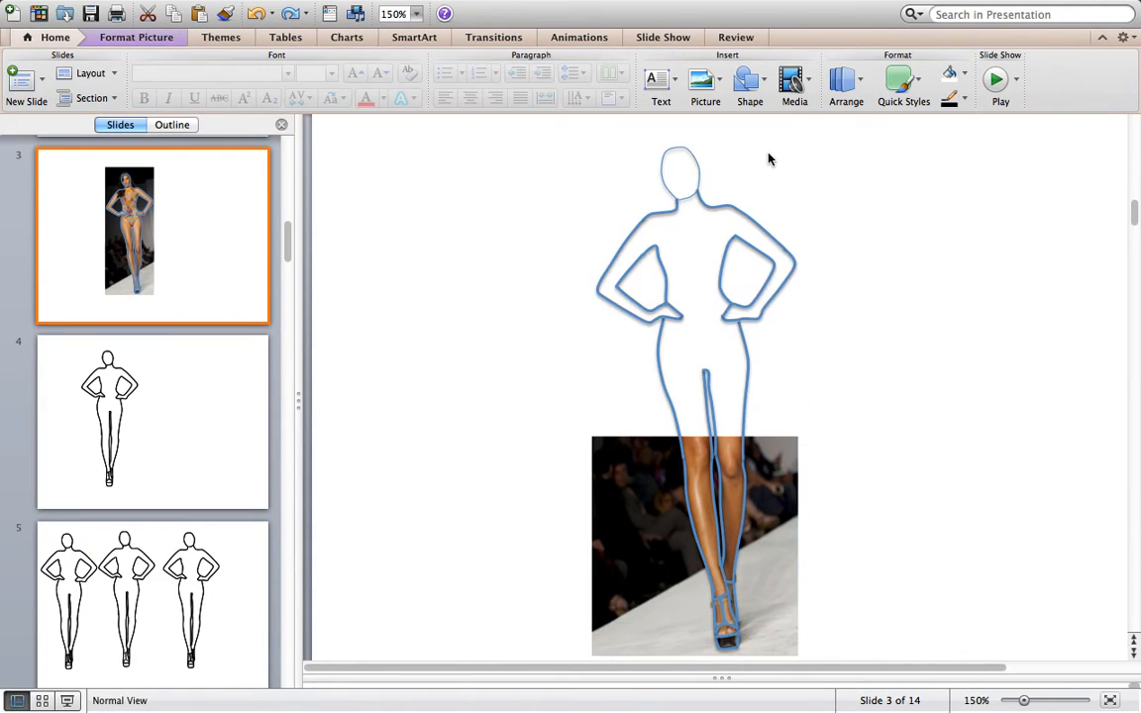
click(776, 484)
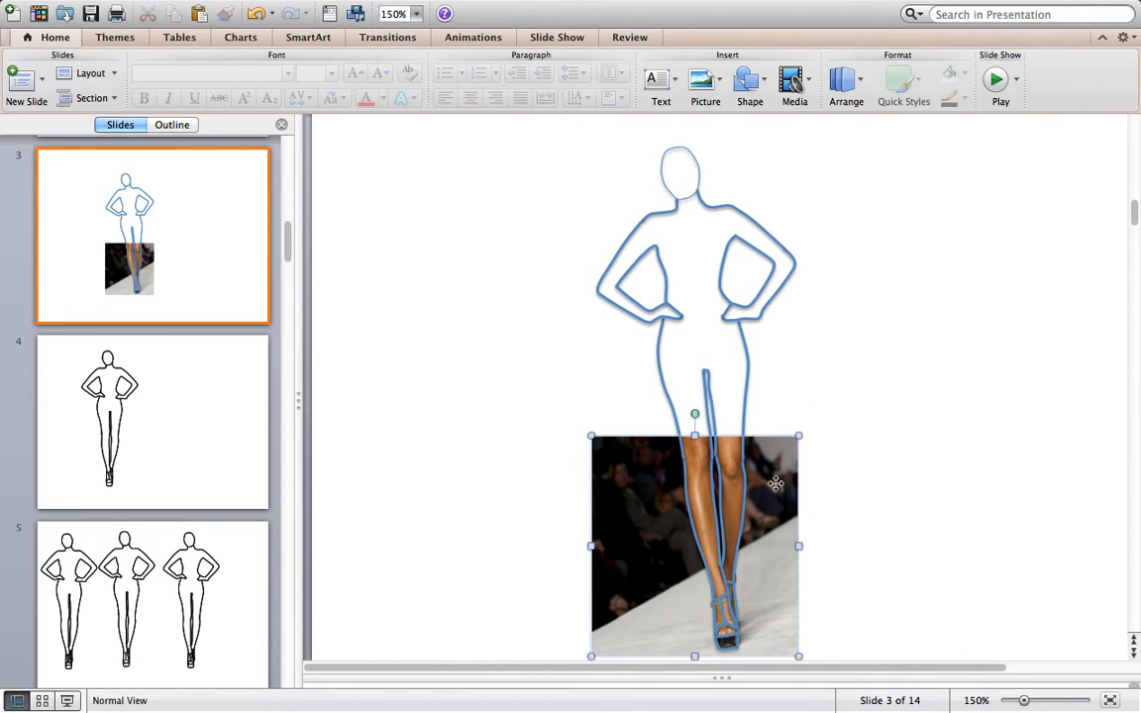
key(Delete)
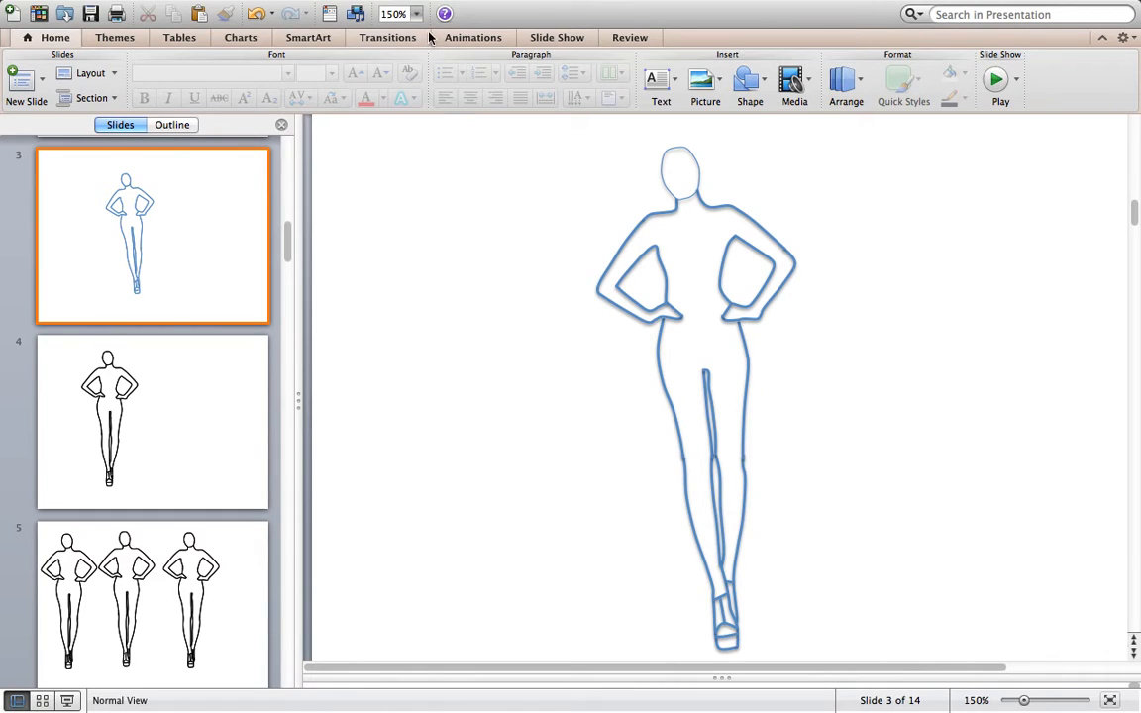
Step: View the complete blue figure outline on slide 3 at several zoom levels
click(734, 207)
click(553, 202)
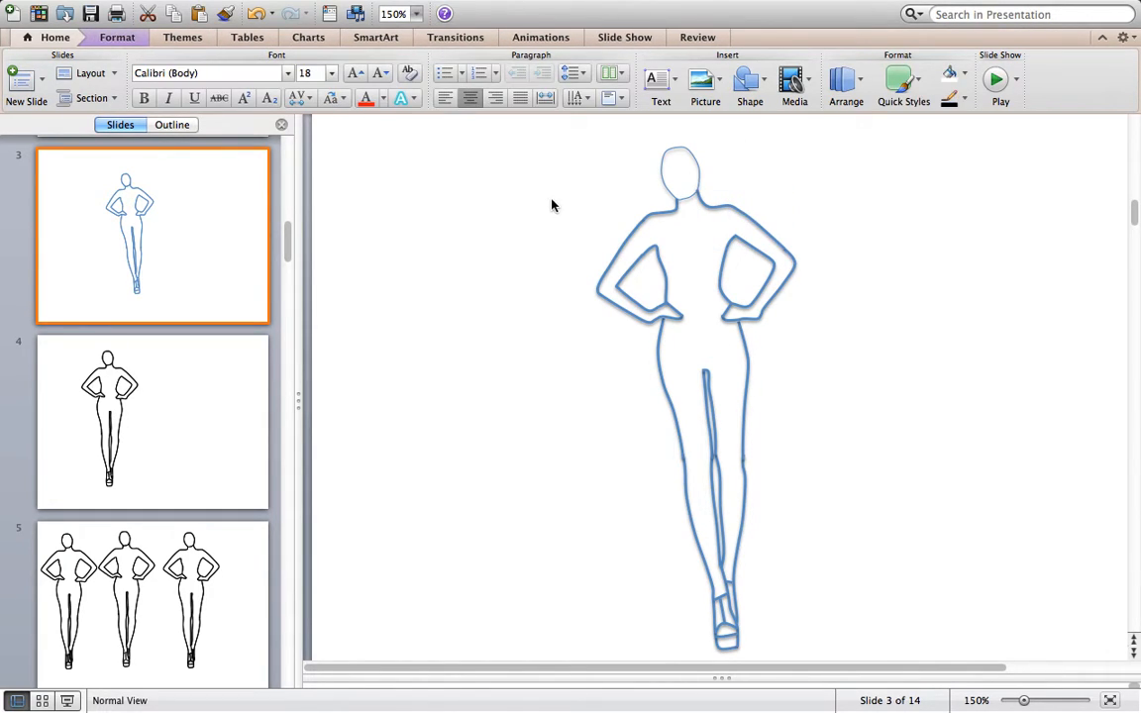
click(416, 14)
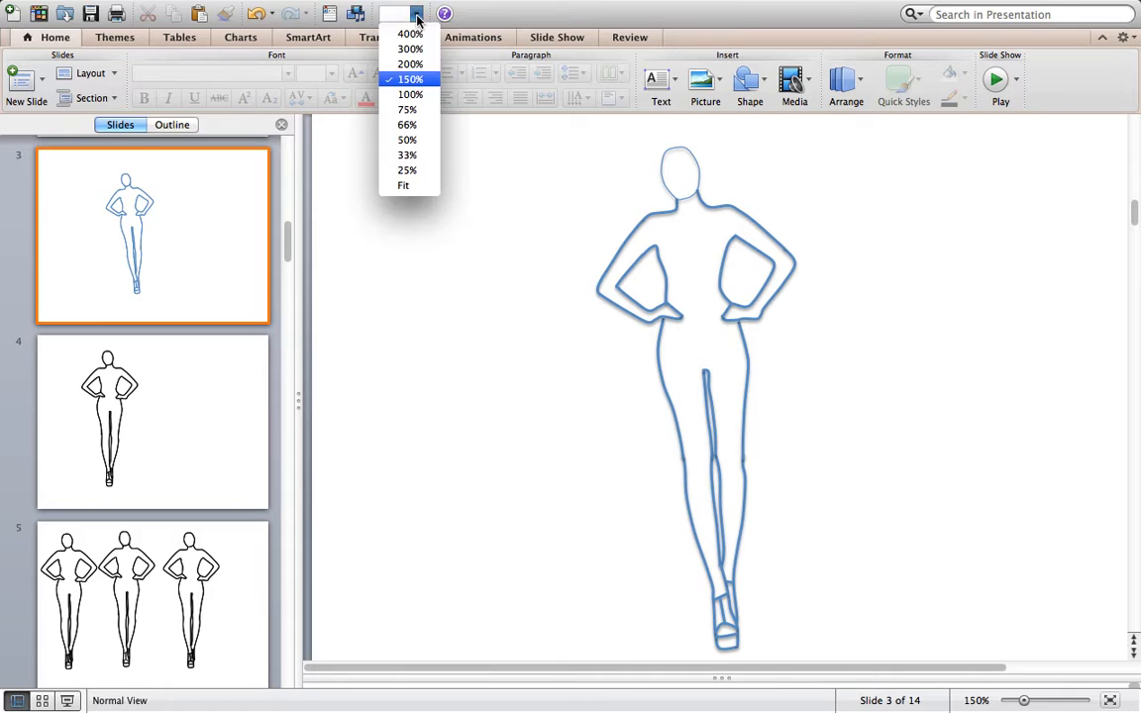
click(372, 55)
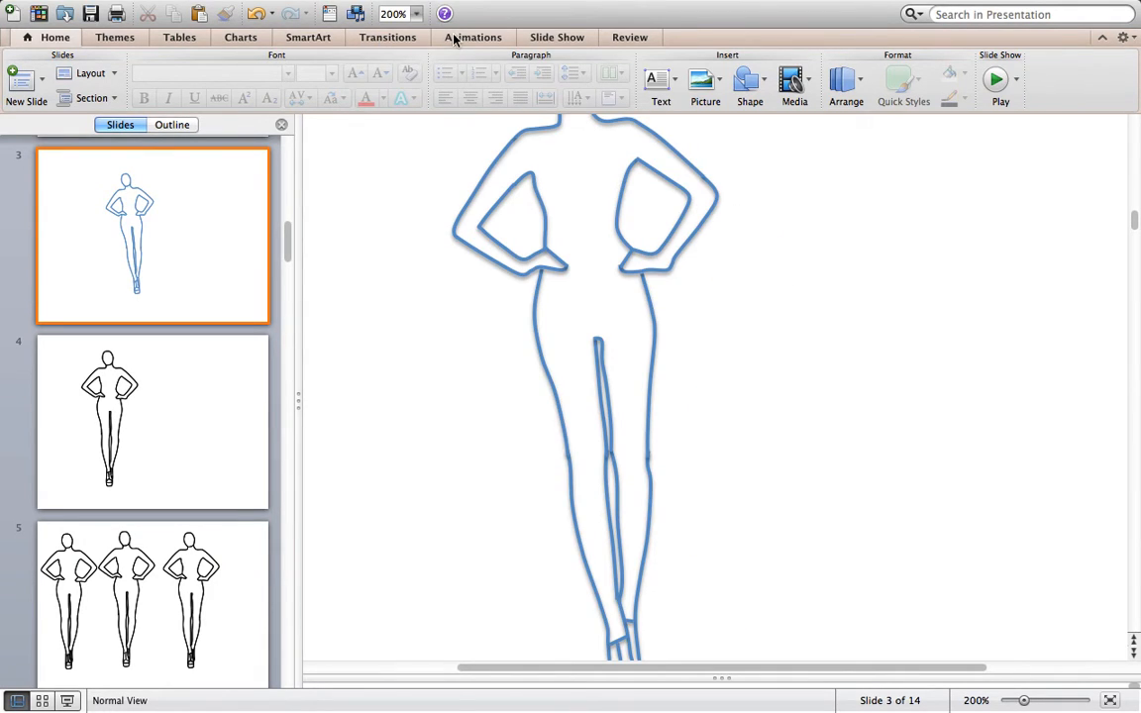
click(416, 13)
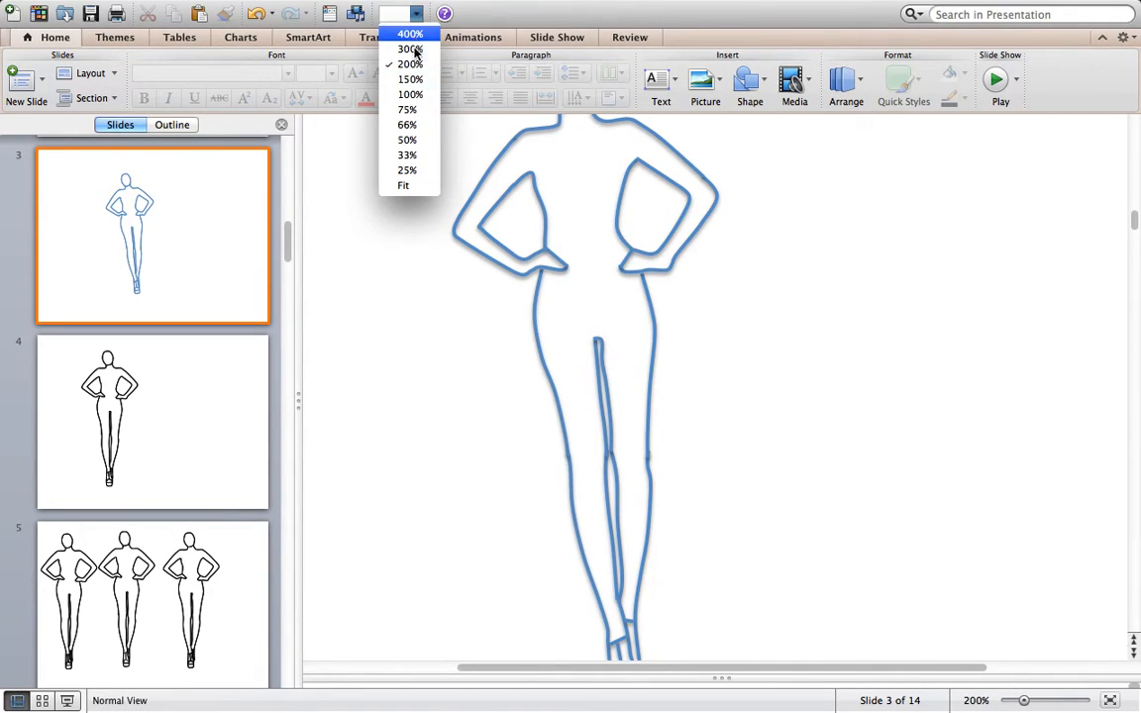
click(410, 79)
click(416, 15)
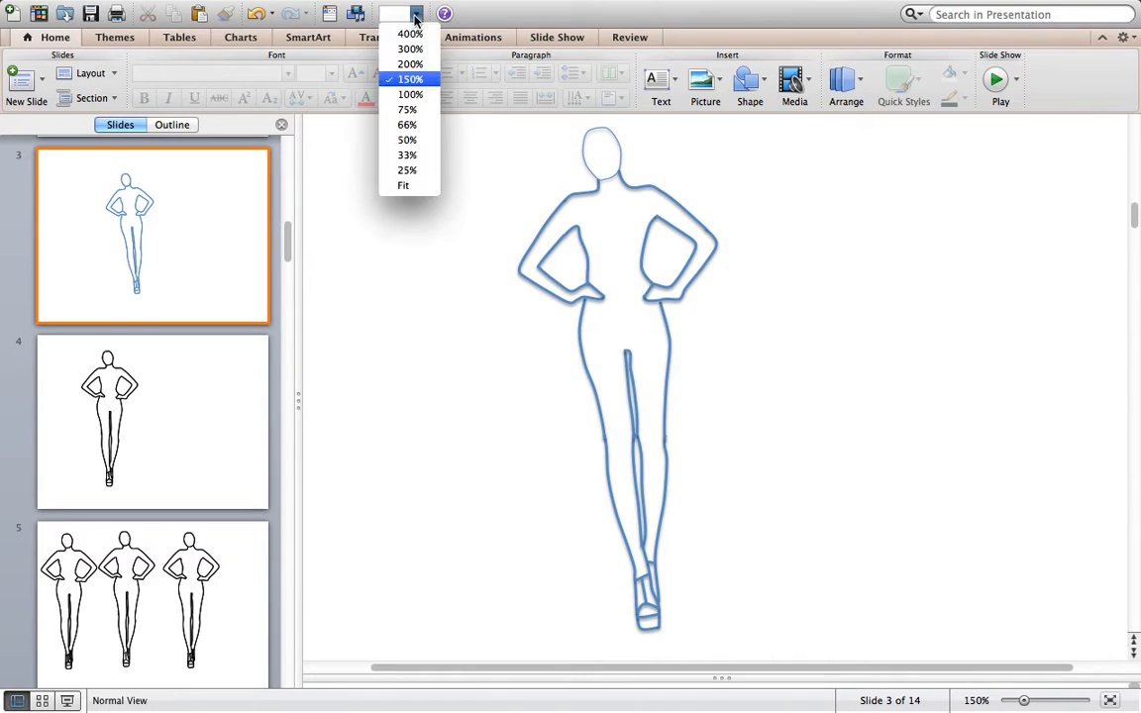
click(411, 94)
Step: Select all the ungrouped outline lines on slide 3, try rotating them together, and undo the rotation
drag(524, 191, 838, 642)
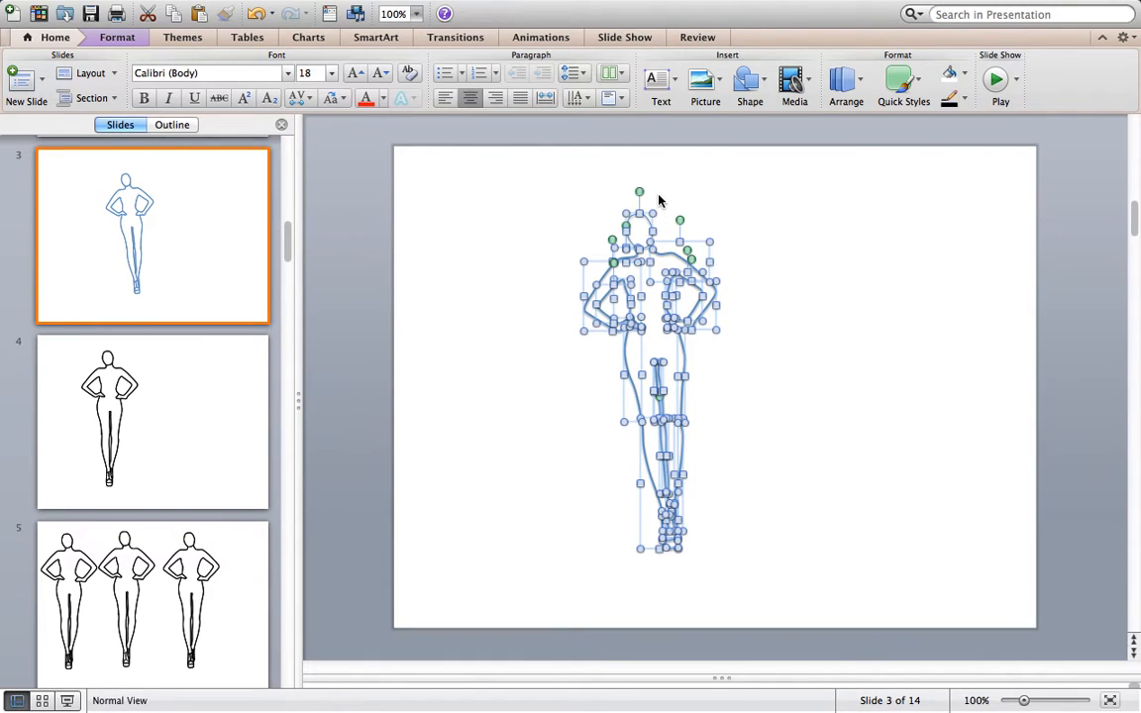
click(784, 207)
drag(560, 188, 810, 634)
mouse_move(636, 194)
mouse_down()
mouse_move(739, 235)
mouse_move(650, 183)
mouse_move(656, 196)
mouse_up()
click(811, 306)
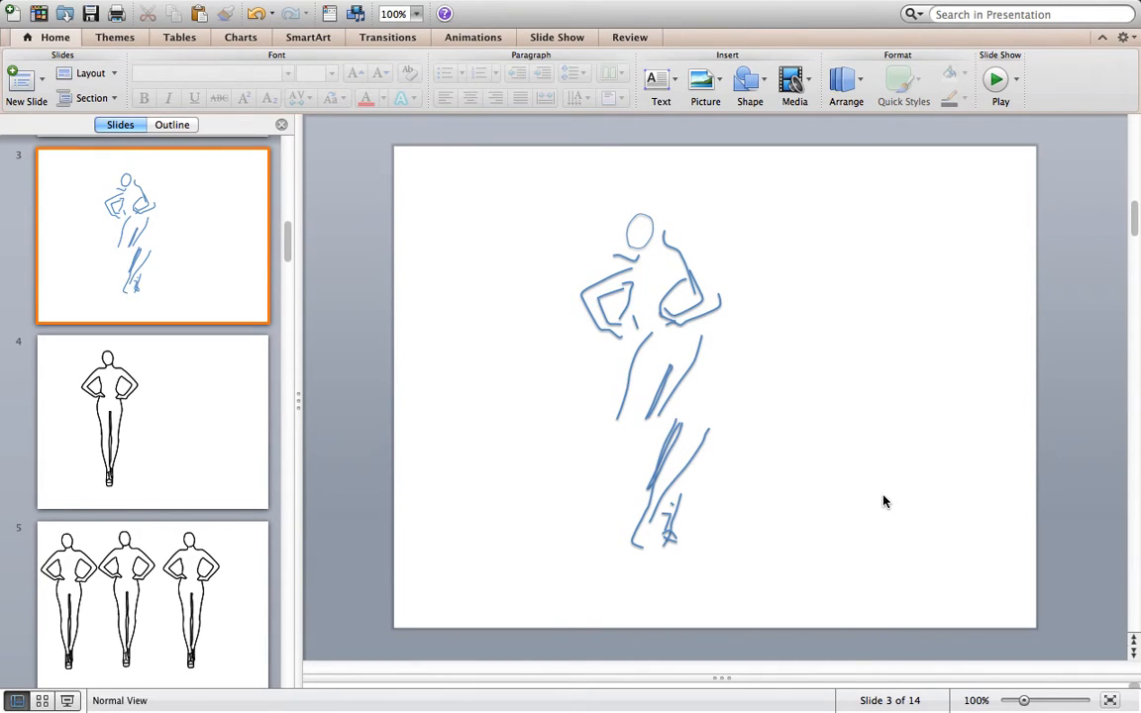
key(super+z)
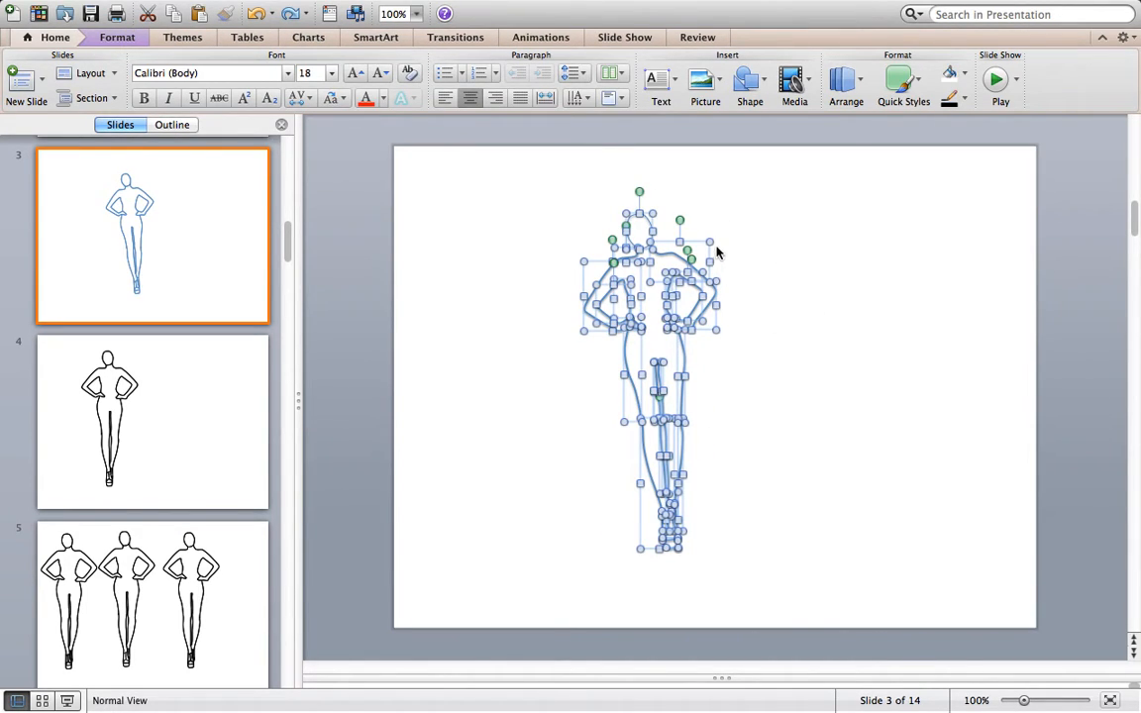
Step: Try enlarging all the ungrouped outline lines at once, undo the resize, and deselect the lines
drag(714, 241, 742, 198)
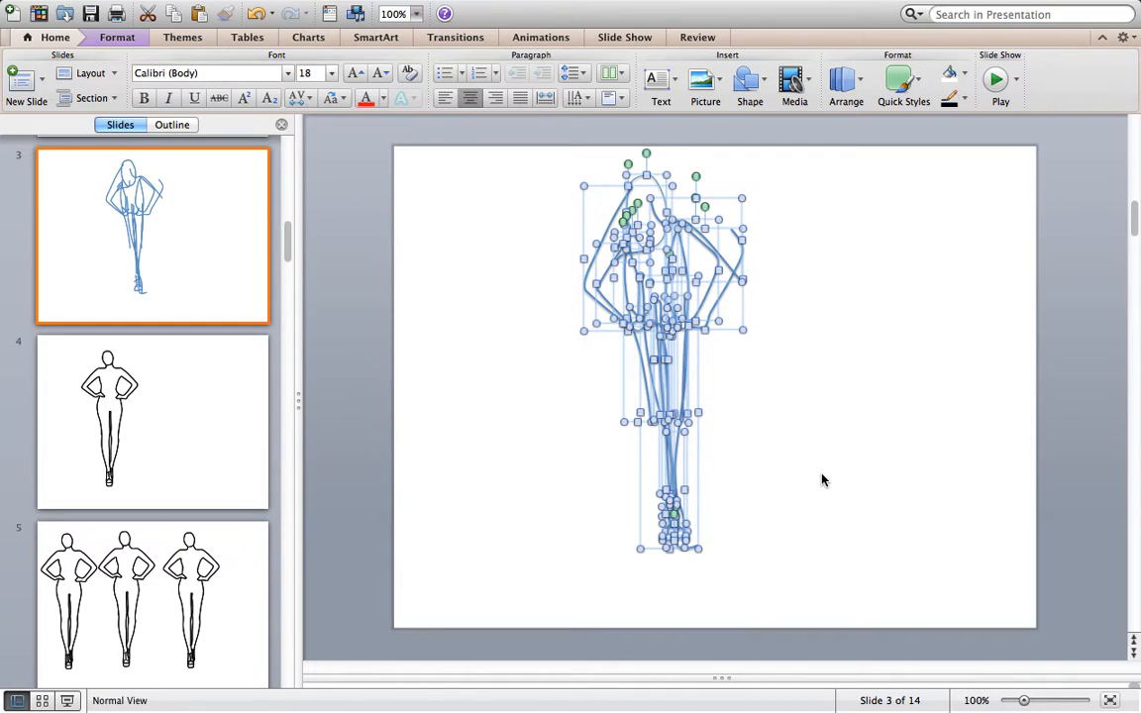
key(super+z)
click(825, 466)
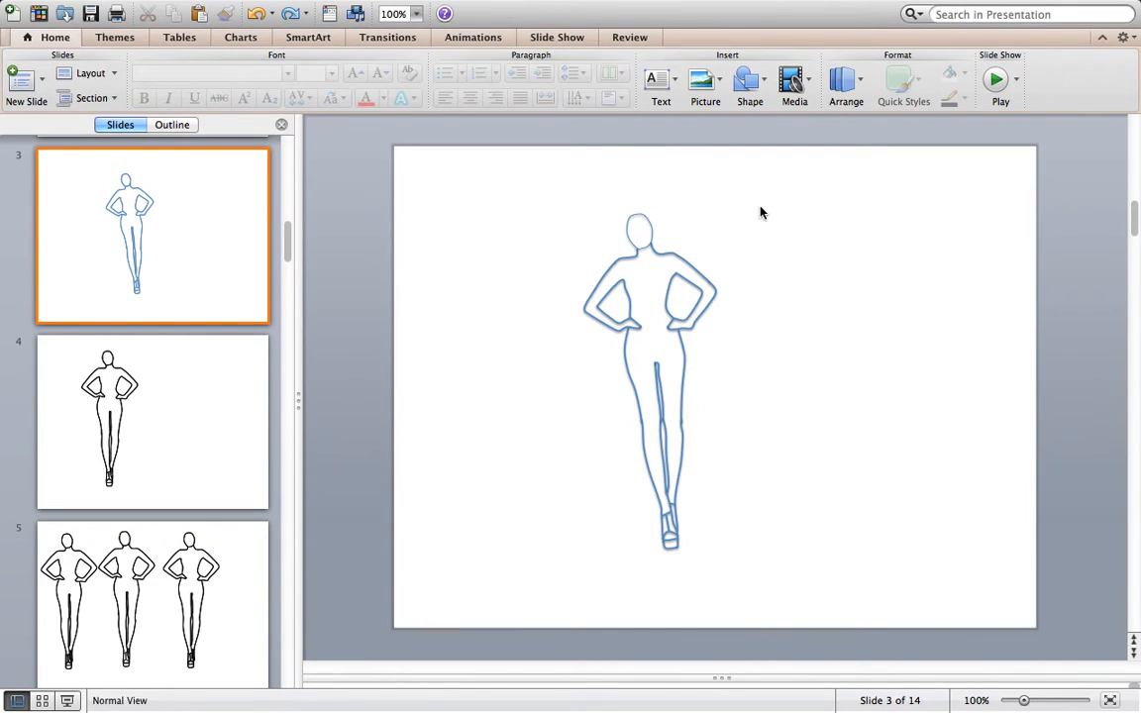
Step: Group all the outline lines of the figure on slide 3, try enlarging the group, and undo the resize
drag(573, 234, 815, 650)
right_click(679, 417)
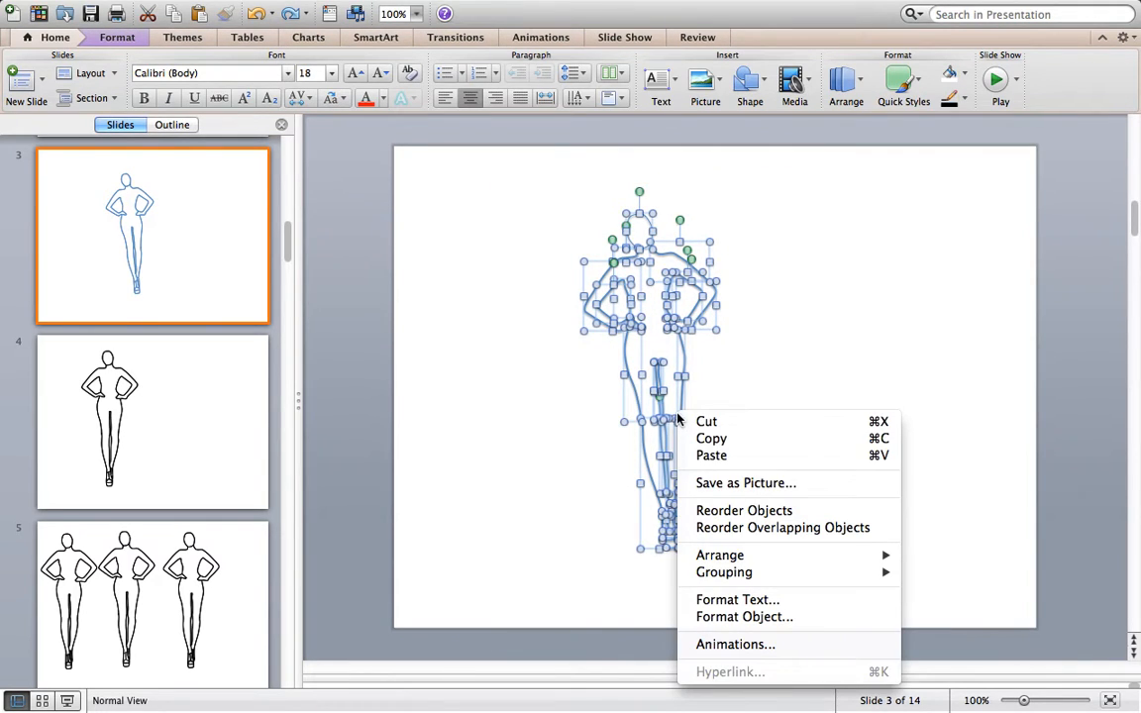
mouse_move(720, 573)
click(938, 573)
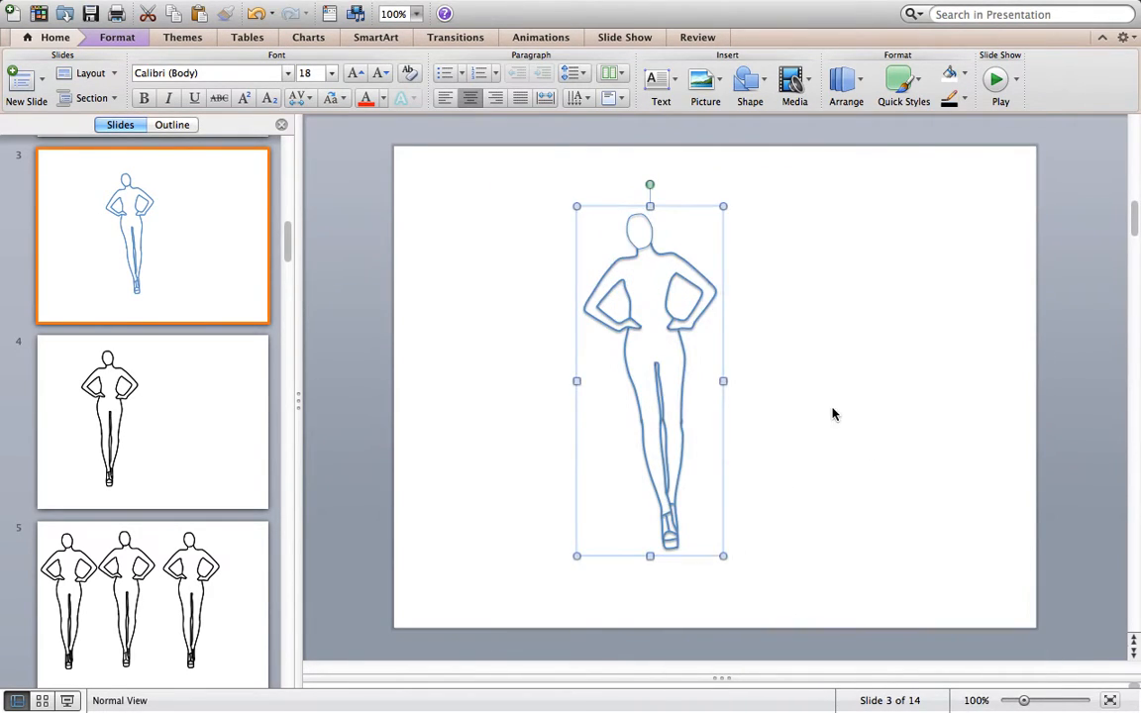
drag(724, 186, 745, 120)
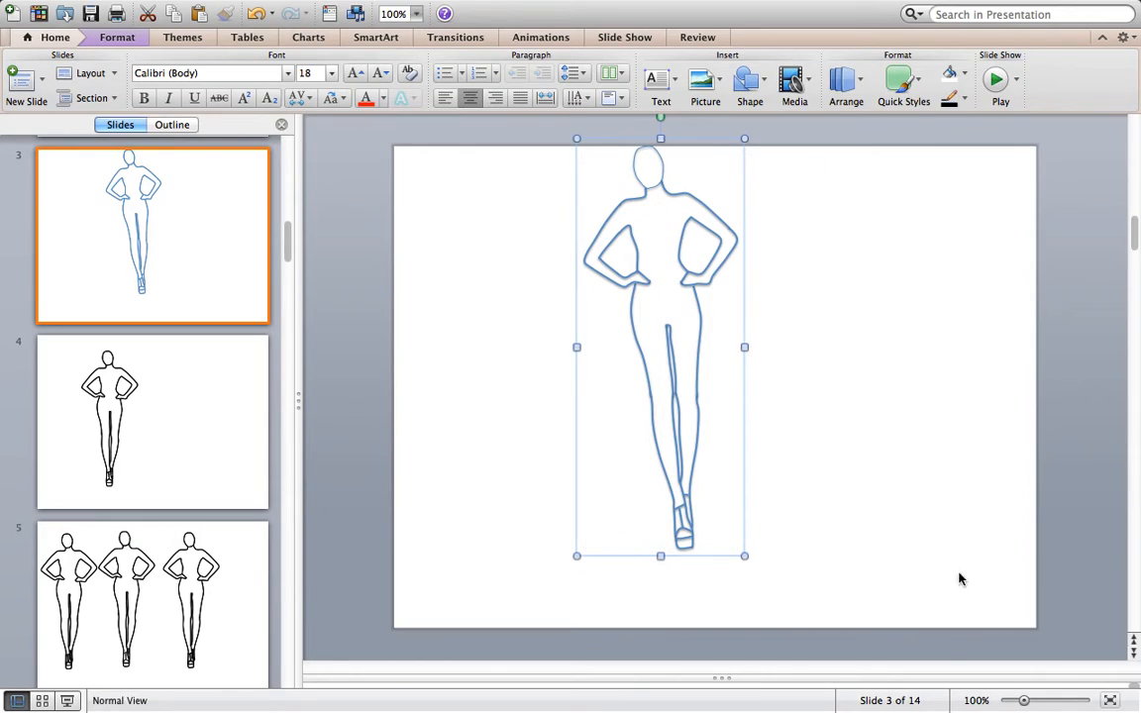
key(super+z)
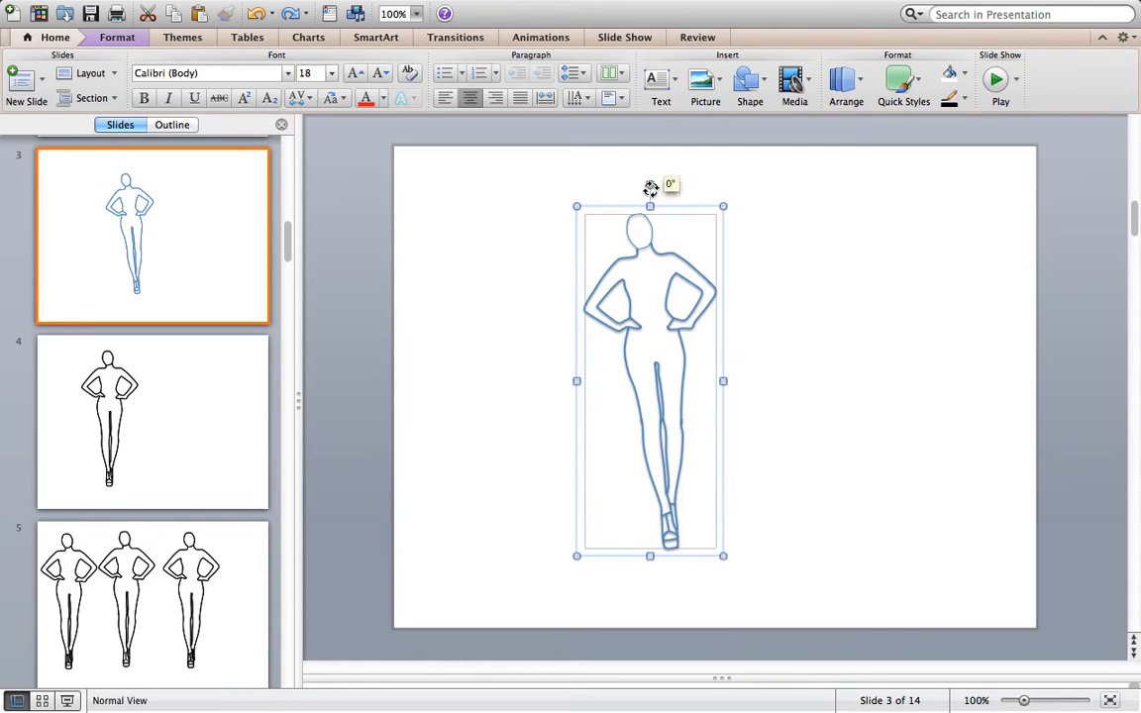
Step: Rotate the grouped figure on slide 3 slightly clockwise to stand upright and recolour its outline black
drag(656, 184, 664, 191)
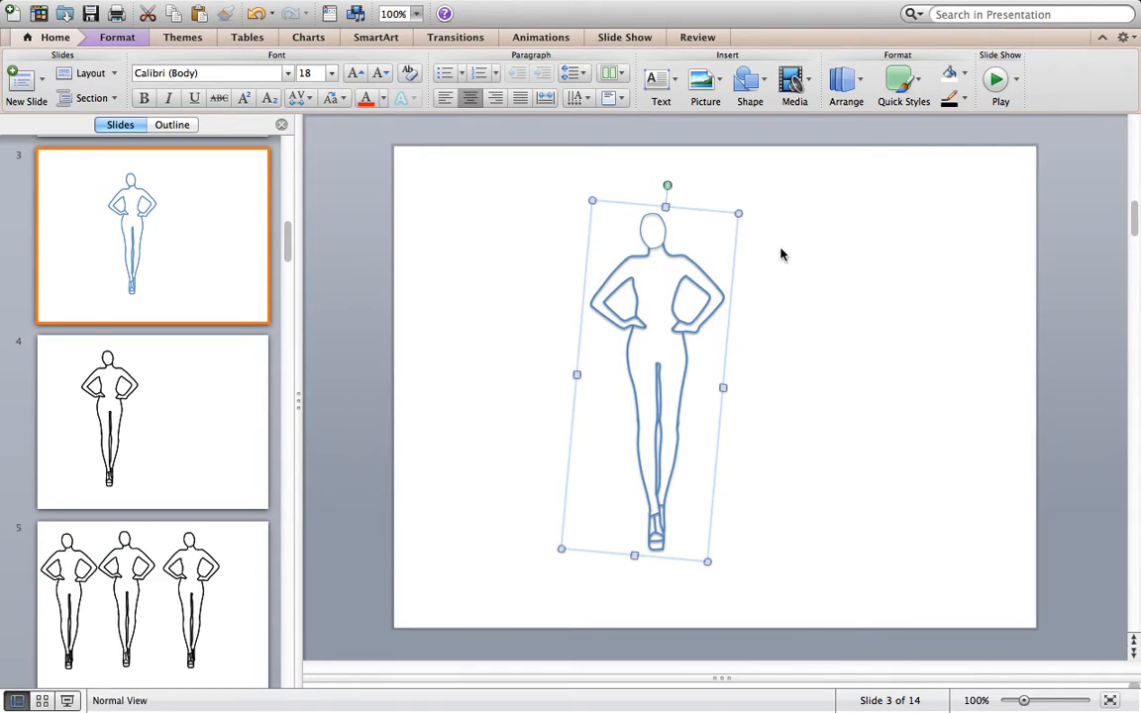
click(822, 288)
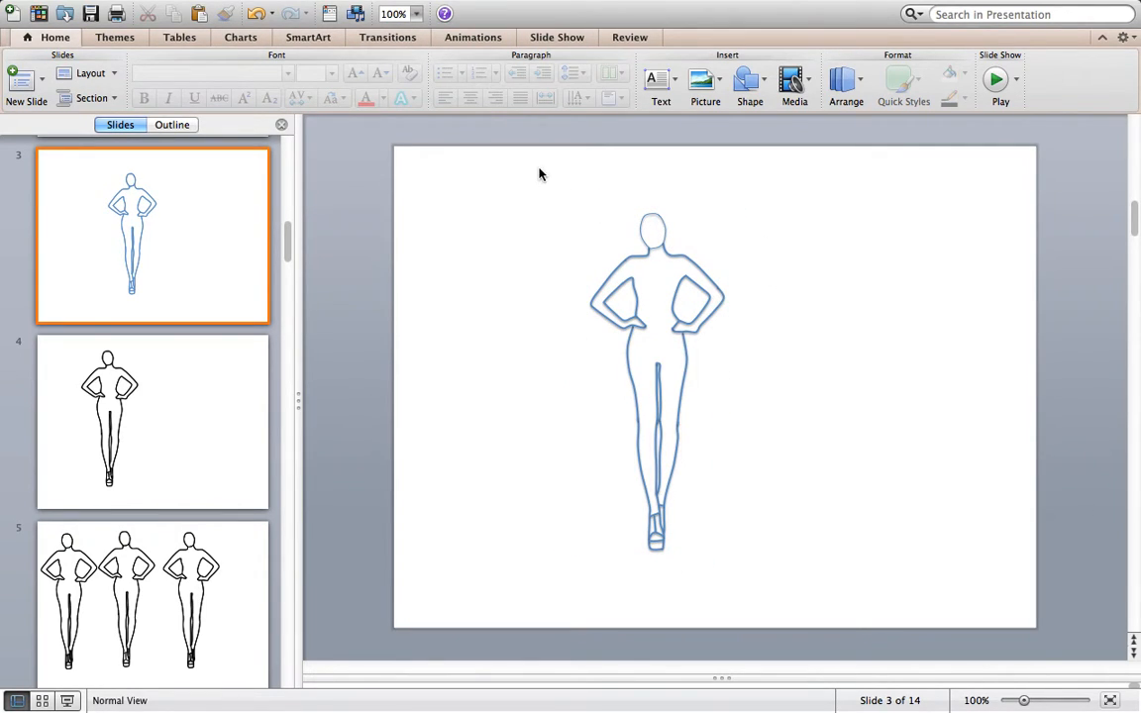
drag(533, 180, 832, 634)
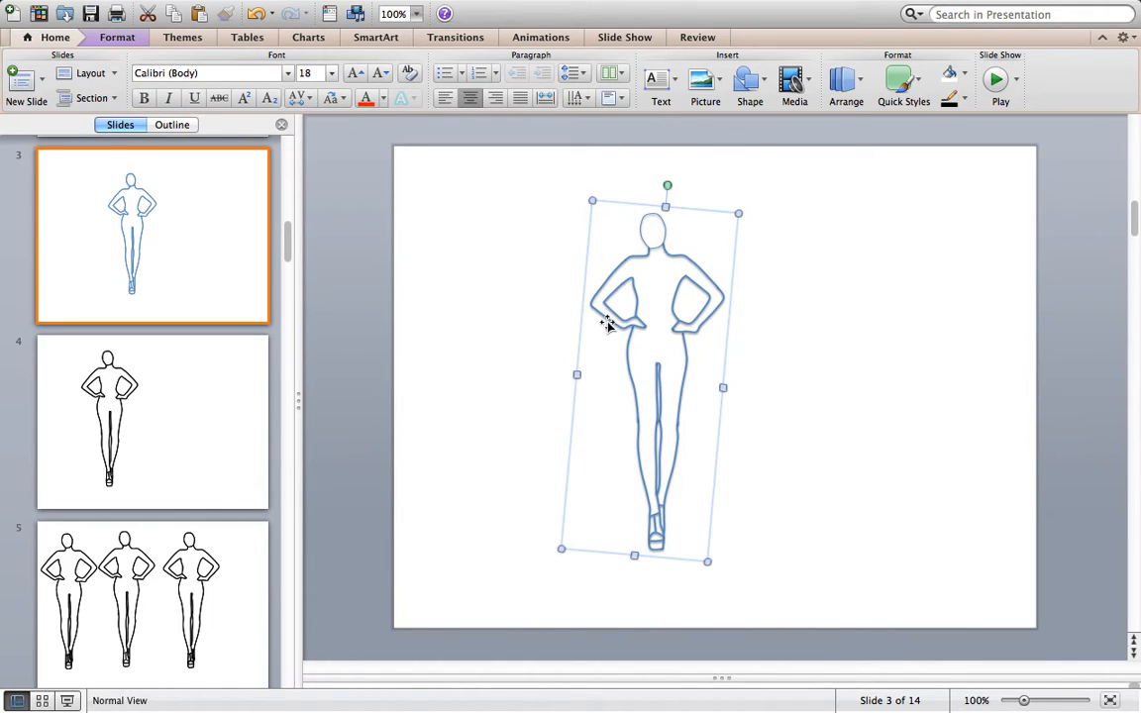
click(965, 103)
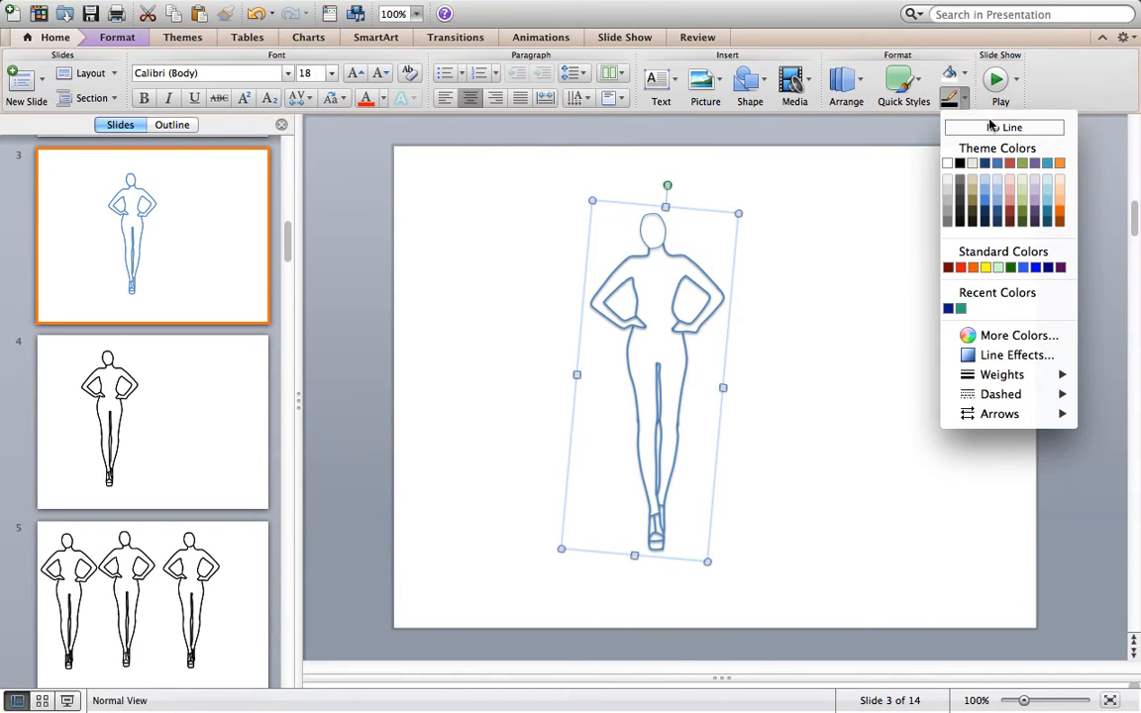
click(960, 164)
Step: Try a 6 pt line weight on the whole figure outline, and reduce it to 1/4 pt
click(968, 103)
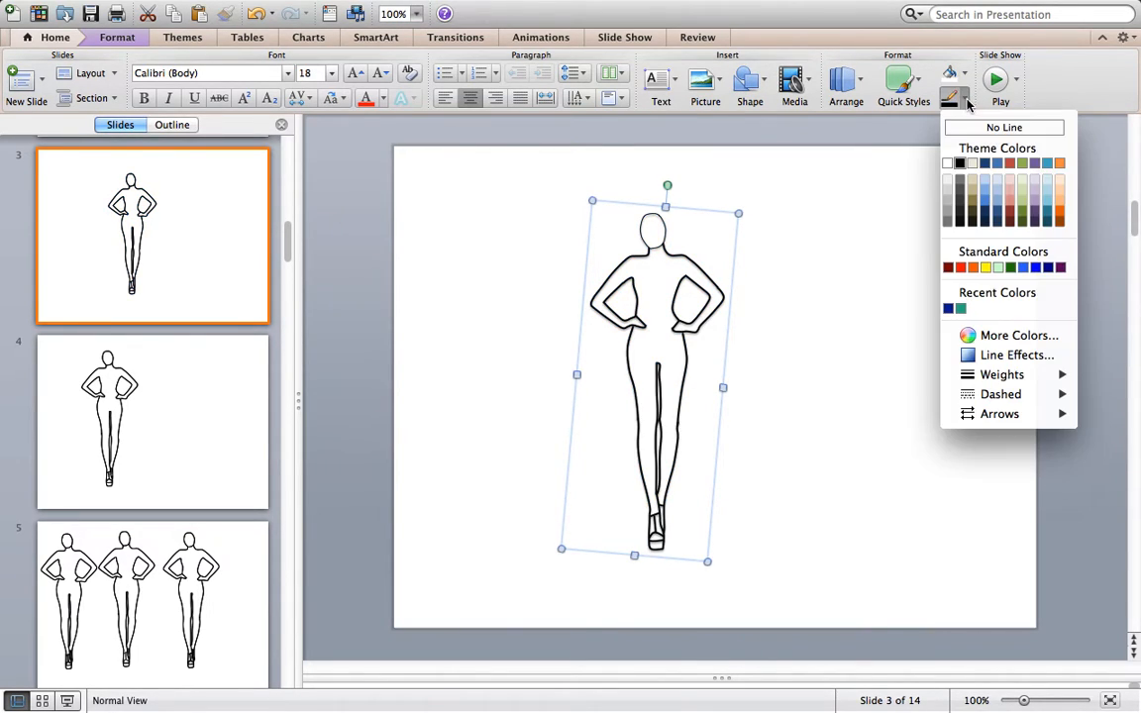
mouse_move(1027, 384)
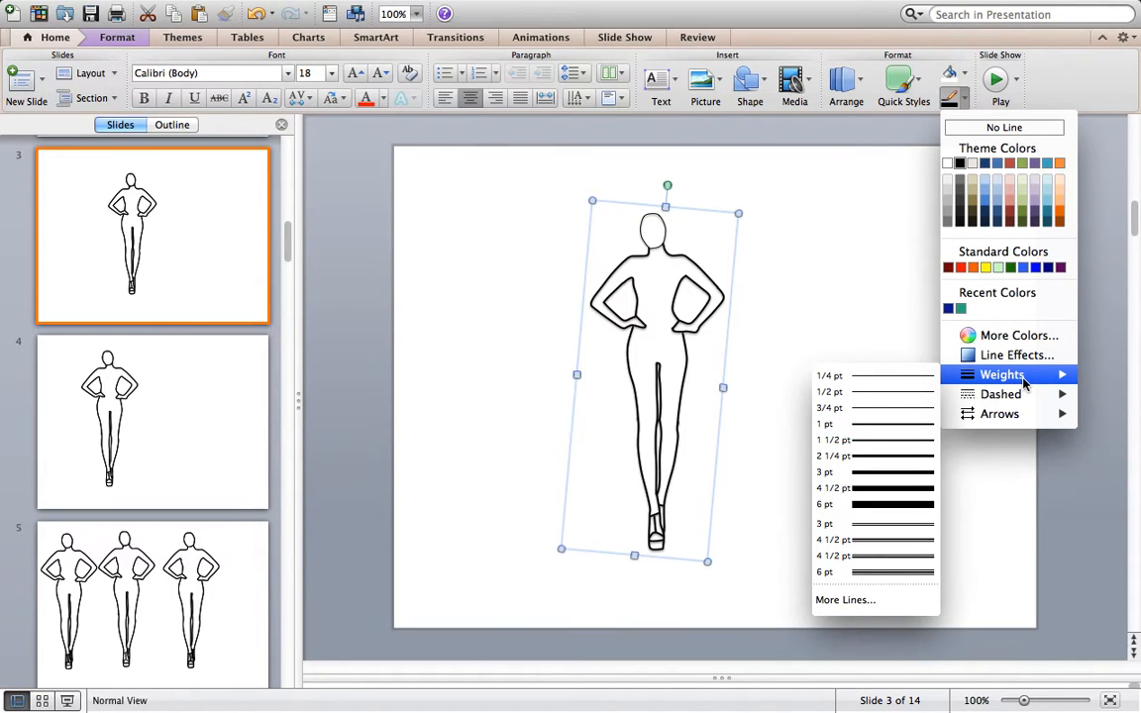
click(872, 471)
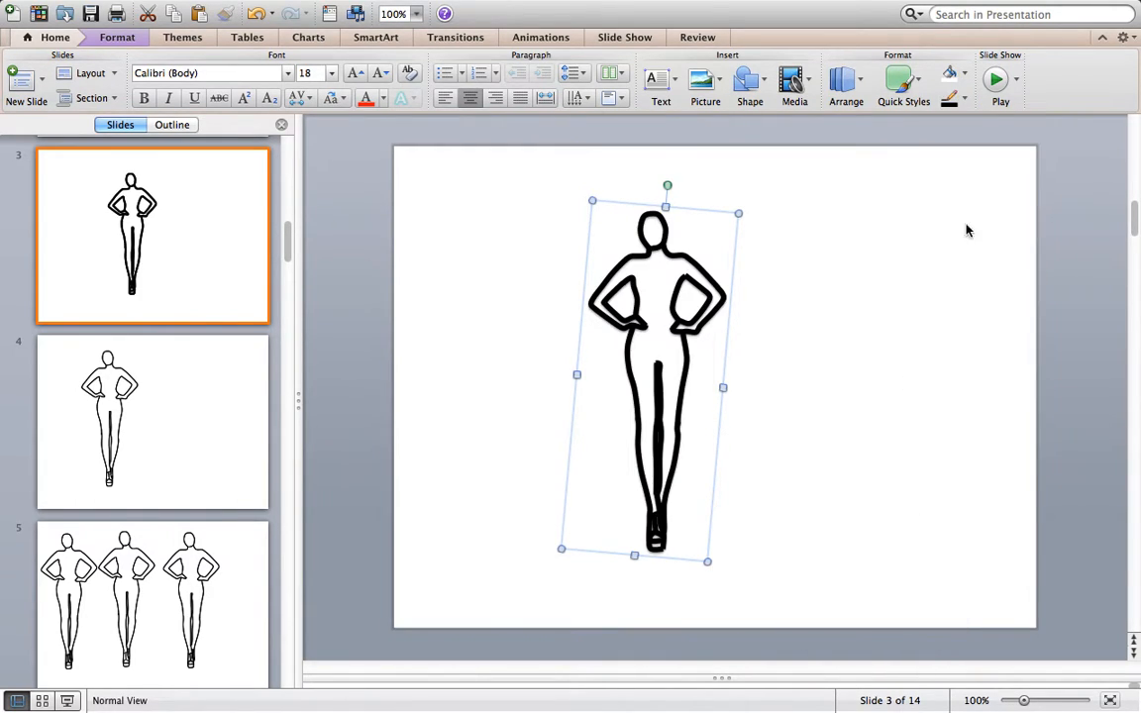
click(966, 99)
mouse_move(1015, 376)
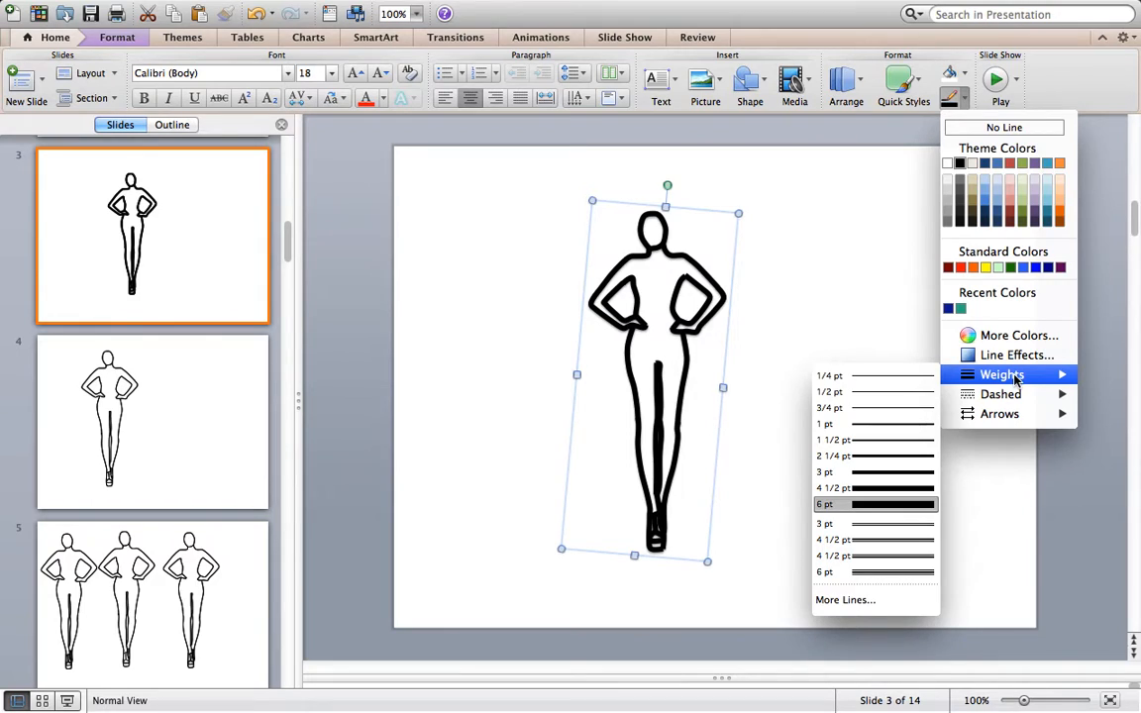
click(919, 376)
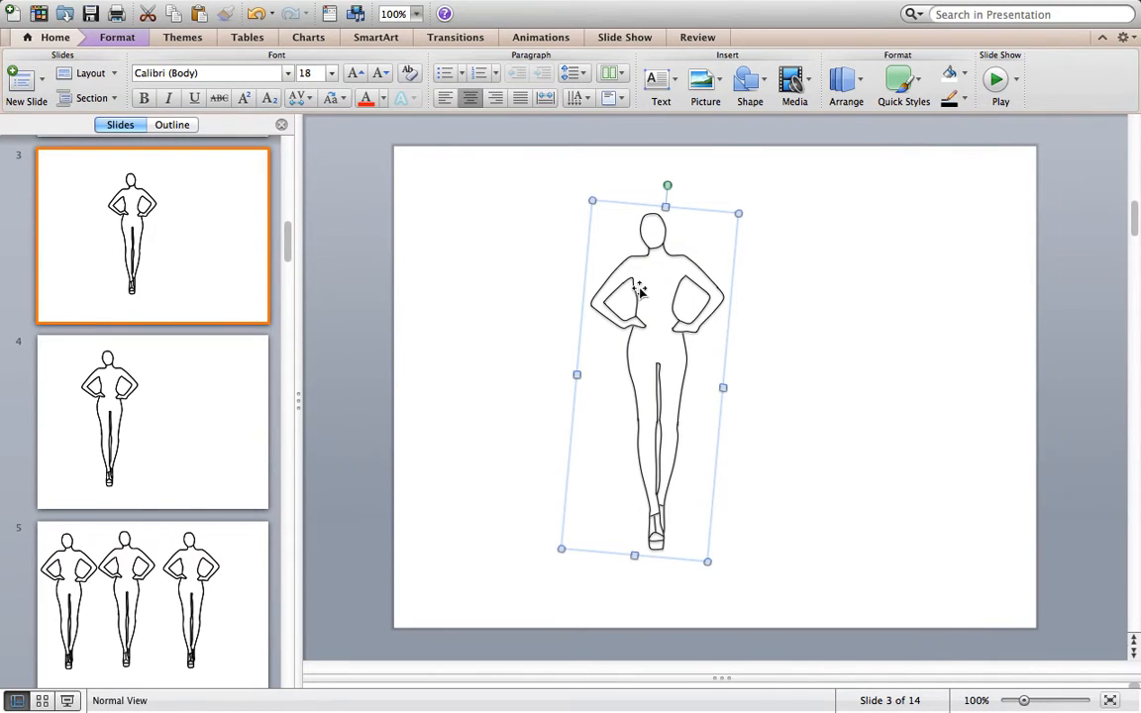
Step: Try a dashed line style and a long dash-dot-dot line style on the figure outline
click(966, 99)
mouse_move(1012, 392)
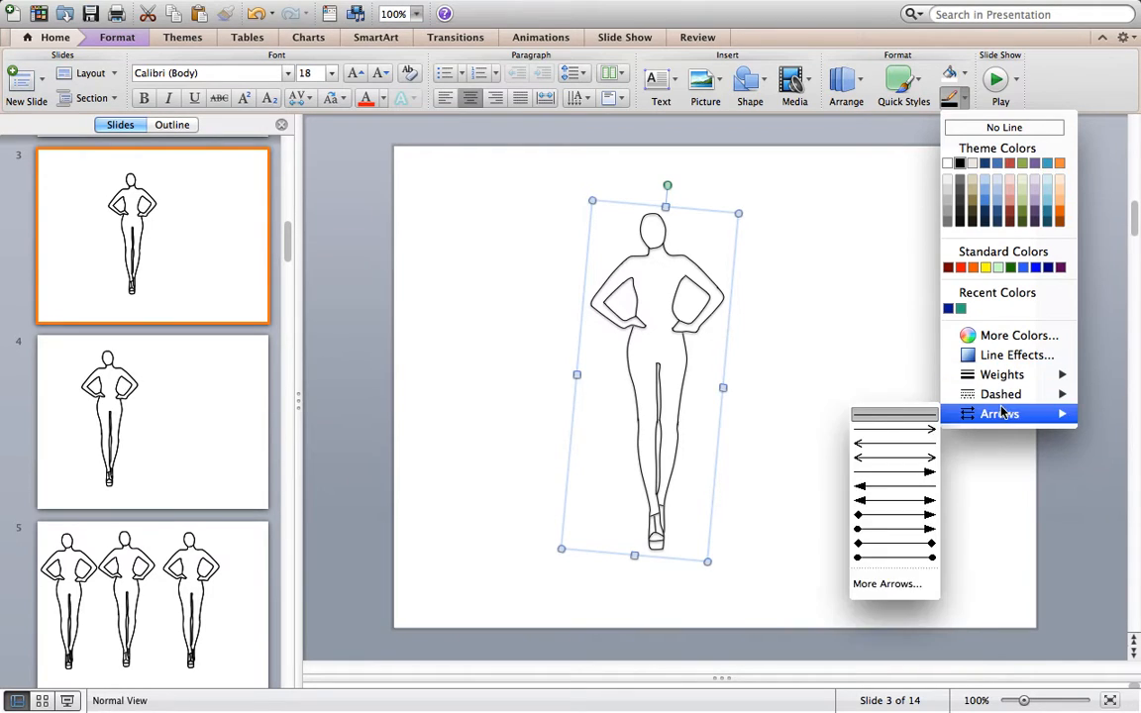
click(887, 421)
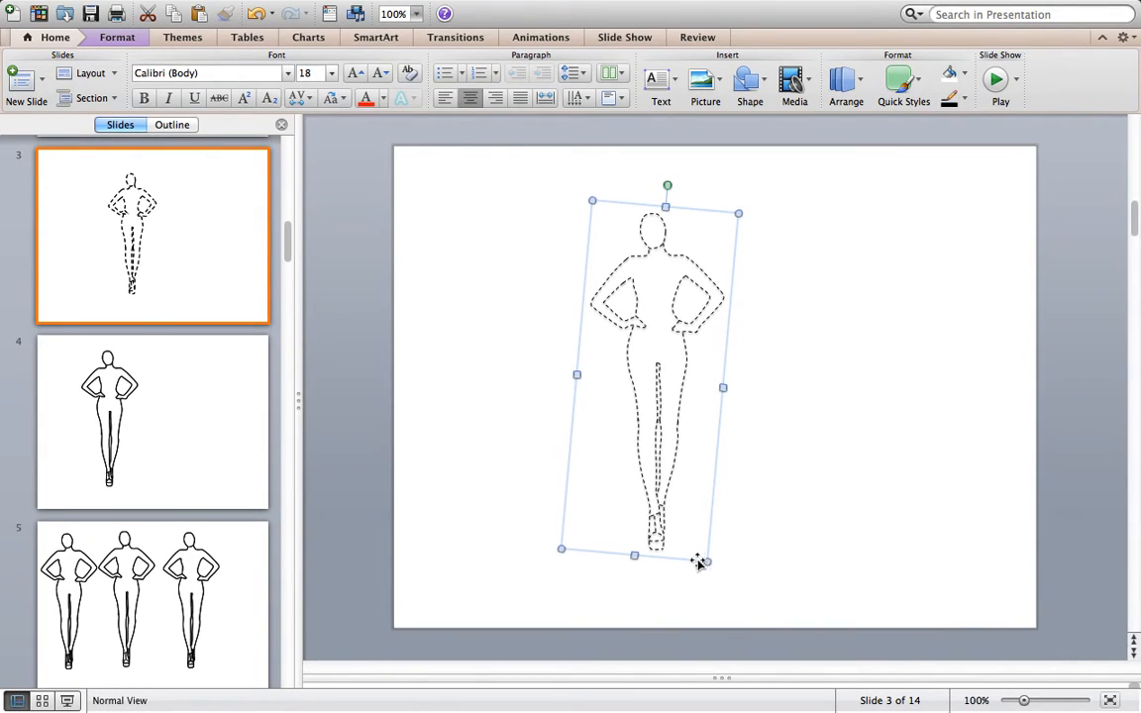
click(966, 99)
mouse_move(1030, 398)
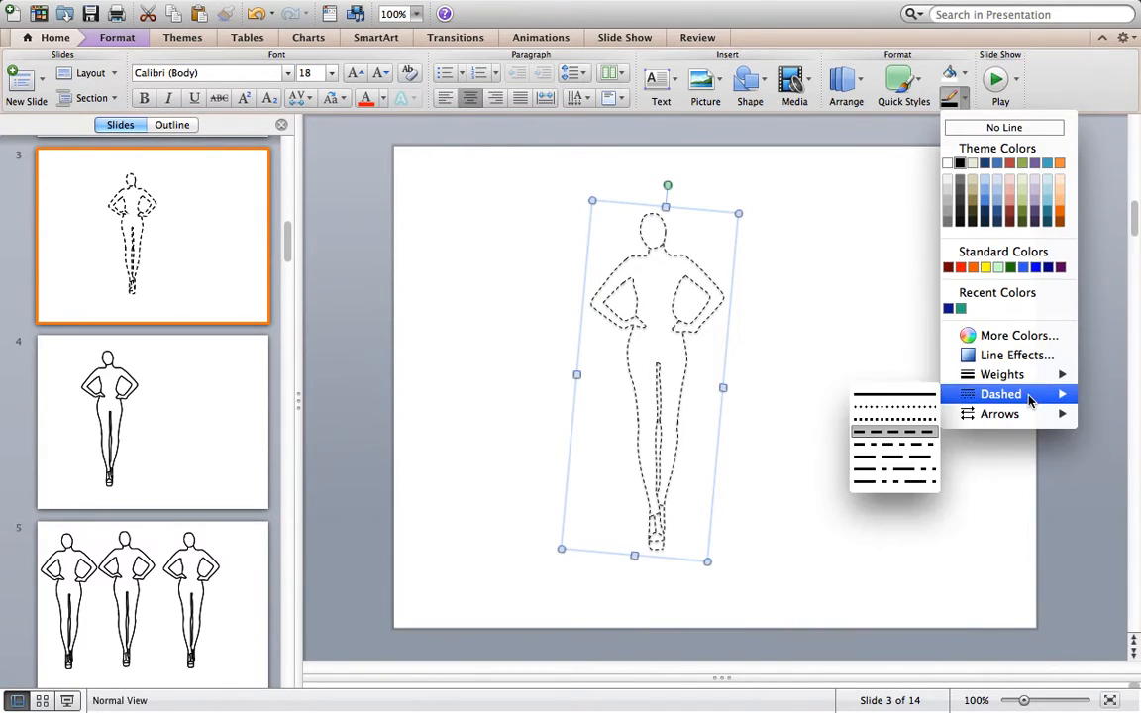
click(917, 482)
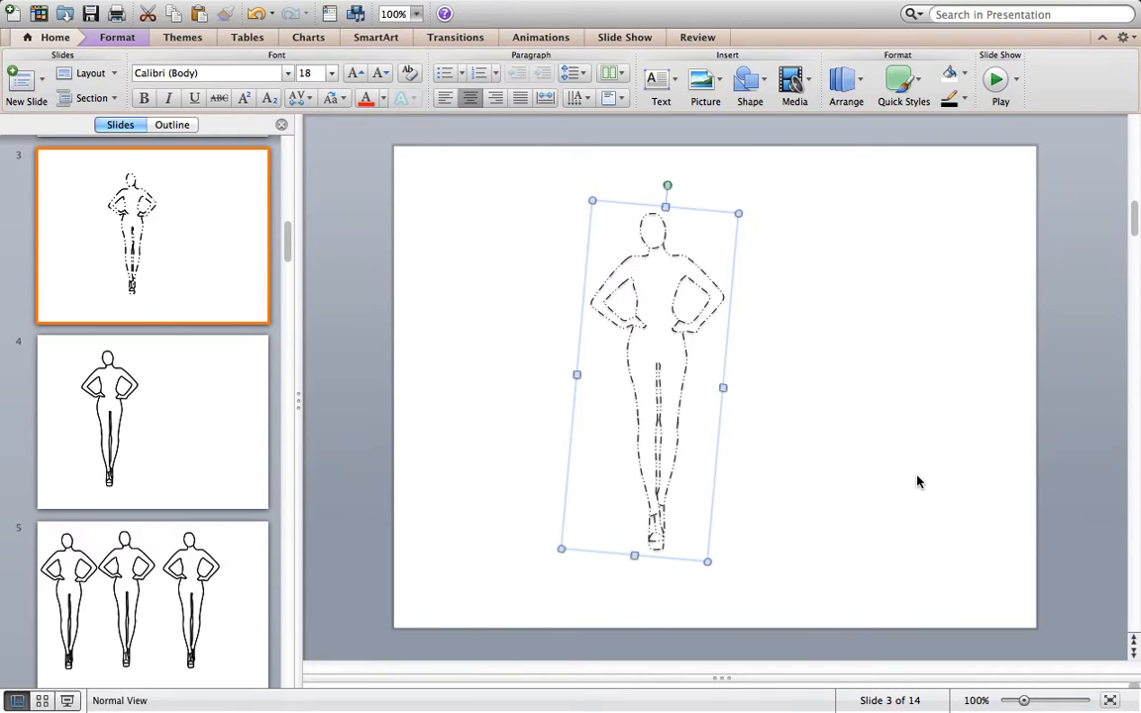
Step: Set the figure outline back to a solid line with a 1/4 pt weight and deselect the group
click(965, 100)
mouse_move(979, 373)
click(912, 377)
click(962, 100)
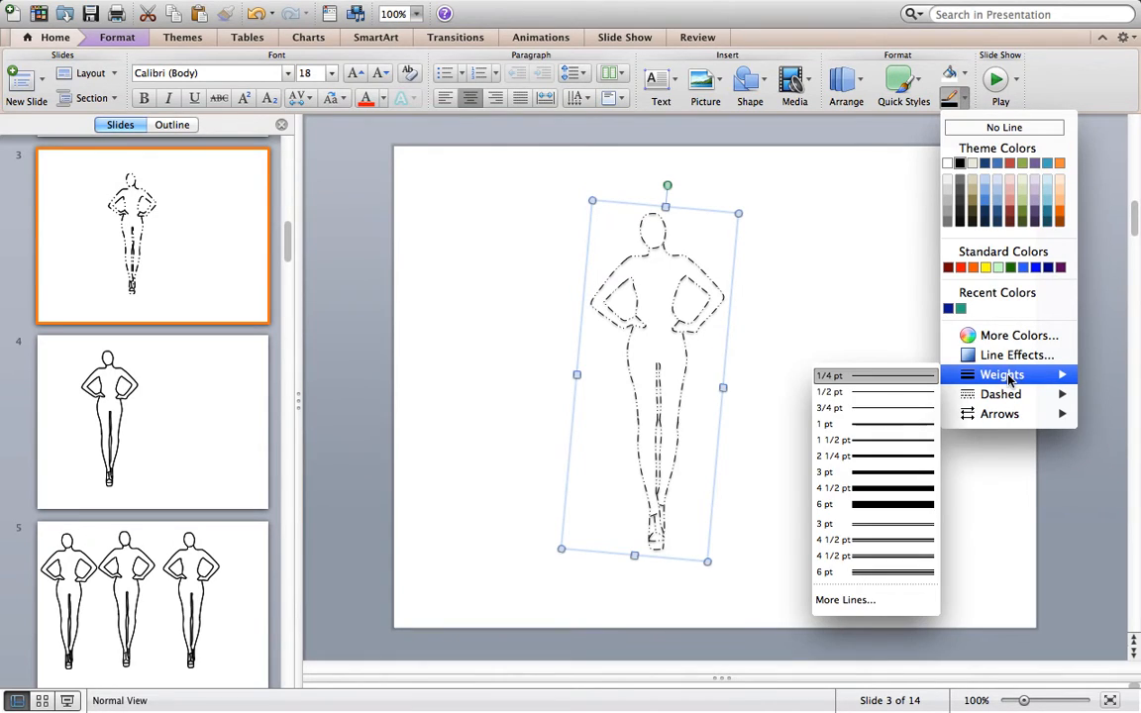
mouse_move(1005, 400)
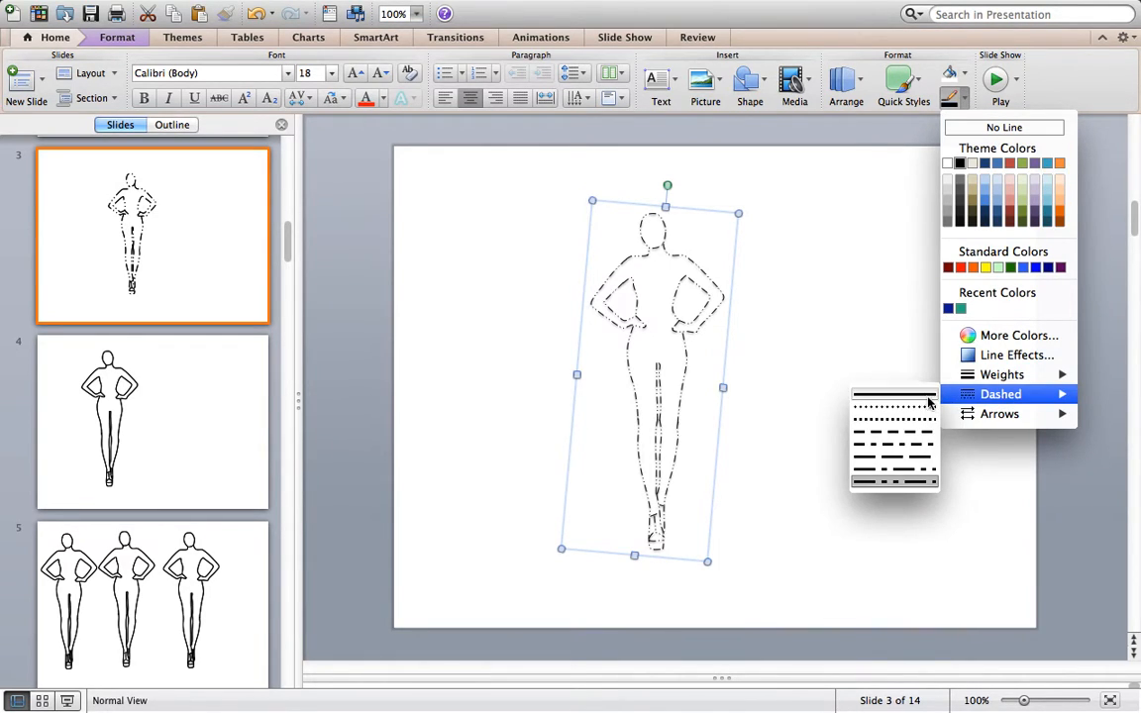
click(862, 397)
click(790, 324)
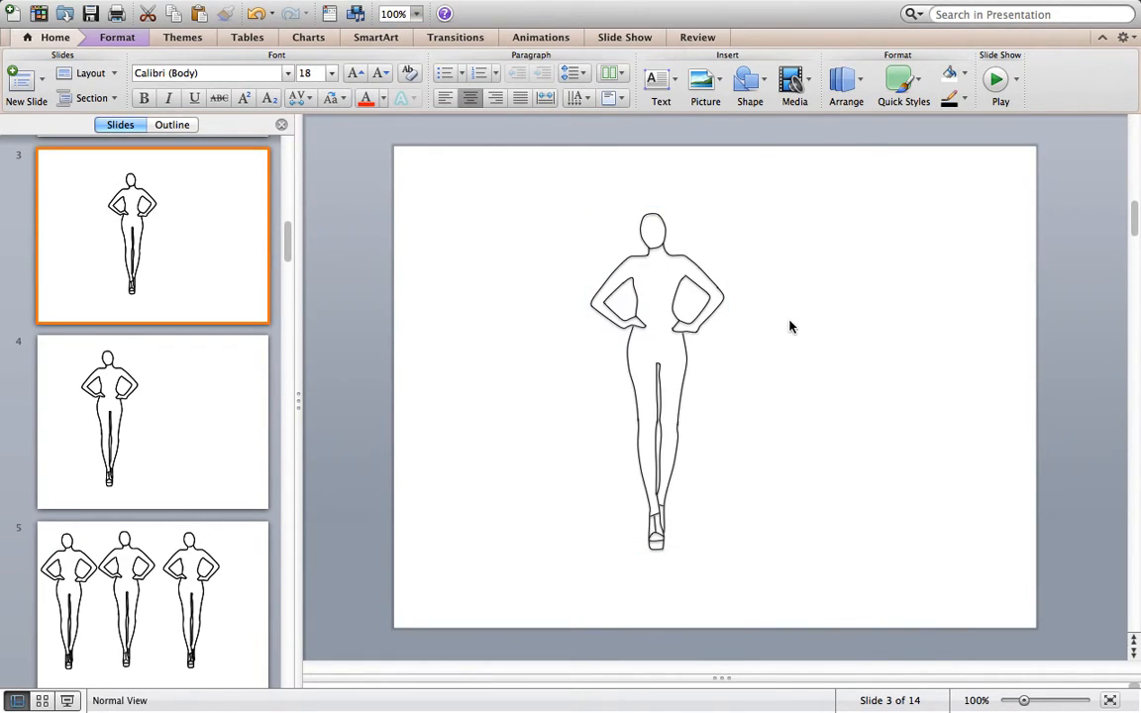
Step: Examine the lower legs and shoes of the outline on slide 3 at 400% zoom
click(417, 14)
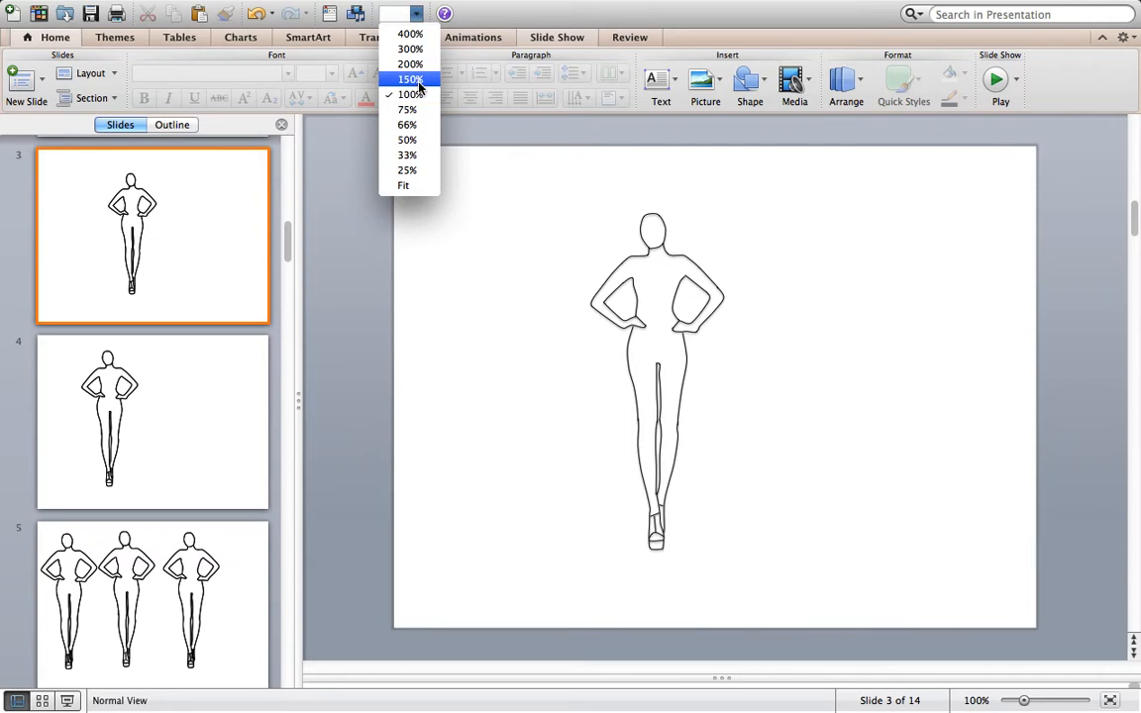
click(410, 33)
scroll(688, 416, down, 10)
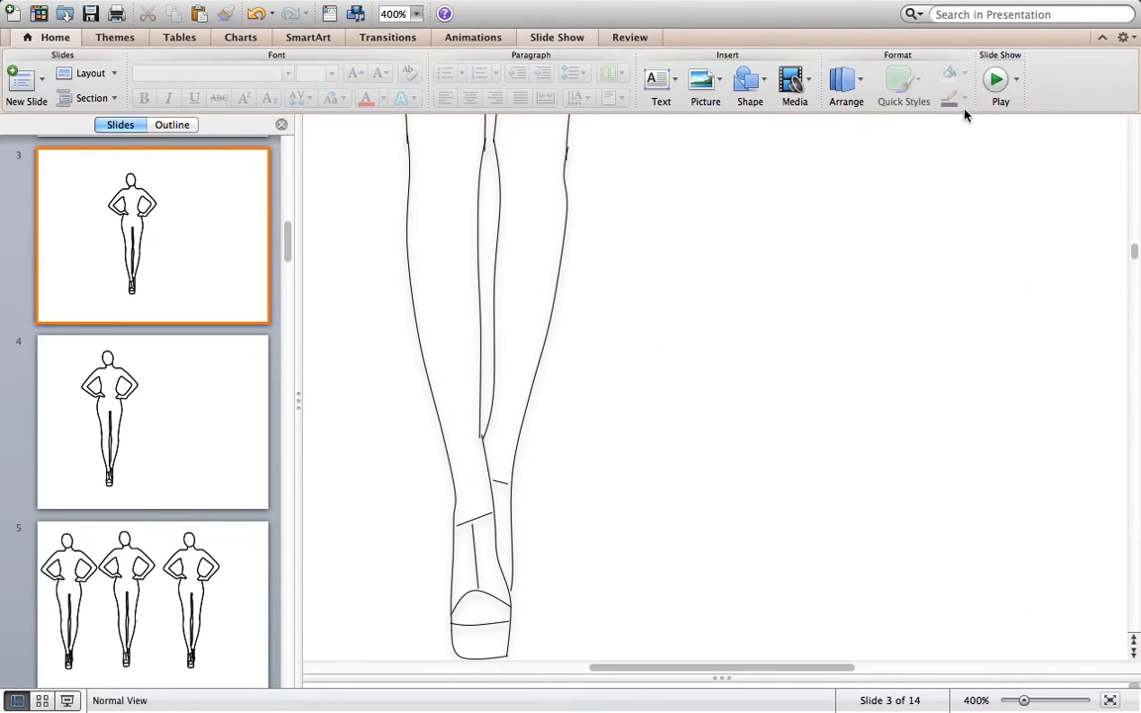
click(478, 539)
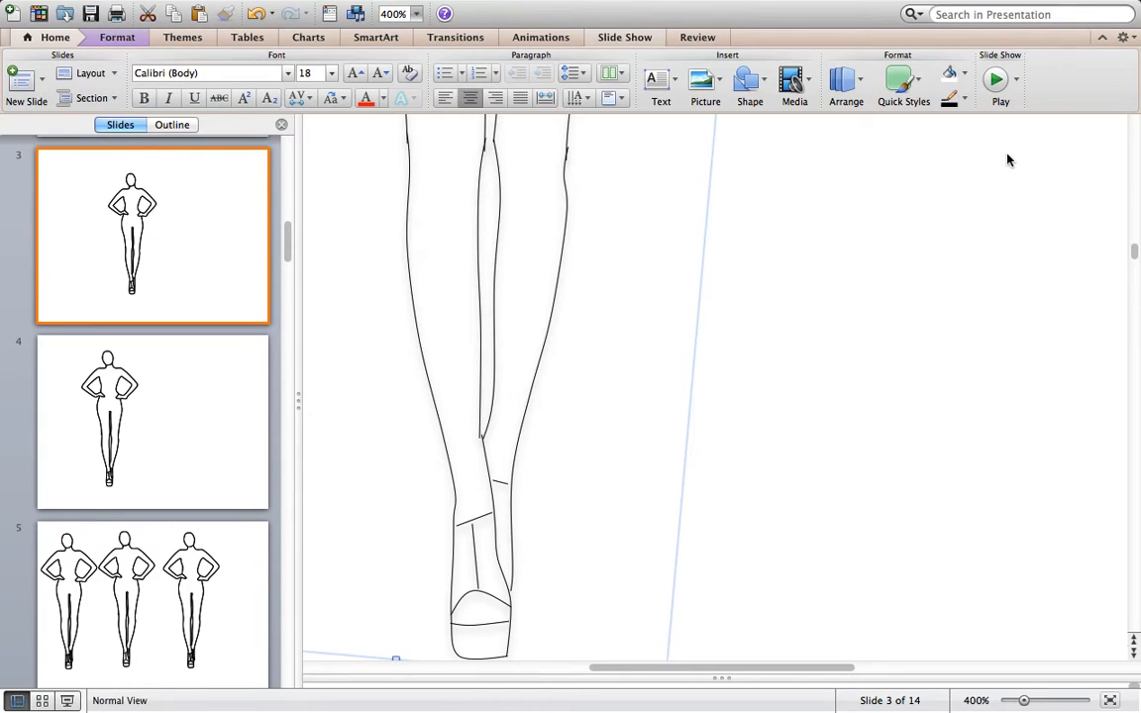
click(964, 99)
mouse_move(991, 375)
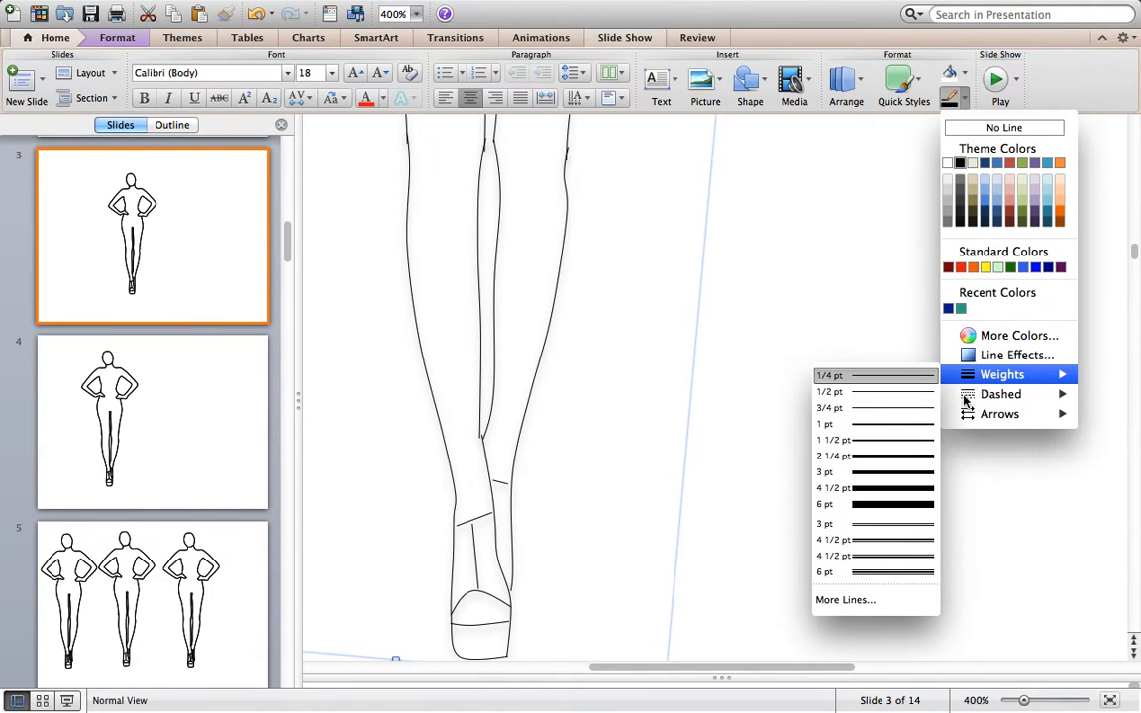
click(874, 600)
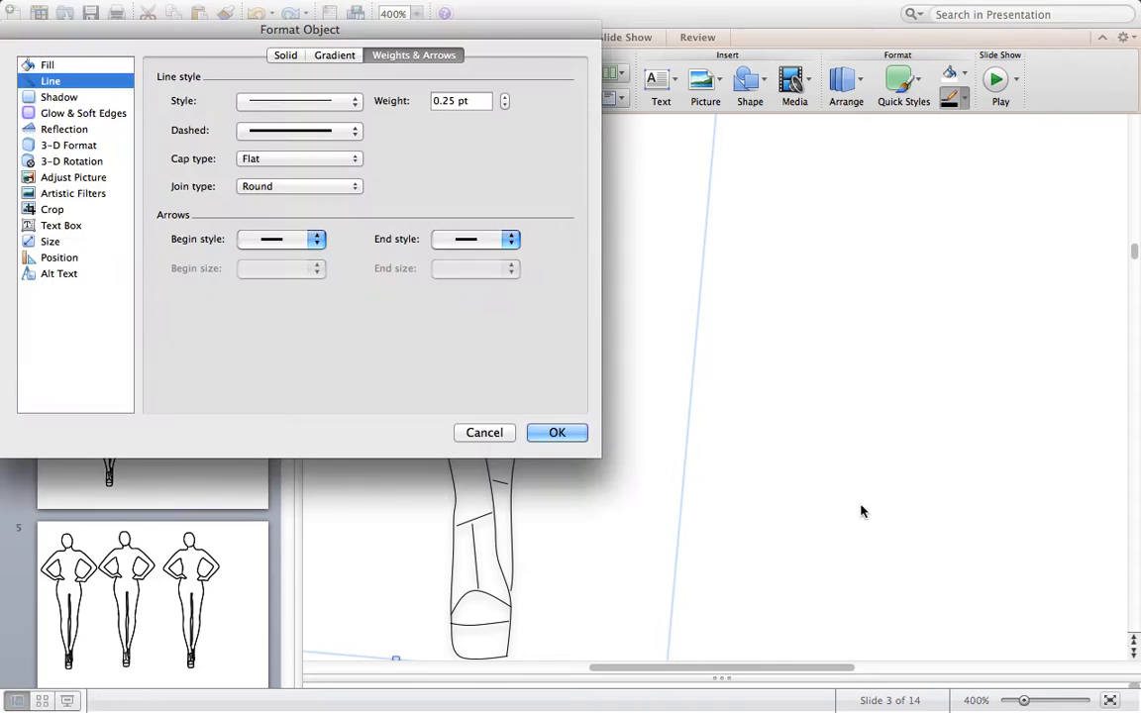
click(484, 432)
Step: Try selecting the individual shoe strap lines inside the grouped figure, and clear the selection
scroll(883, 502, down, 5)
click(477, 401)
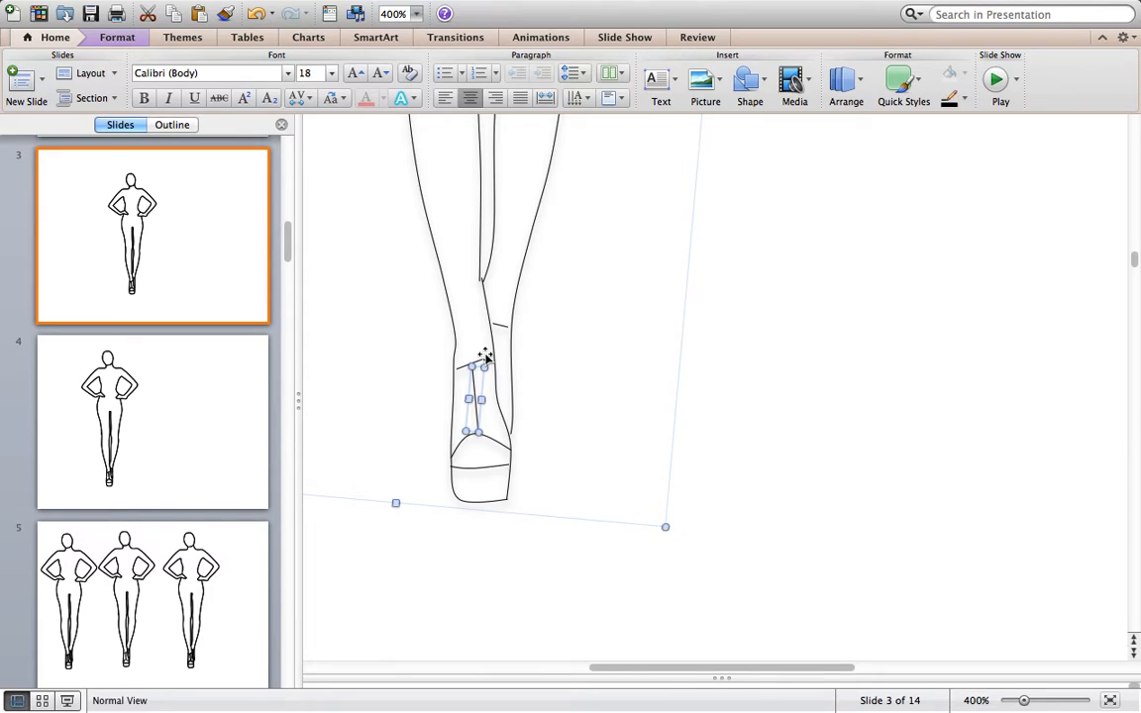
click(479, 357)
shift+click(477, 401)
shift+click(481, 460)
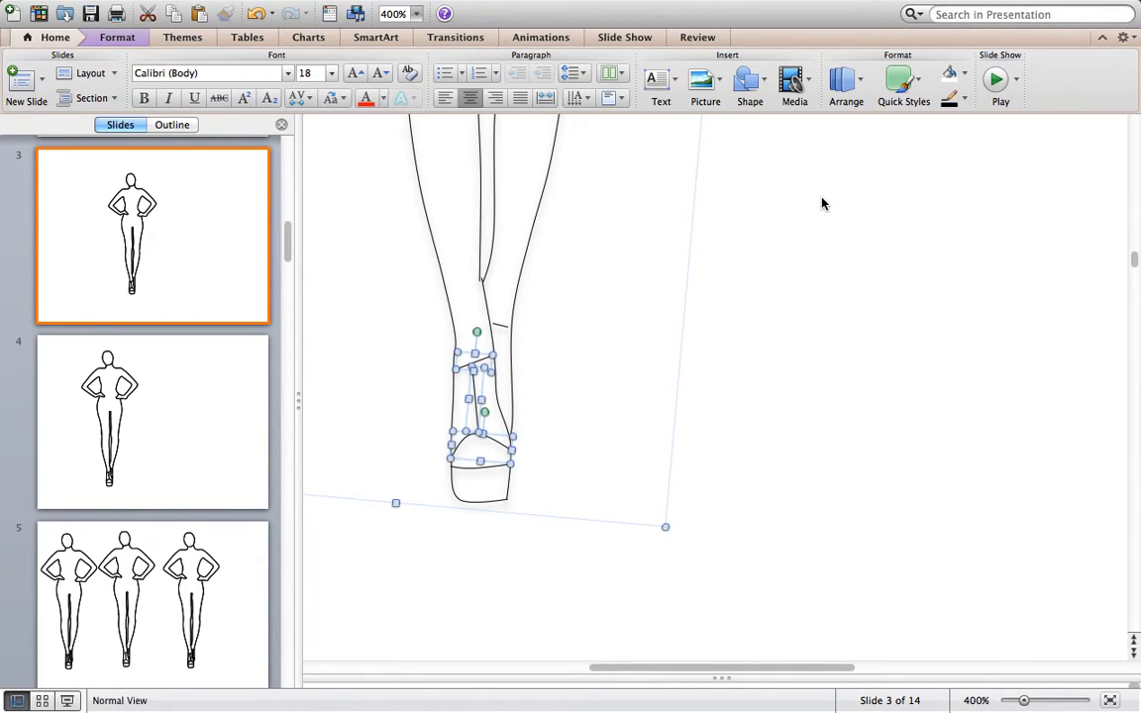
click(644, 307)
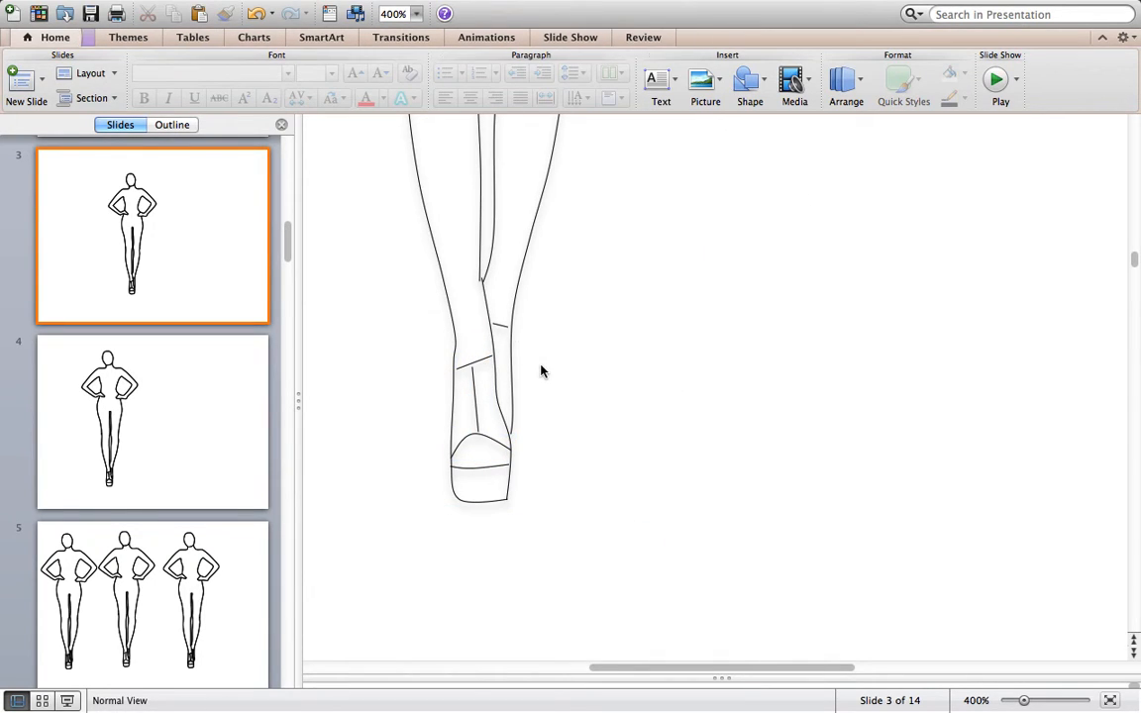
click(466, 368)
click(466, 366)
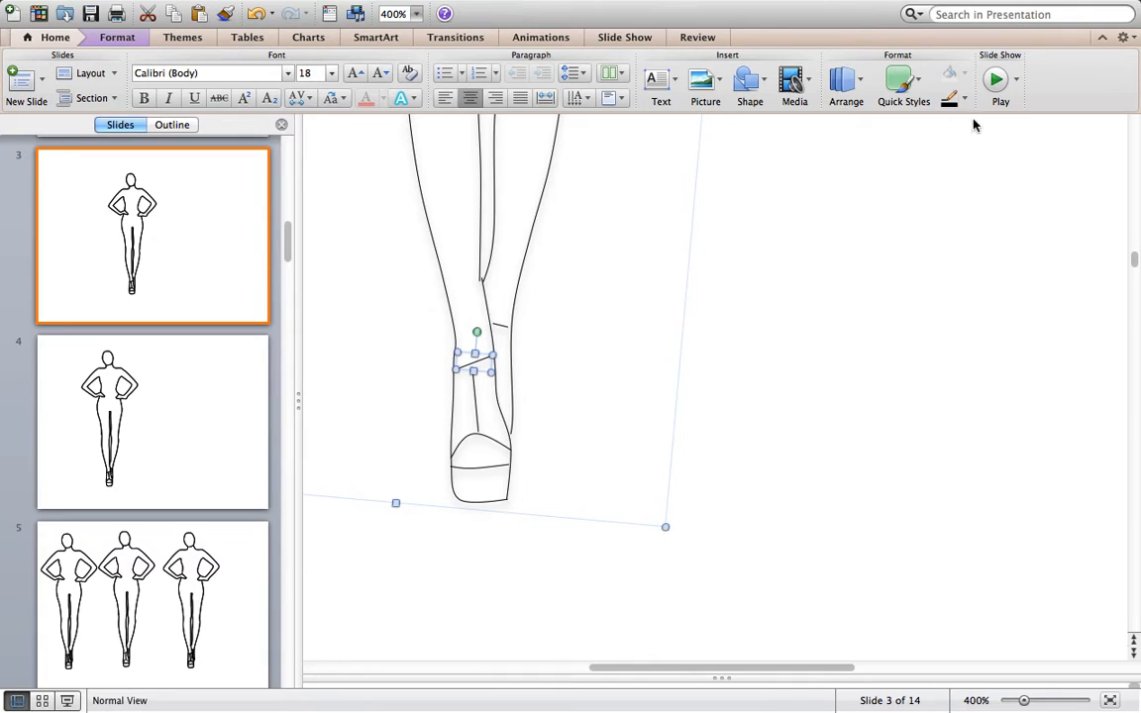
click(917, 405)
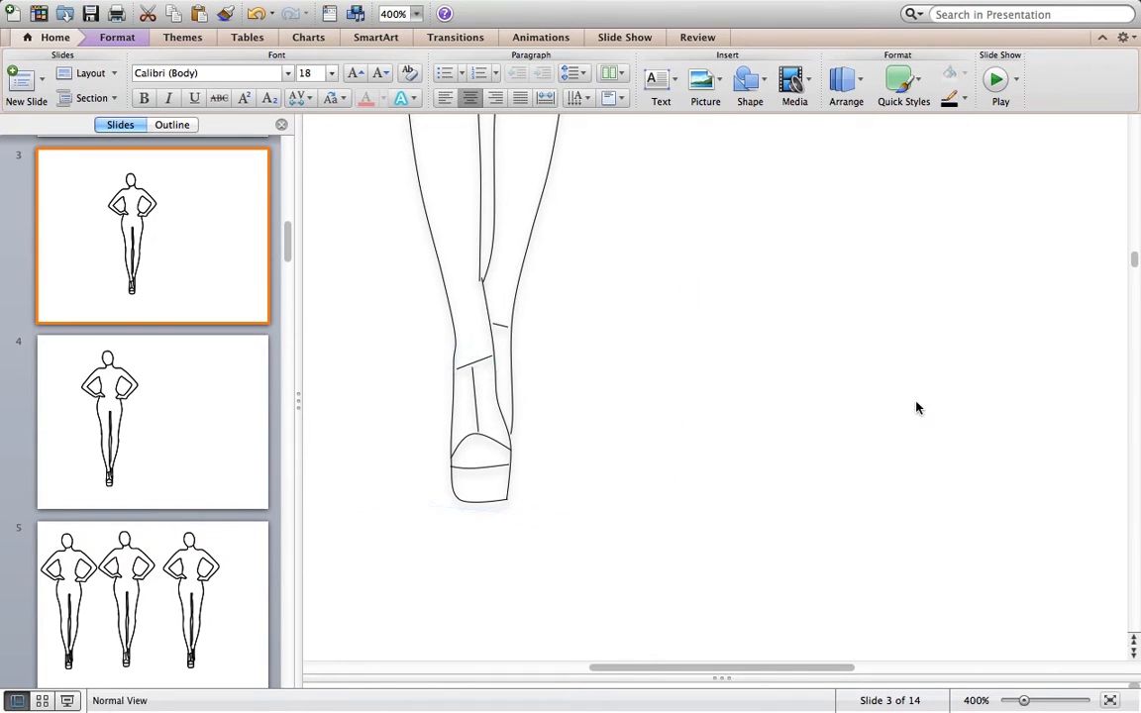
Step: Apply the 3 pt double-line weight to the four shoe strap lines inside the grouped figure on slide 3, leaving the other lines unselected
click(478, 358)
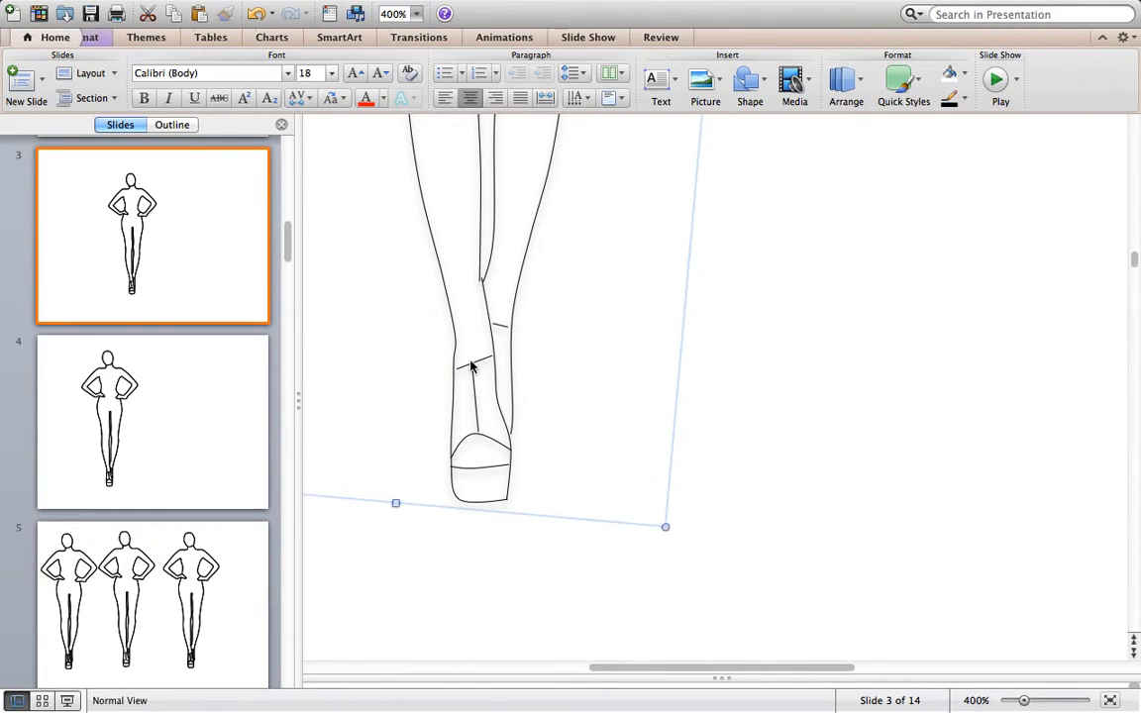
click(469, 363)
shift+click(478, 416)
shift+click(497, 445)
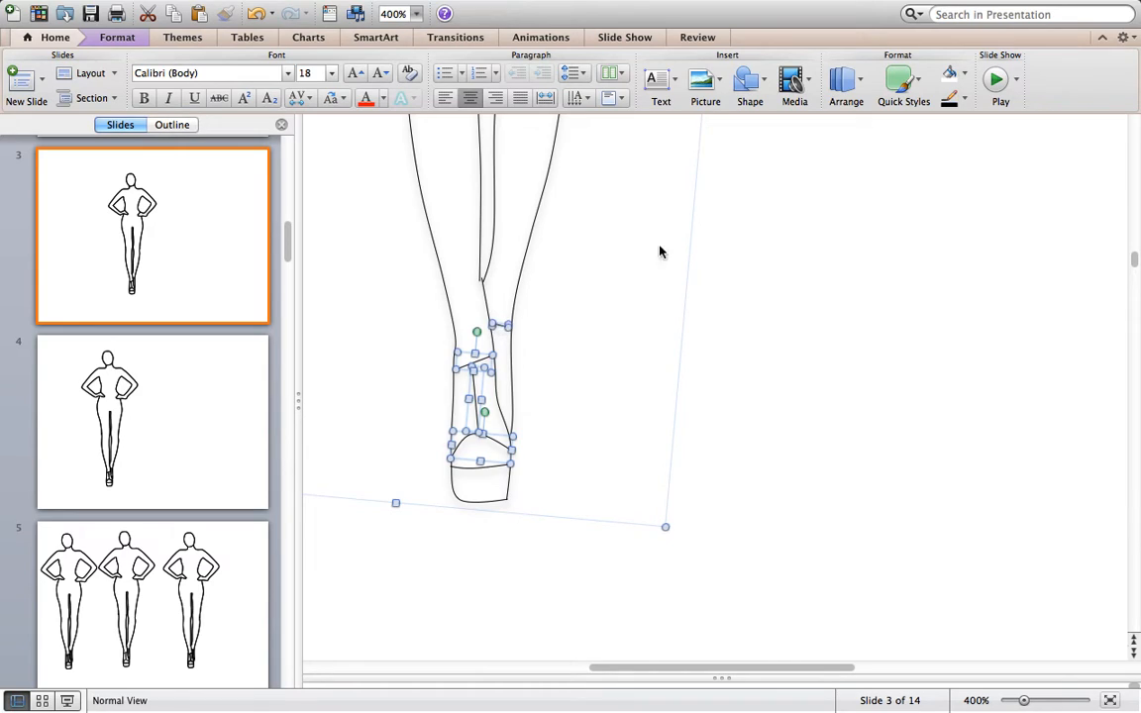
click(963, 98)
mouse_move(948, 374)
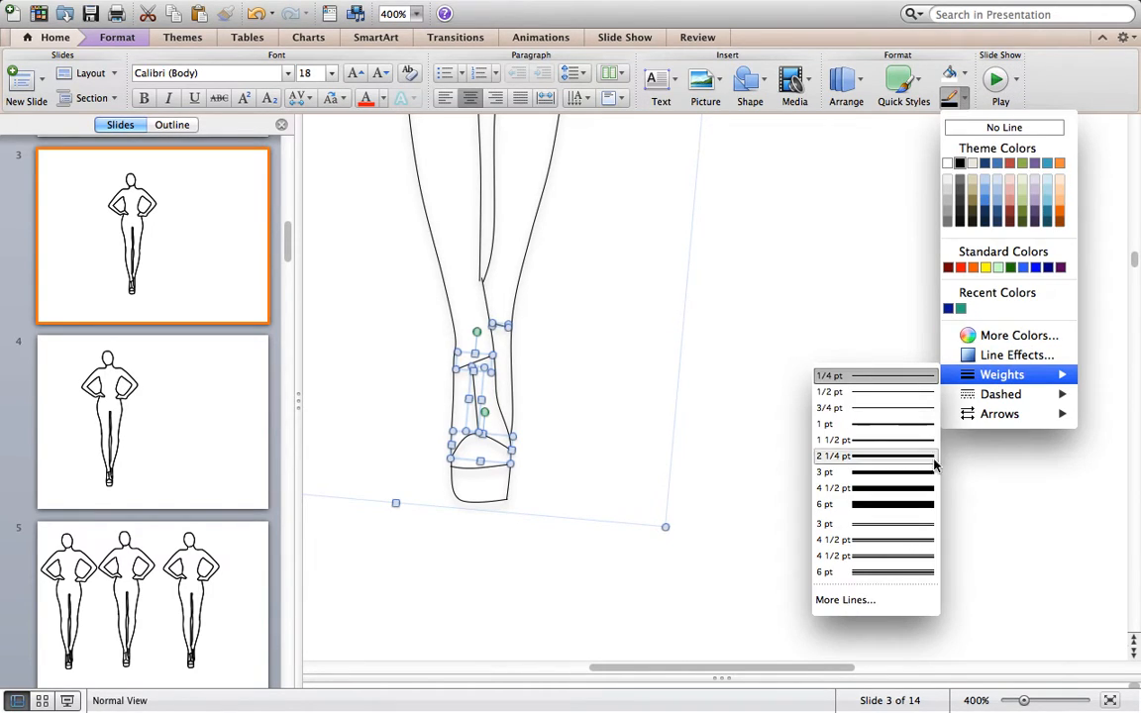
click(892, 526)
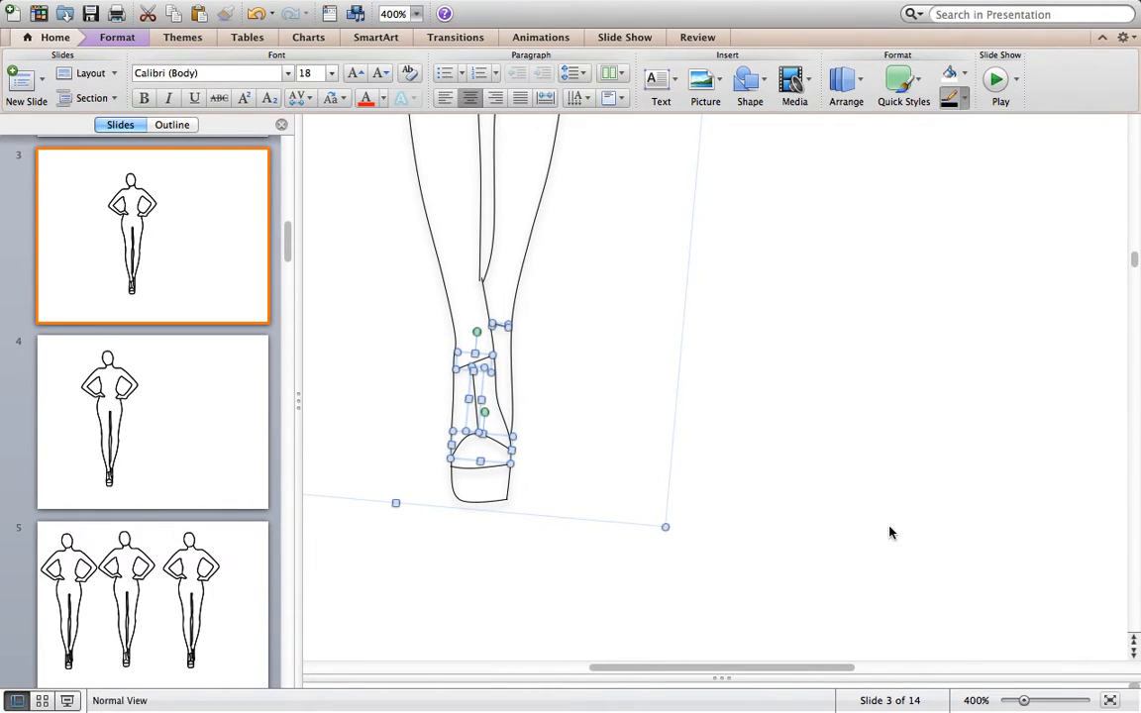
click(489, 400)
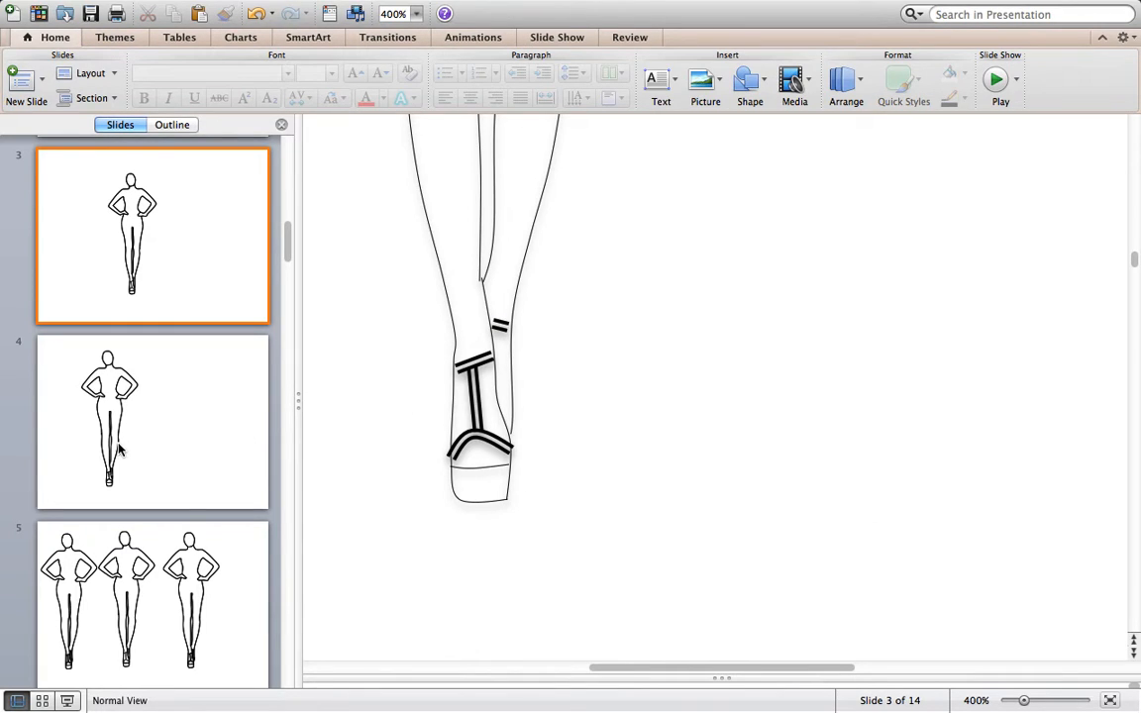
Step: View the figure on slide 4 at 100% zoom and browse through the other example slides
click(198, 463)
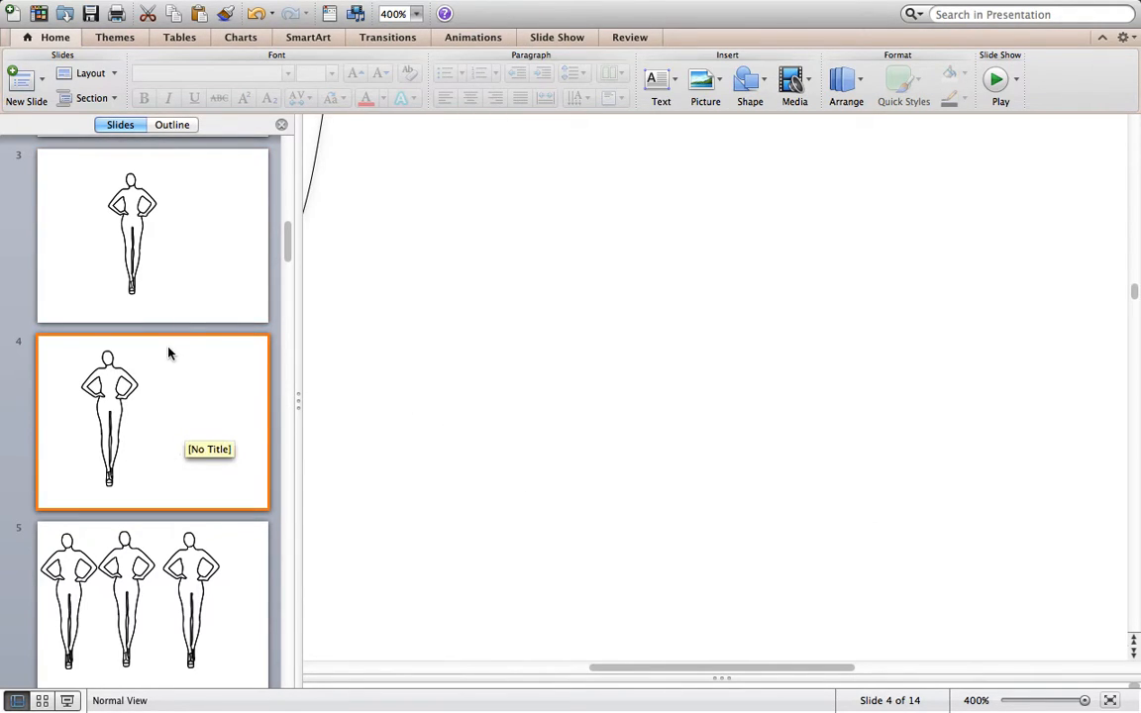
click(416, 14)
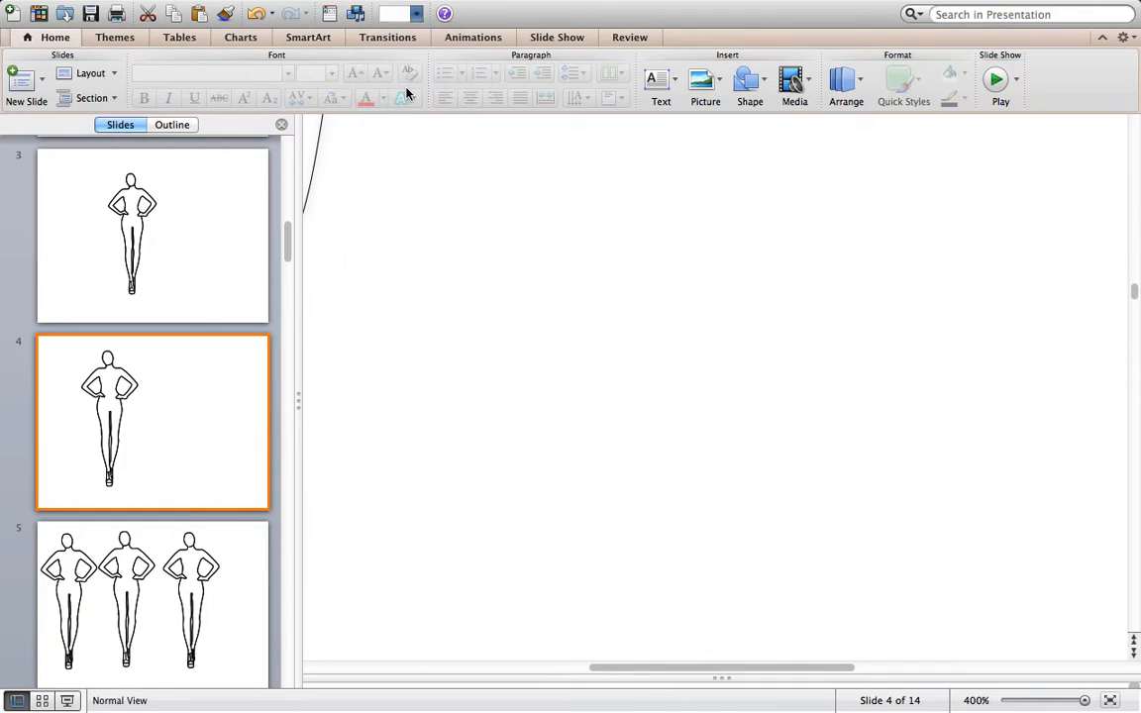
click(408, 93)
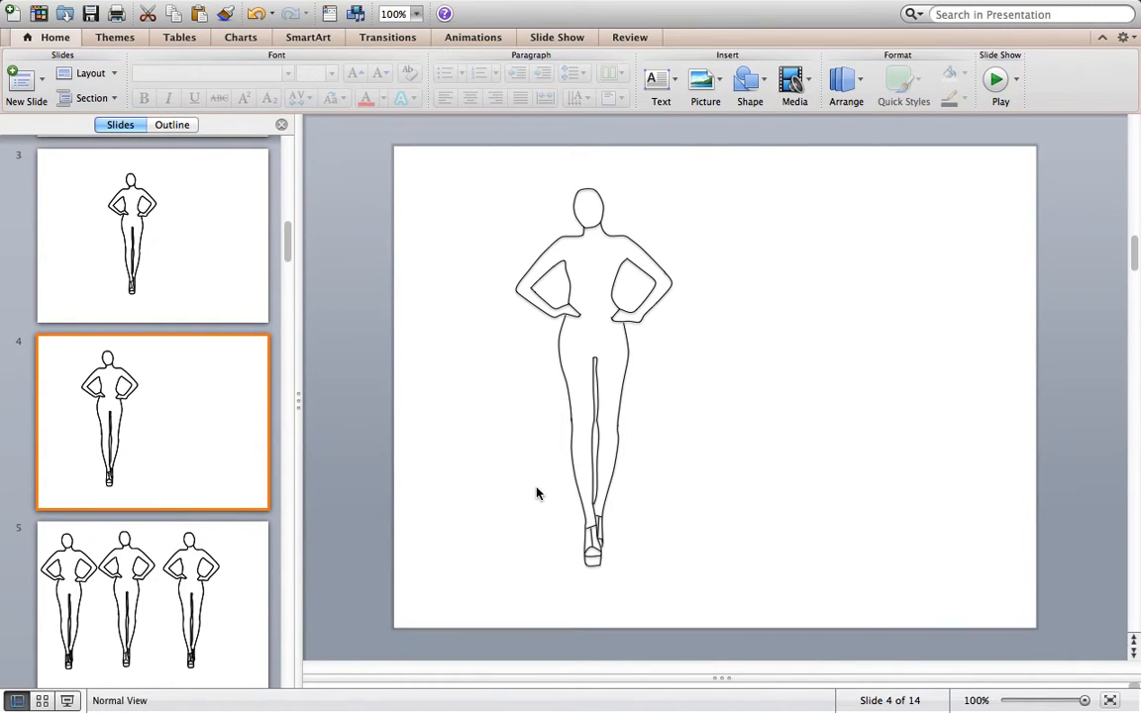
click(223, 585)
scroll(657, 537, down, 3)
scroll(443, 453, up, 2)
scroll(160, 357, up, 10)
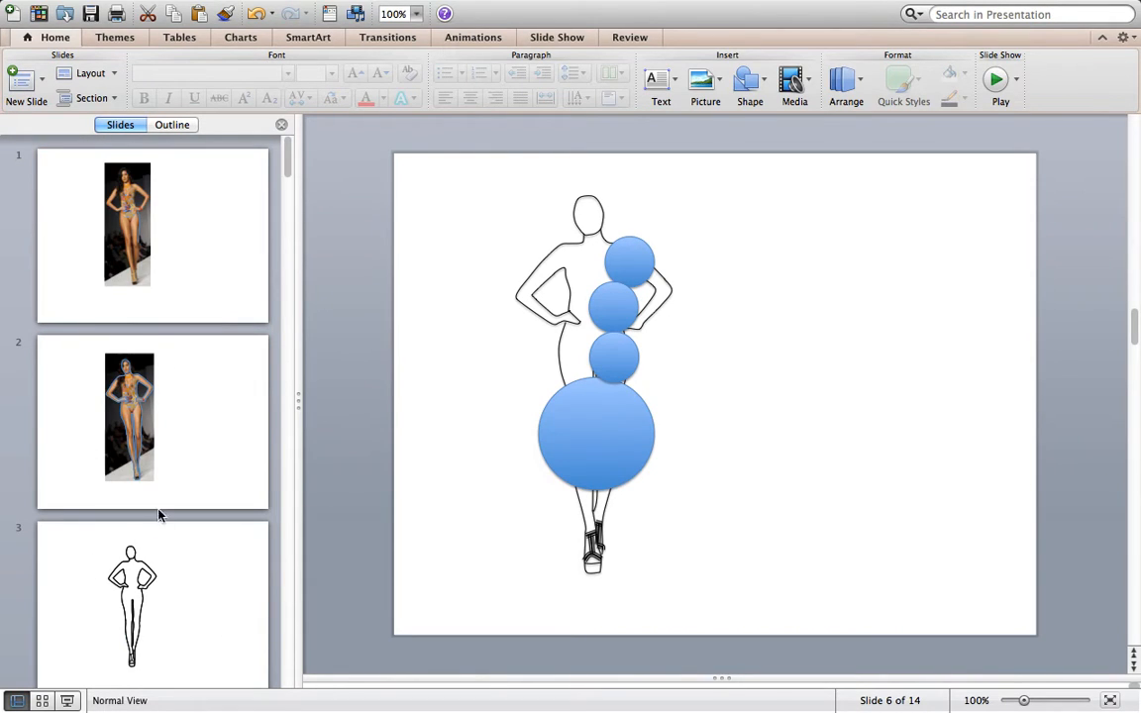
Step: Look through the line weights available for the shoe straps of the third figure on slide 5
click(102, 529)
key(Down)
key(Down)
key(Up)
key(Down)
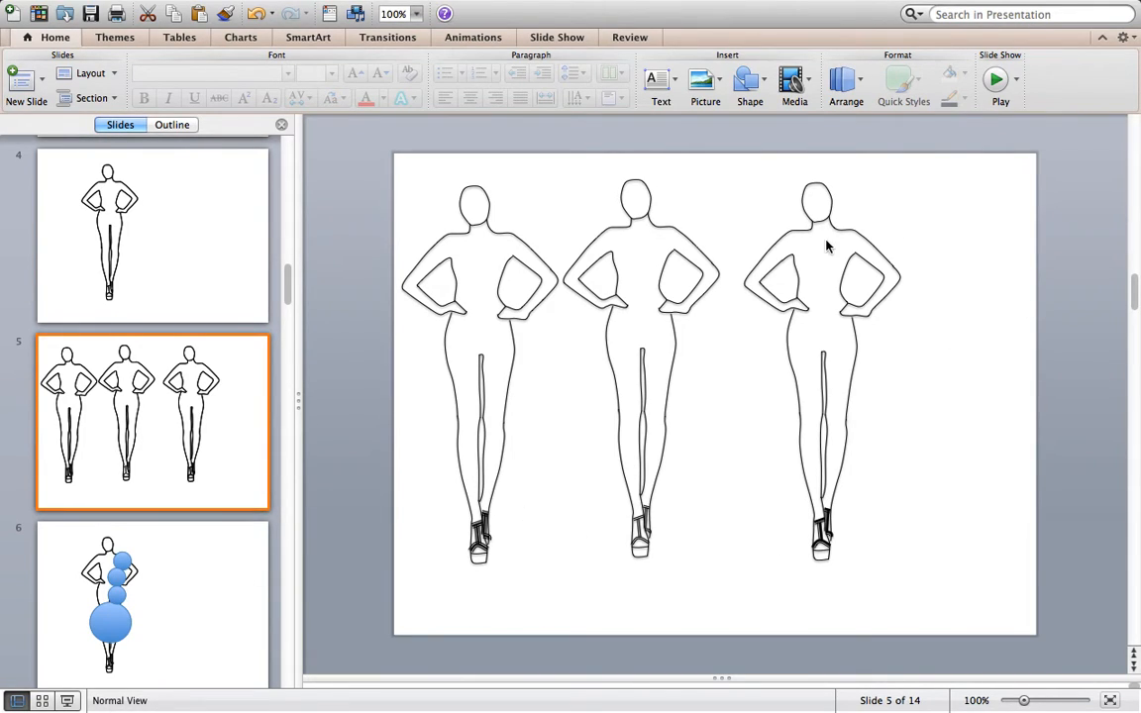
click(823, 533)
click(964, 102)
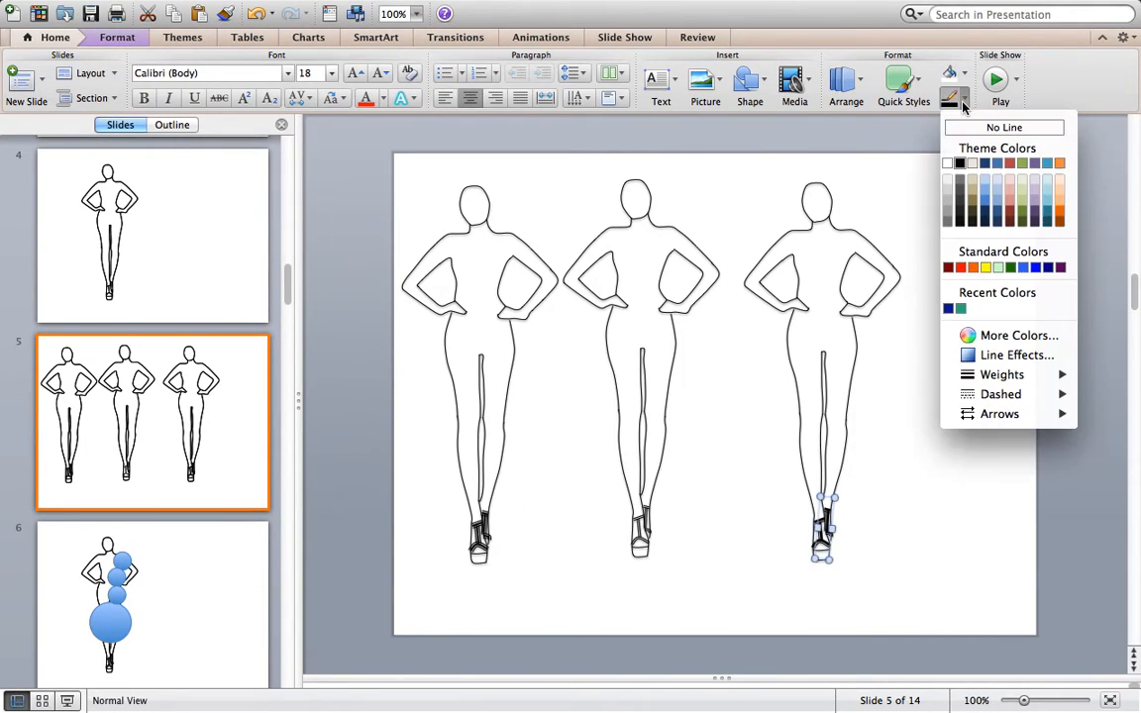
mouse_move(981, 379)
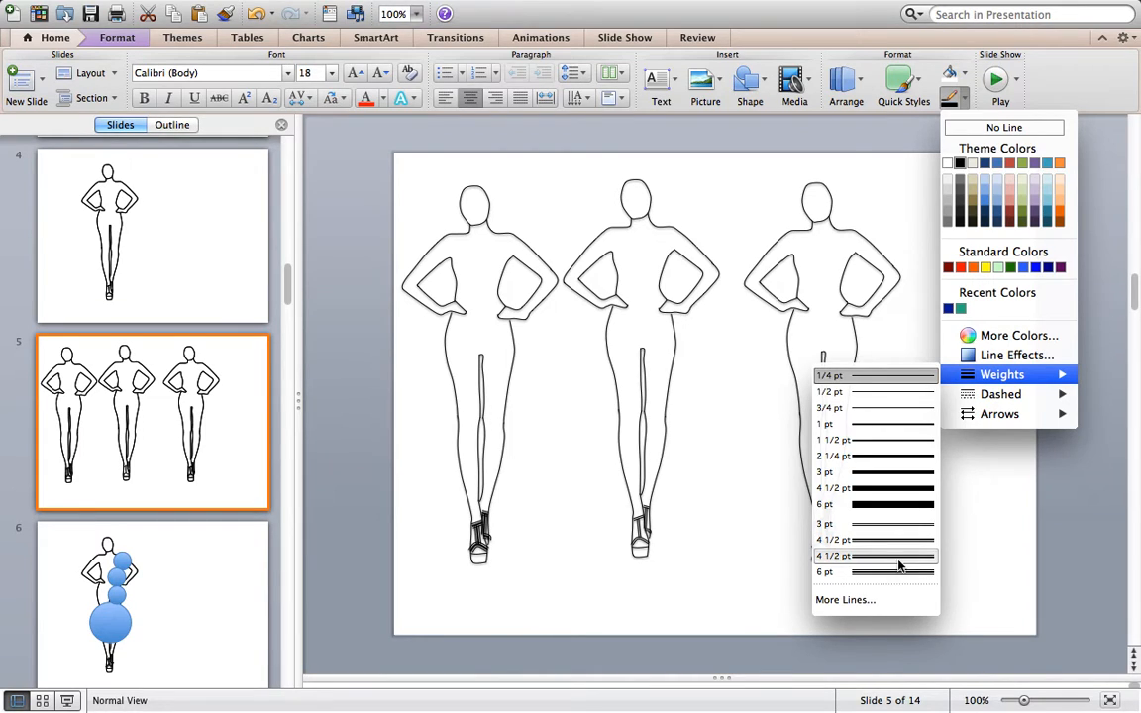
click(1017, 576)
click(399, 427)
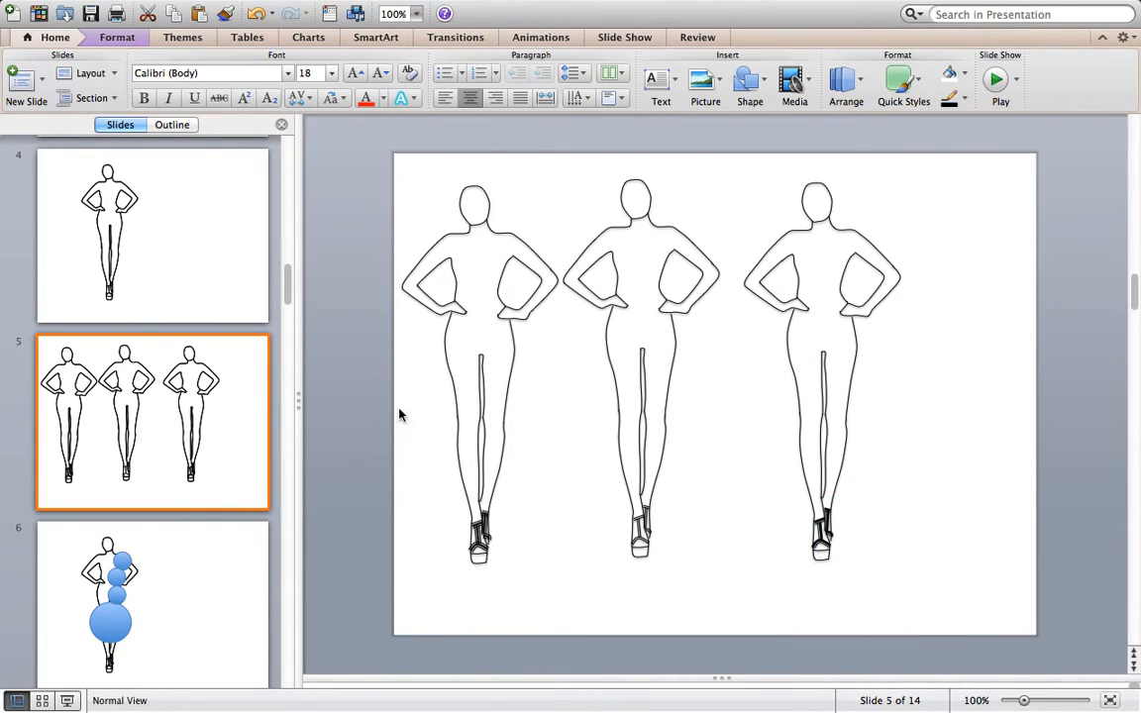
Step: Examine the shoe straps of the three figures on slide 5 at 150% zoom, and return to 100%
click(418, 15)
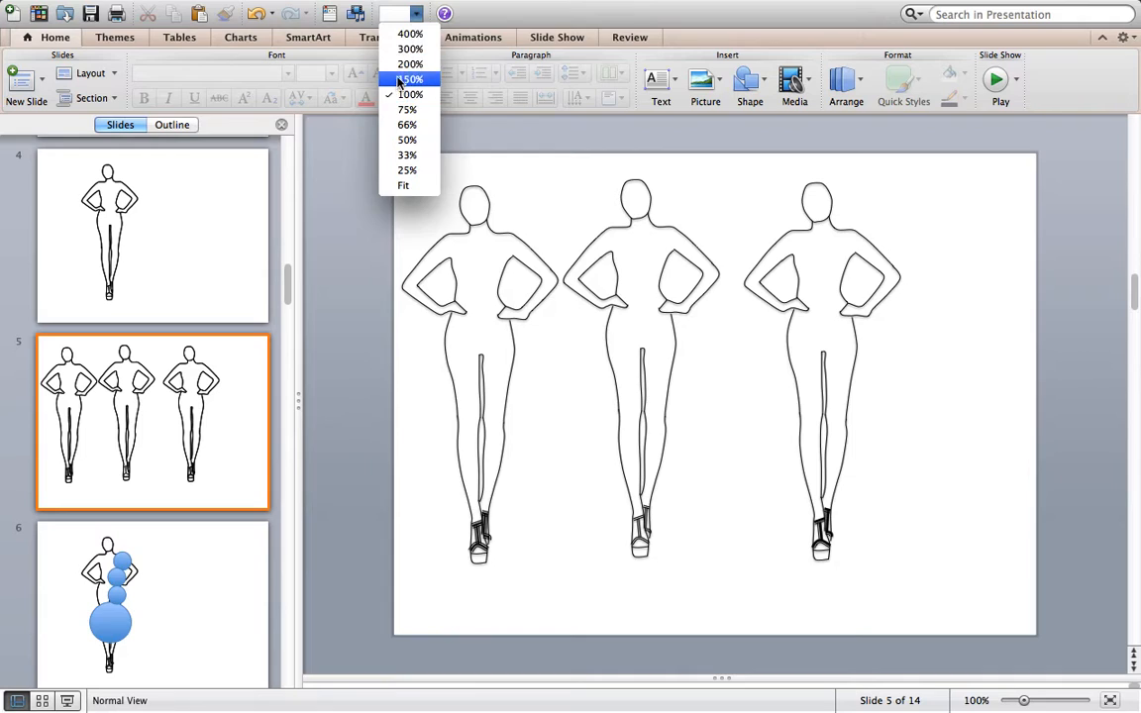
click(396, 79)
scroll(572, 369, down, 5)
scroll(570, 368, up, 5)
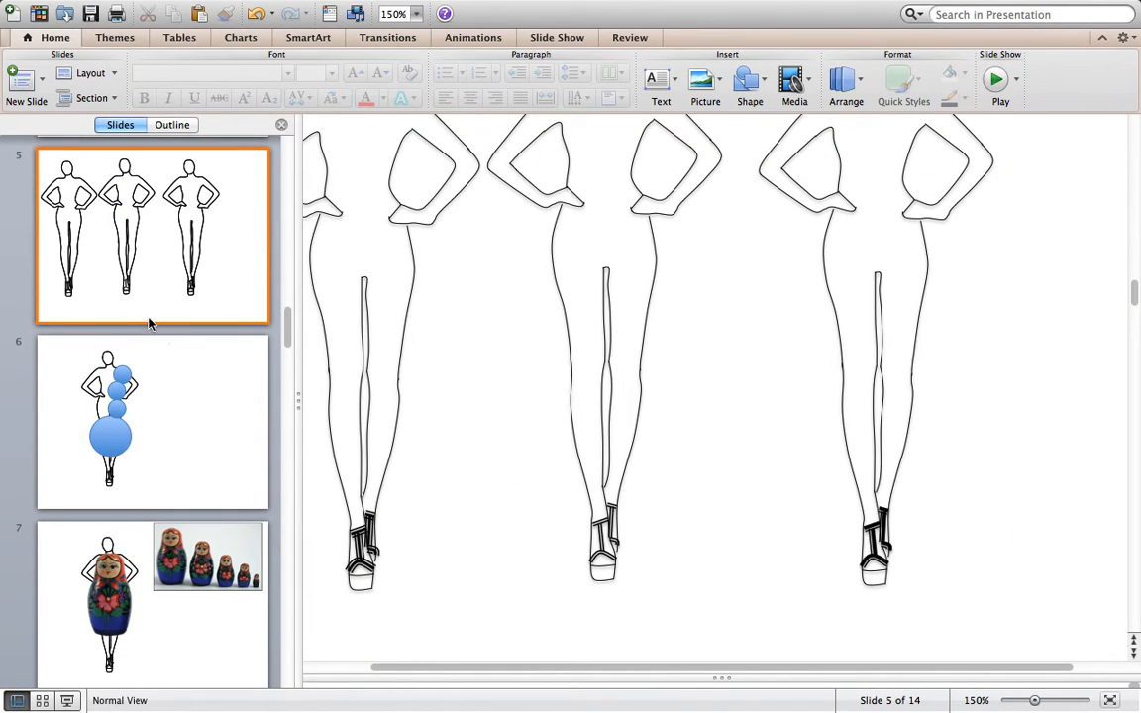
click(397, 15)
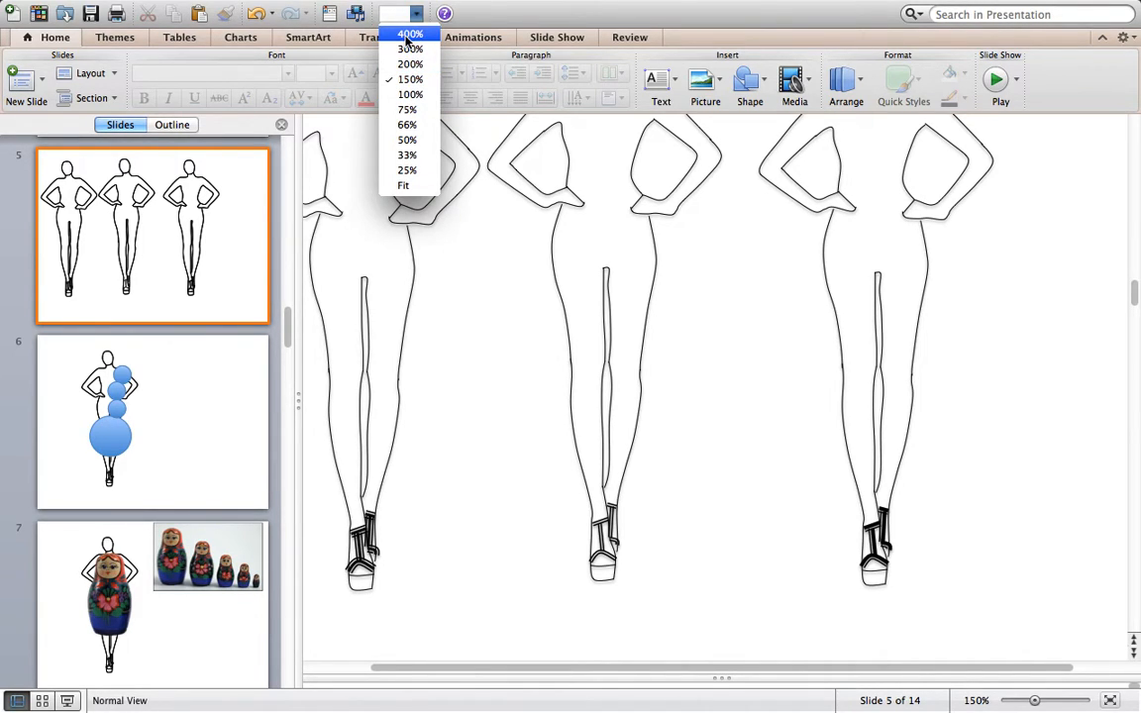
click(407, 35)
click(416, 13)
click(414, 95)
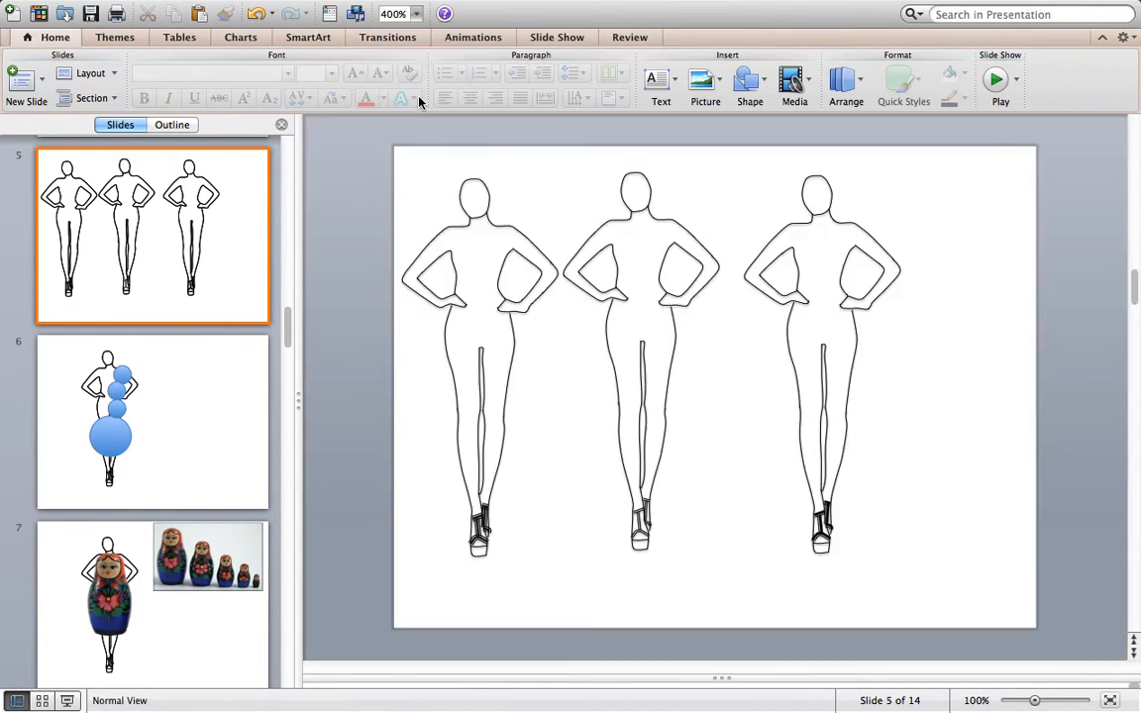
Step: Insert a triangle on slide 6 and place it over the figure's hip, overlapping the third small circle and the large circle
click(139, 449)
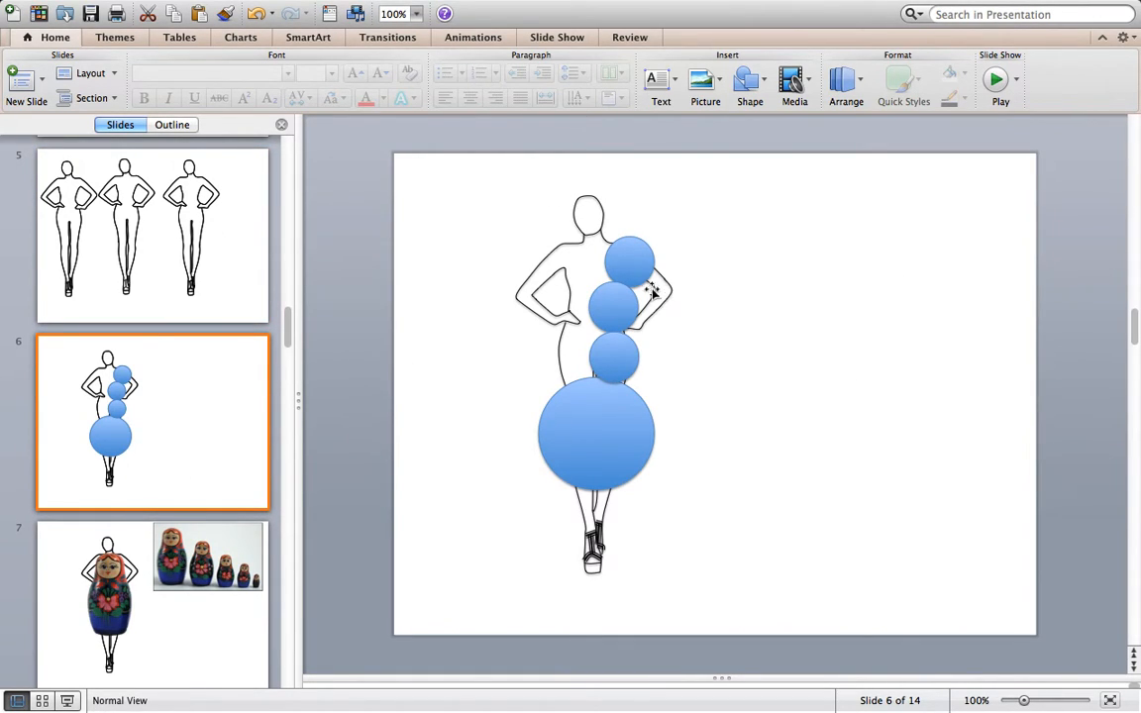
click(606, 315)
click(750, 81)
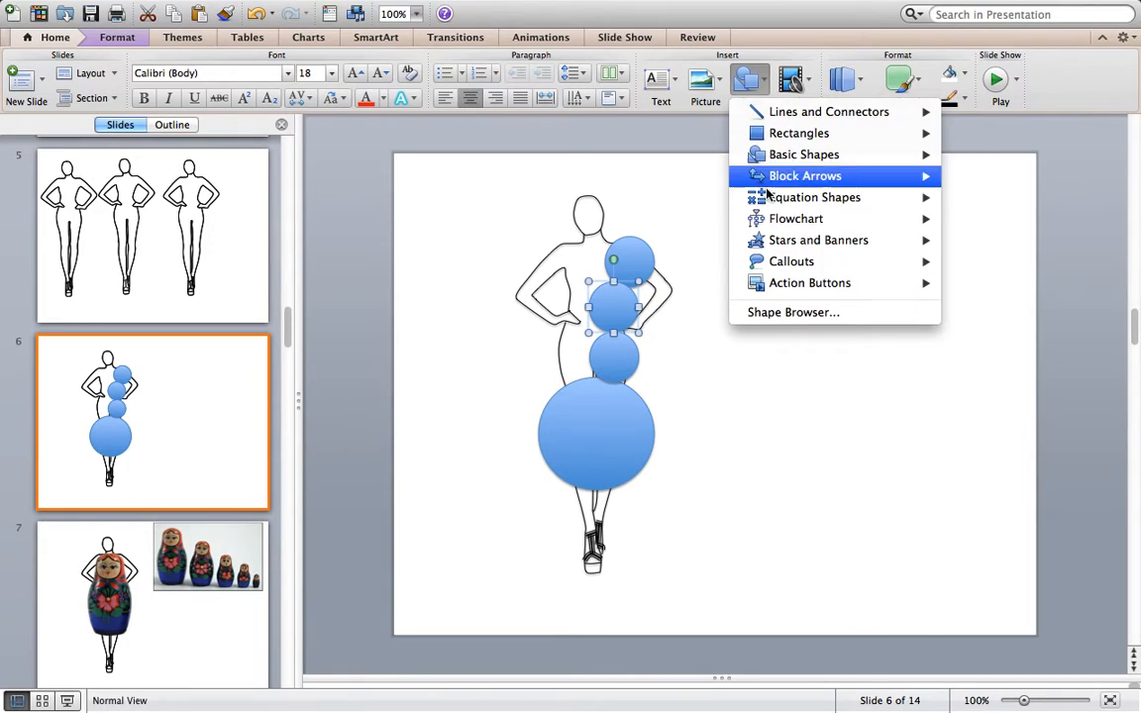
mouse_move(803, 159)
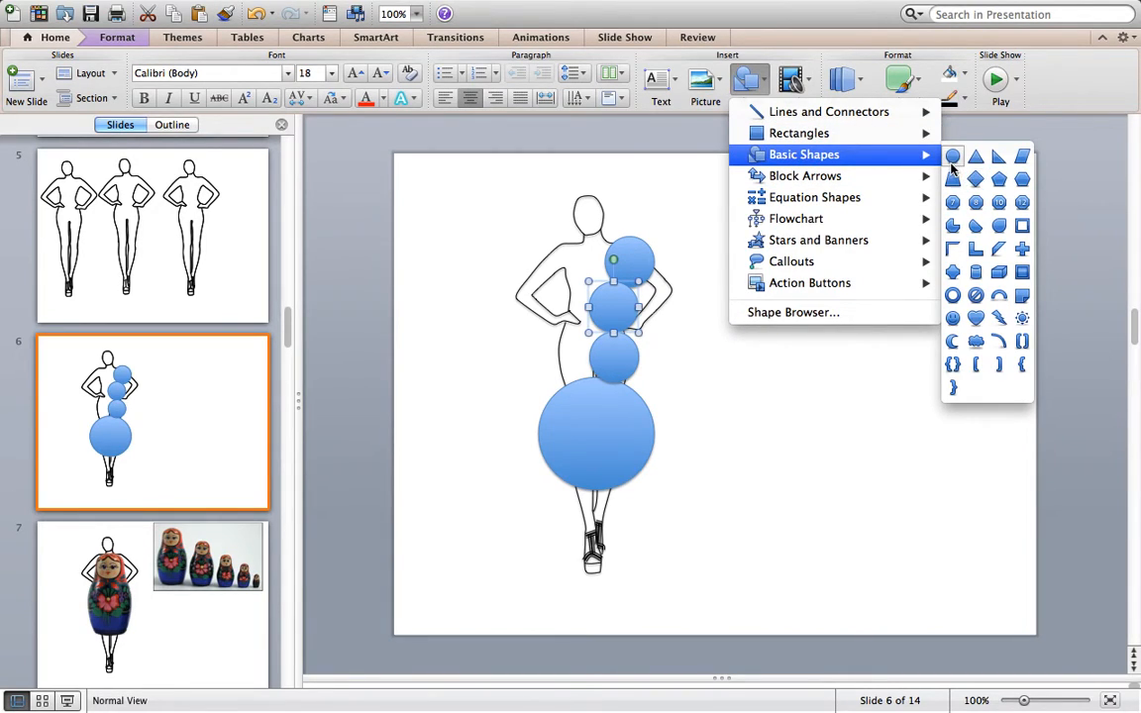
click(954, 157)
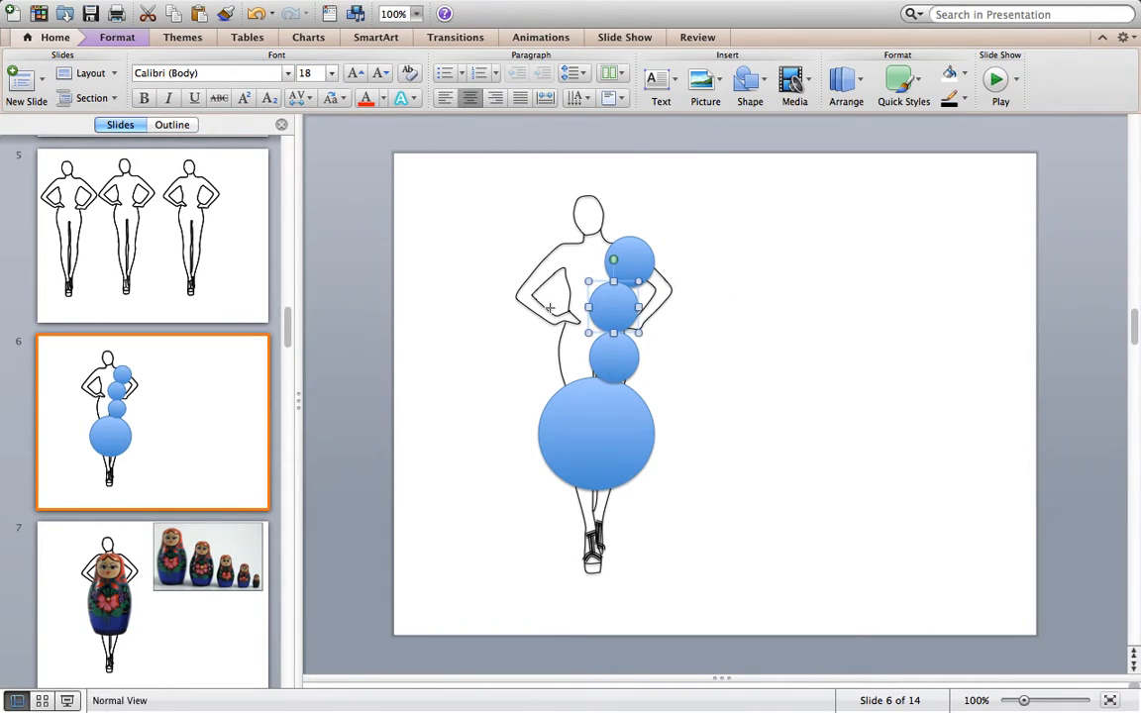
click(506, 292)
key(super+z)
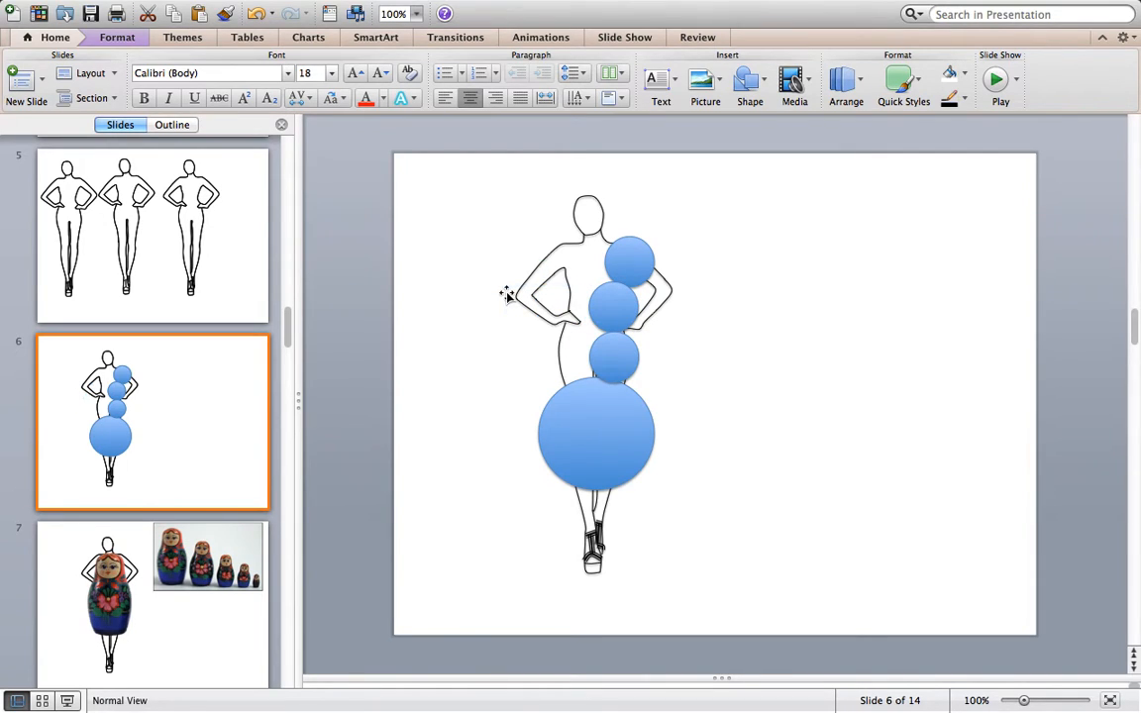
key(super+y)
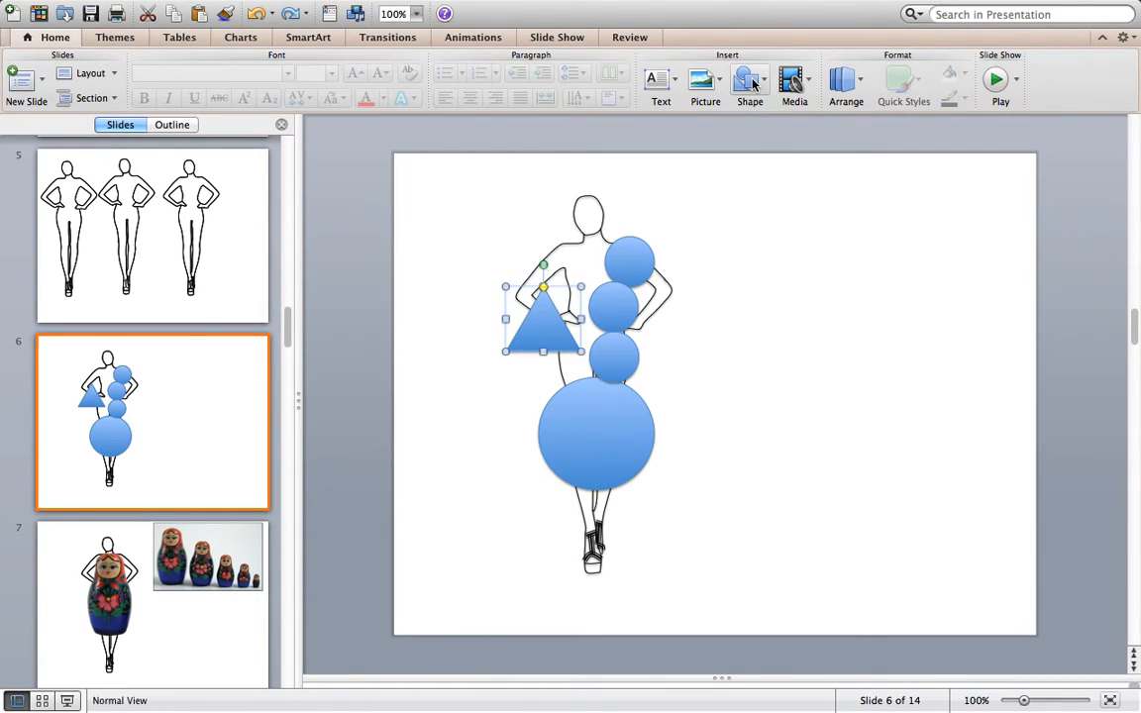
drag(562, 334, 606, 376)
click(828, 407)
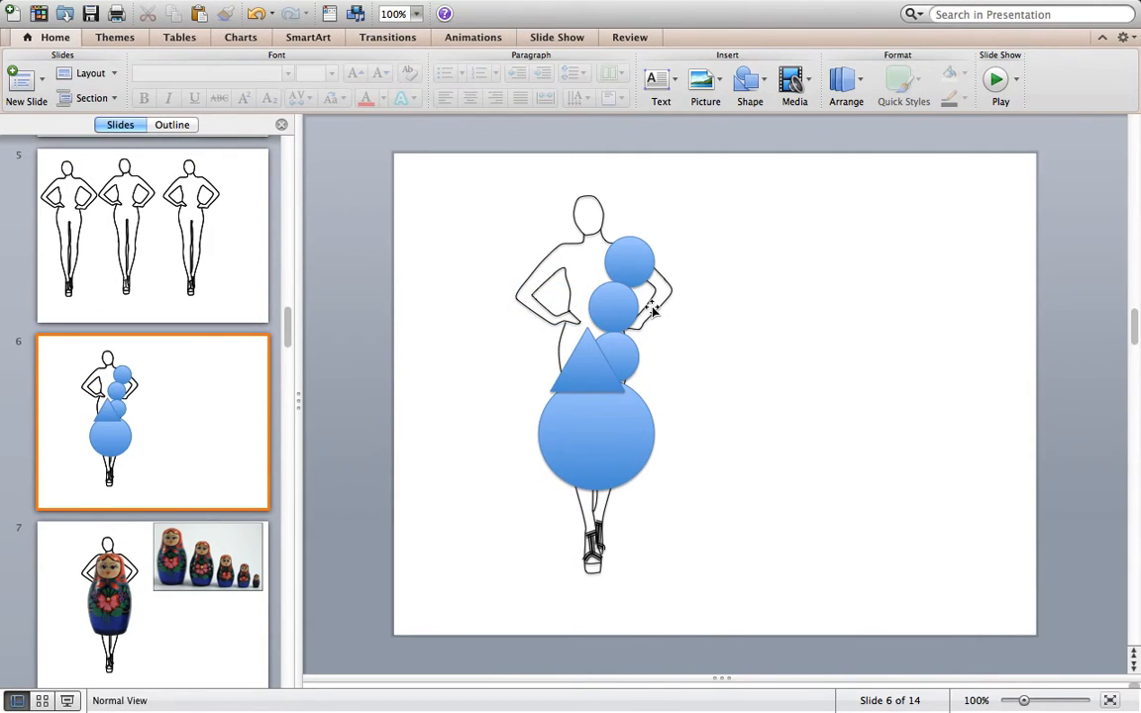
click(763, 82)
mouse_move(842, 112)
click(998, 160)
click(154, 432)
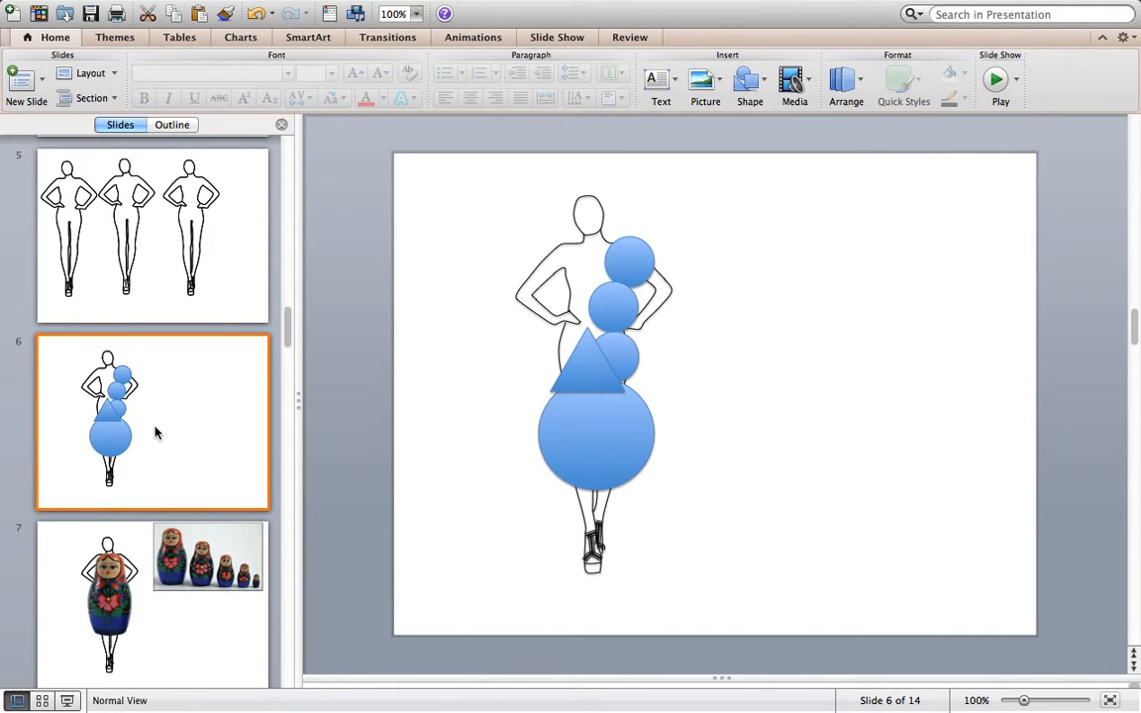
Step: Crop the right side of the nesting doll picture covering the figure on slide 7 to a width of 6.7 cm
click(247, 574)
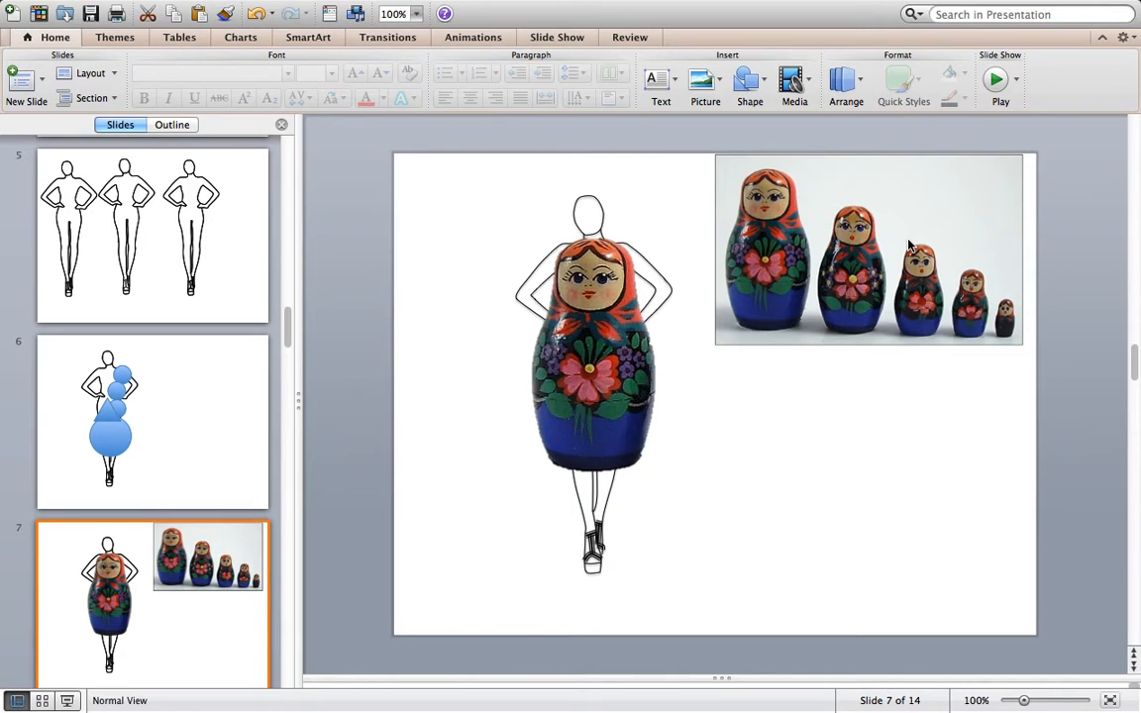
click(913, 282)
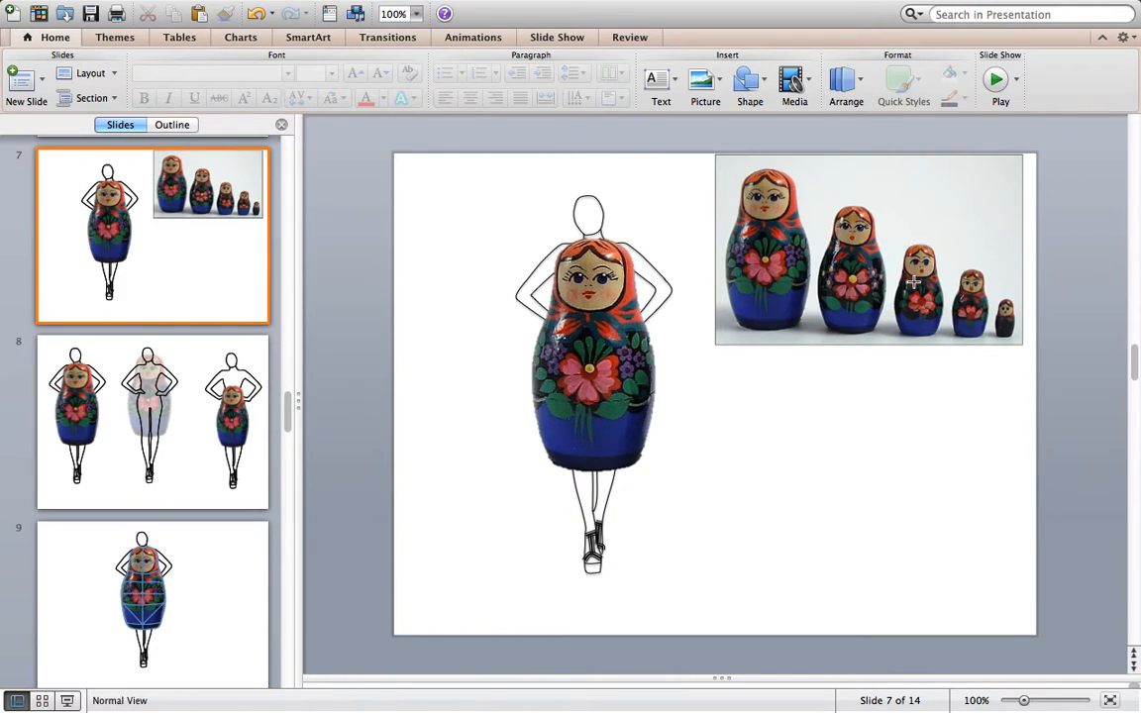
click(874, 403)
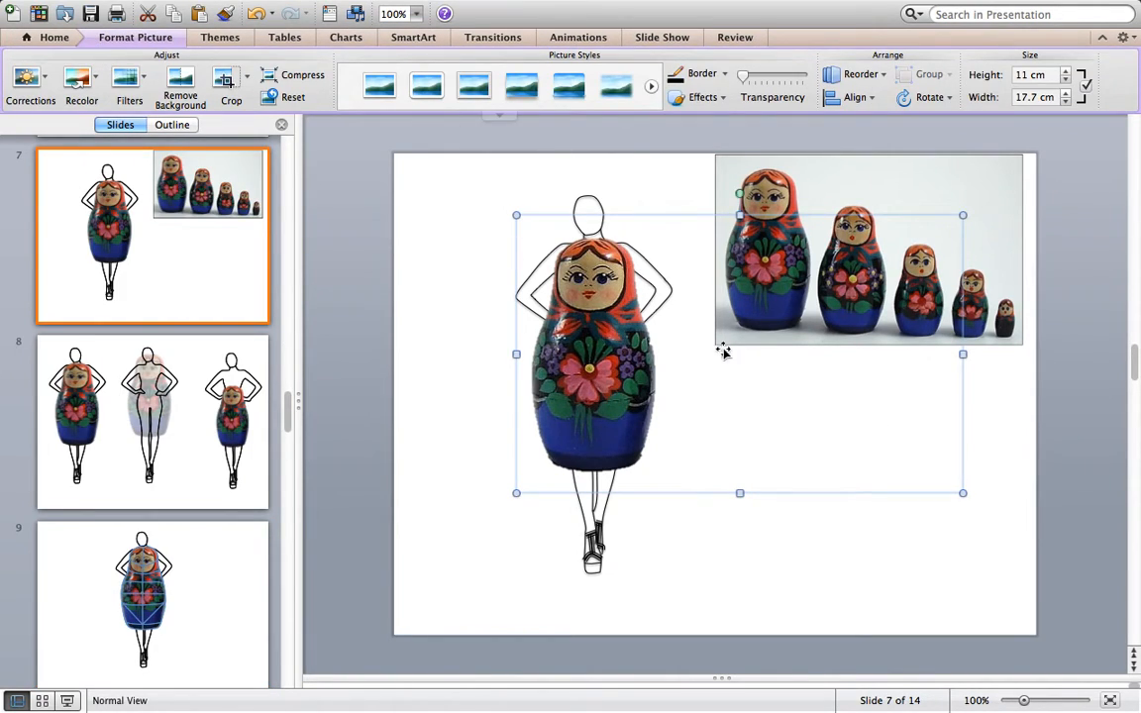
click(226, 84)
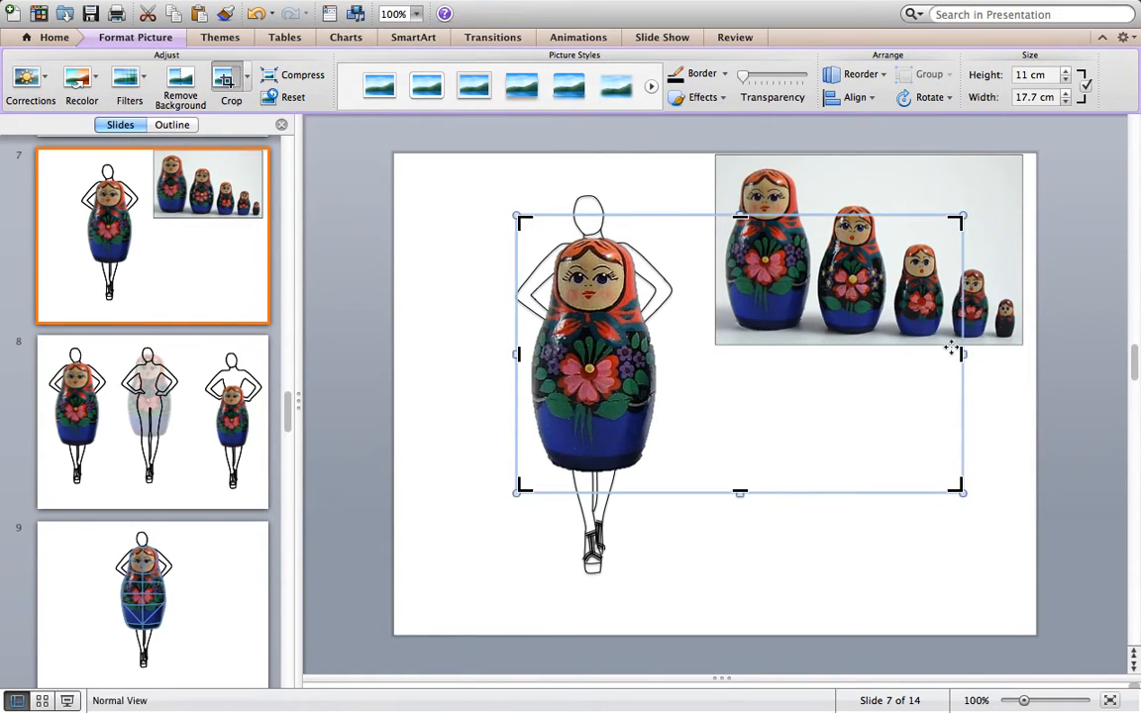
drag(961, 353, 684, 346)
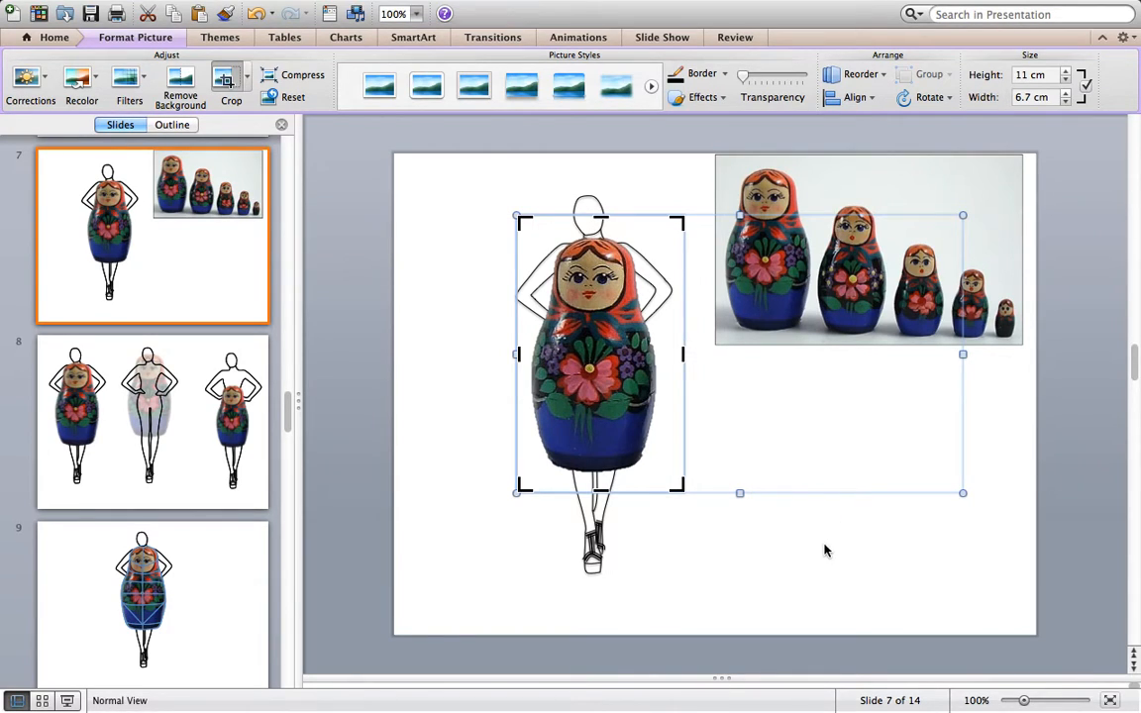
click(713, 528)
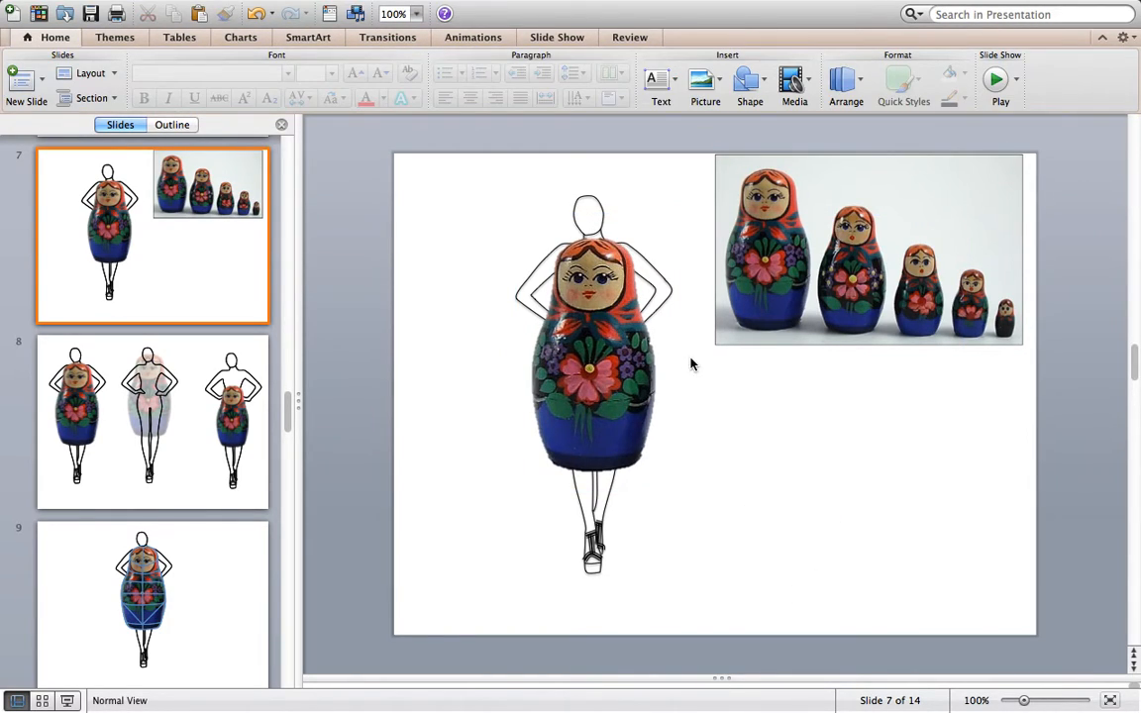
Step: Remove the background of the five-doll photo on slide 7, extending the kept area to the photo's left edge around the largest doll
drag(860, 293, 861, 286)
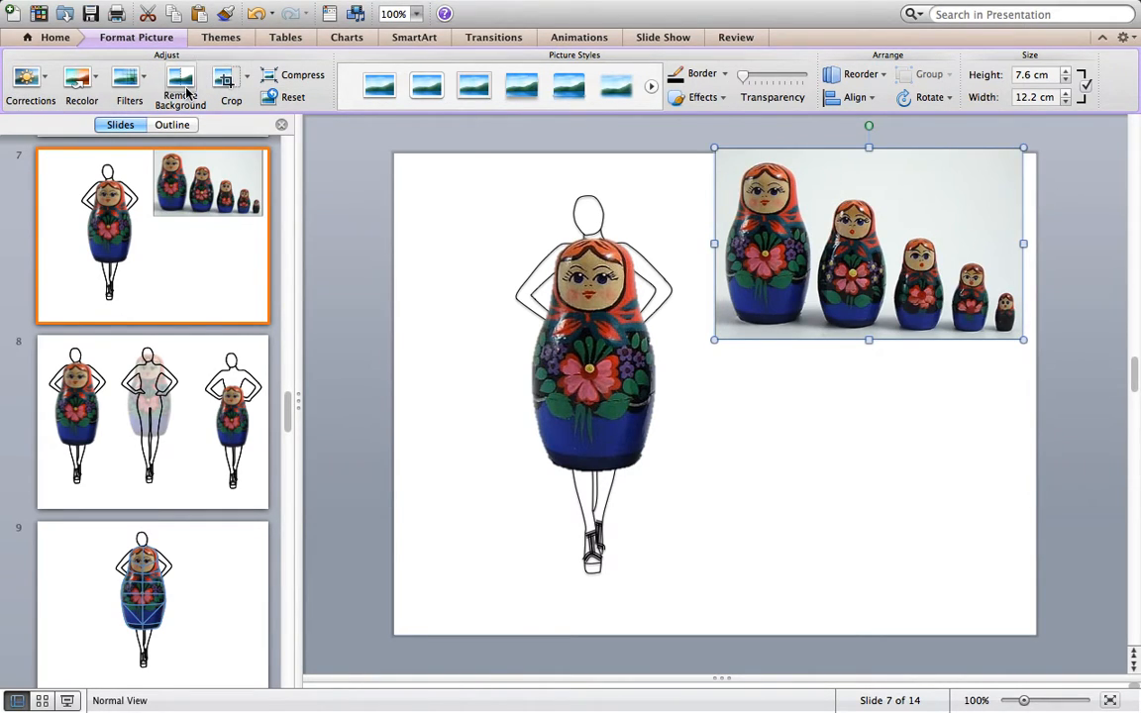
click(141, 83)
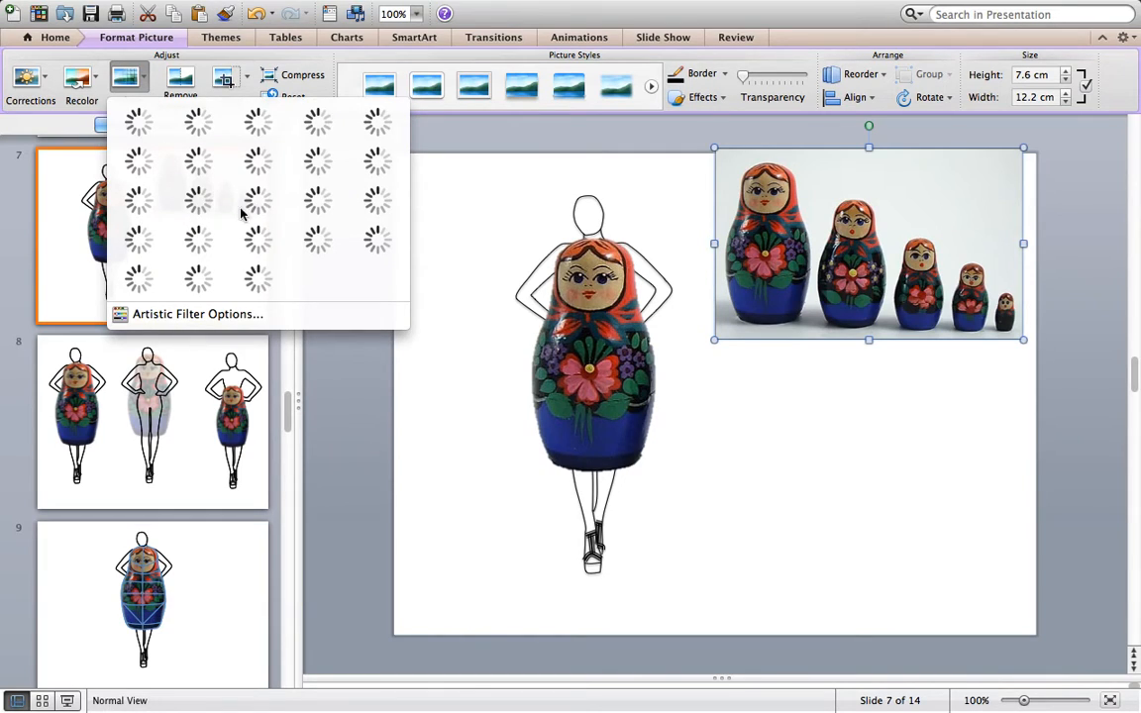
click(426, 366)
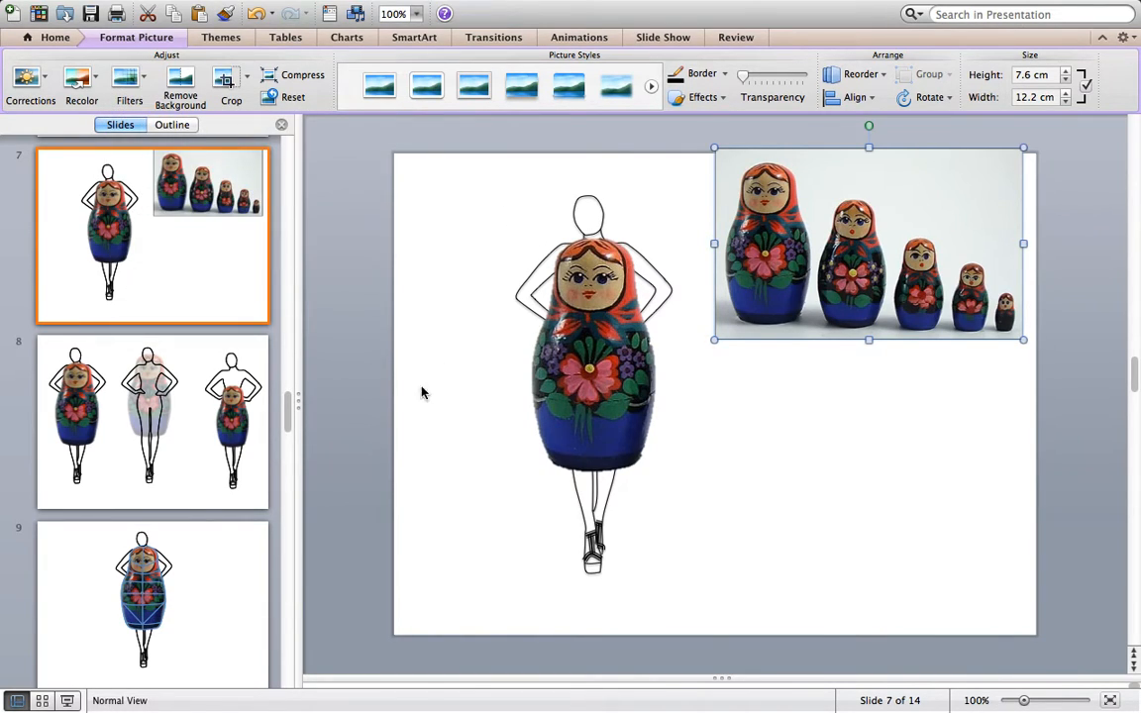
click(181, 99)
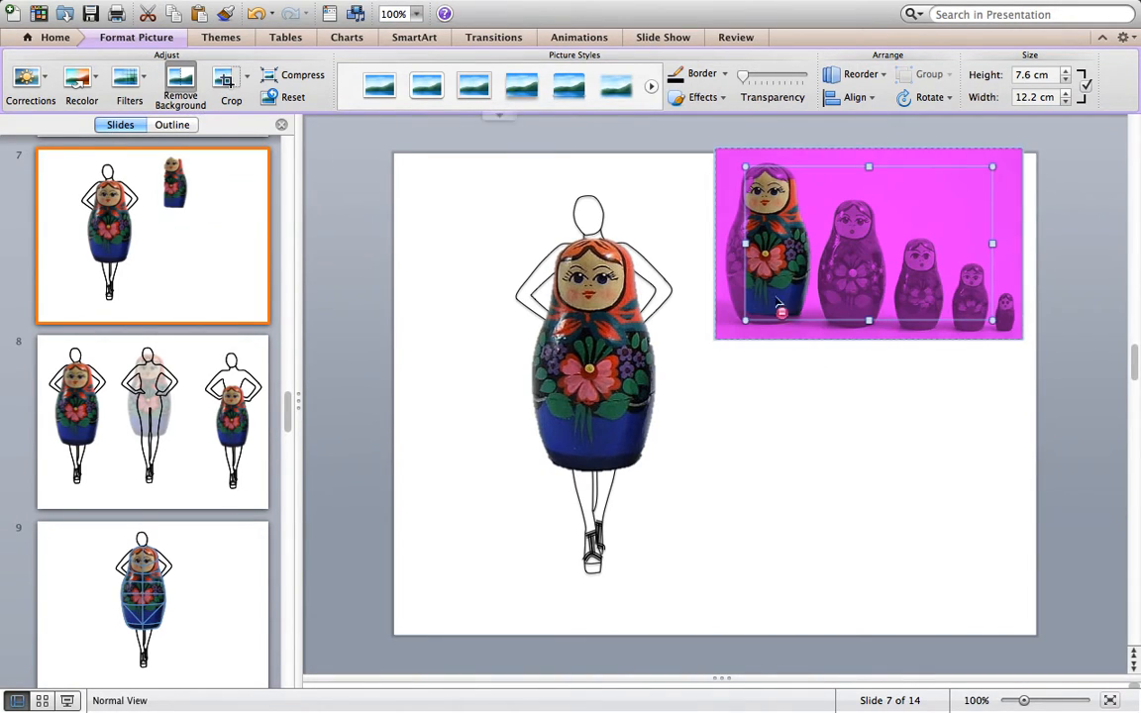
drag(745, 244, 714, 244)
click(857, 433)
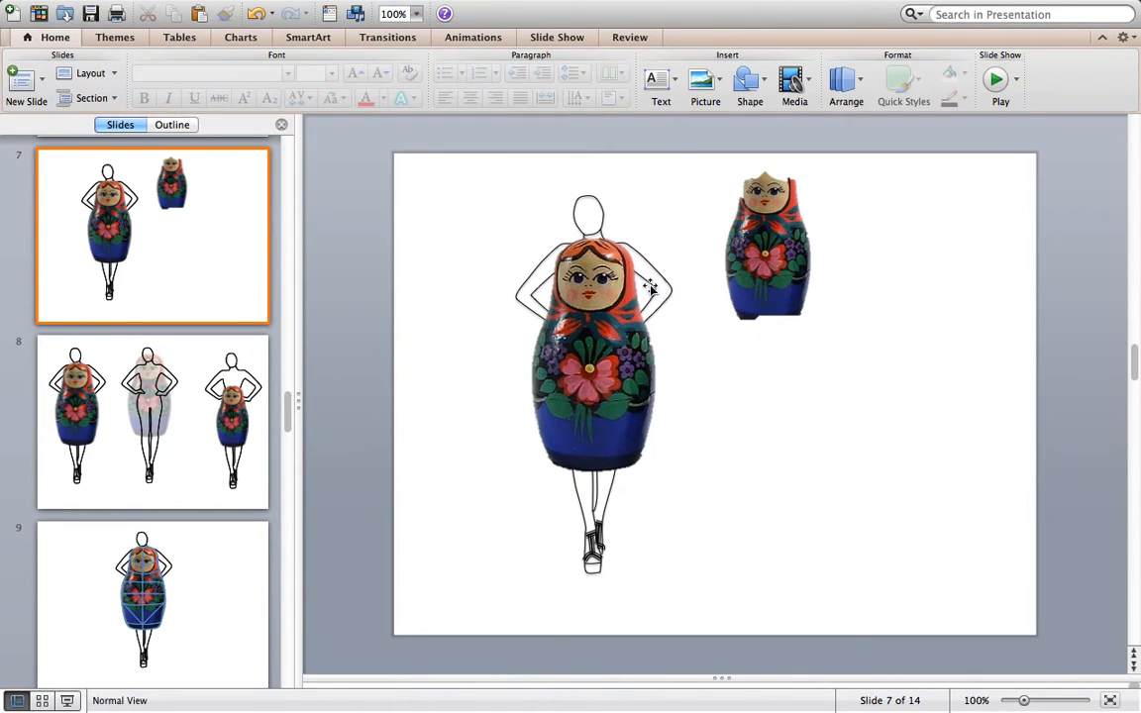
Step: Delete the cut-out nesting doll photo beside the figure on slide 7
click(745, 274)
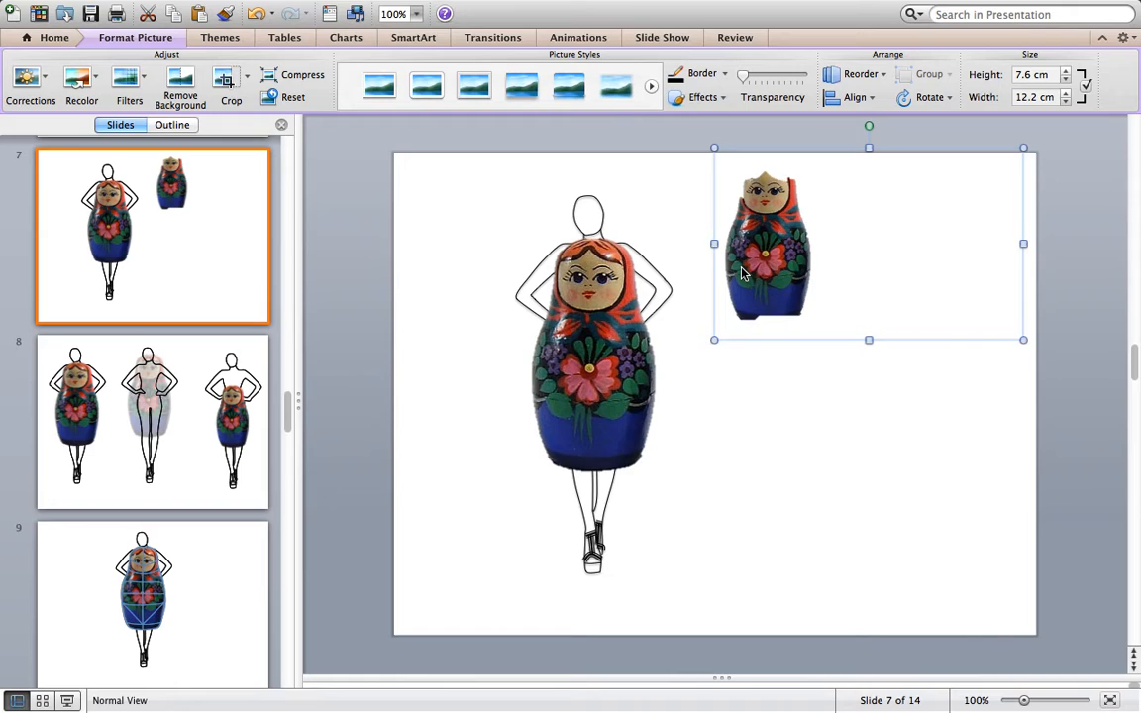
key(Delete)
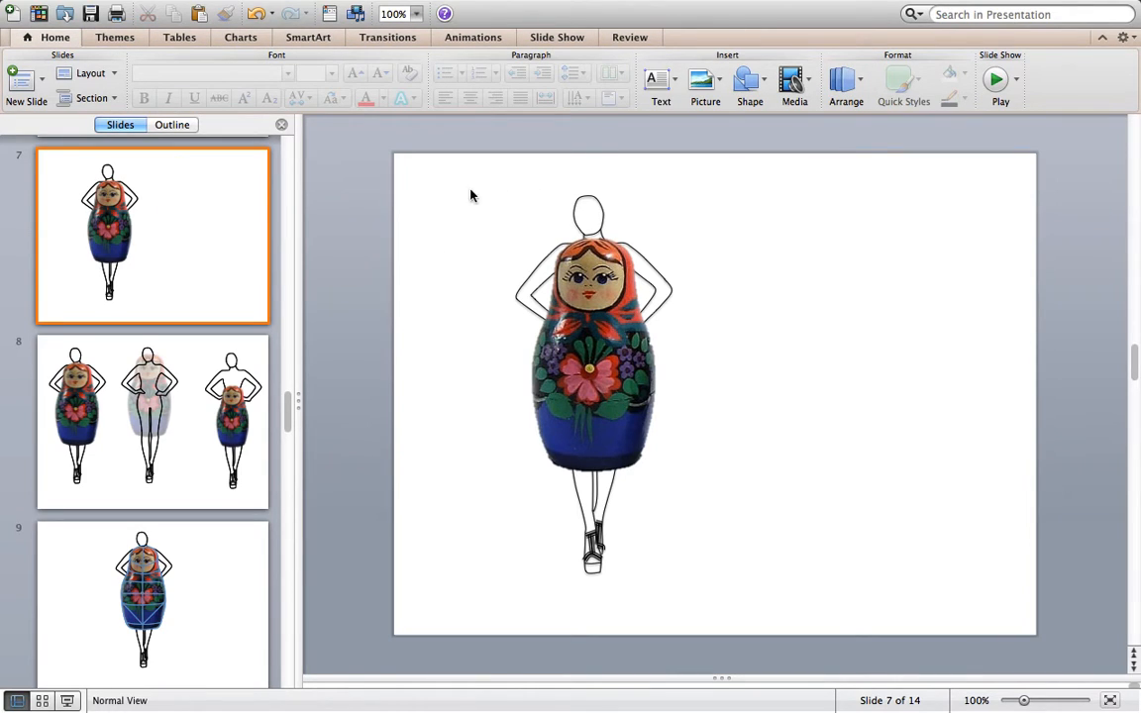
Step: Send the nesting doll picture on the first figure of slide 8 behind the figure's outline
click(96, 400)
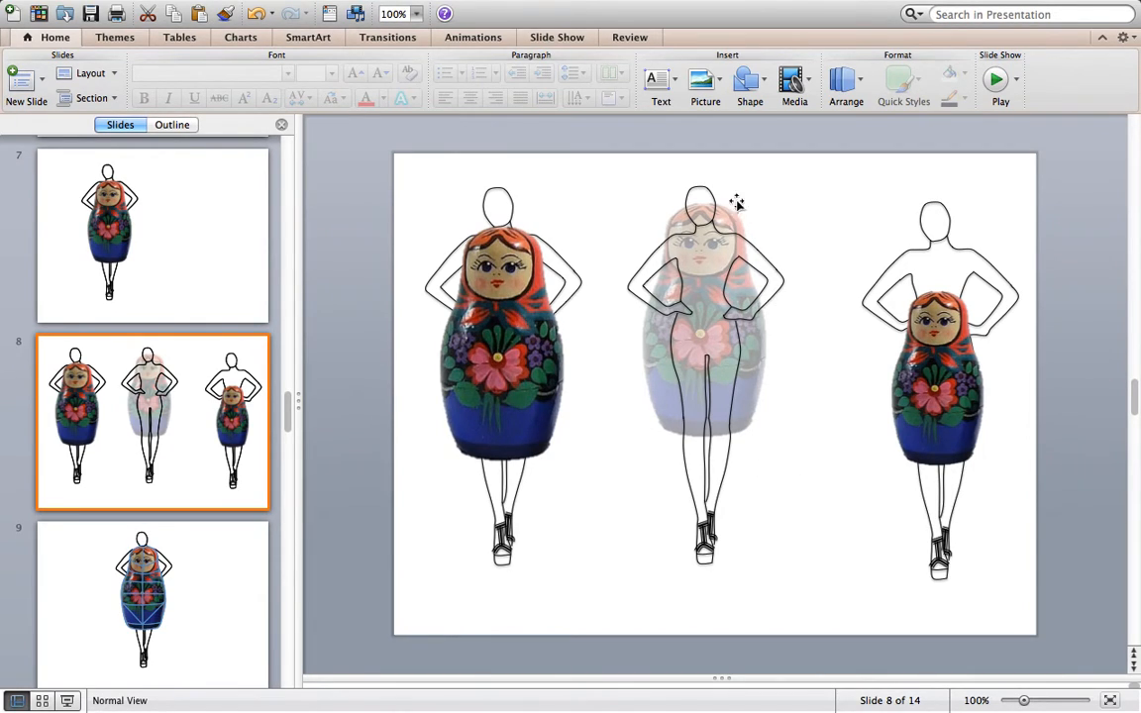
click(753, 384)
click(540, 382)
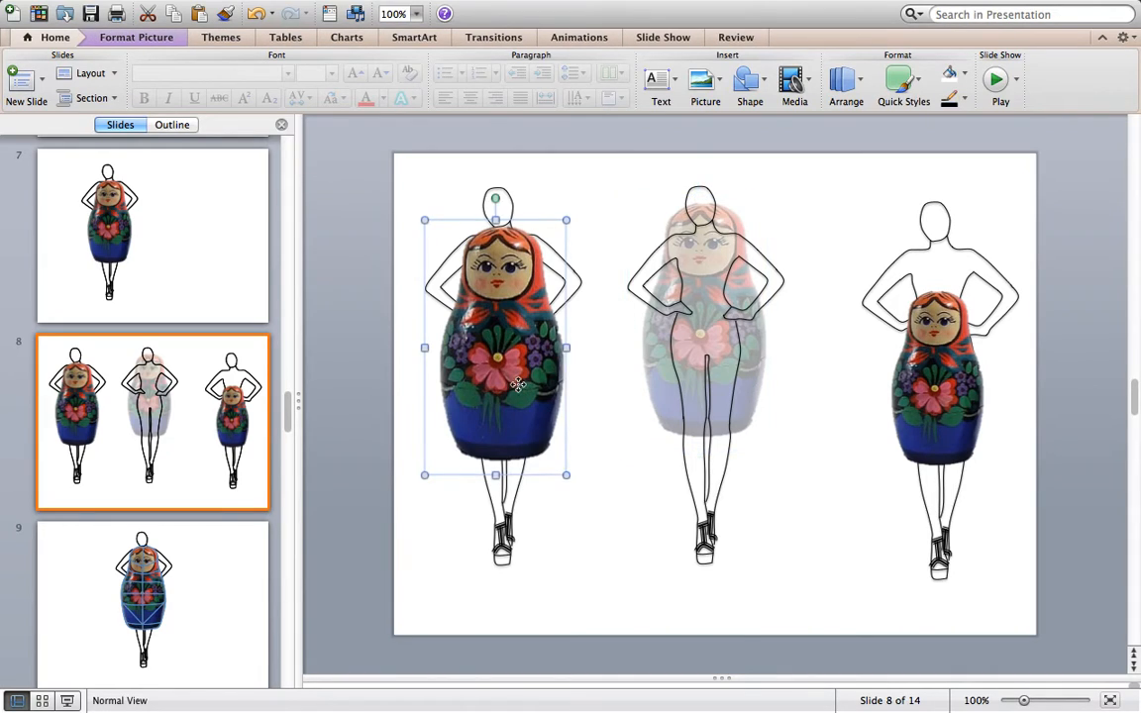
right_click(518, 383)
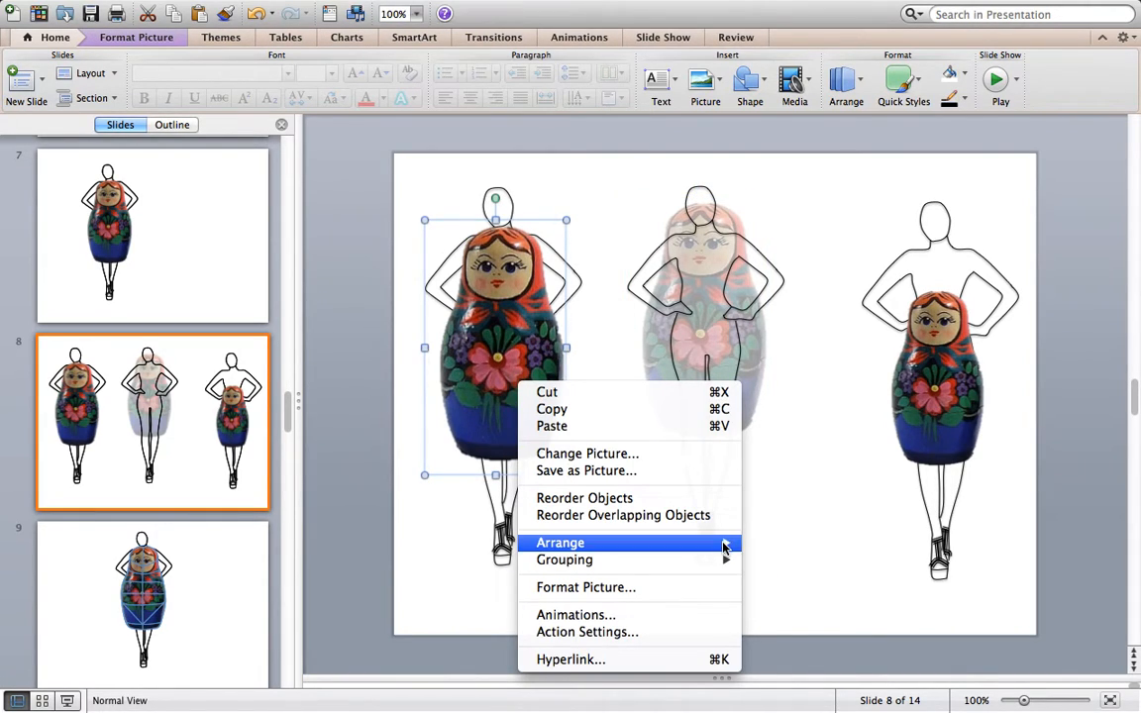
mouse_move(728, 543)
click(800, 561)
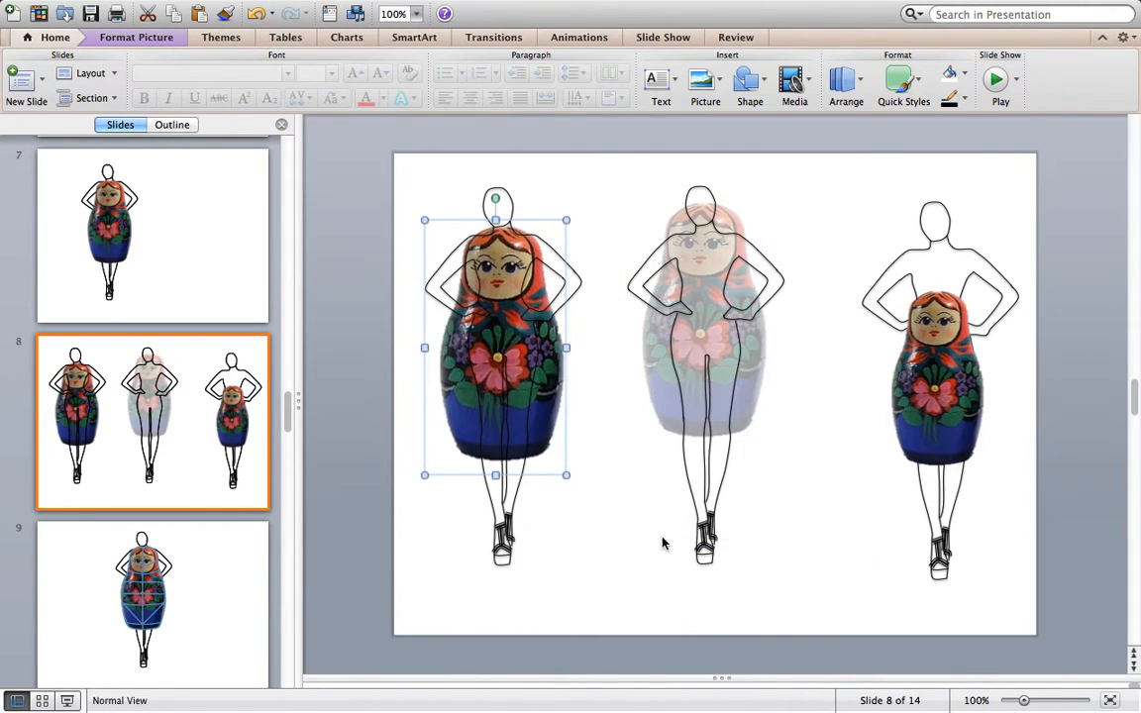
click(611, 432)
Step: Make the nesting doll picture behind the first figure on slide 8 about half transparent
click(553, 382)
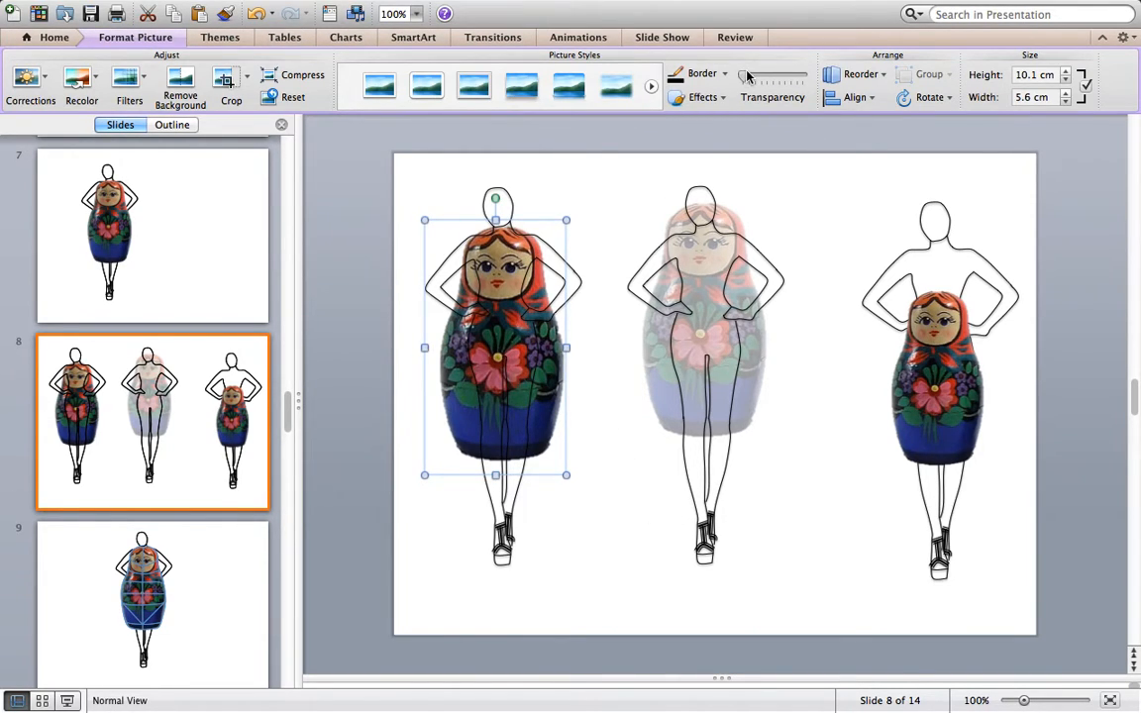
drag(746, 77, 782, 78)
click(614, 209)
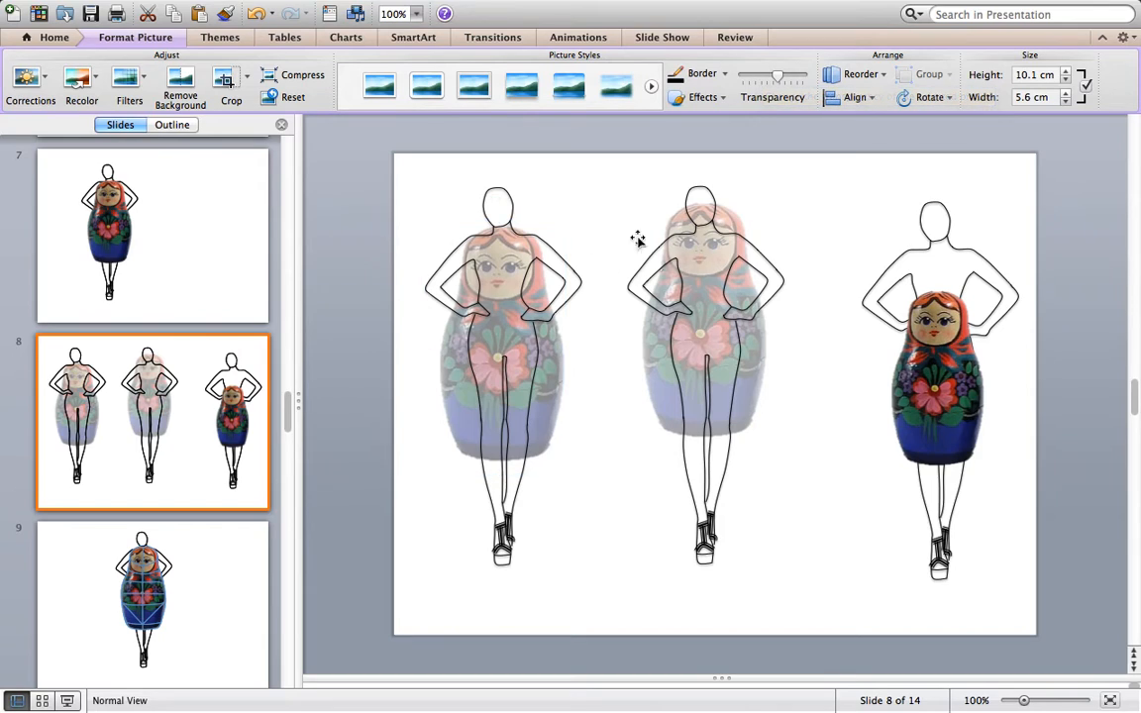
Step: Compare the doll pictures on slides 7 and 8 with the garment lines drawn on slides 9 and 10
click(959, 380)
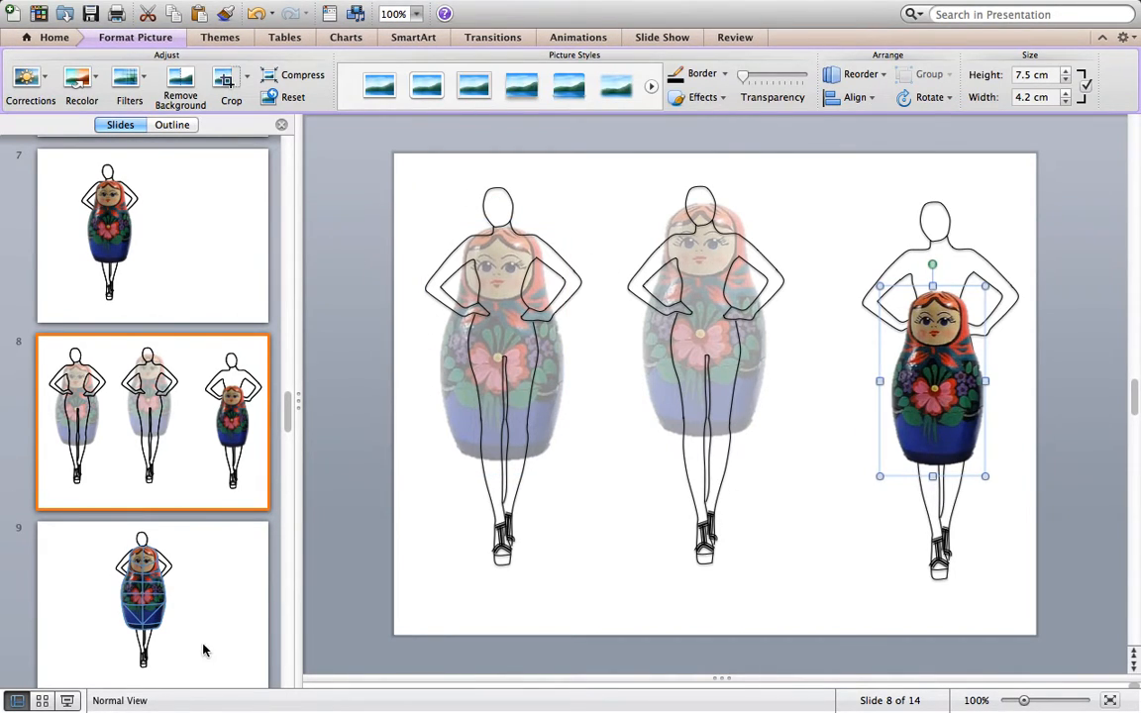
click(176, 592)
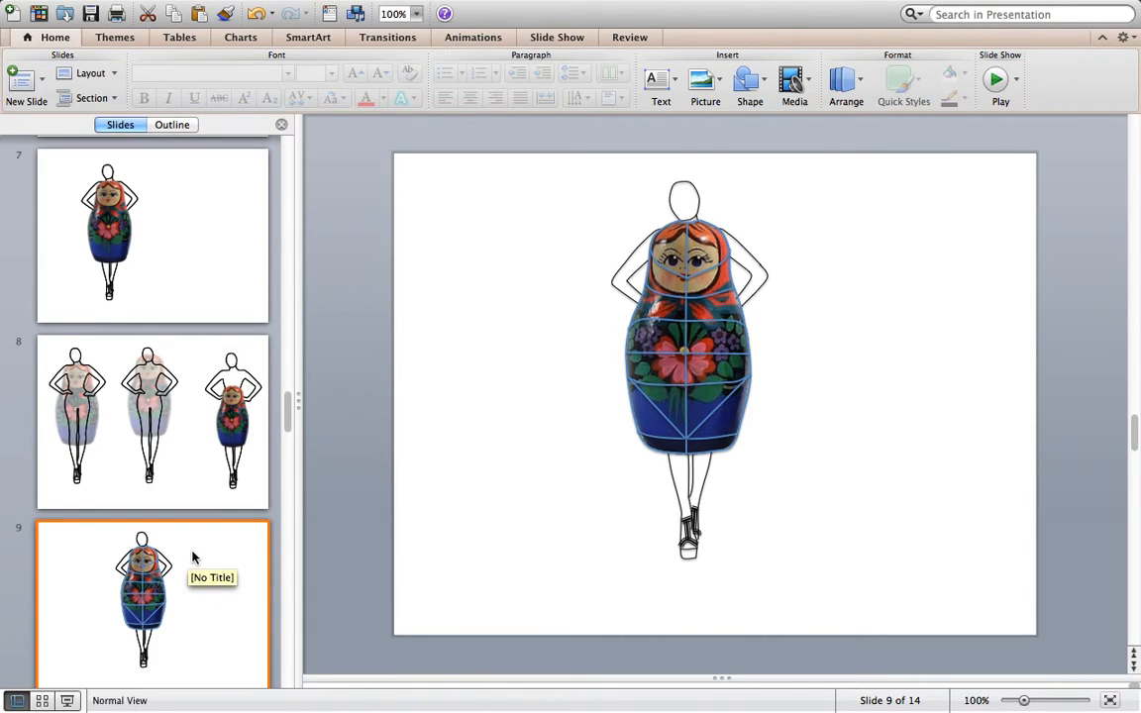
click(126, 243)
click(631, 382)
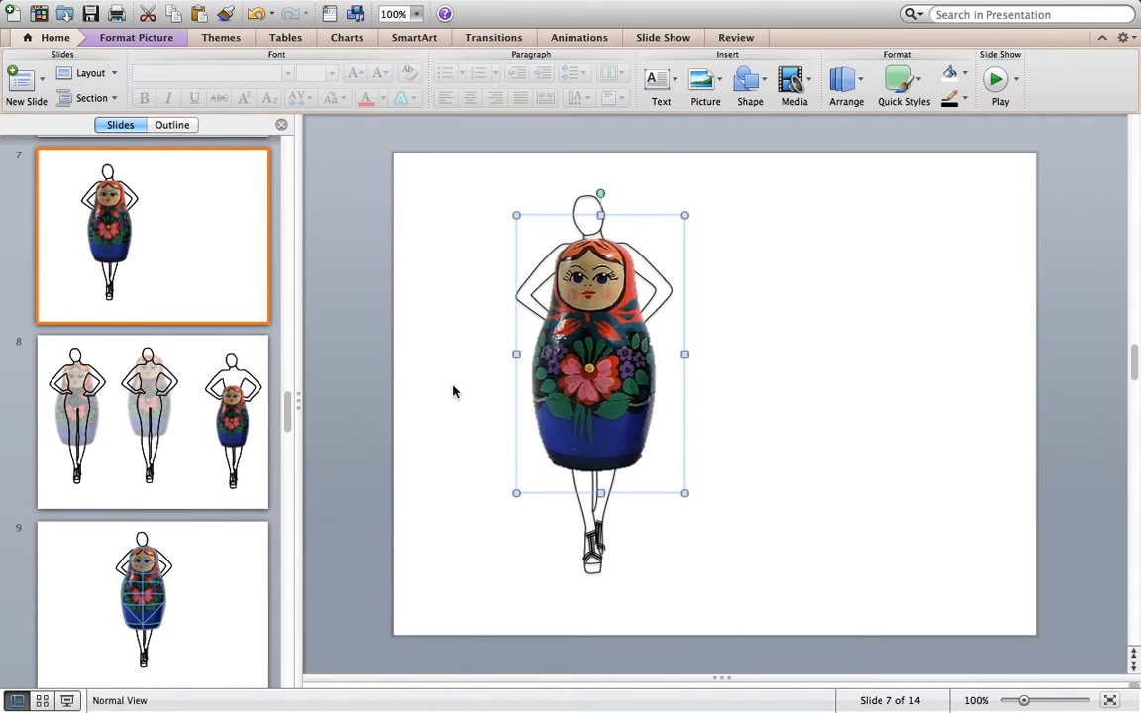
click(170, 604)
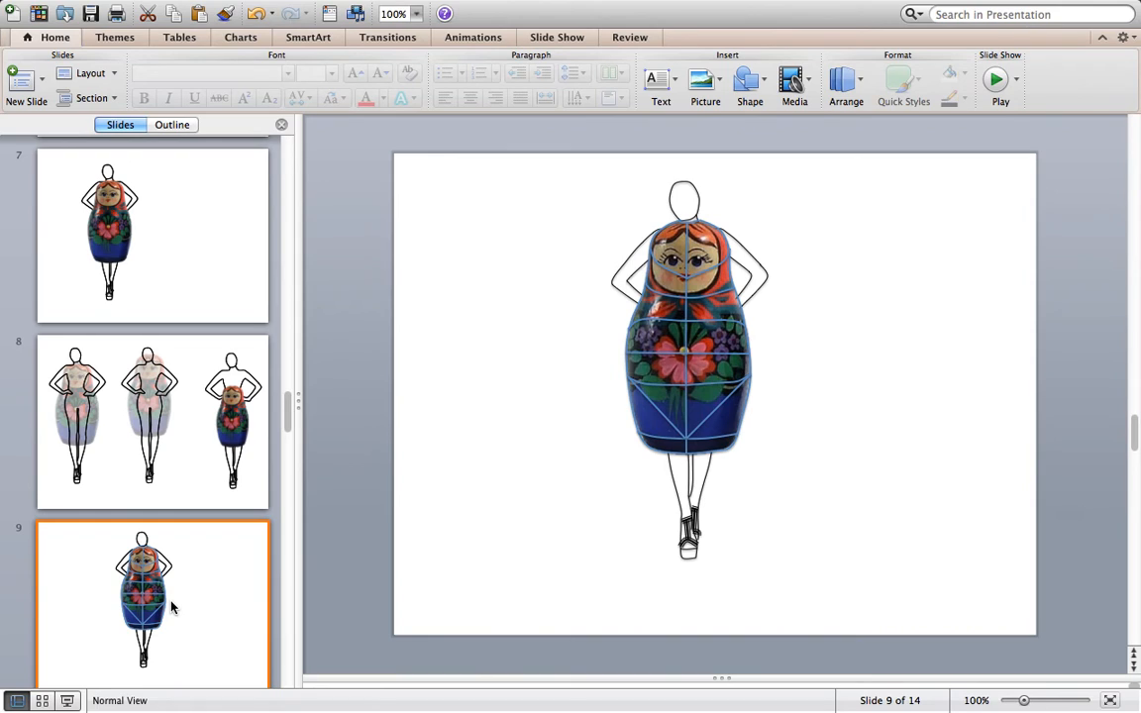
key(Down)
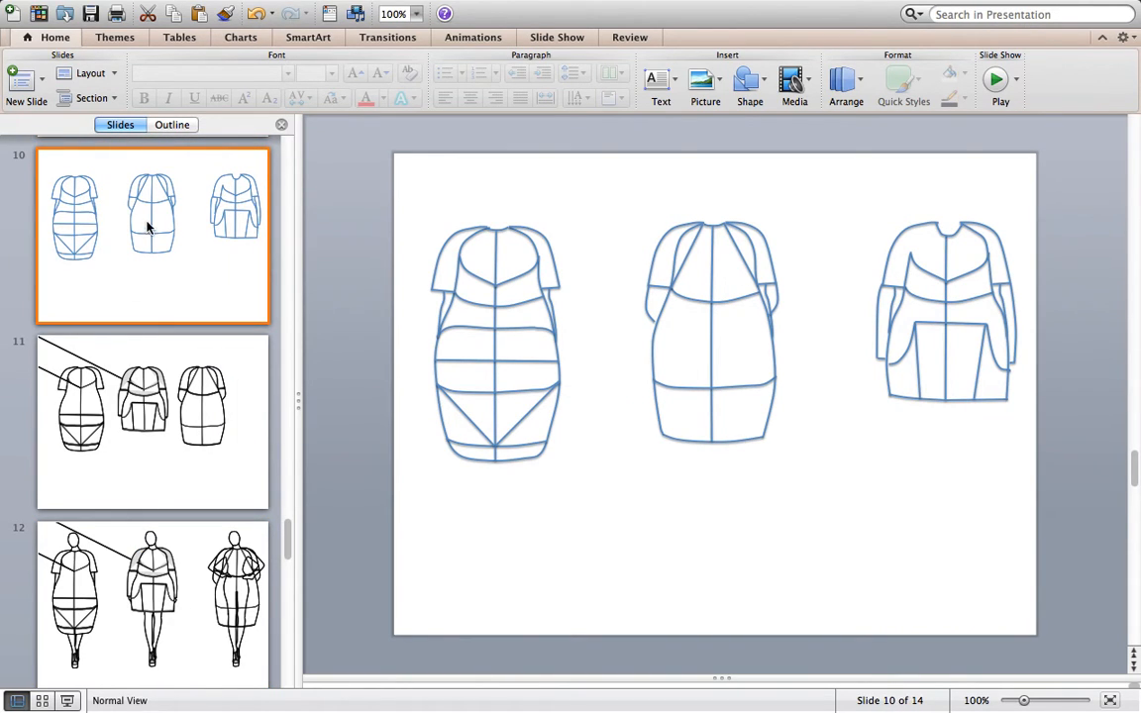
Step: Delete the model figure and the nesting doll picture on slide 9, keeping only the blue garment lines
key(Up)
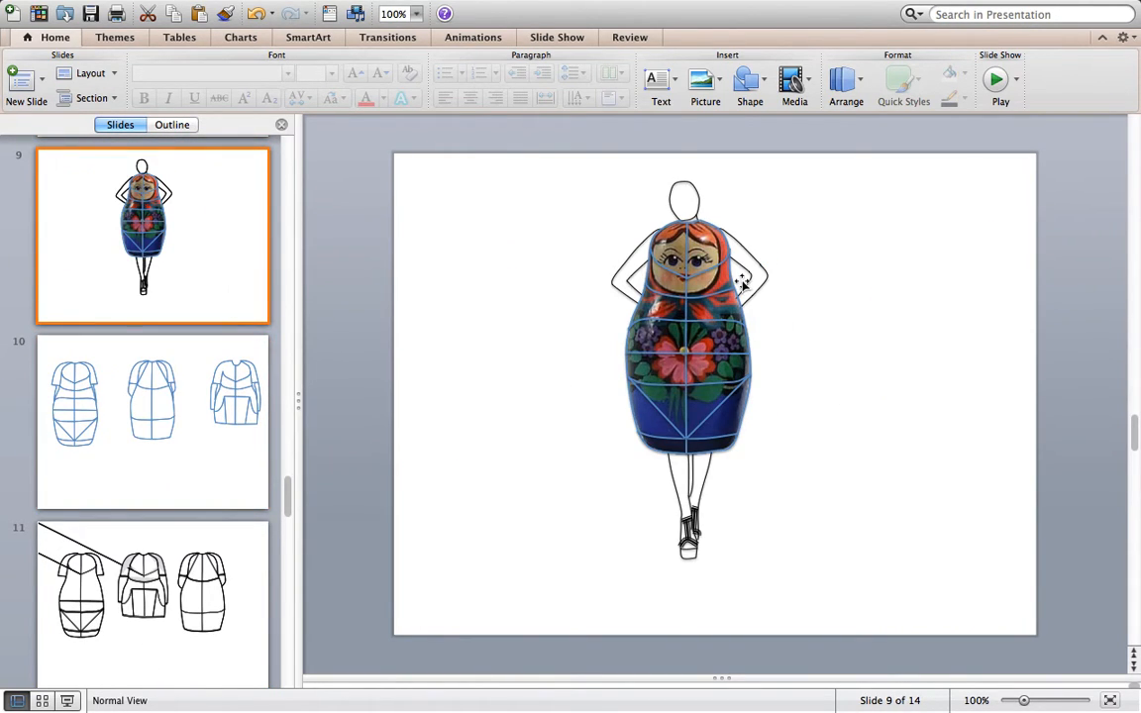
click(700, 202)
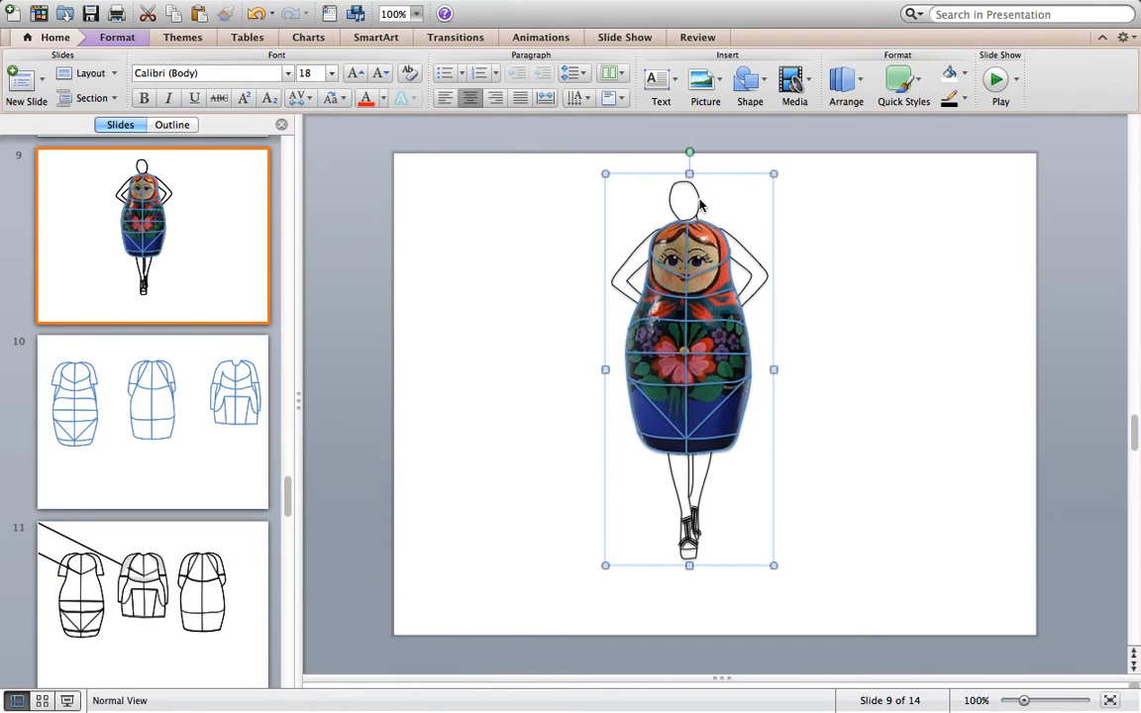
key(Delete)
click(693, 276)
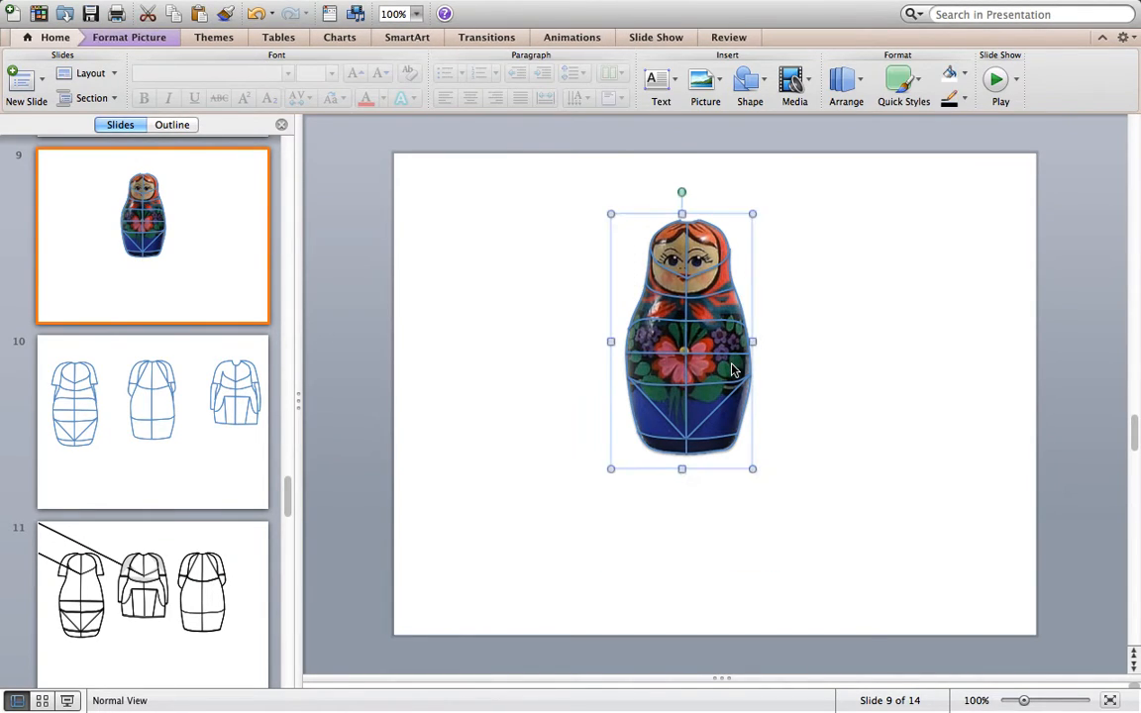
key(Delete)
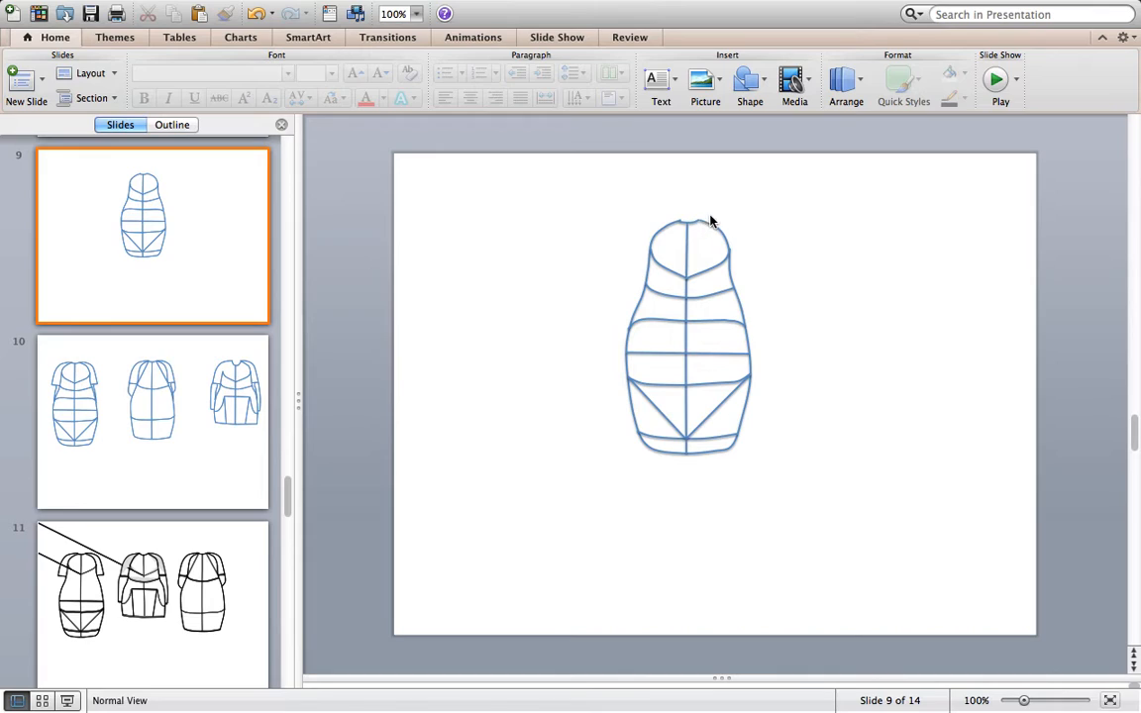
Step: Give all lines of the three garment drawings on slide 10 a thinner weight
click(64, 395)
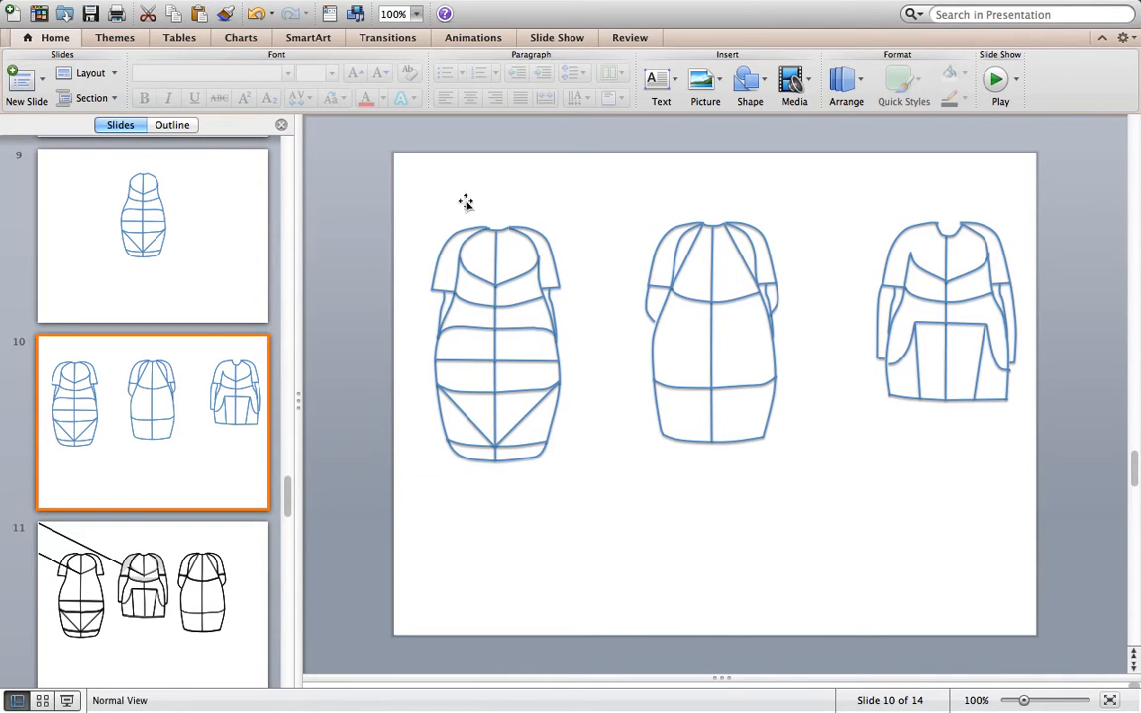
drag(404, 184, 1043, 500)
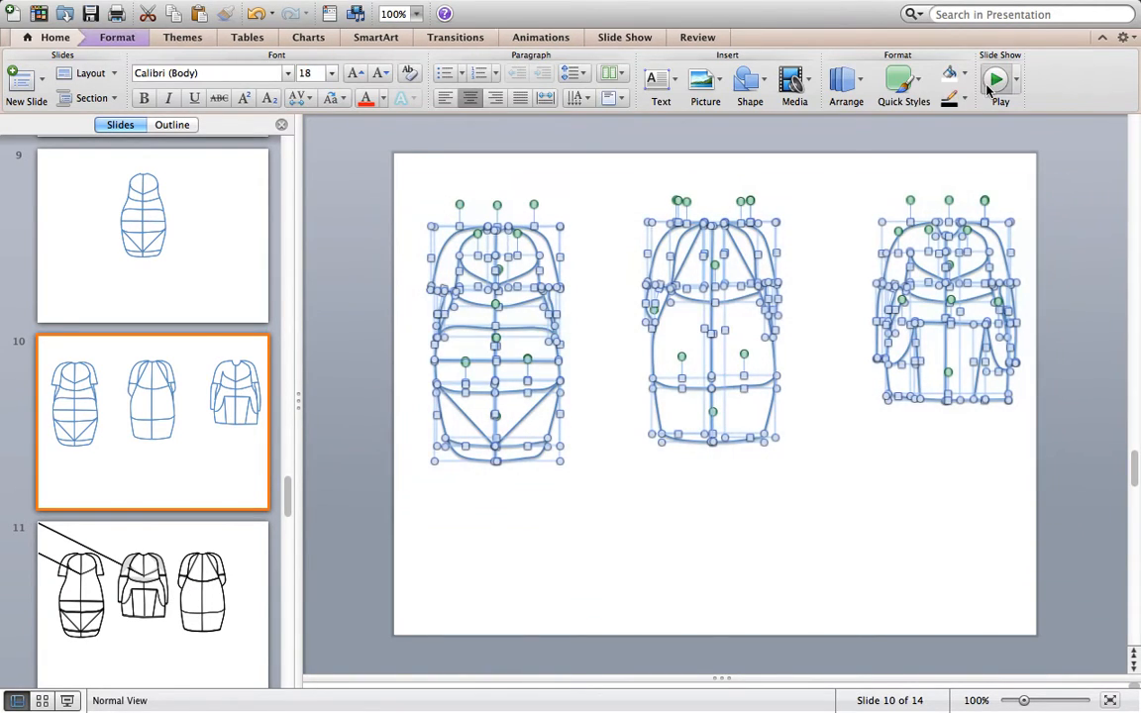
click(966, 102)
mouse_move(1000, 379)
click(872, 375)
click(780, 460)
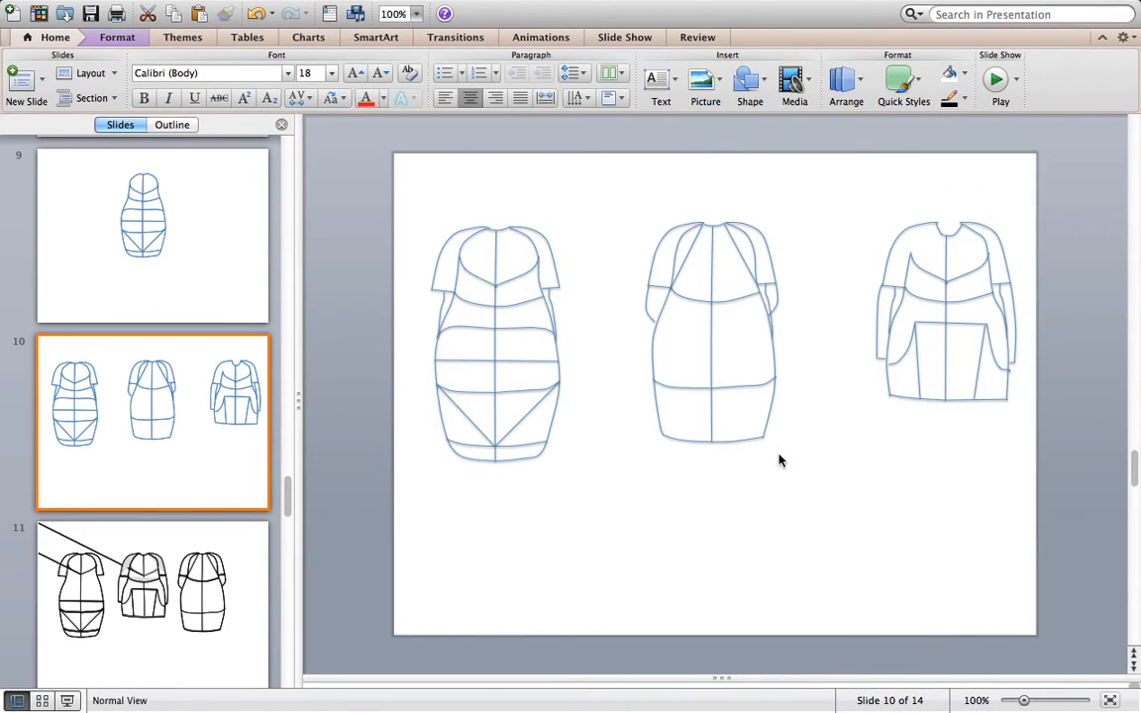
Step: Change the line colour of all three garment drawings on slide 10 to black
click(952, 211)
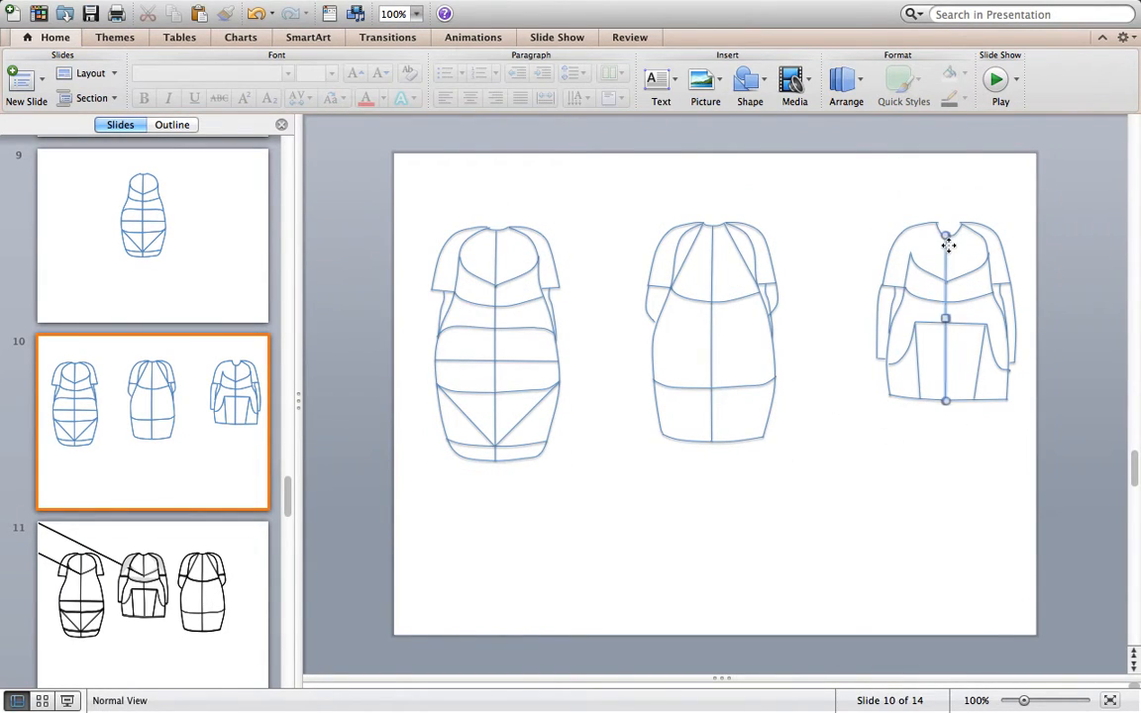
drag(397, 208, 1123, 603)
click(961, 102)
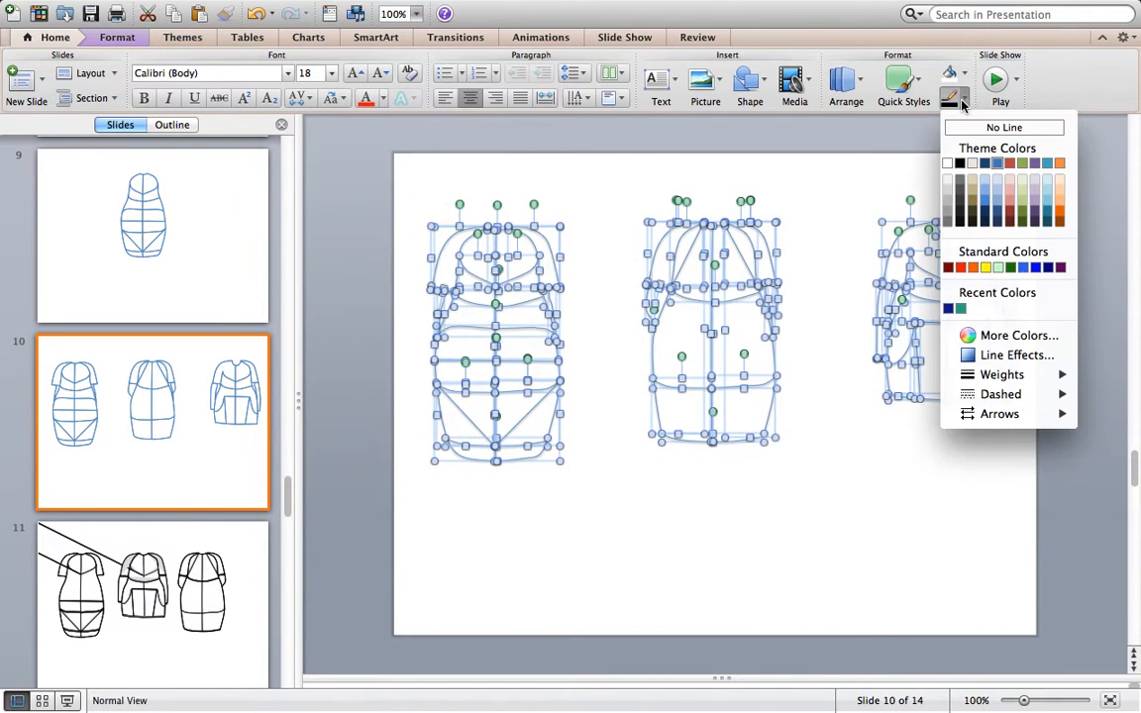
click(961, 164)
click(843, 173)
Step: Compare the plain garments on slide 10 with slide 11, examining the shaded sleeve and chest pieces of the middle garment
click(222, 443)
key(Down)
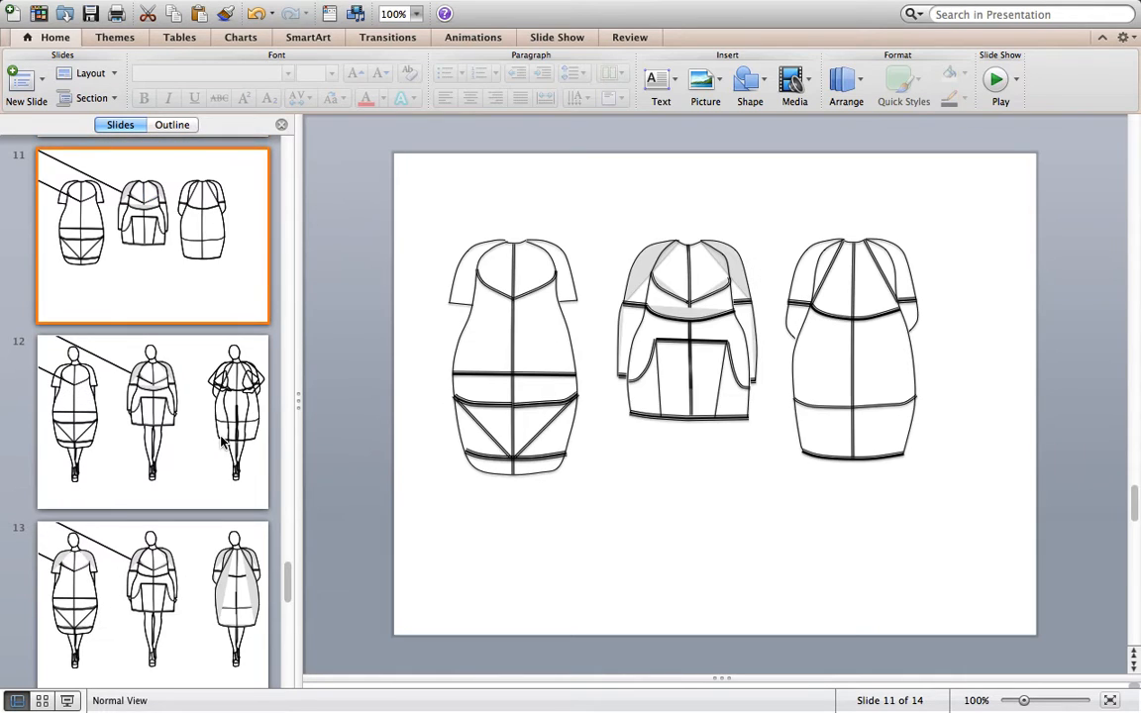
key(Up)
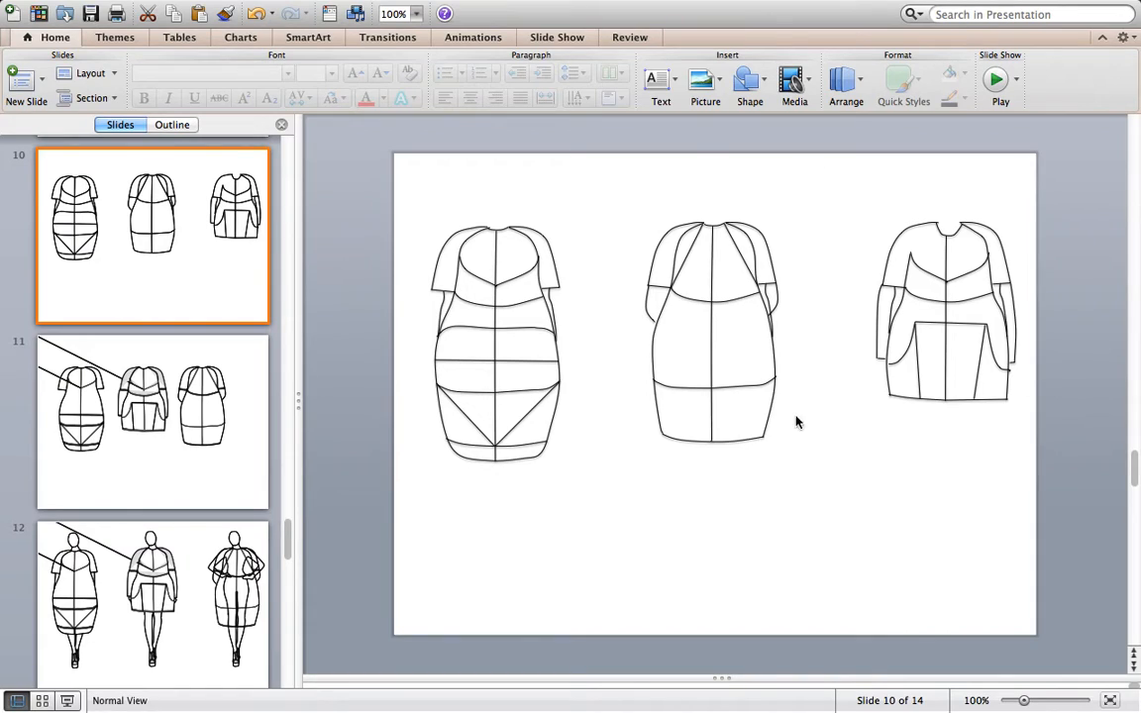
click(226, 431)
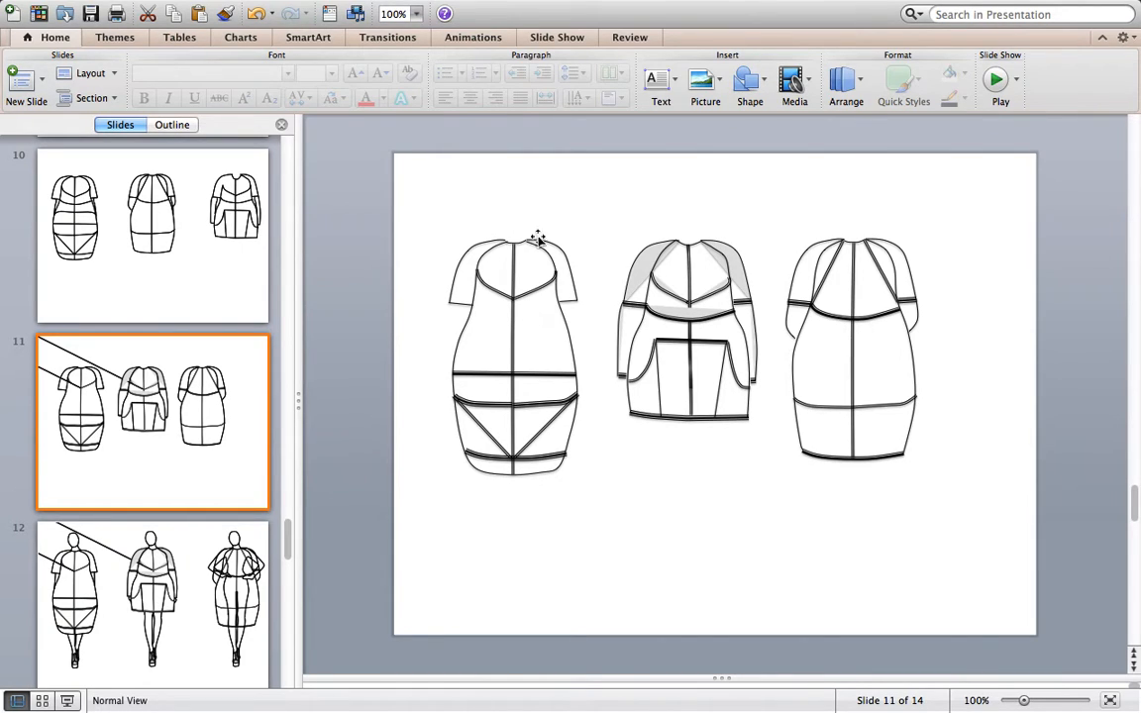
click(643, 268)
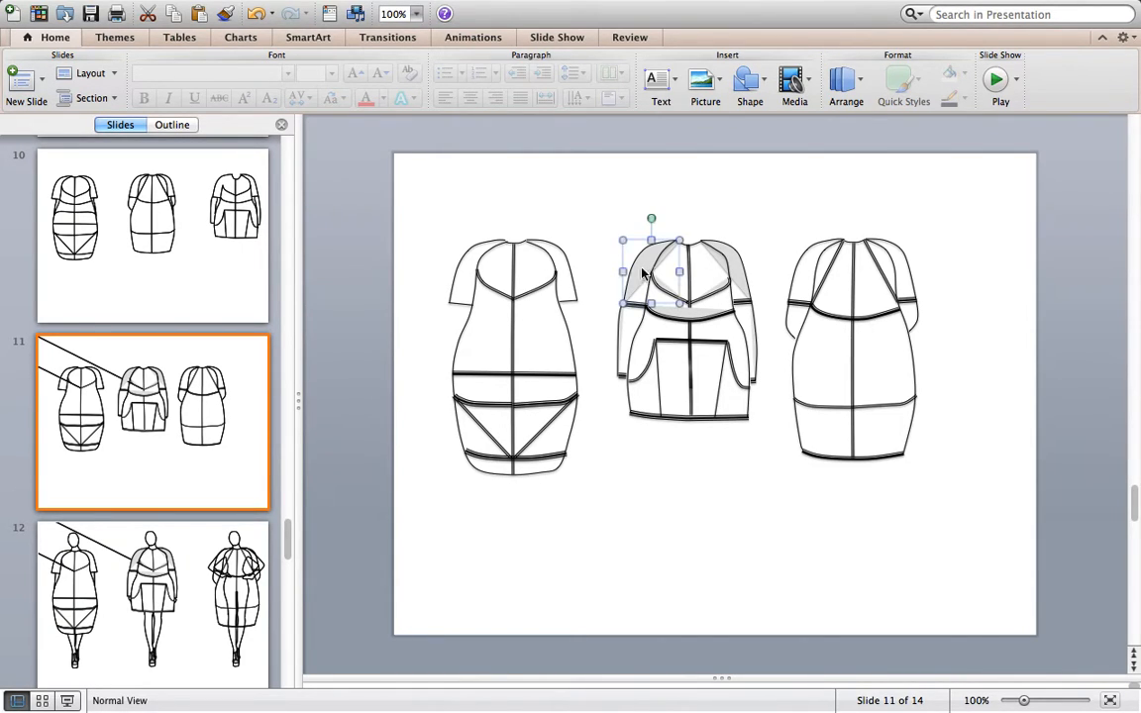
click(737, 269)
click(654, 312)
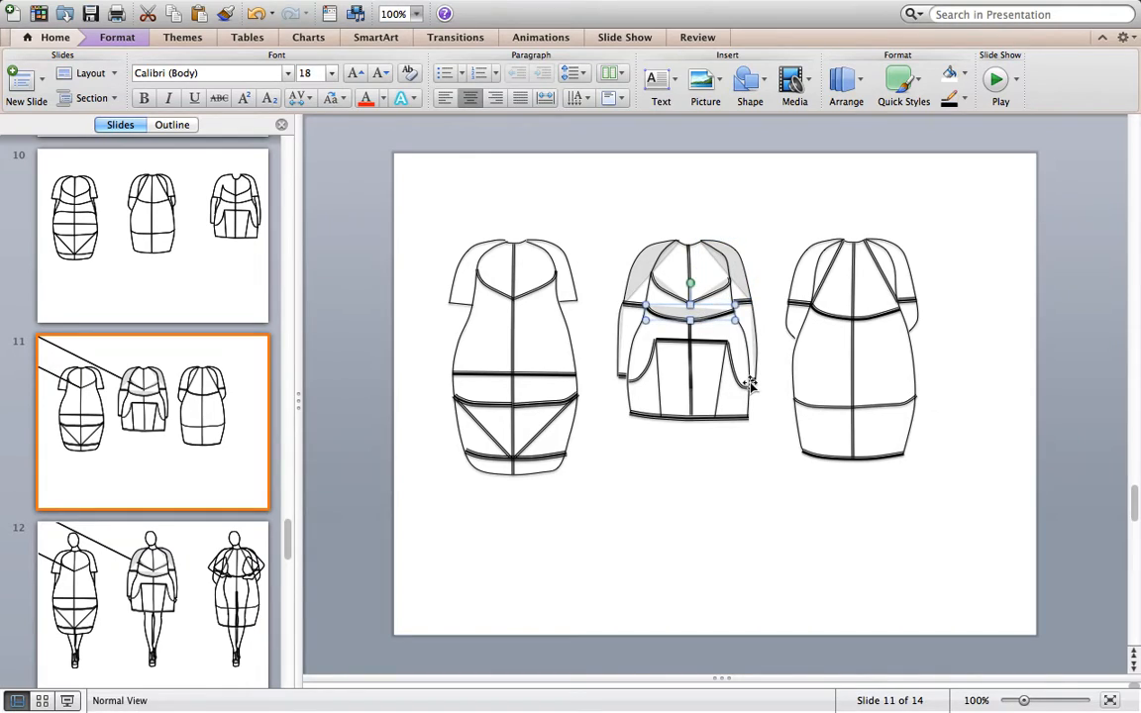
click(678, 489)
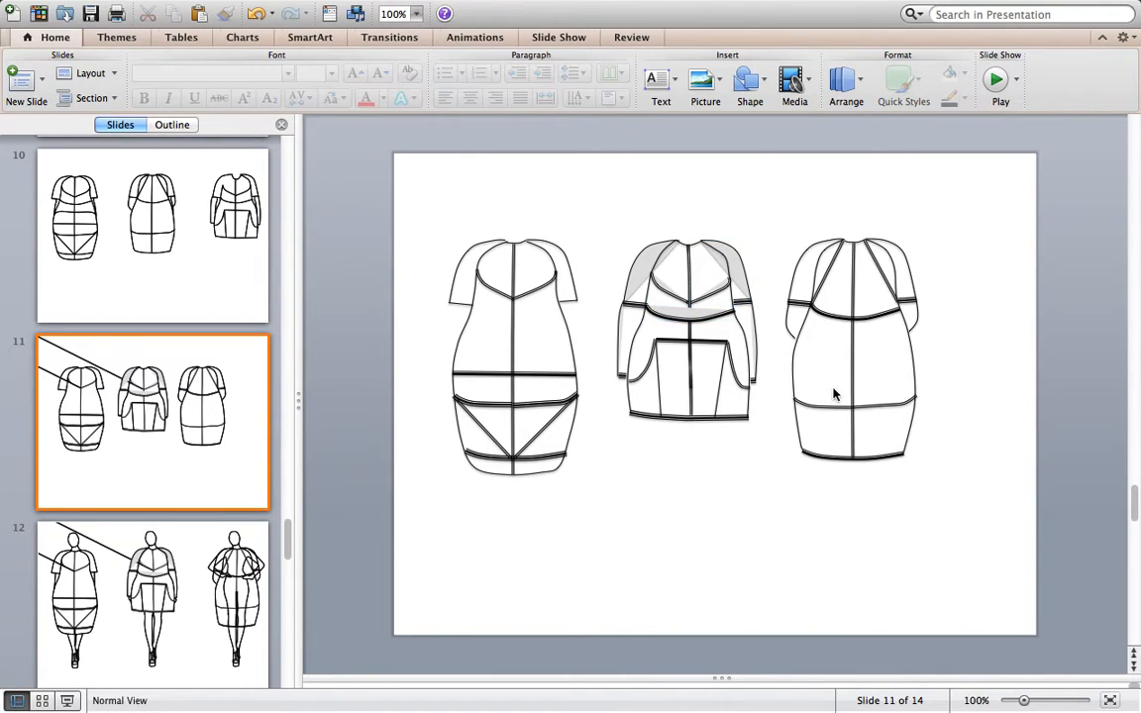
Step: Ungroup the third garment drawing on slide 11 into its separate shapes
click(789, 282)
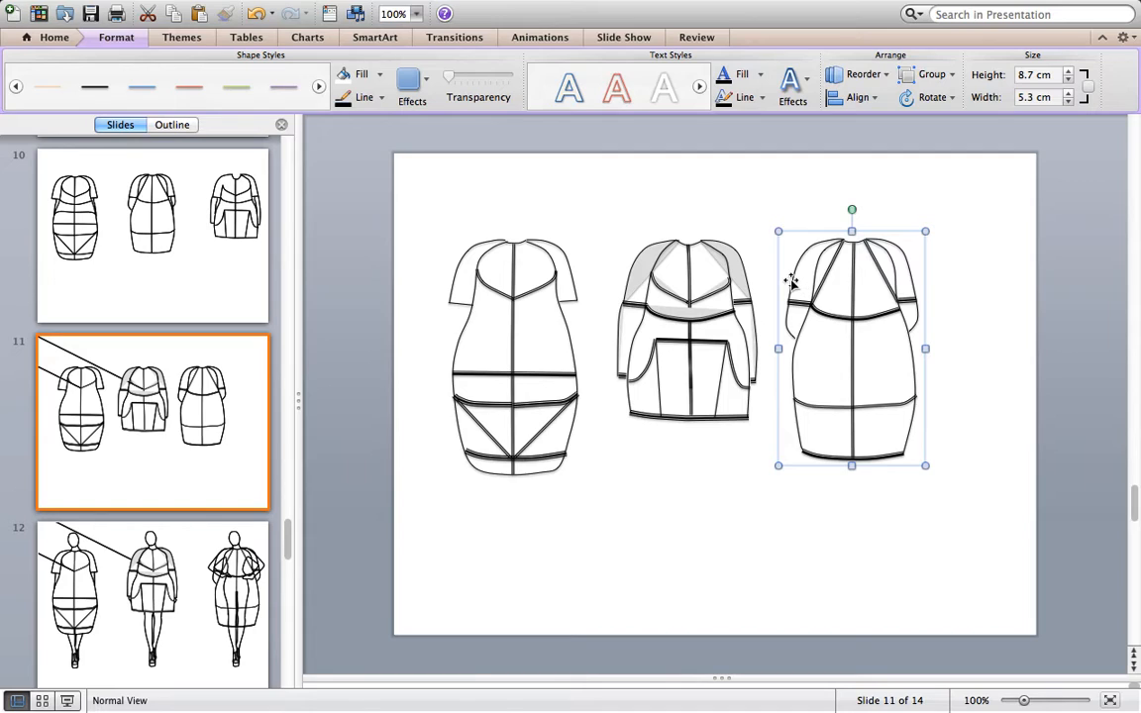
right_click(792, 280)
mouse_move(825, 443)
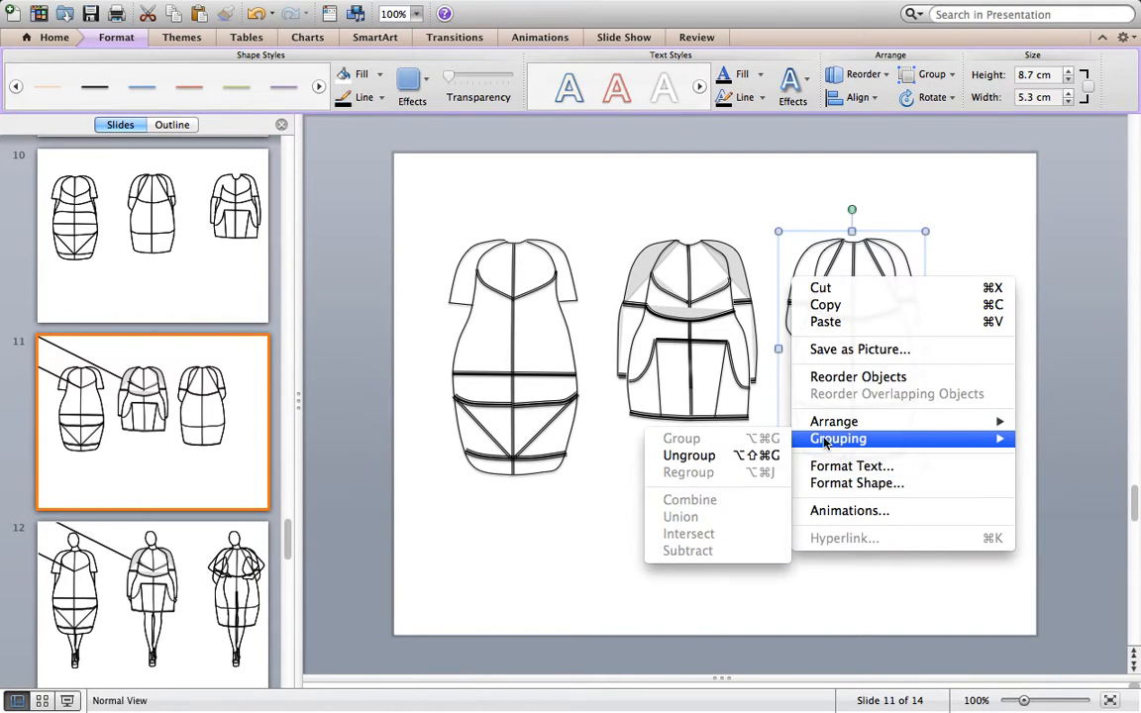
click(757, 455)
click(891, 522)
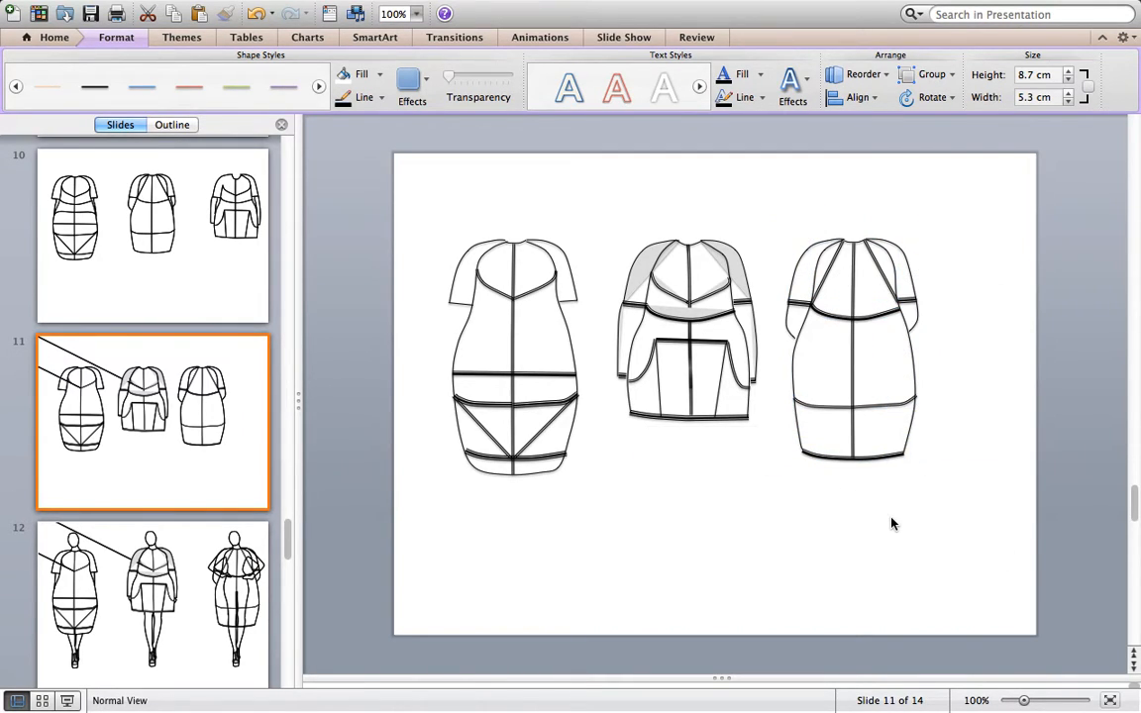
Step: Fill the left sleeve shape of the third garment on slide 11 with dark olive green
click(795, 280)
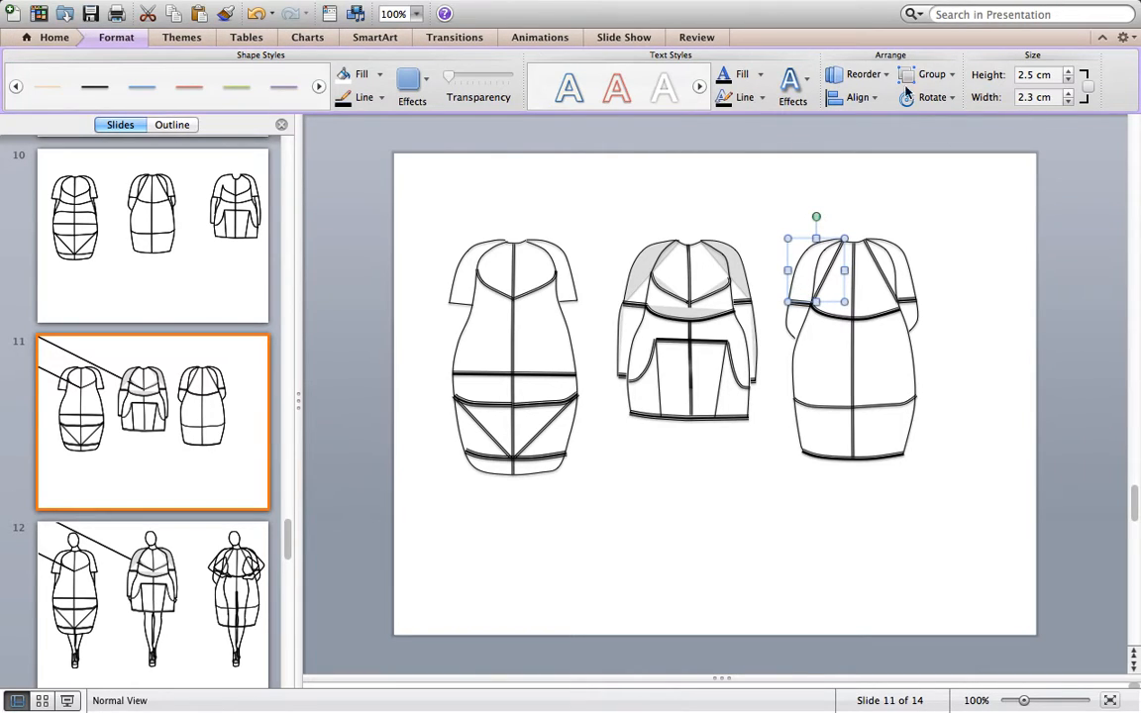
click(378, 74)
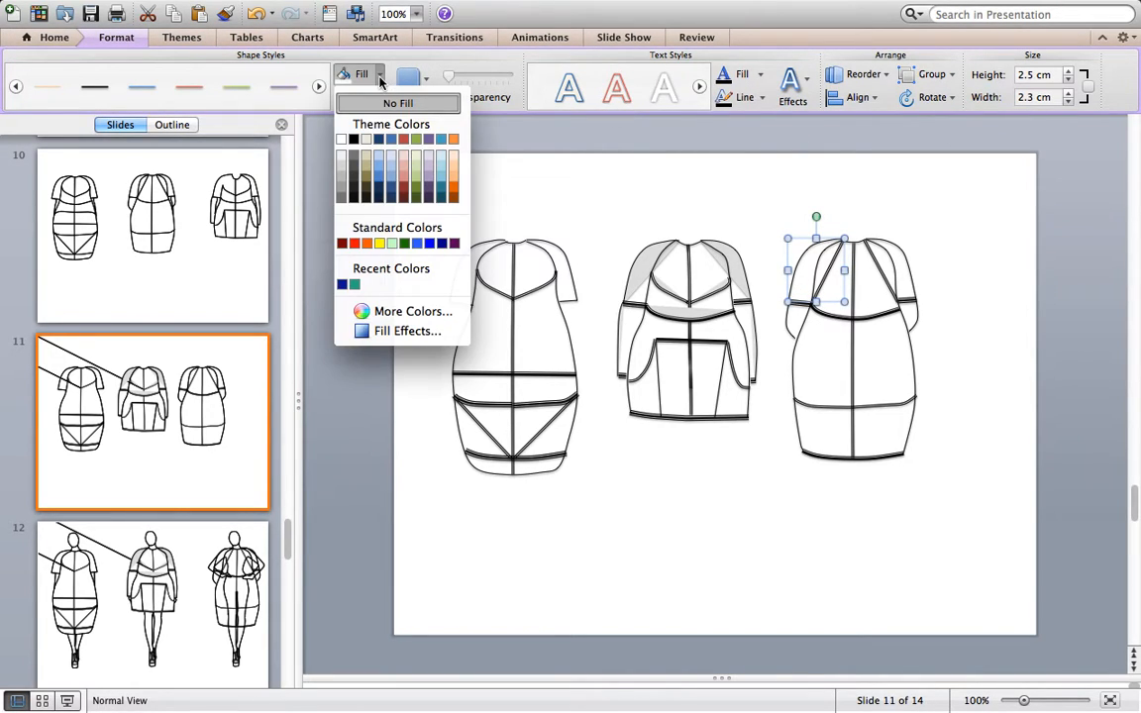
click(417, 184)
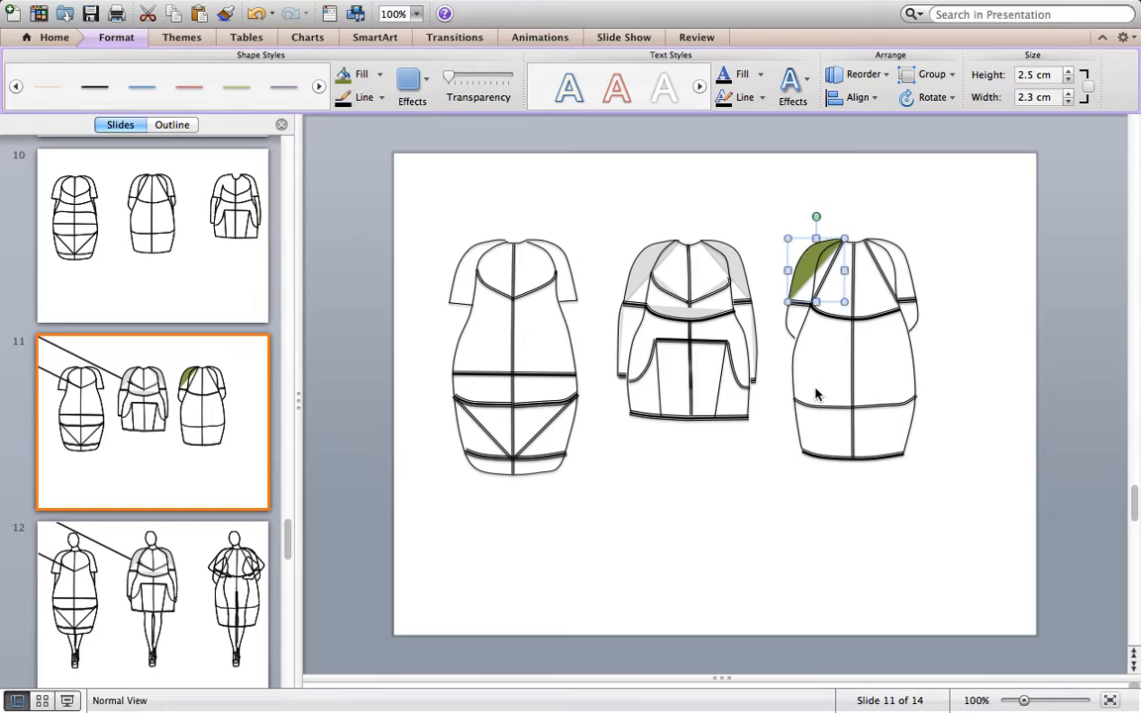
click(986, 428)
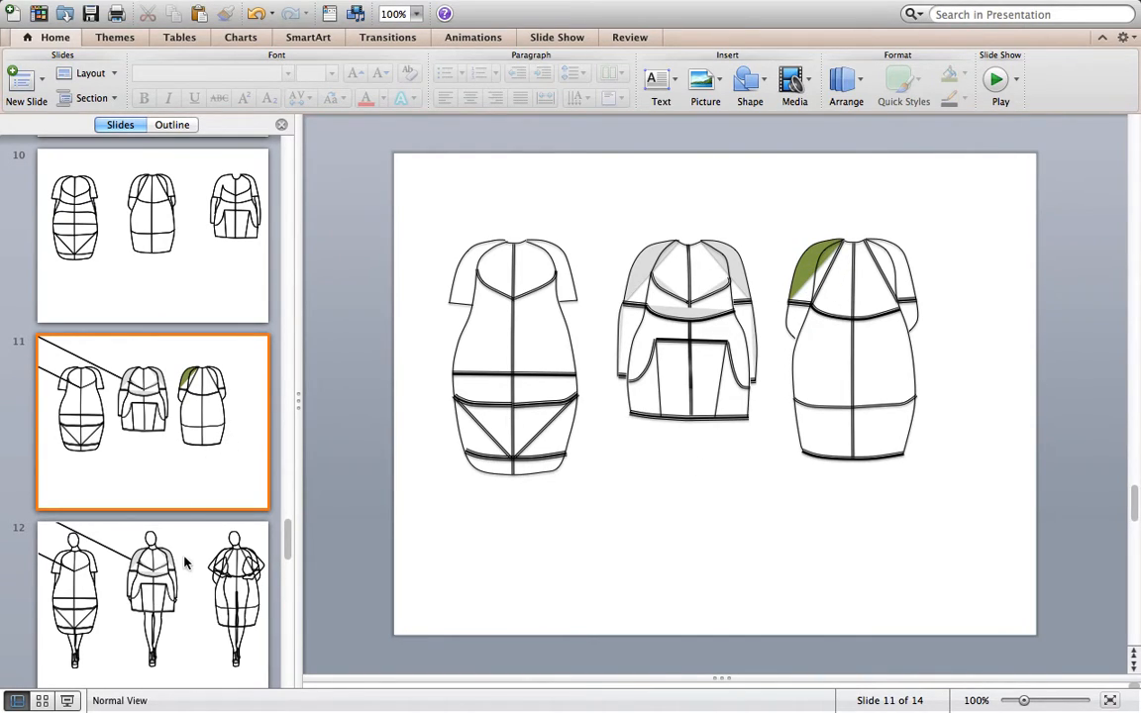
Step: Look at the line formatting options for the horizontal hip seam of the first garment on slide 11
click(559, 374)
click(964, 100)
click(793, 386)
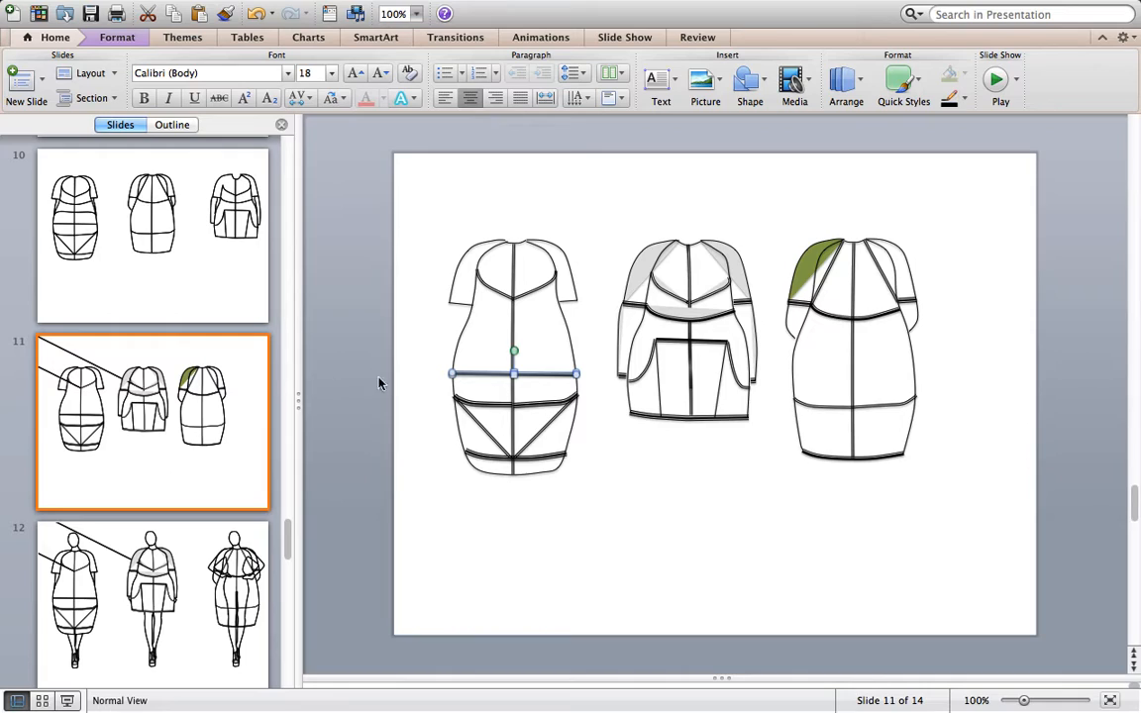
Step: Try moving the dress off the third figure on slide 12, and undo the move
click(250, 591)
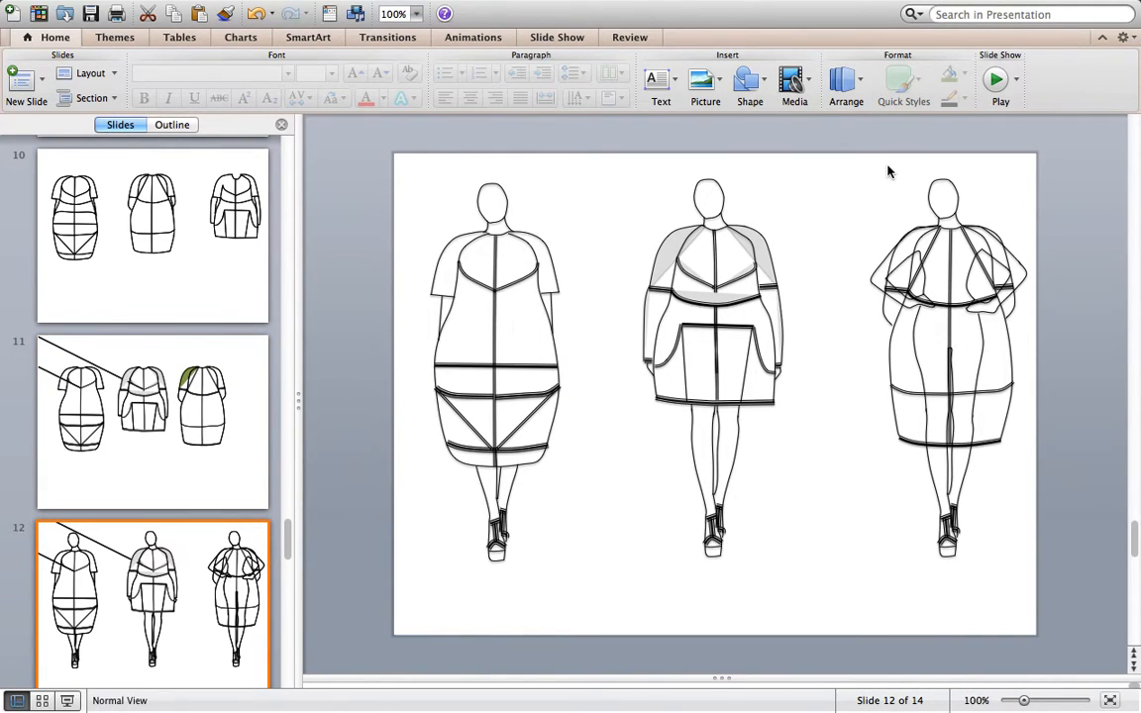
drag(844, 158, 1078, 634)
click(978, 483)
drag(981, 454, 879, 446)
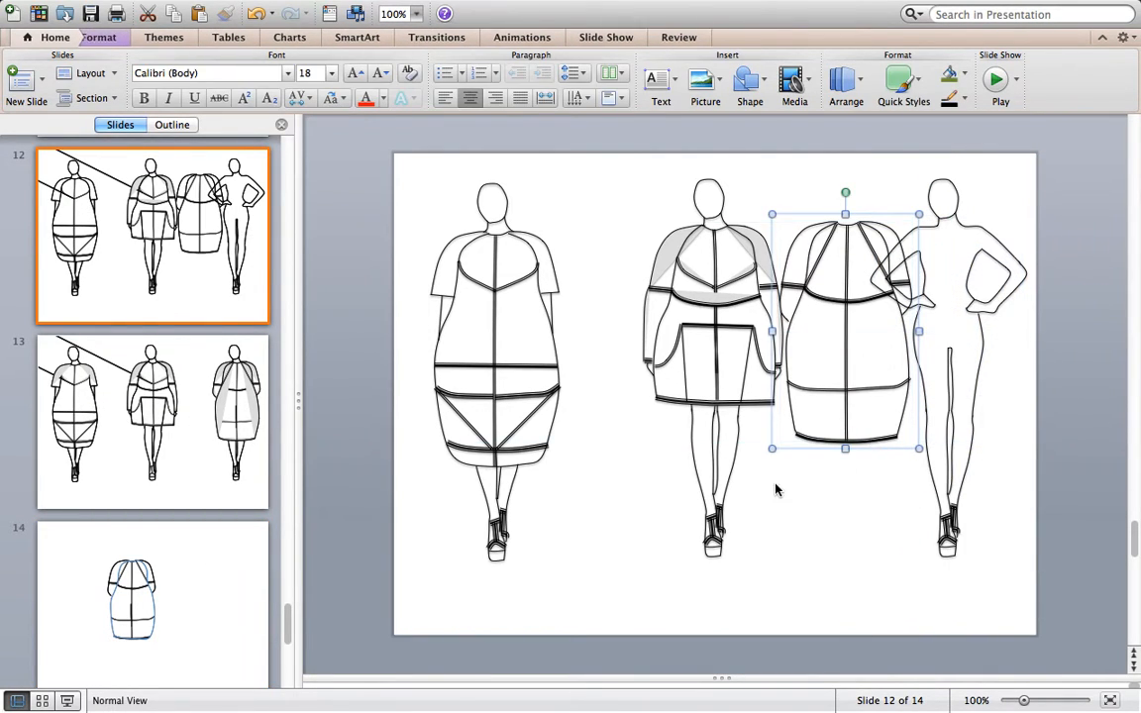
key(super+z)
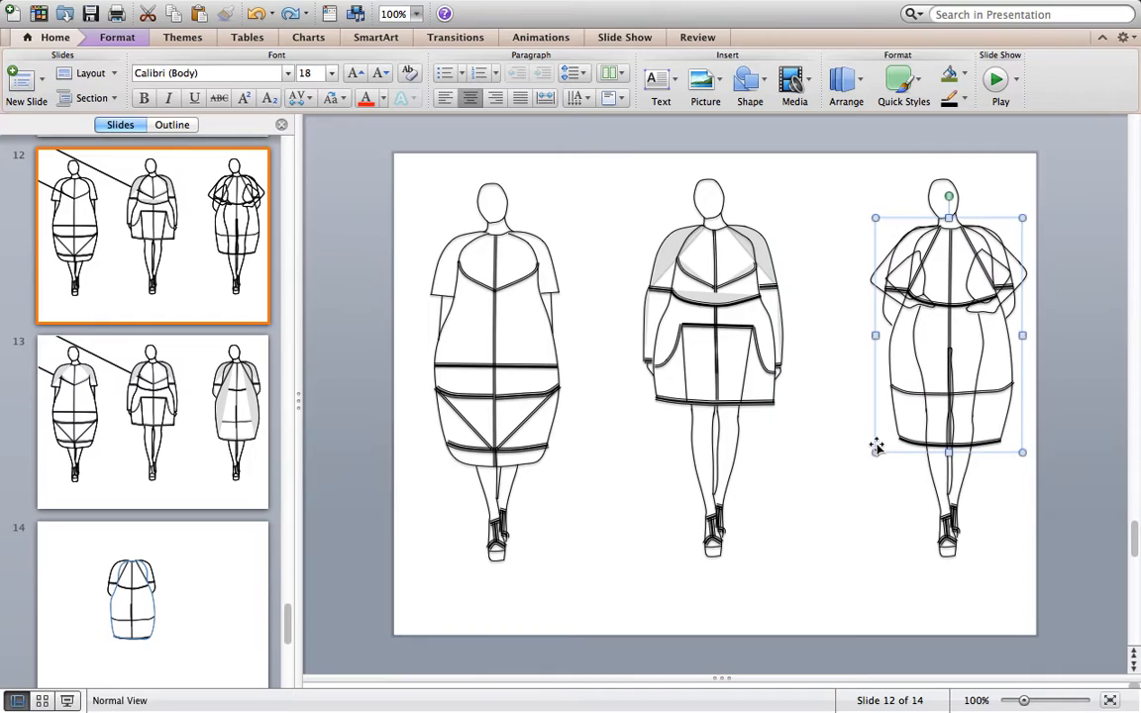
click(871, 589)
Step: Delete the third figure's inner-arm and upper-leg lines that show through the dress on slide 12
click(979, 329)
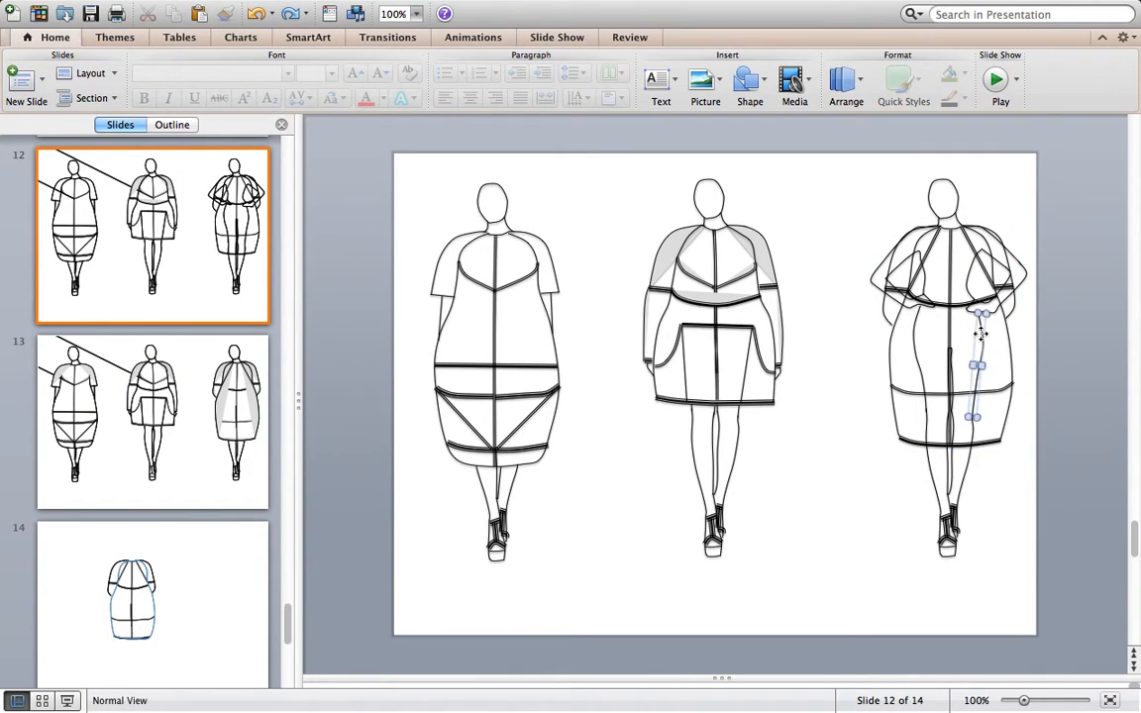
click(822, 588)
click(417, 13)
click(420, 64)
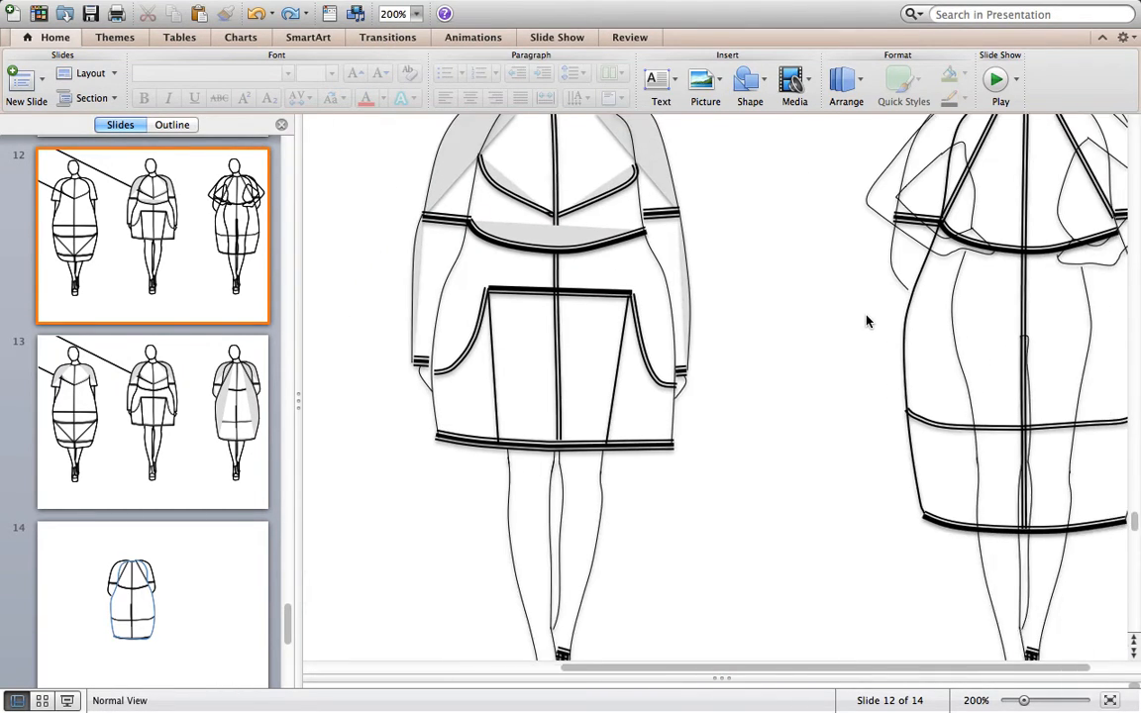
scroll(867, 320, right, 2)
scroll(867, 320, up, 3)
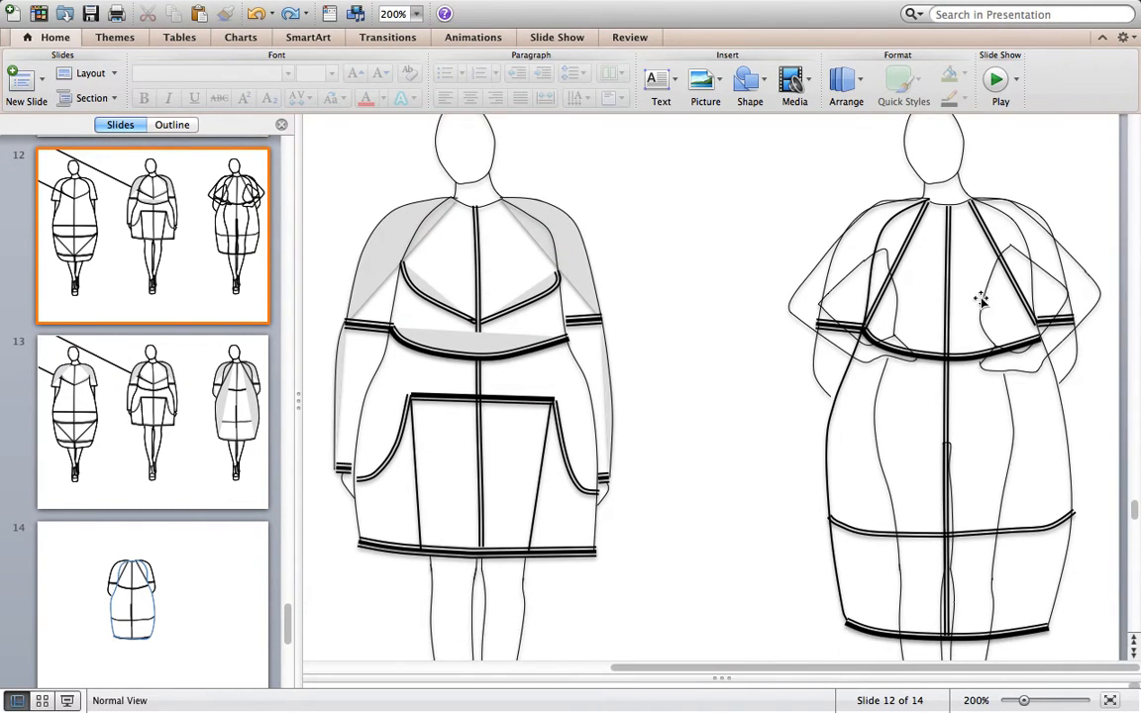
click(986, 315)
shift+click(895, 313)
shift+click(877, 396)
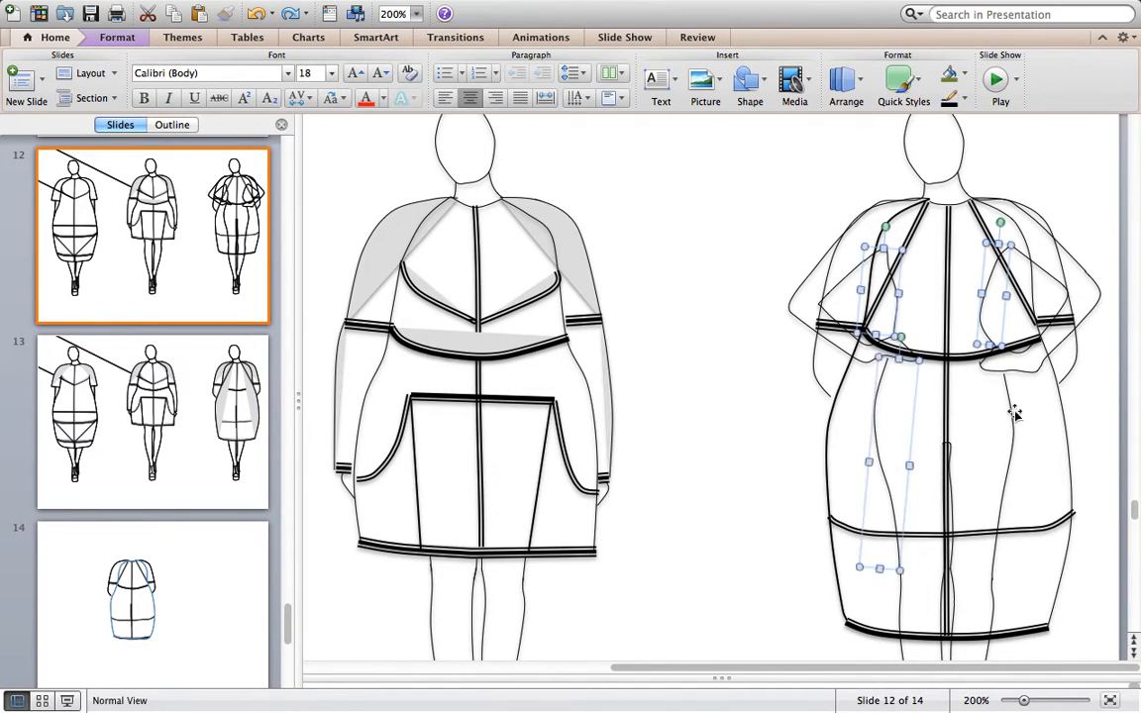
shift+click(1006, 424)
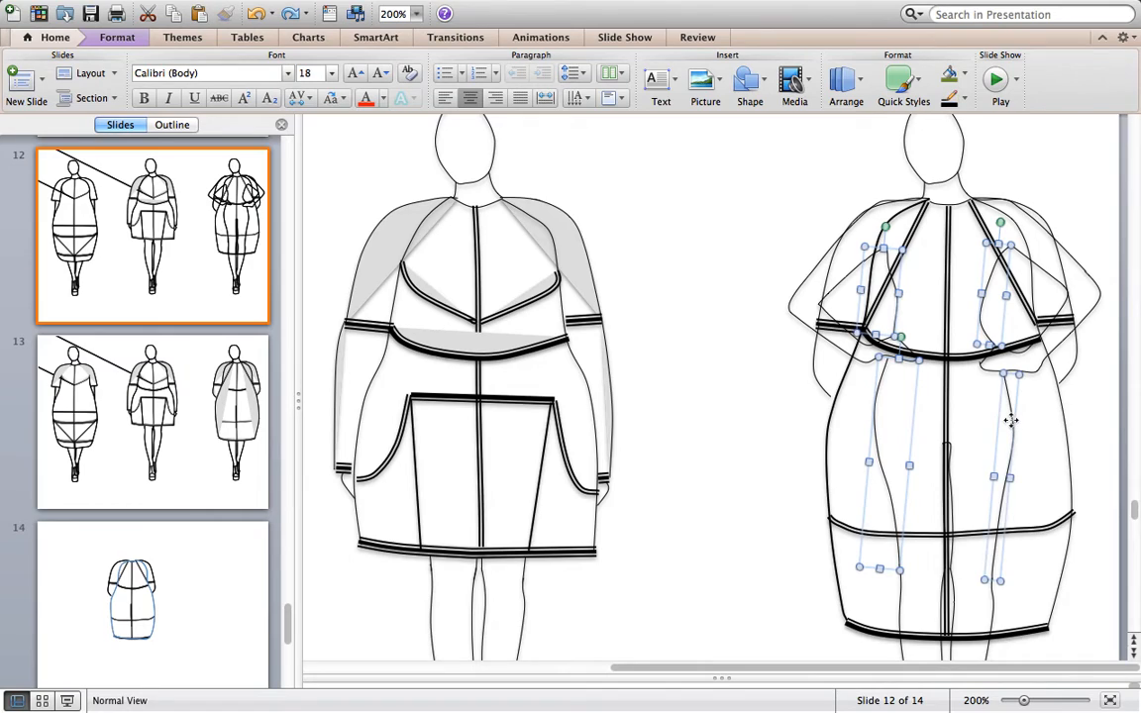
shift+click(953, 453)
key(Delete)
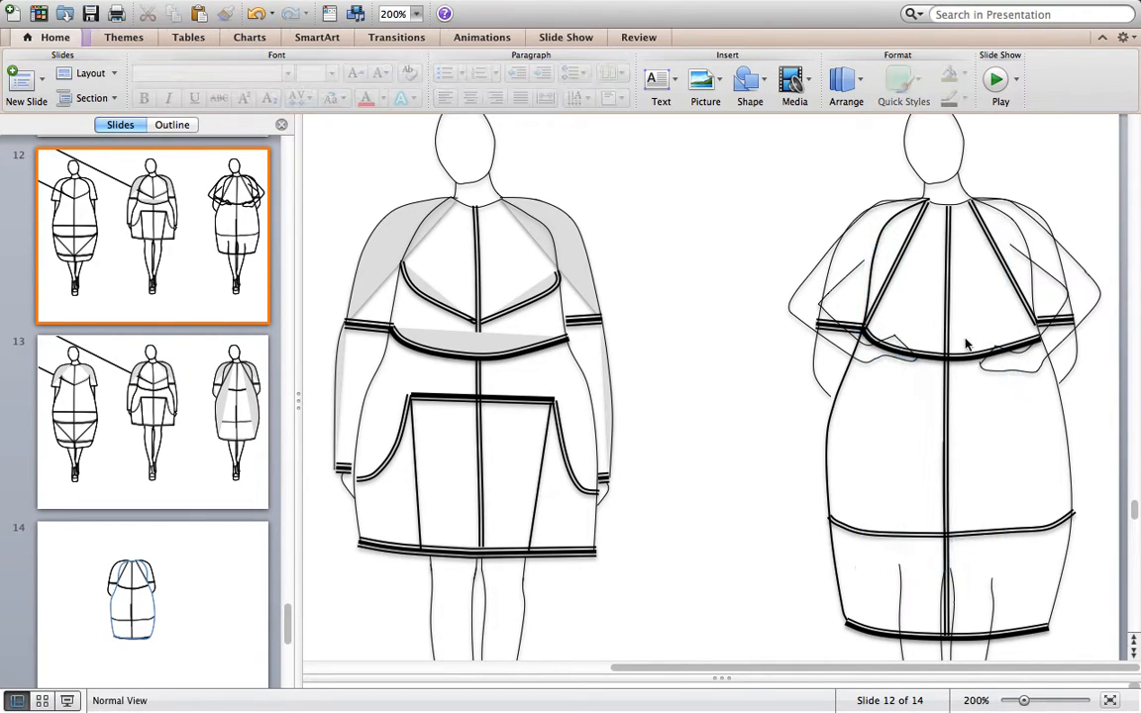
Step: Delete the third figure's inner forearm lines on both sides and the outer forearm and hand line of the right-hand arm
click(1031, 256)
key(Delete)
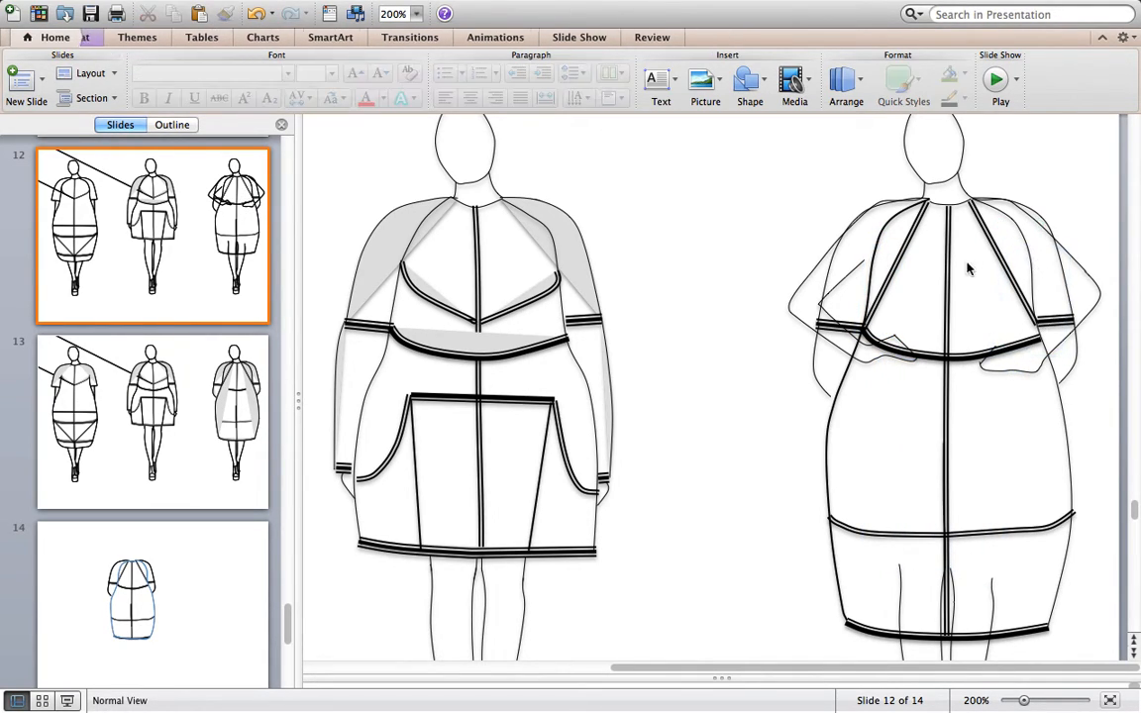
click(864, 256)
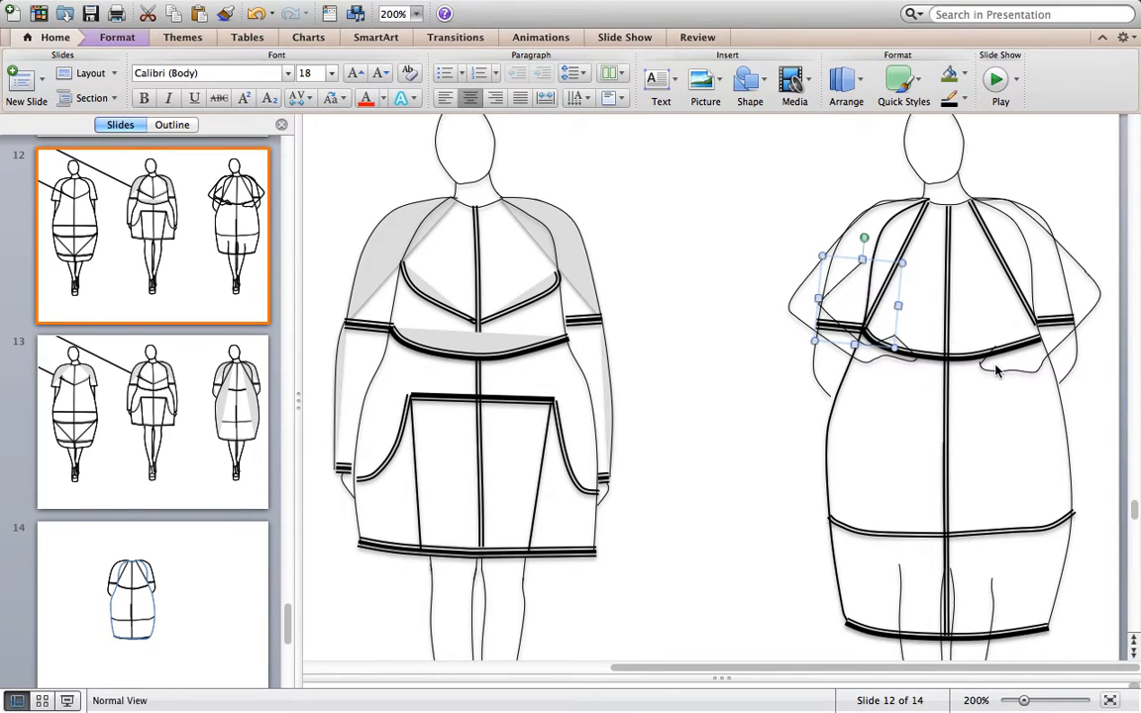
shift+click(995, 371)
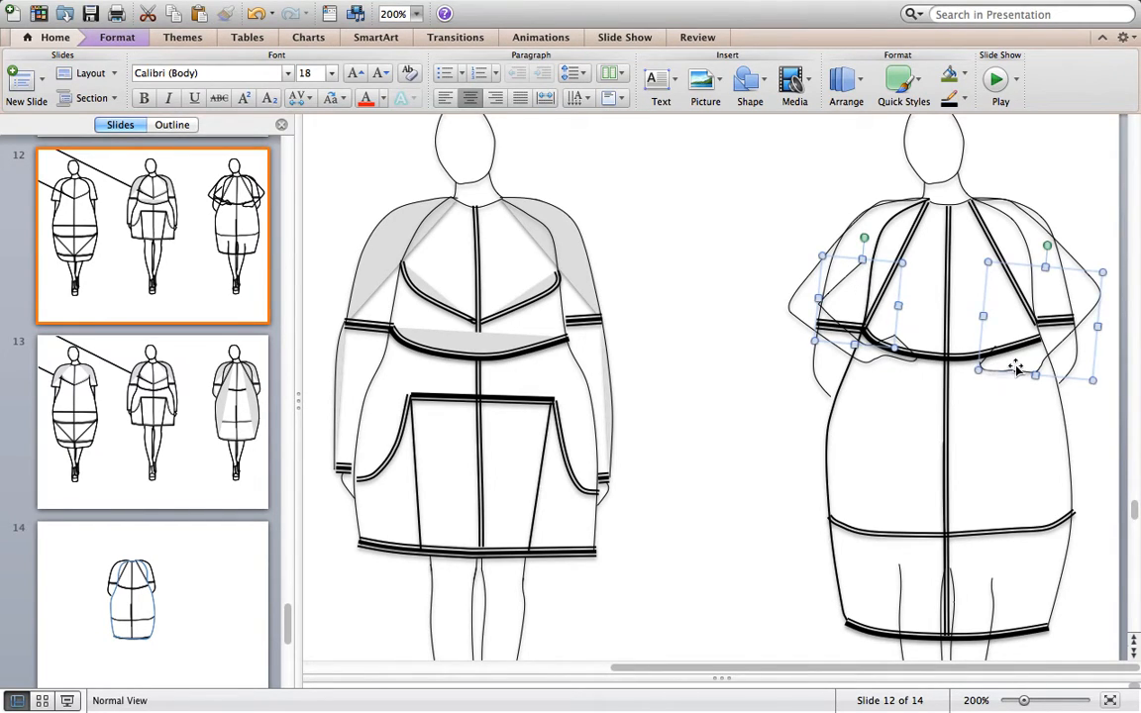
key(Delete)
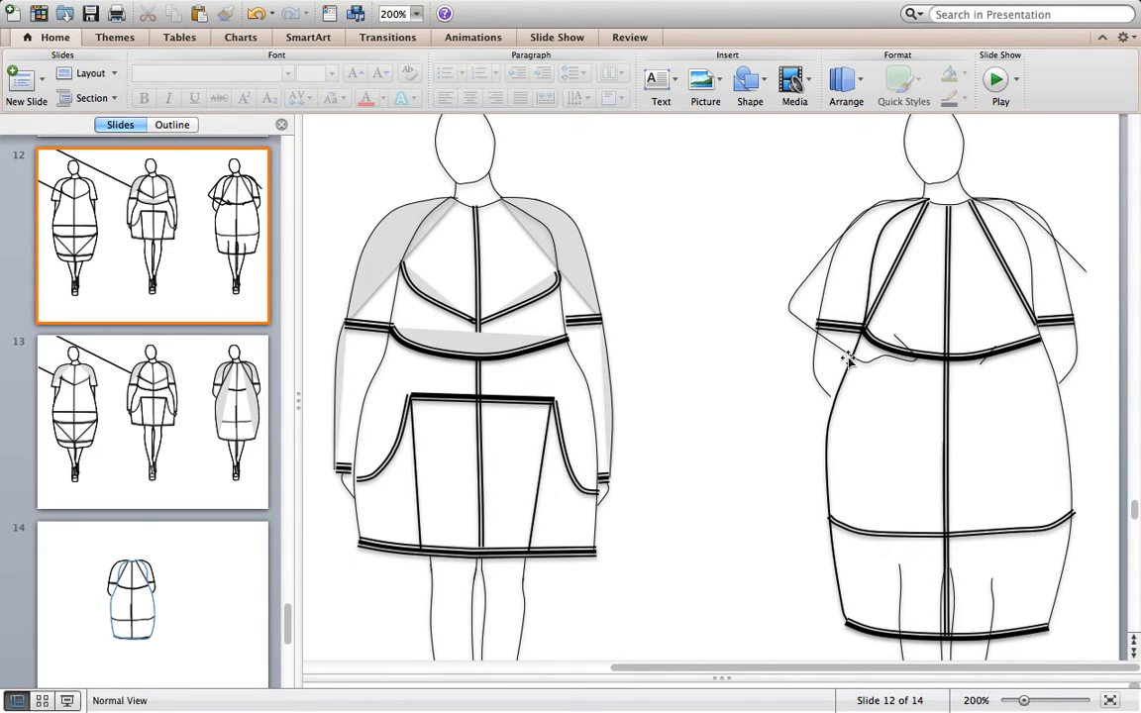
Step: Delete the third figure's outer line of the left-hand arm and the two leftover hand strokes over the dress
click(849, 359)
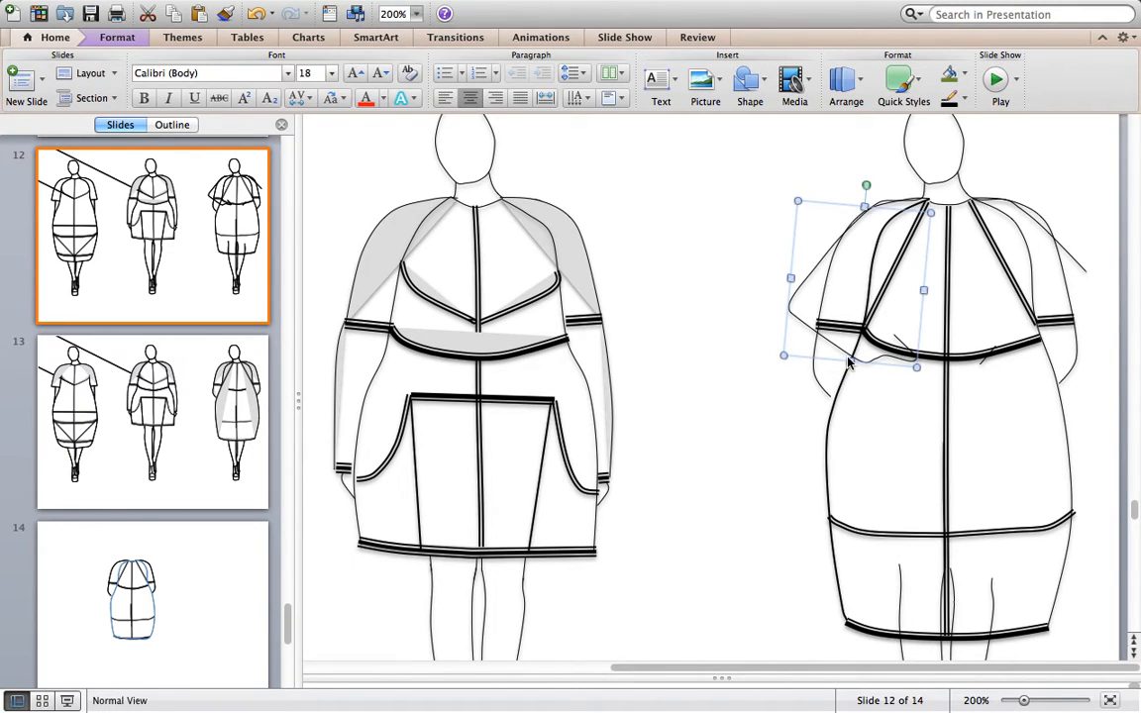
key(Delete)
click(978, 361)
key(Delete)
click(903, 342)
key(Delete)
Step: Trim the third figure's right-hand shoulder line by deleting its outermost points that extend across and past the sleeve
click(1079, 265)
key(Delete)
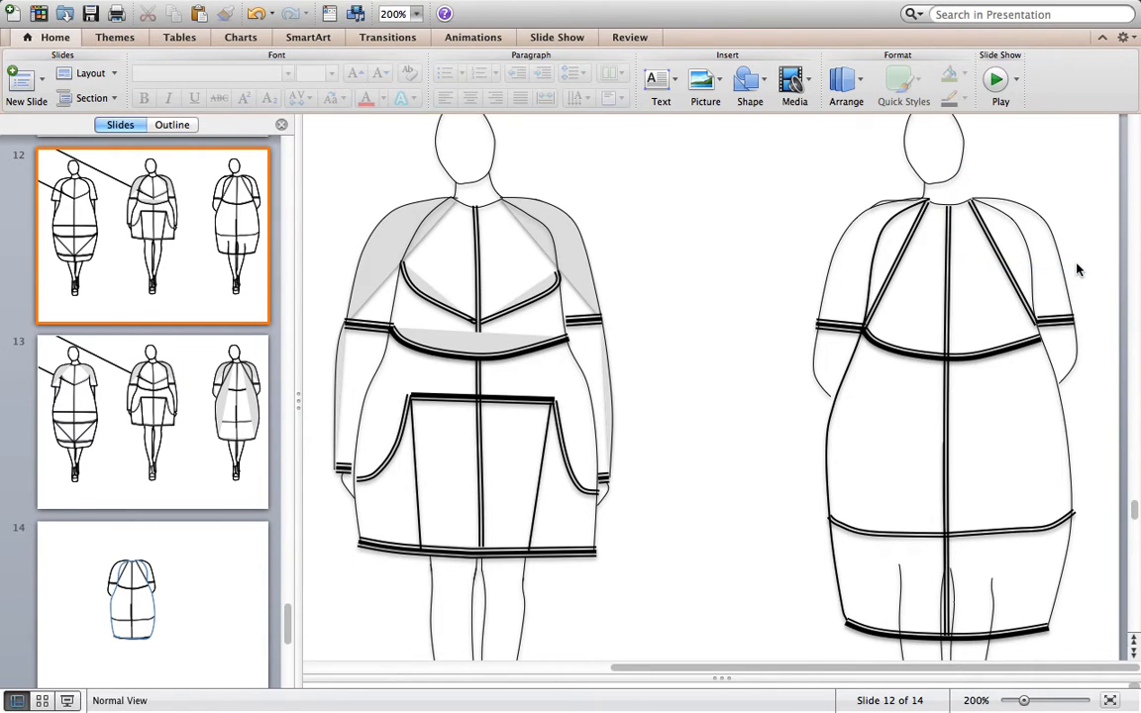
click(1079, 269)
right_click(1081, 265)
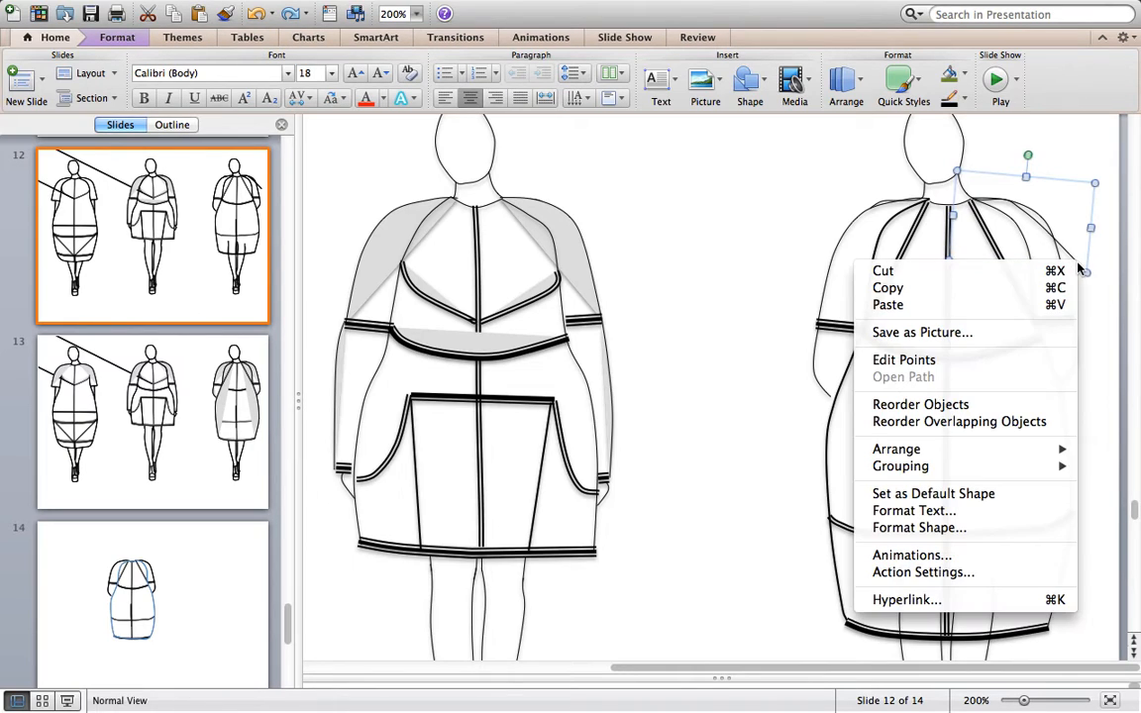
click(886, 361)
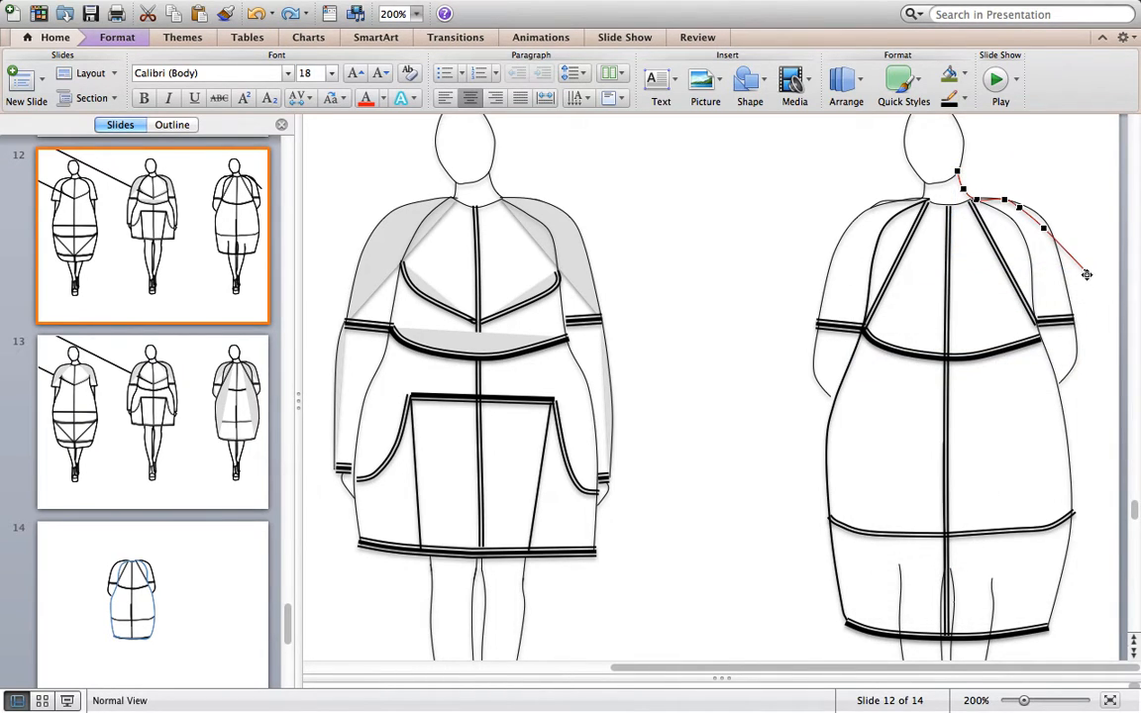
right_click(1086, 272)
click(1039, 229)
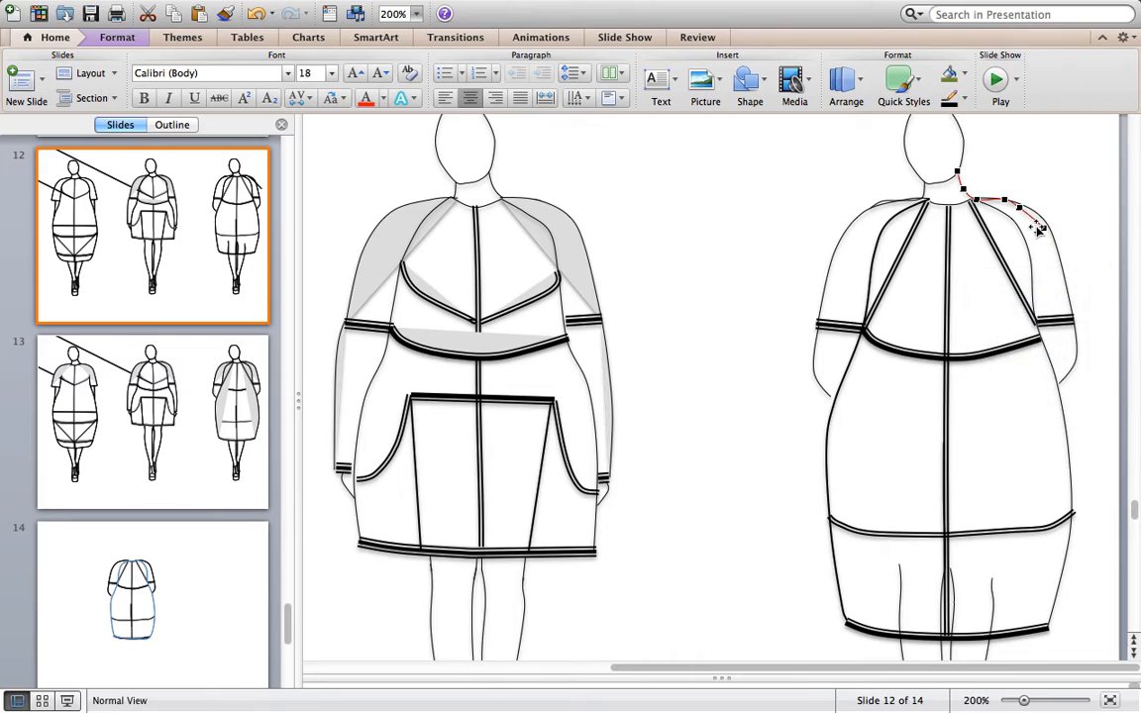
right_click(1042, 225)
click(981, 246)
right_click(1016, 210)
click(1035, 232)
click(814, 198)
scroll(919, 317, down, 5)
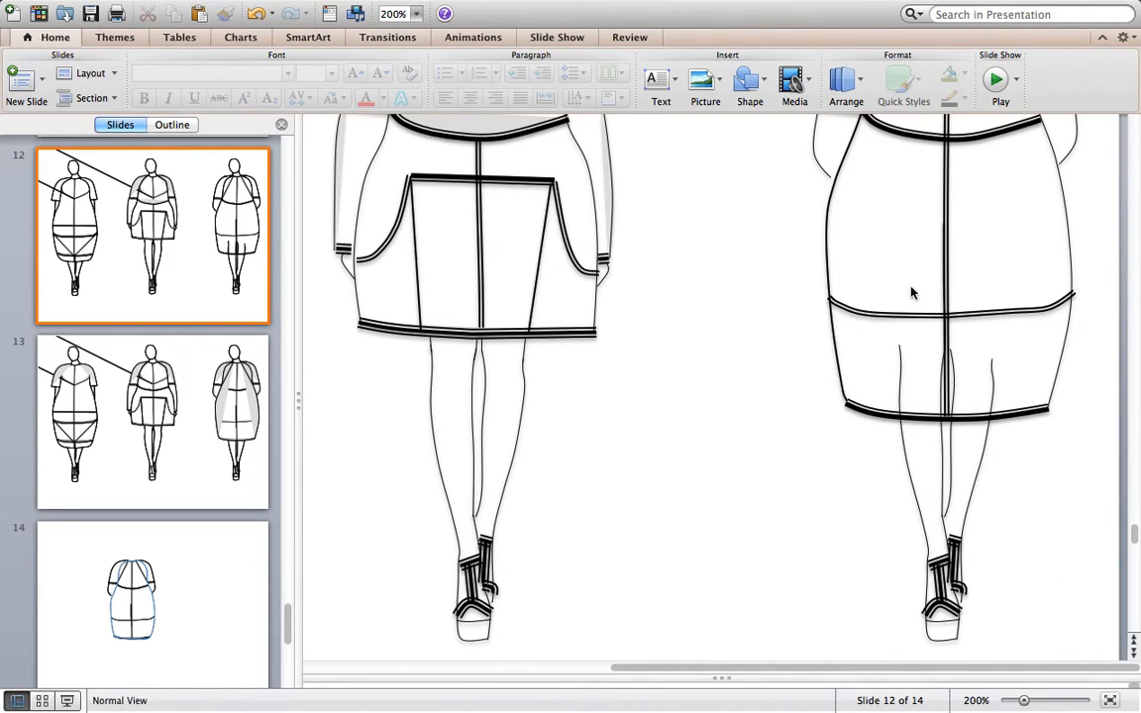
click(899, 388)
double_click(901, 373)
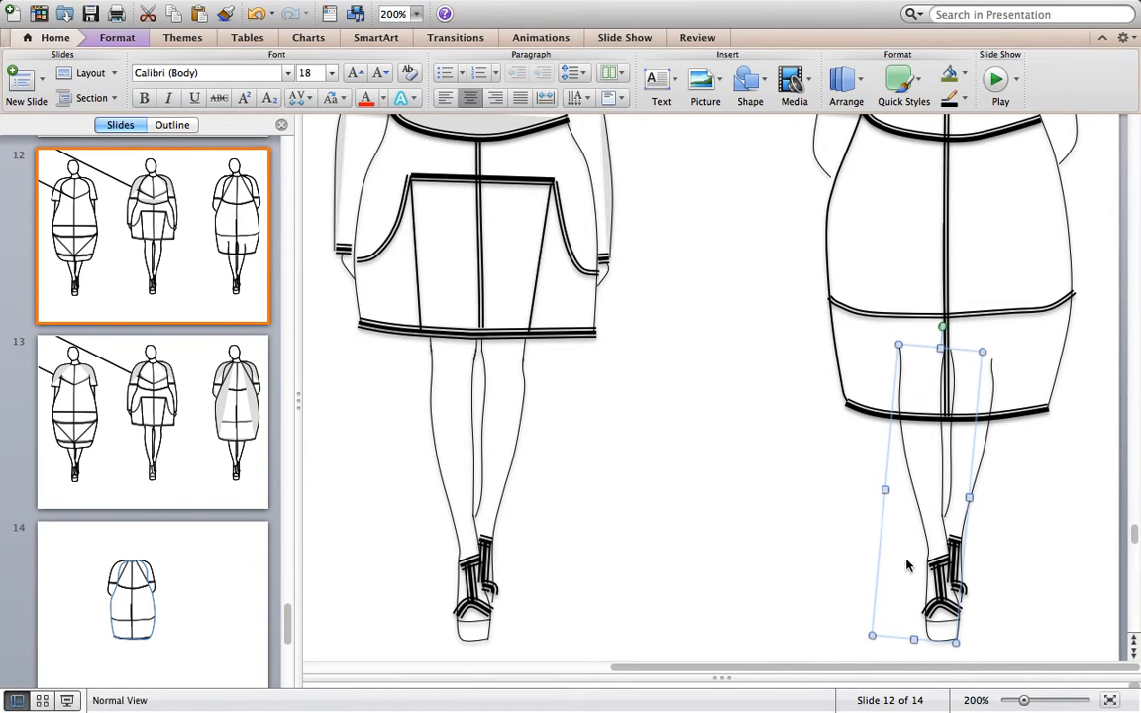
click(813, 445)
click(902, 383)
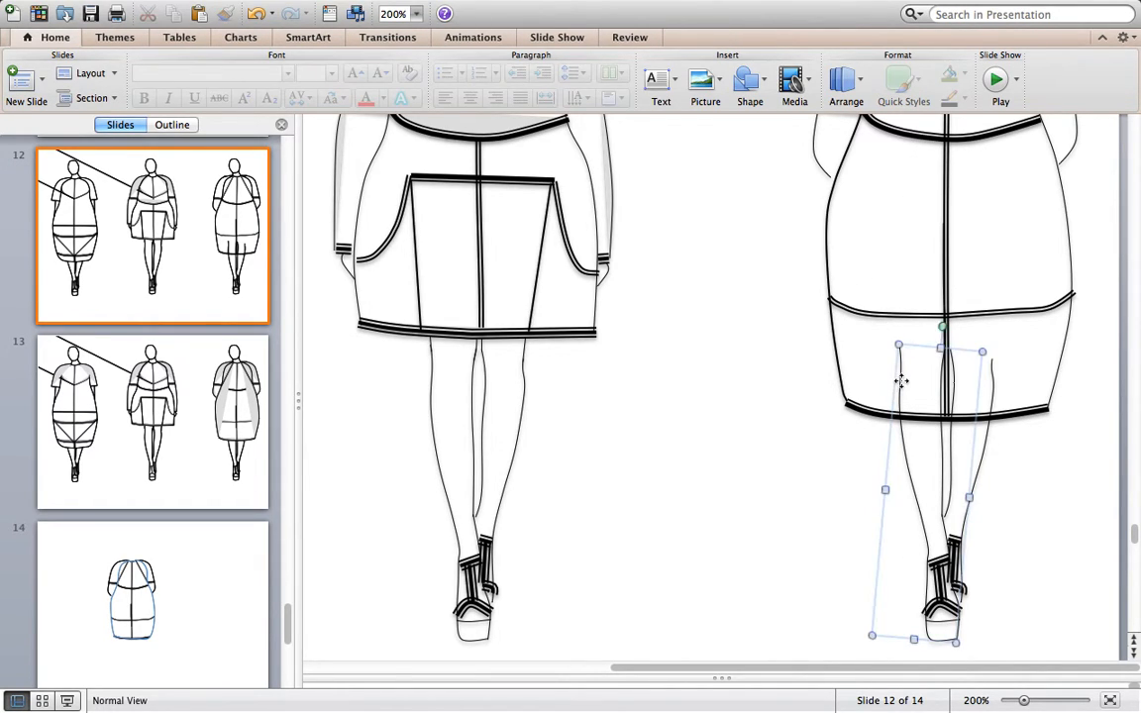
right_click(902, 385)
click(951, 455)
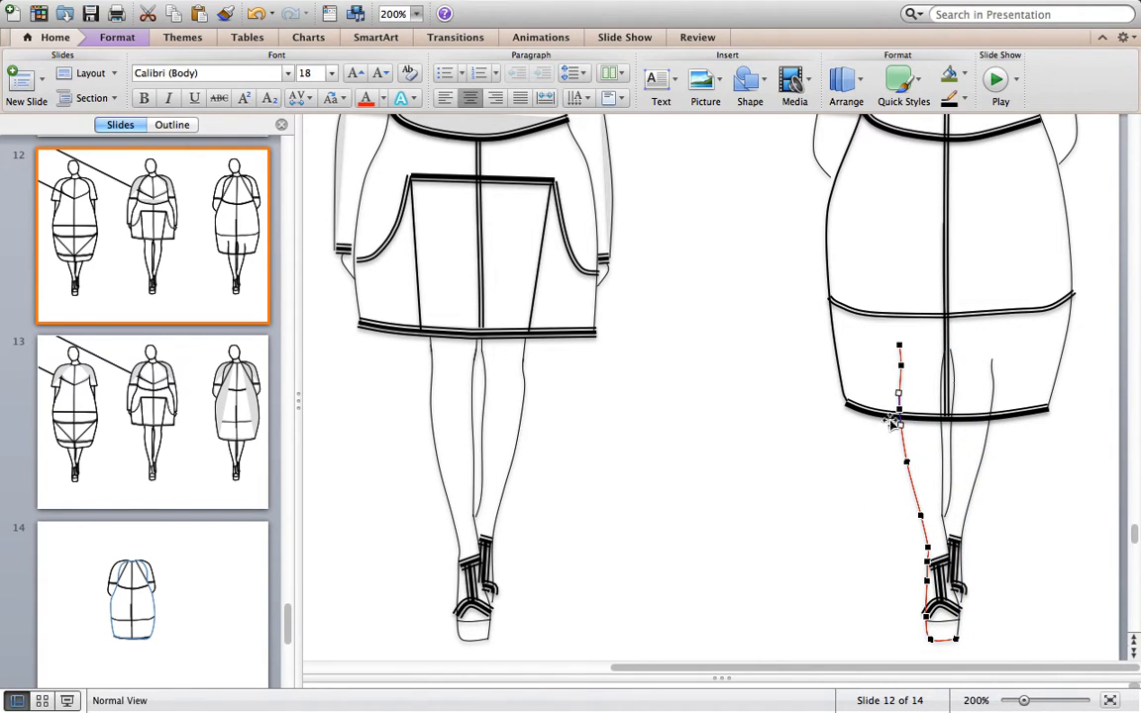
click(930, 395)
Step: Edit the points of the third figure's left-hand outer leg line, moving the point near the hem down onto the hem
right_click(901, 357)
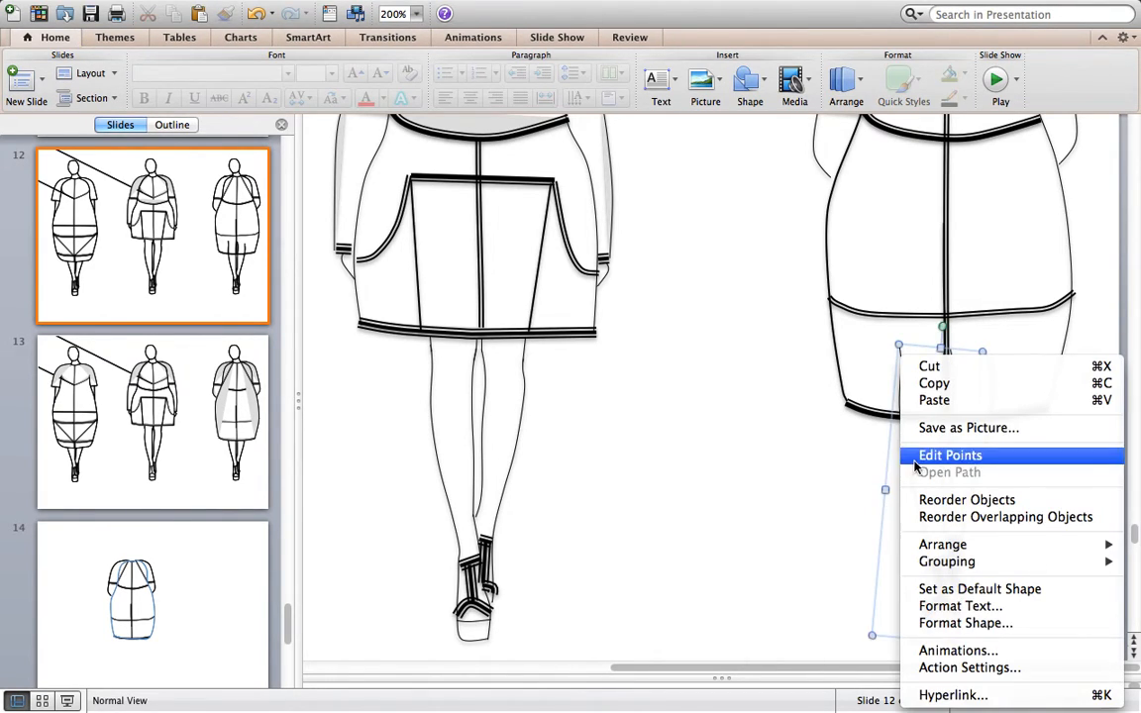
click(915, 462)
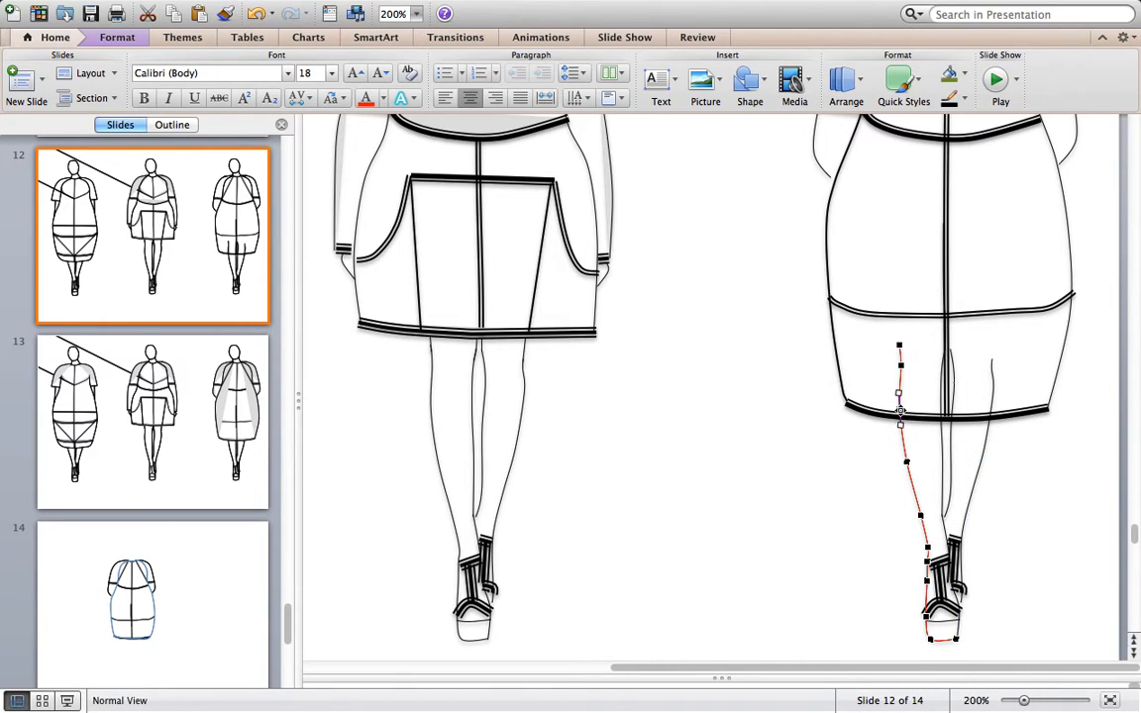
drag(900, 410, 904, 428)
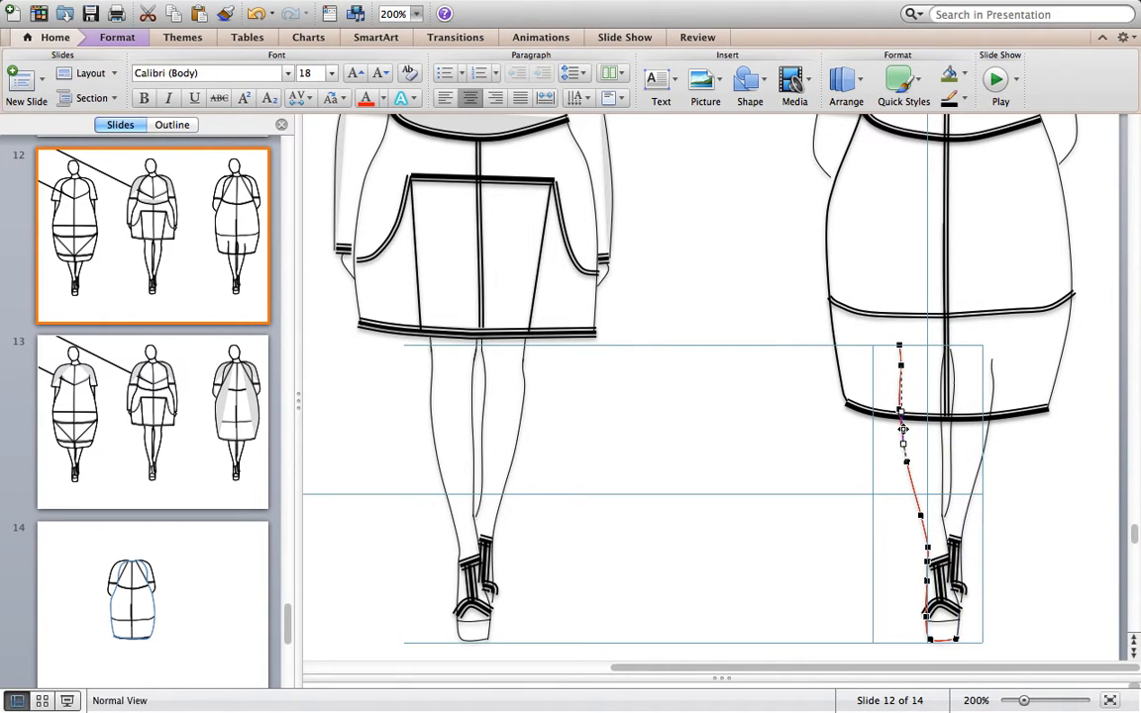
drag(903, 428, 902, 430)
click(830, 454)
Step: Delete the two points of the third figure's left-hand outer leg line that lie above the dress hem
click(899, 368)
right_click(900, 355)
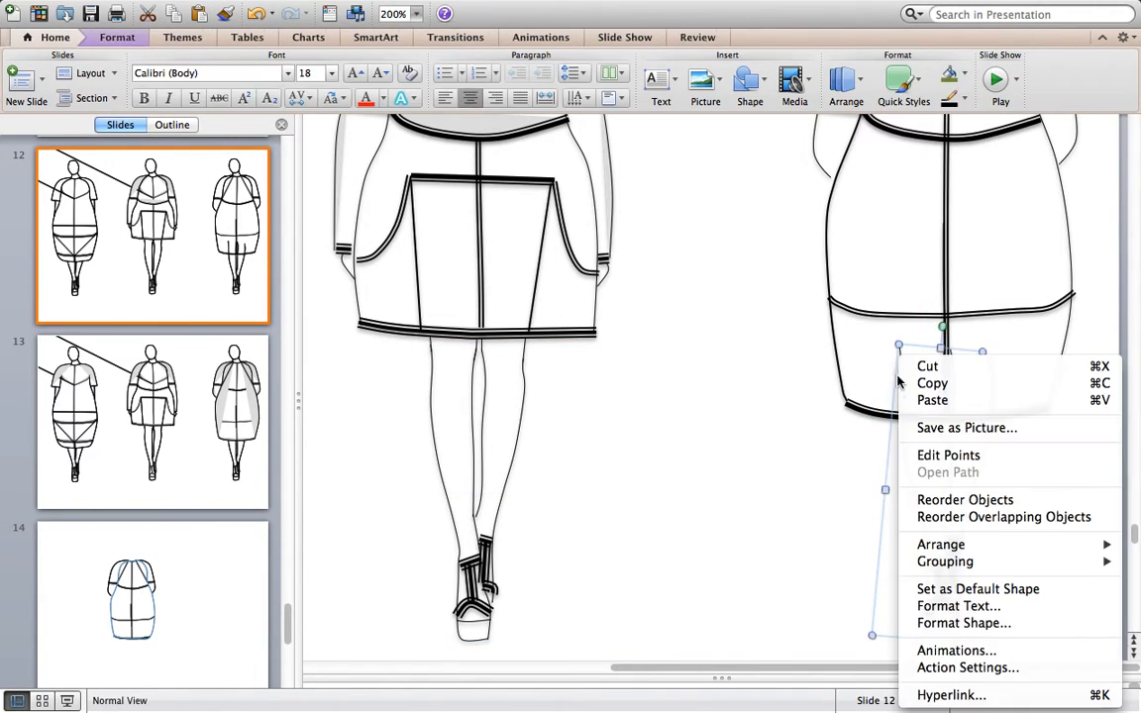
click(949, 453)
right_click(899, 345)
click(936, 387)
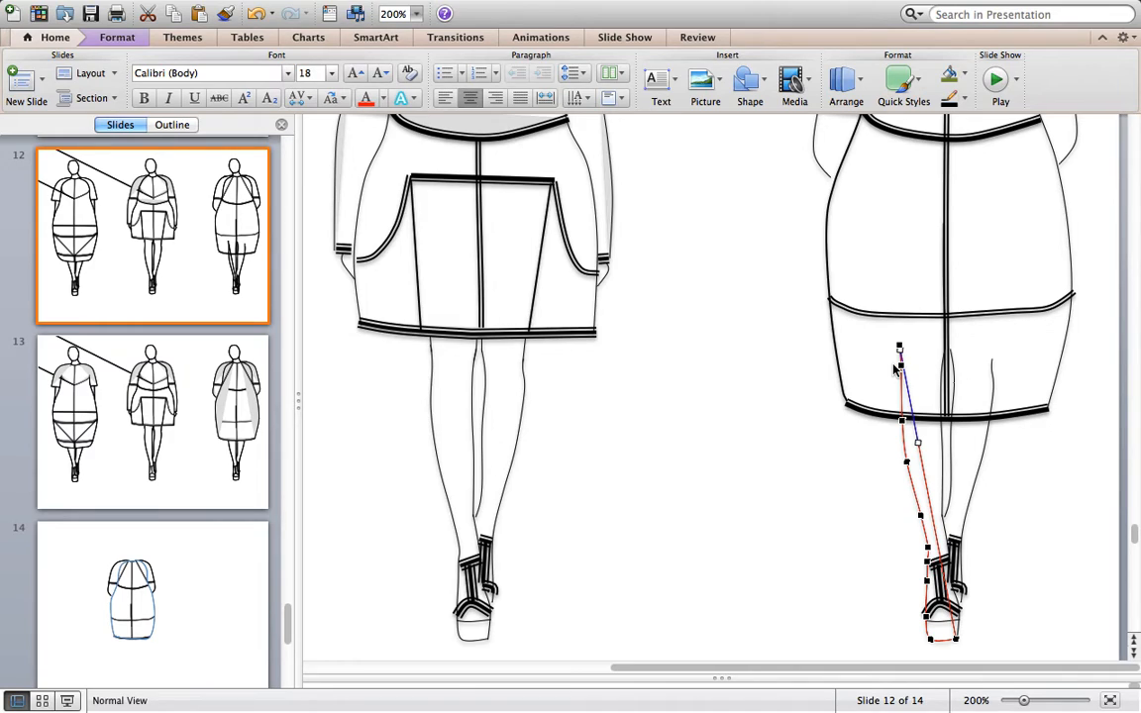
key(super+z)
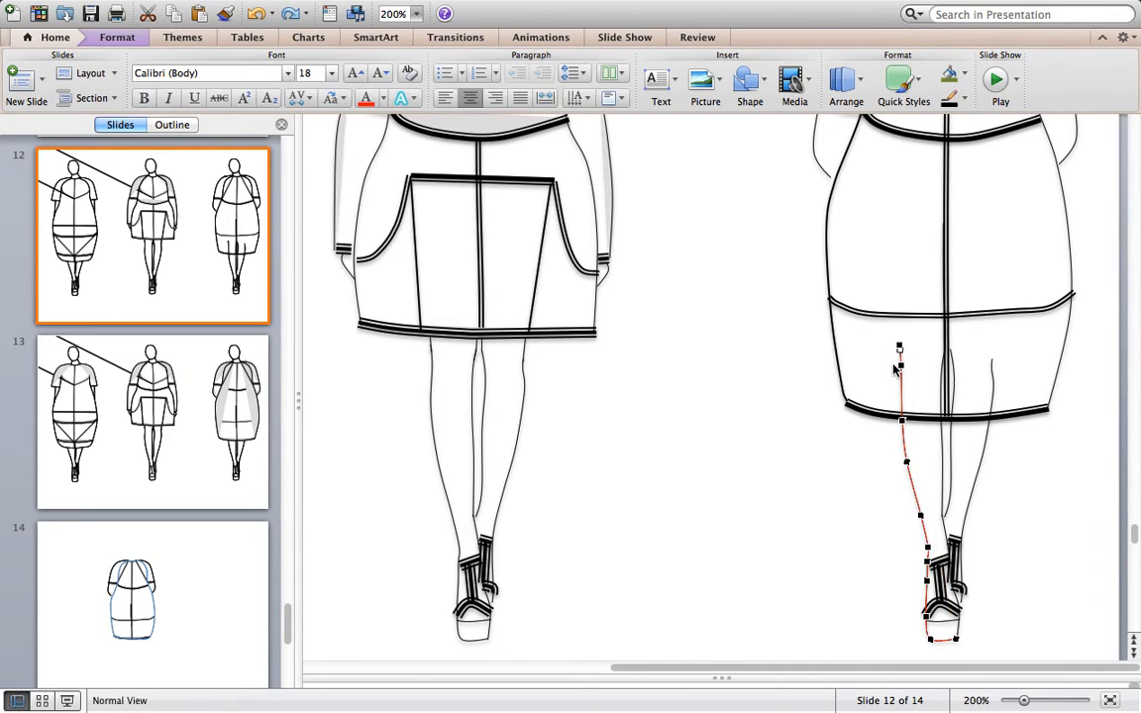
right_click(899, 349)
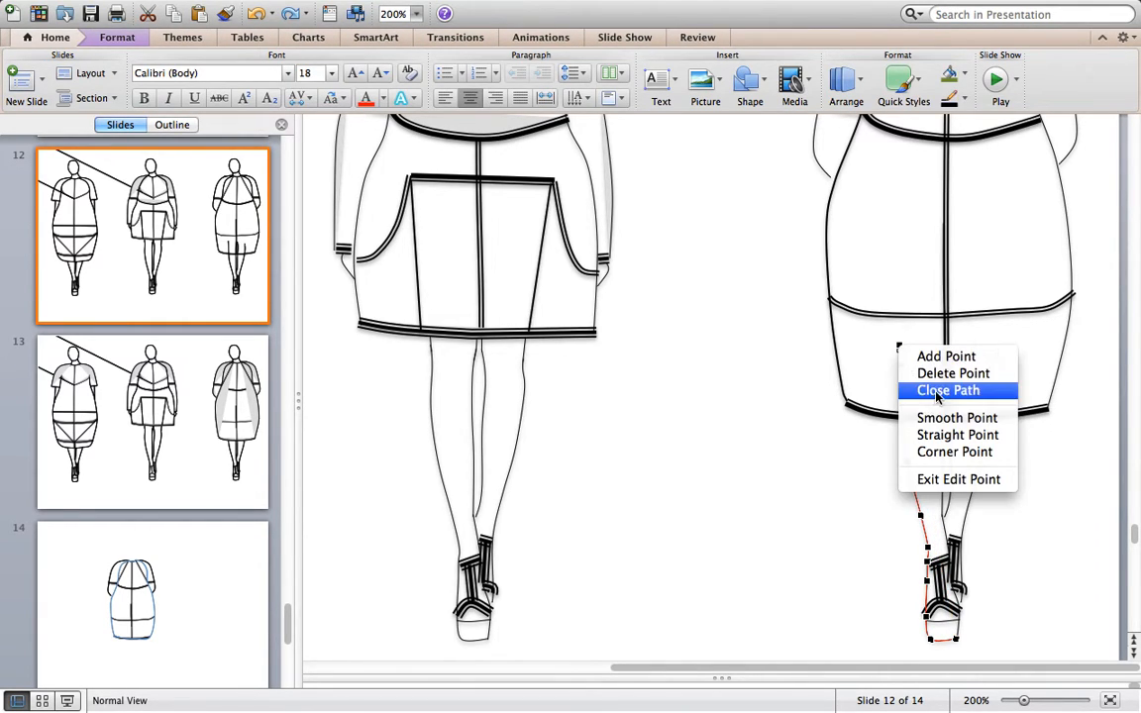
click(931, 372)
right_click(902, 366)
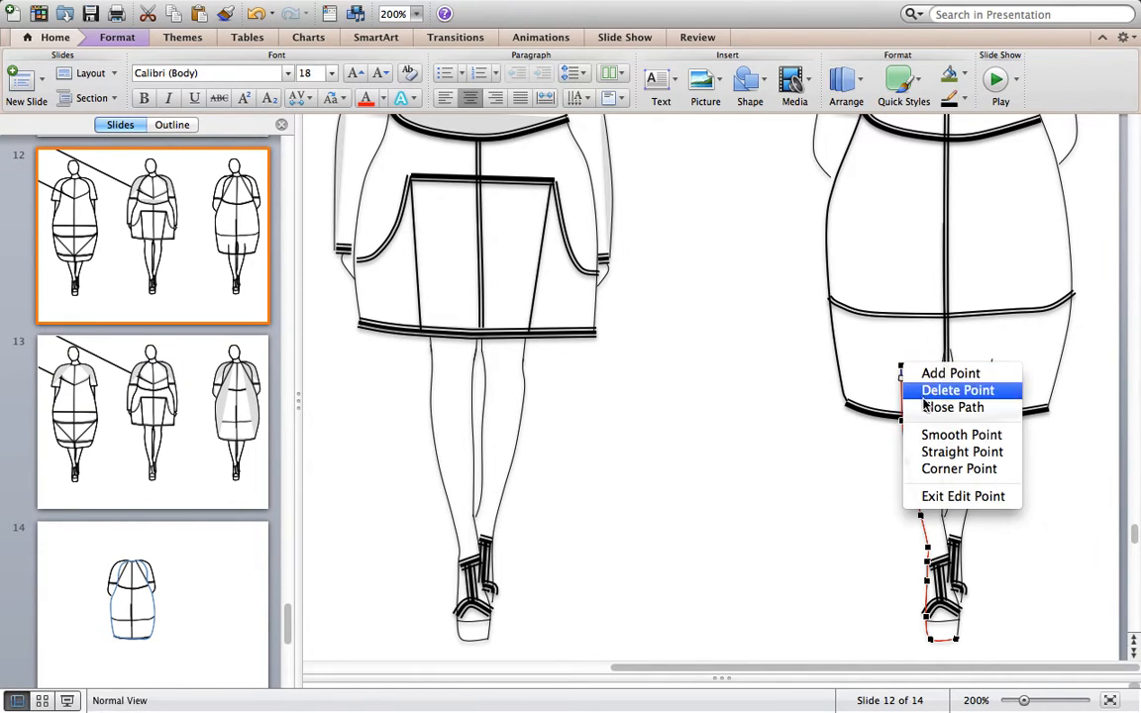
click(927, 395)
click(759, 543)
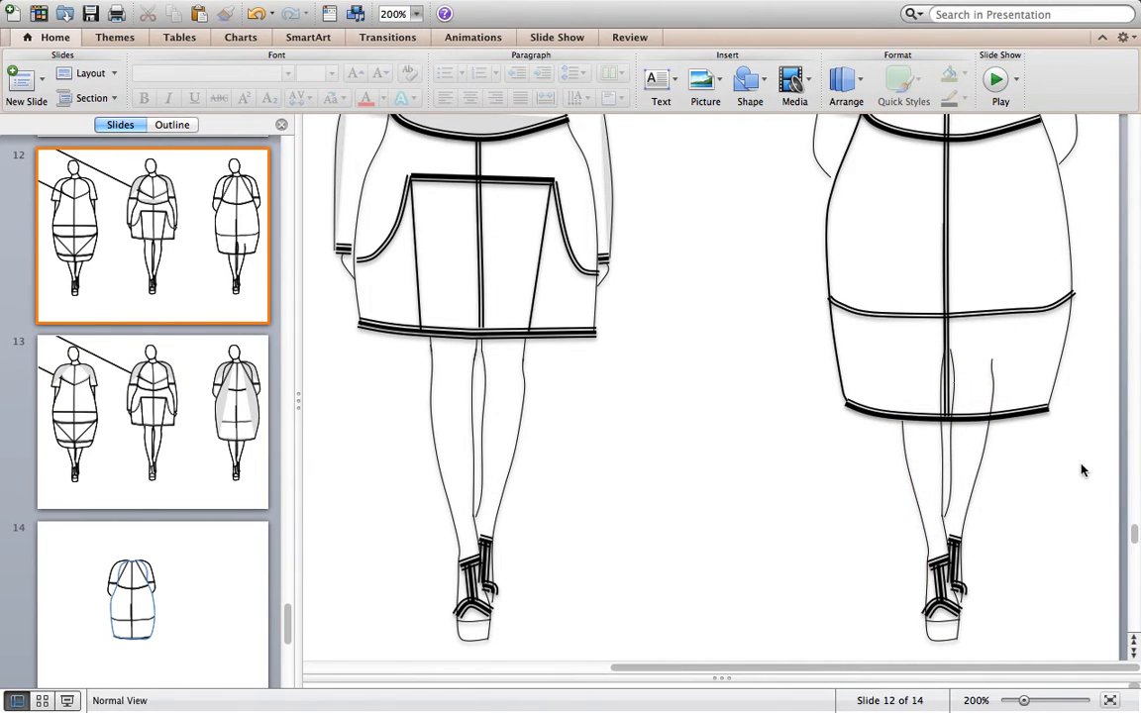
Step: Open slide 13 at 100% zoom and examine the shaded side panels of the third figure's dress
click(951, 371)
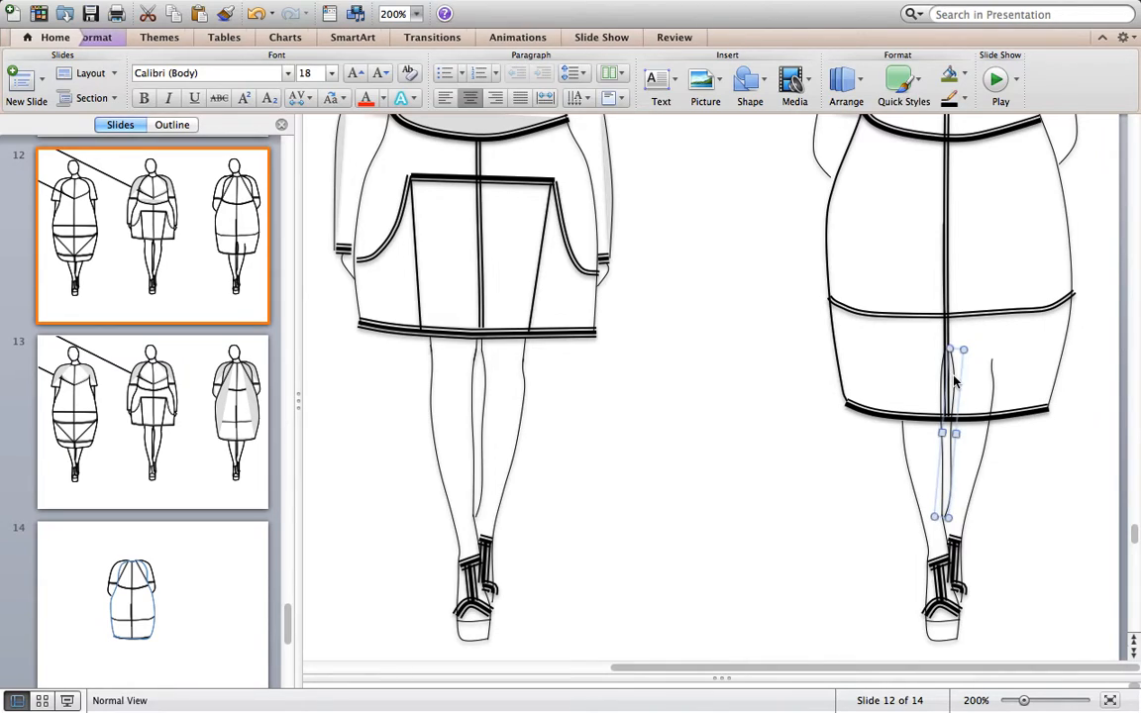
click(611, 459)
click(416, 13)
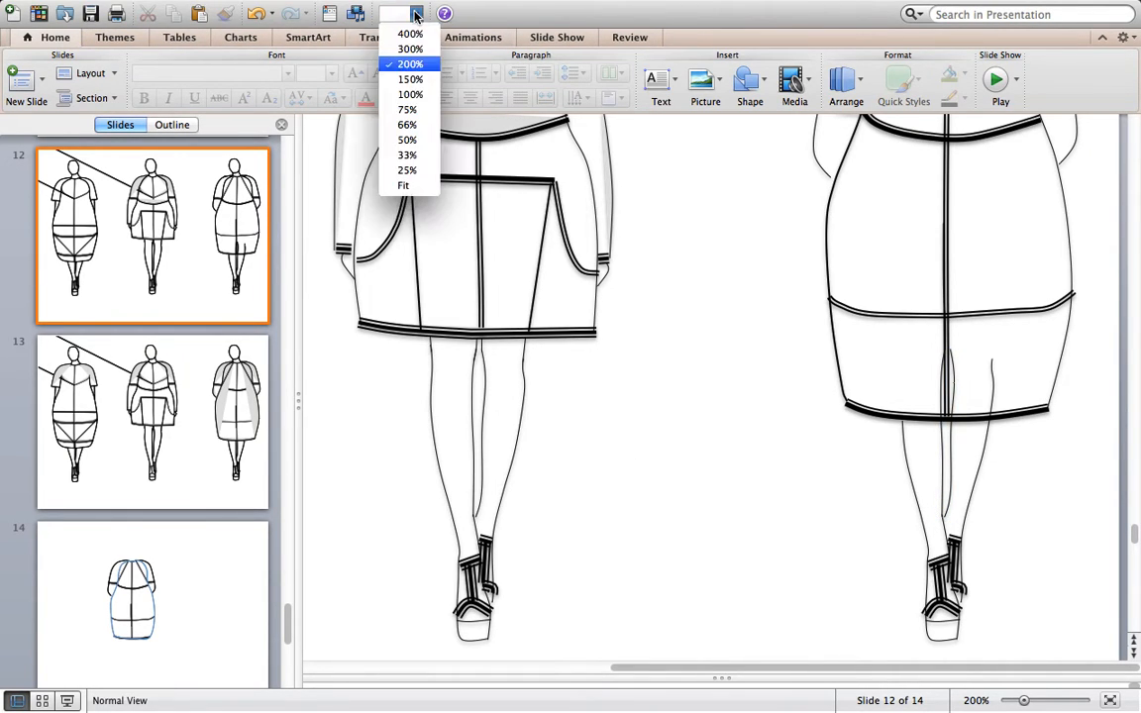
click(410, 95)
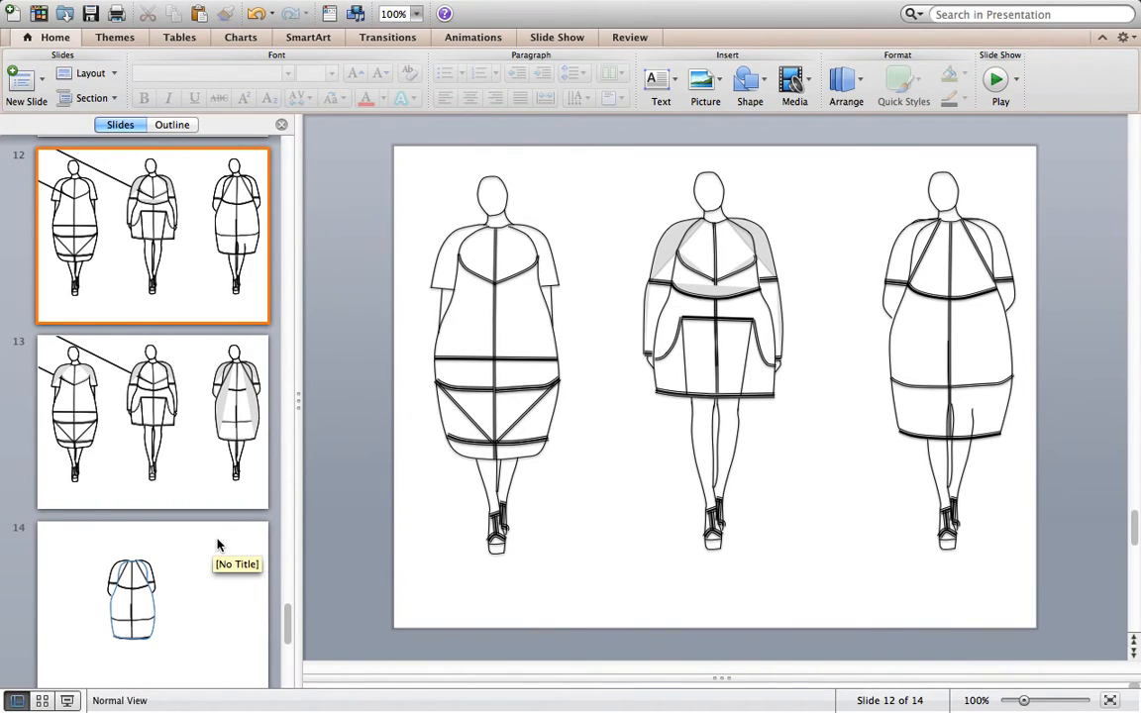
click(209, 477)
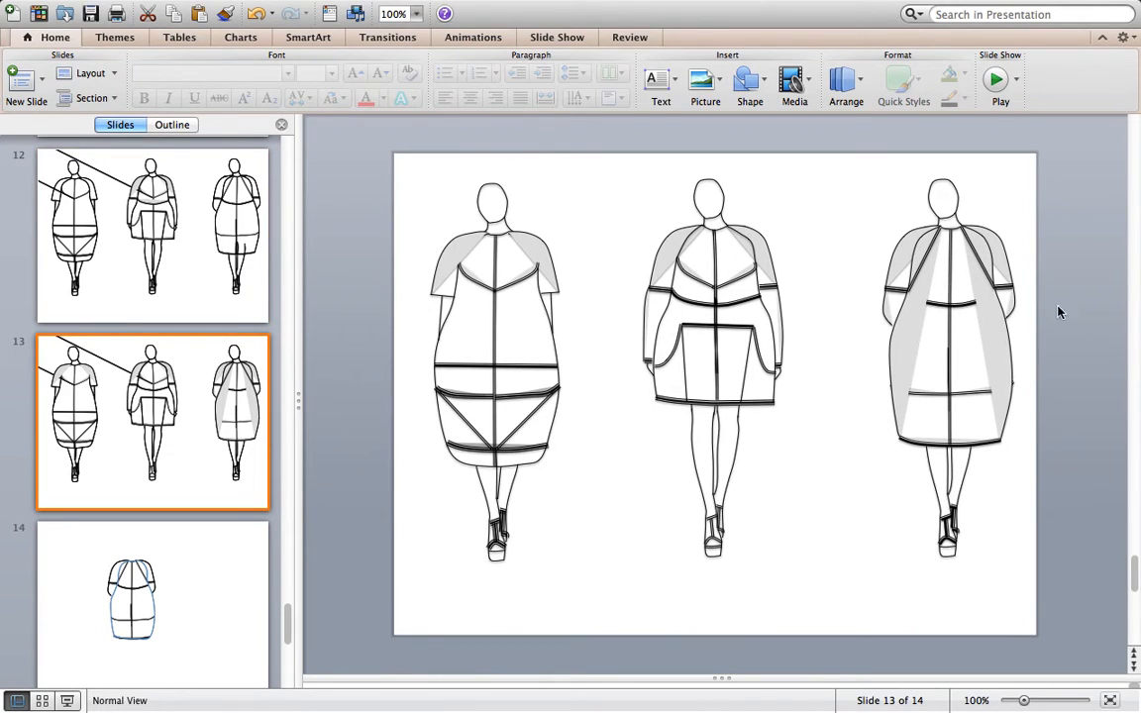
click(998, 347)
click(904, 349)
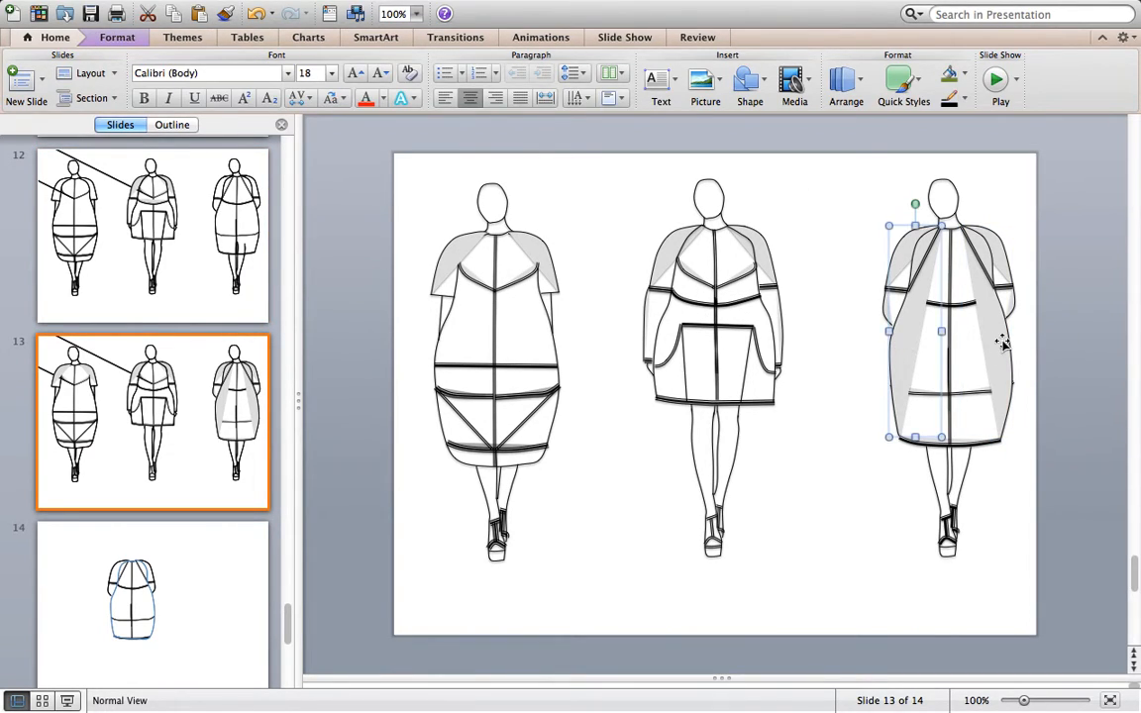
click(810, 324)
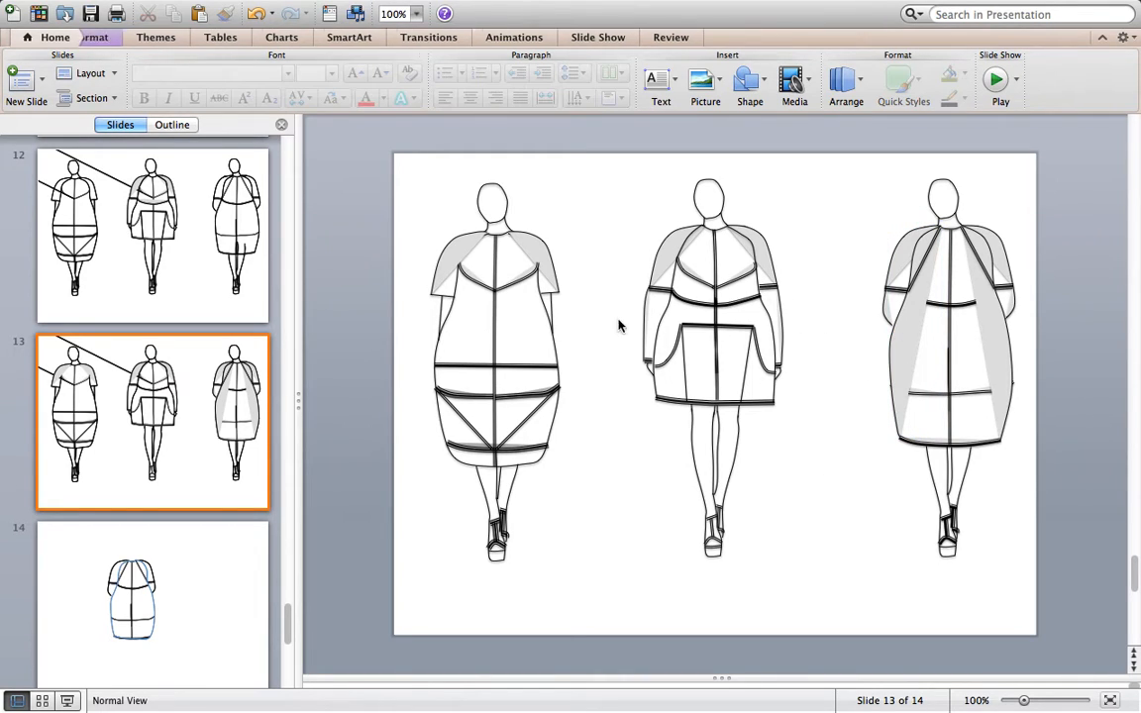
click(897, 323)
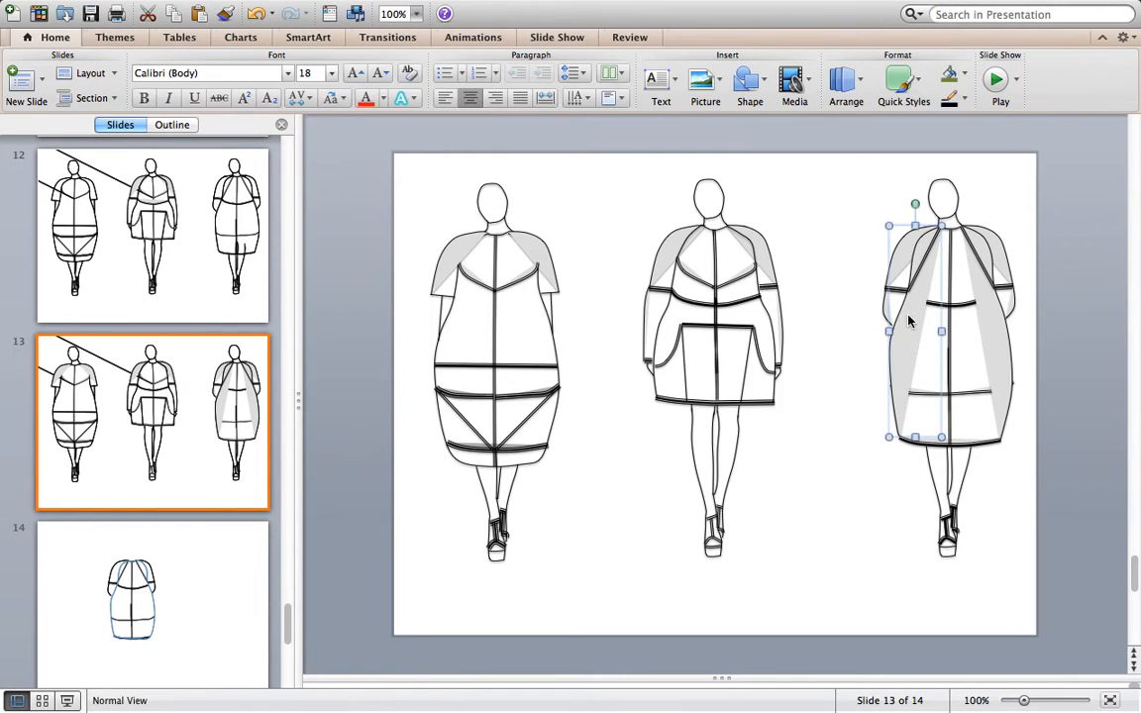
Step: Send both grey side panels of the third figure's dress to the back, behind its seam lines
right_click(906, 313)
mouse_move(966, 533)
mouse_move(971, 504)
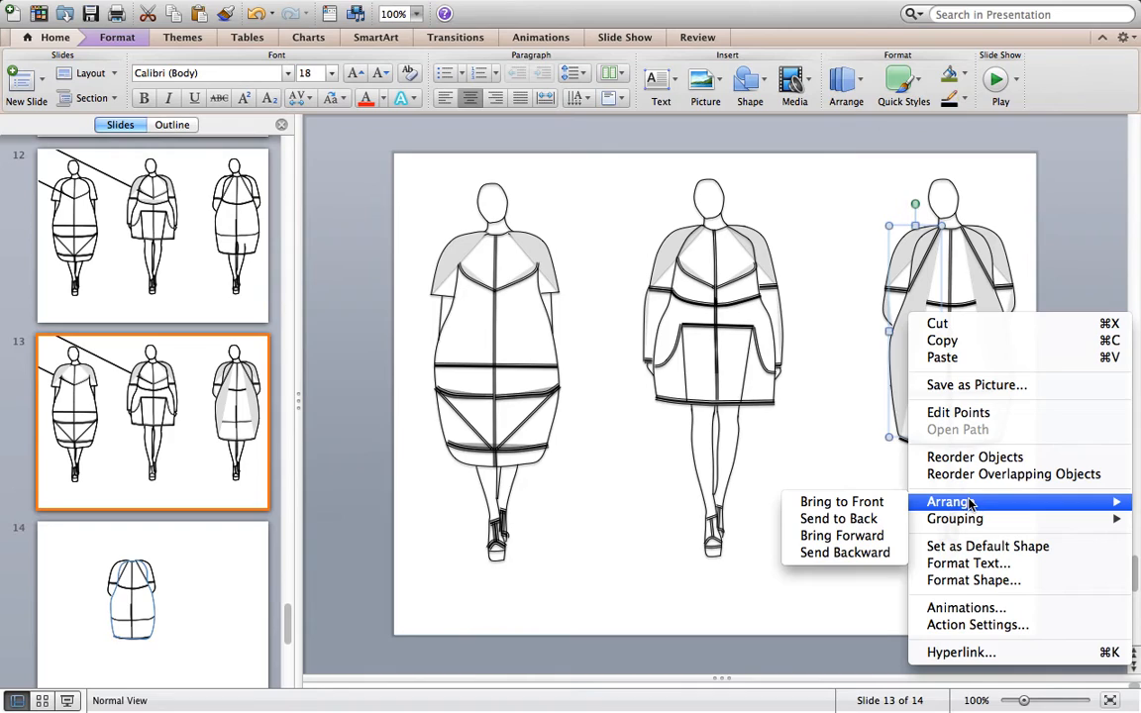
click(842, 588)
click(878, 517)
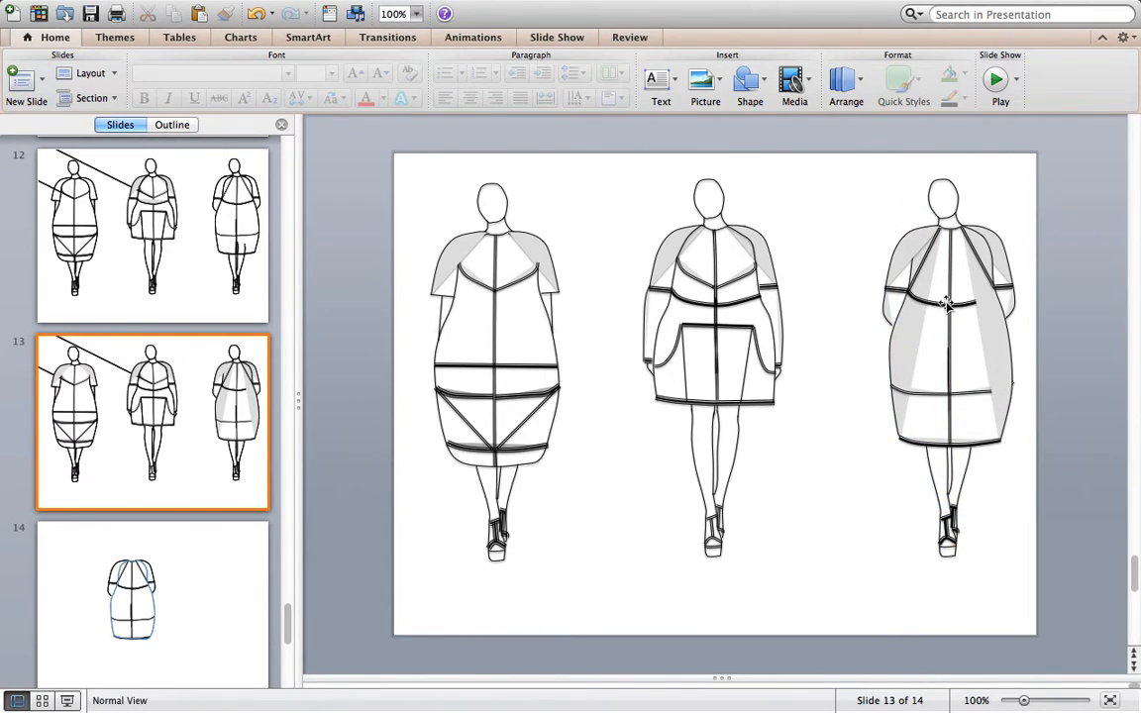
click(1007, 322)
right_click(1004, 320)
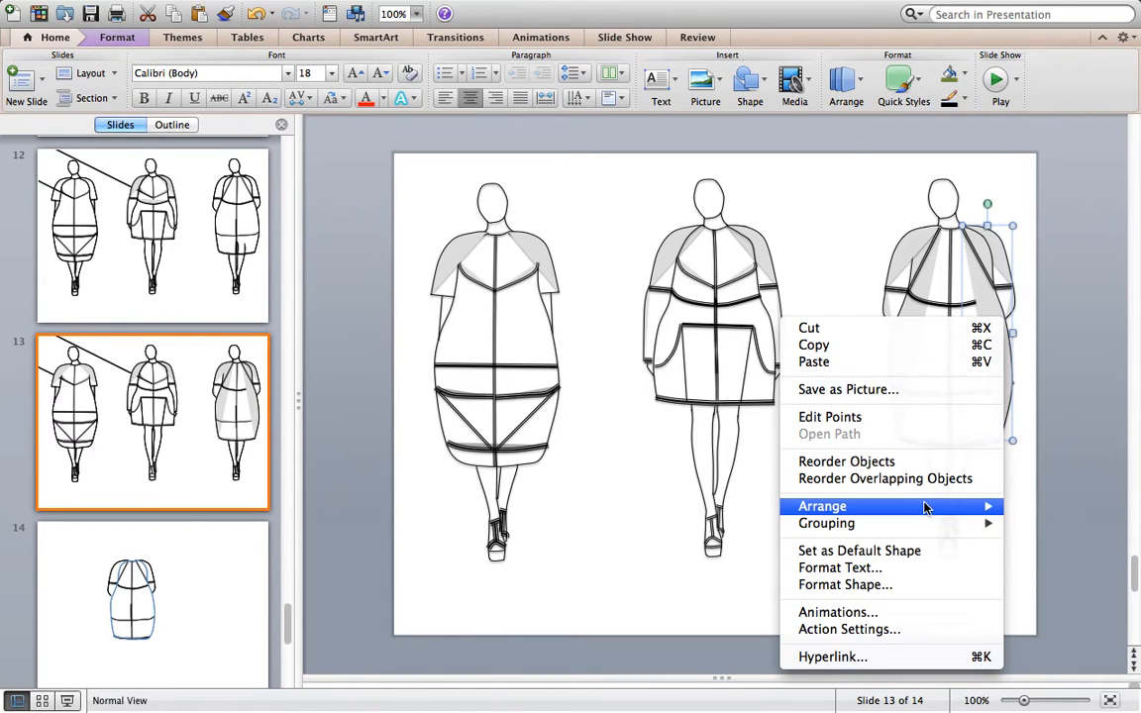
mouse_move(923, 507)
click(1060, 524)
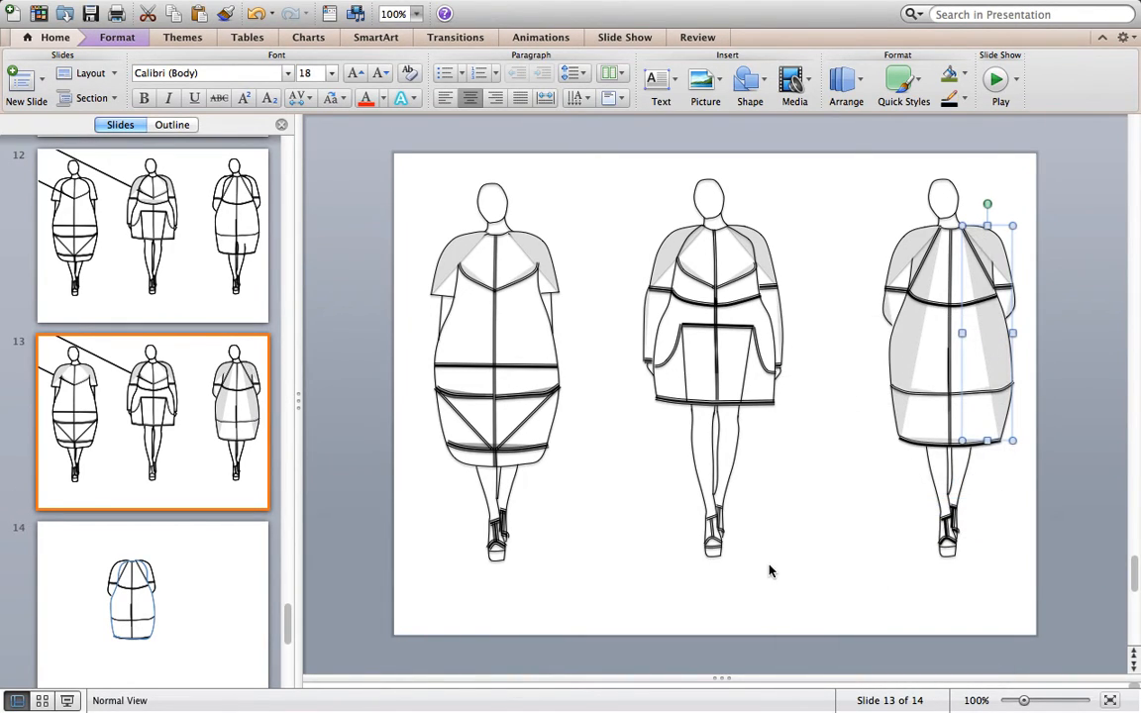
click(837, 549)
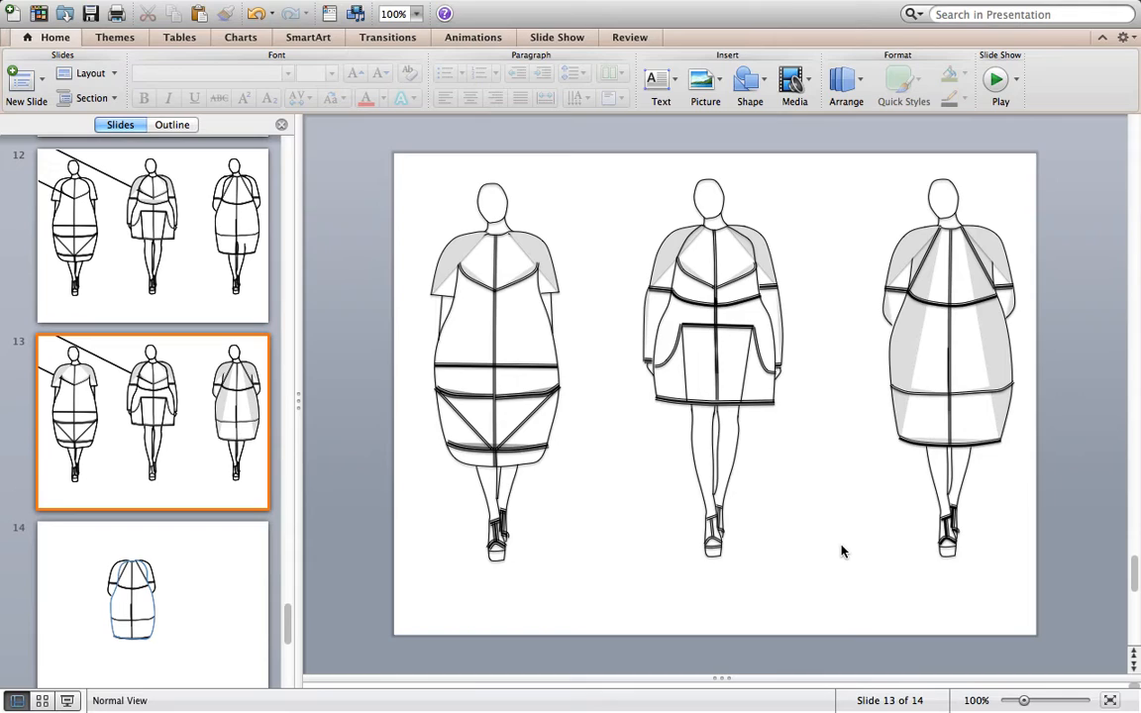
Step: Draw a closed curved freeform around the middle figure's head, about 5 cm wide and 2.8 cm high
click(749, 81)
mouse_move(891, 112)
click(976, 160)
mouse_move(661, 220)
mouse_down()
mouse_move(655, 170)
mouse_move(704, 166)
mouse_move(777, 209)
mouse_move(664, 222)
mouse_up()
Step: Try a 3 pt double line as the outline of the freeform around the middle figure's head, and undo it
click(961, 101)
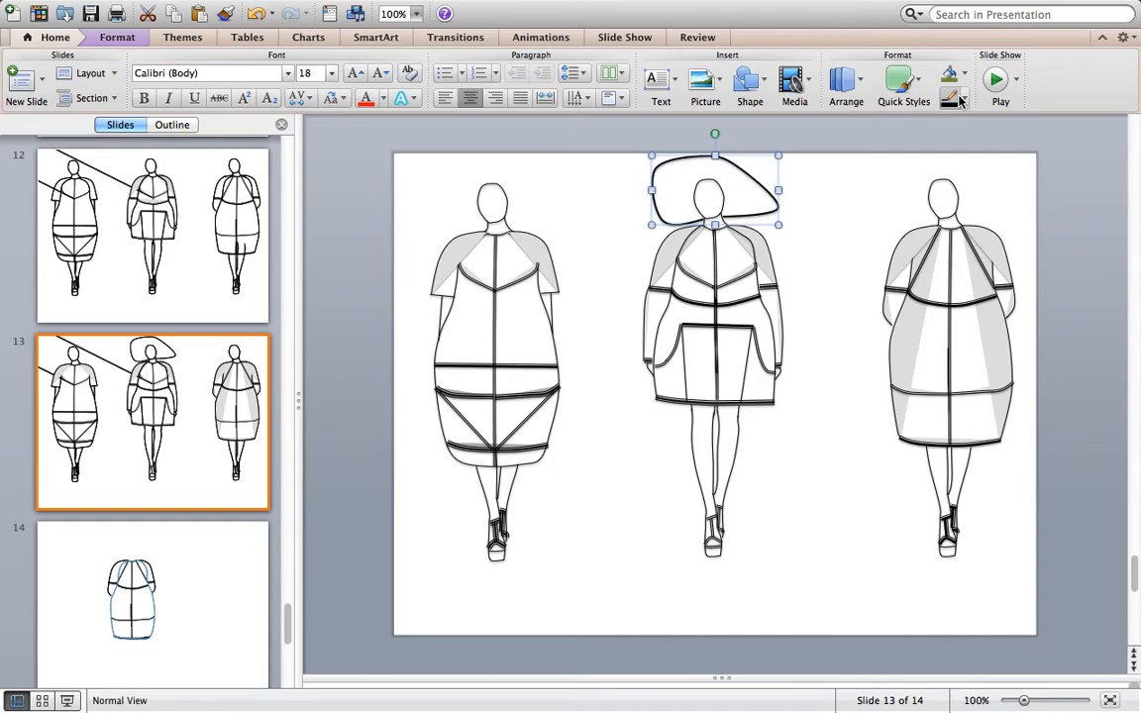
click(846, 321)
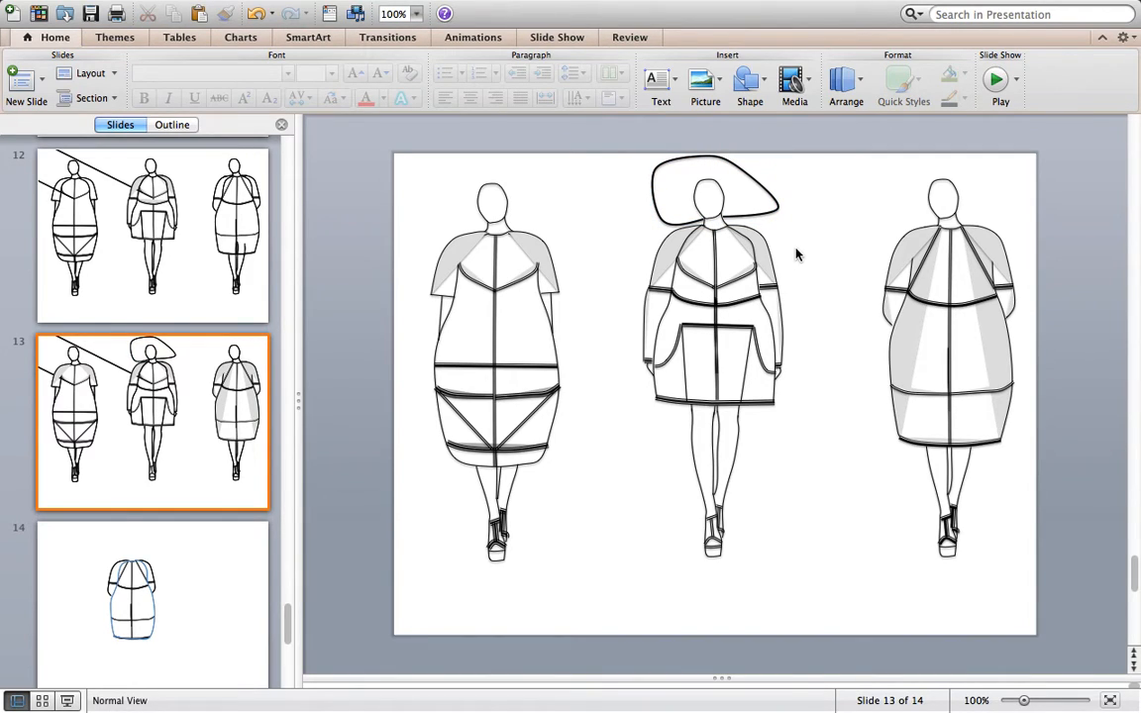
click(774, 201)
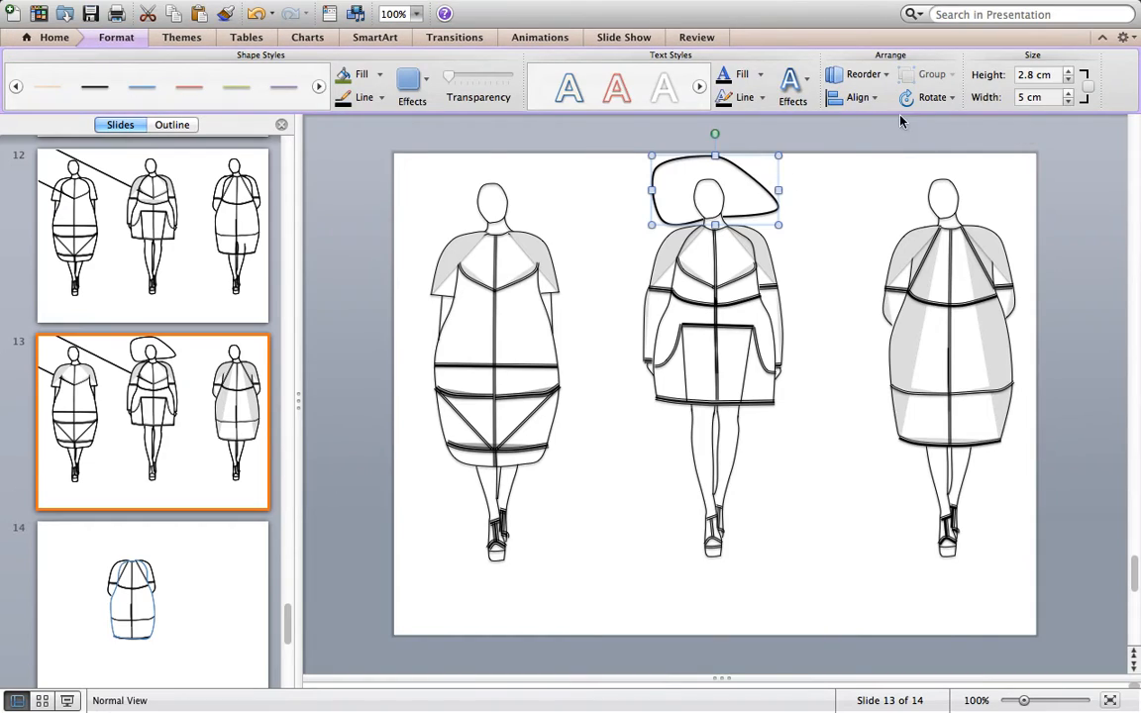
click(380, 98)
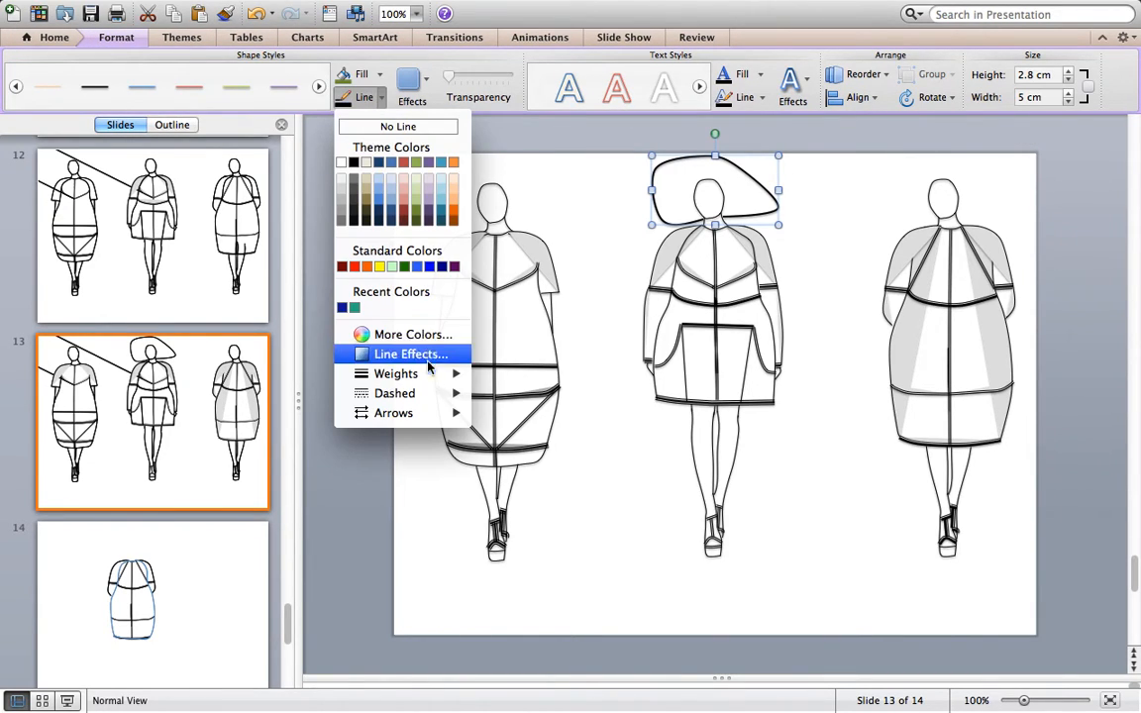
mouse_move(423, 382)
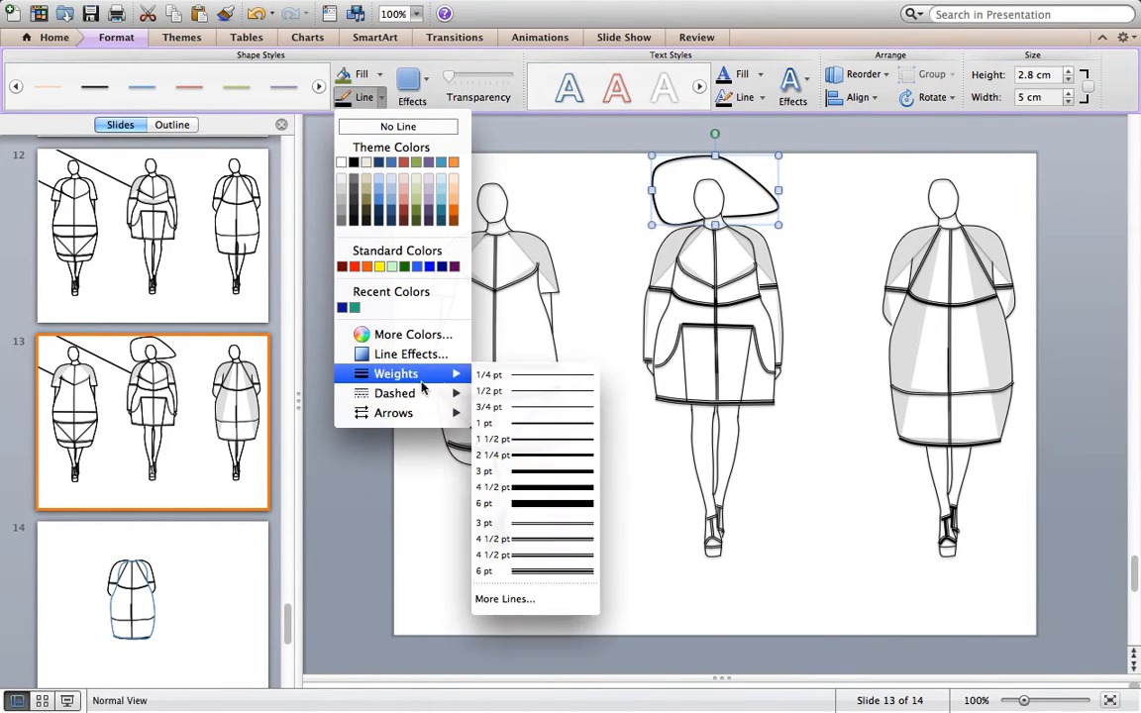
click(509, 521)
click(928, 529)
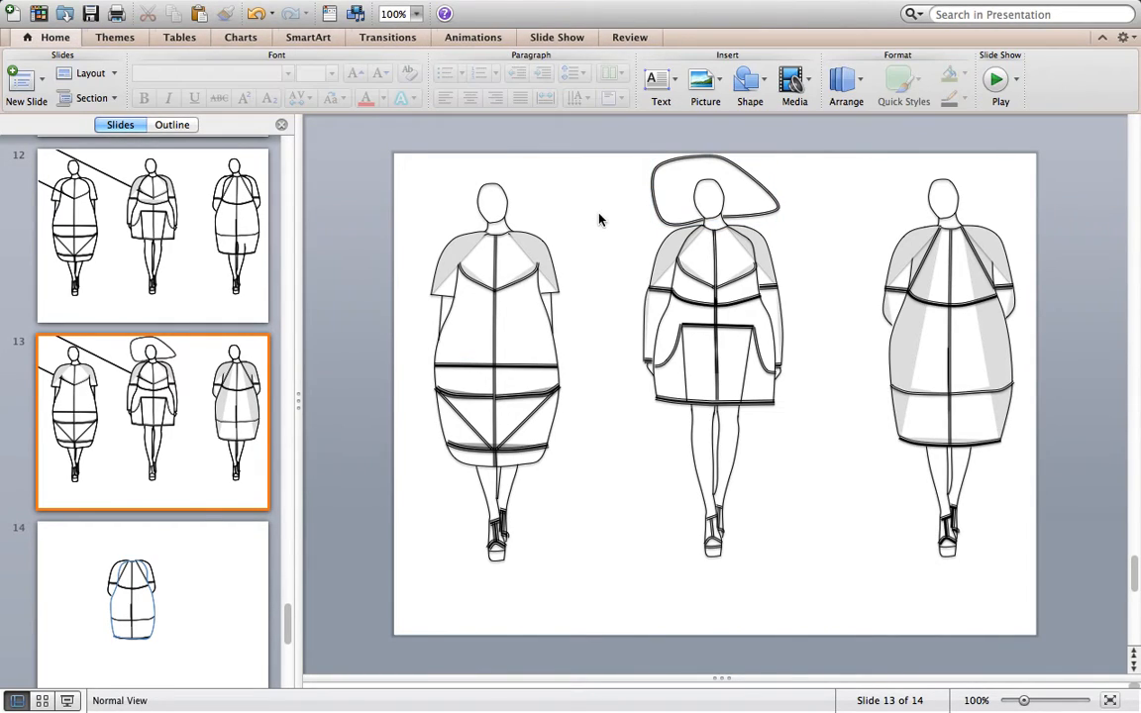
click(255, 13)
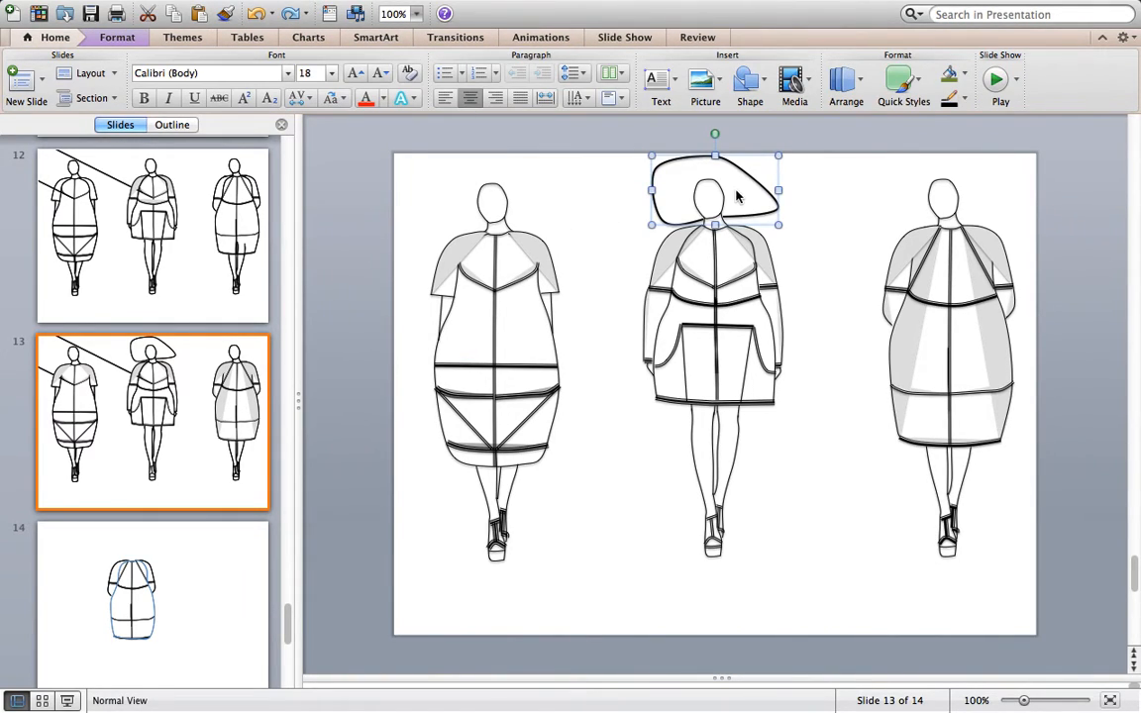
Step: Fill the freeform around the middle figure's head with black and send it to the back
click(965, 75)
click(958, 138)
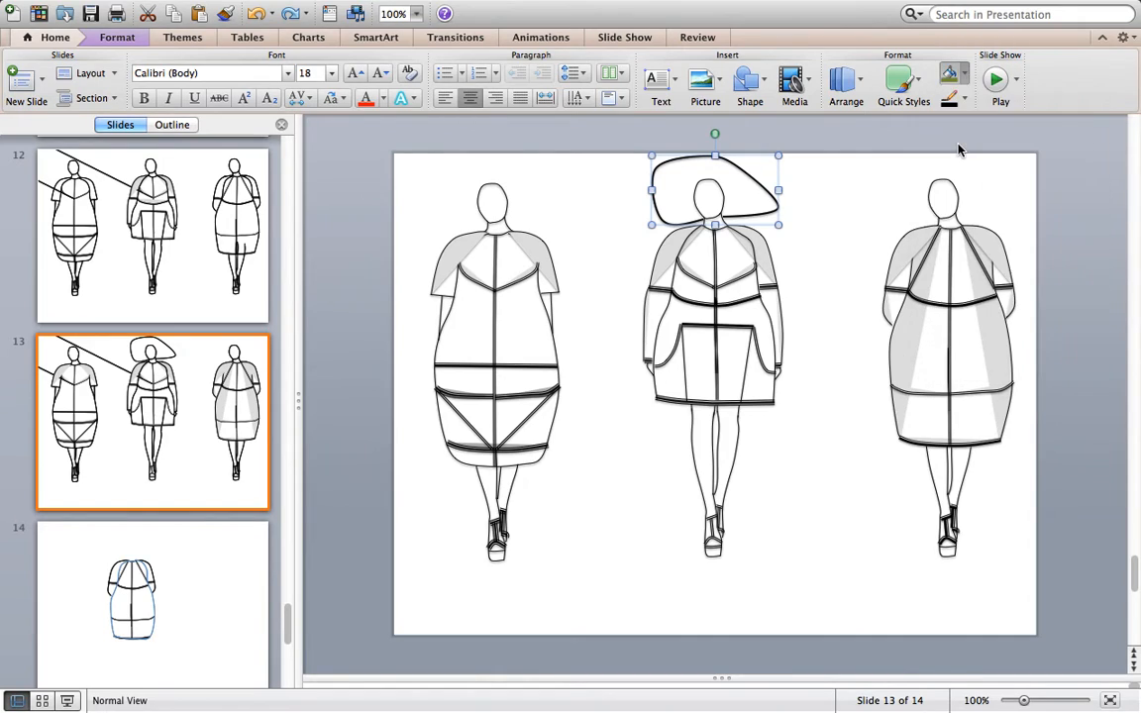
click(965, 76)
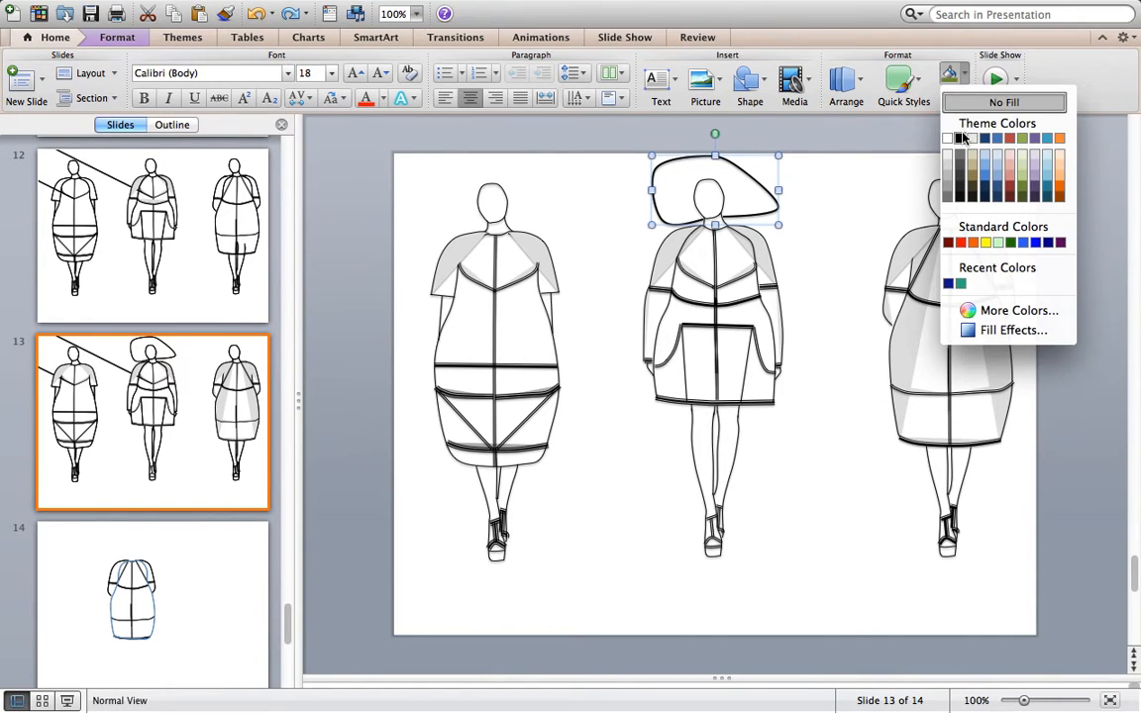
click(960, 139)
right_click(702, 176)
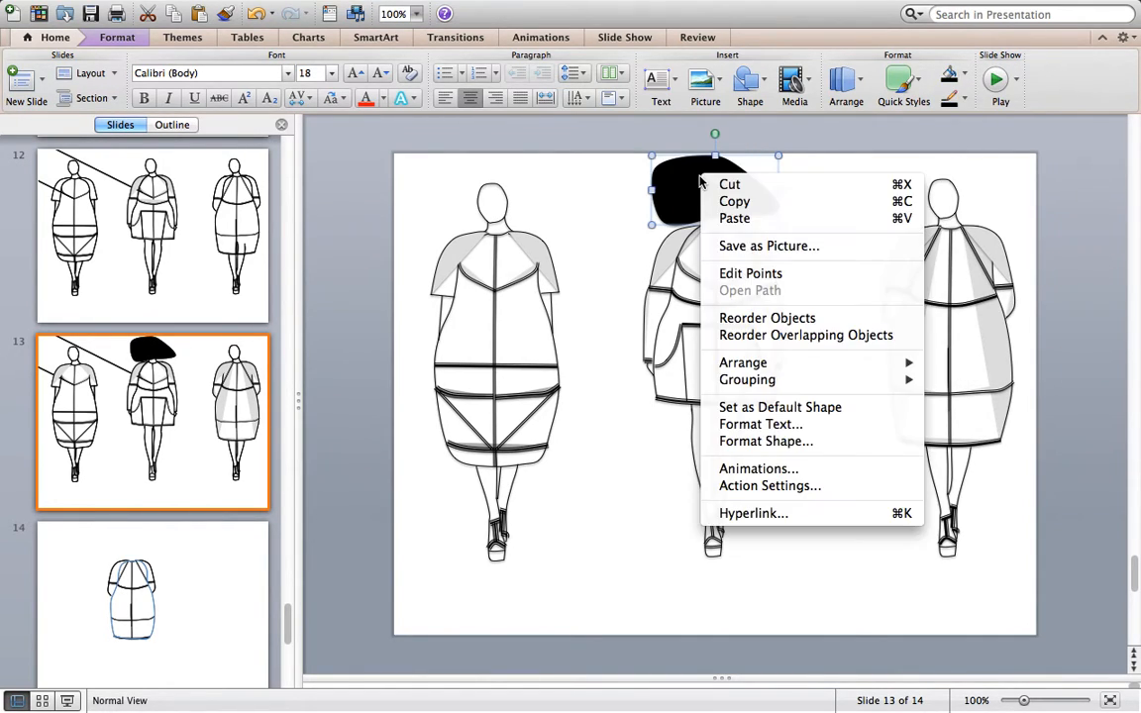
mouse_move(812, 363)
click(993, 381)
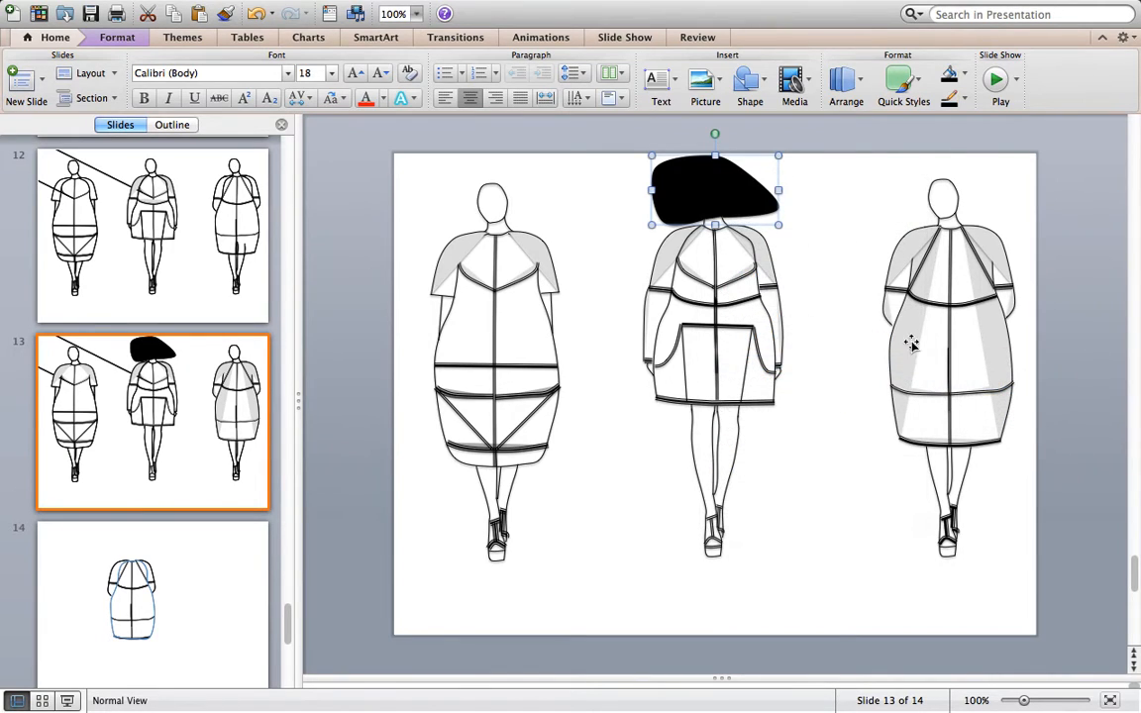
right_click(736, 197)
mouse_move(788, 389)
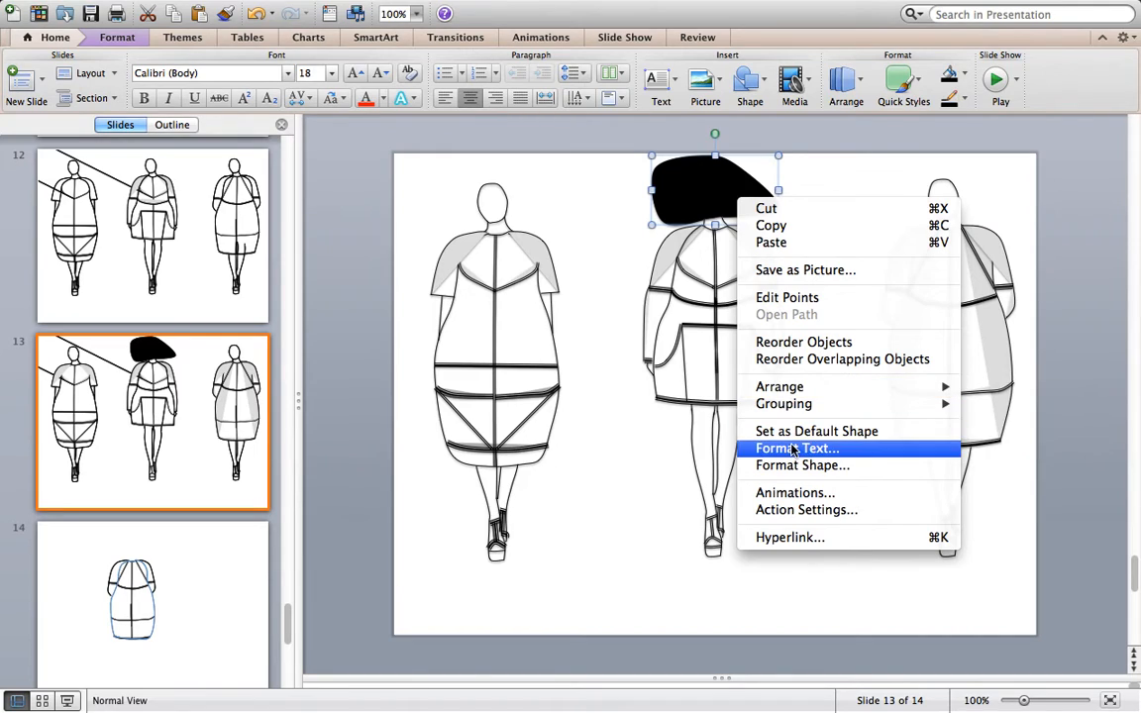
click(536, 437)
Step: On slide 6, move the large circle and the lowest small circle off the figure into the blank area beside it
scroll(213, 337, up, 15)
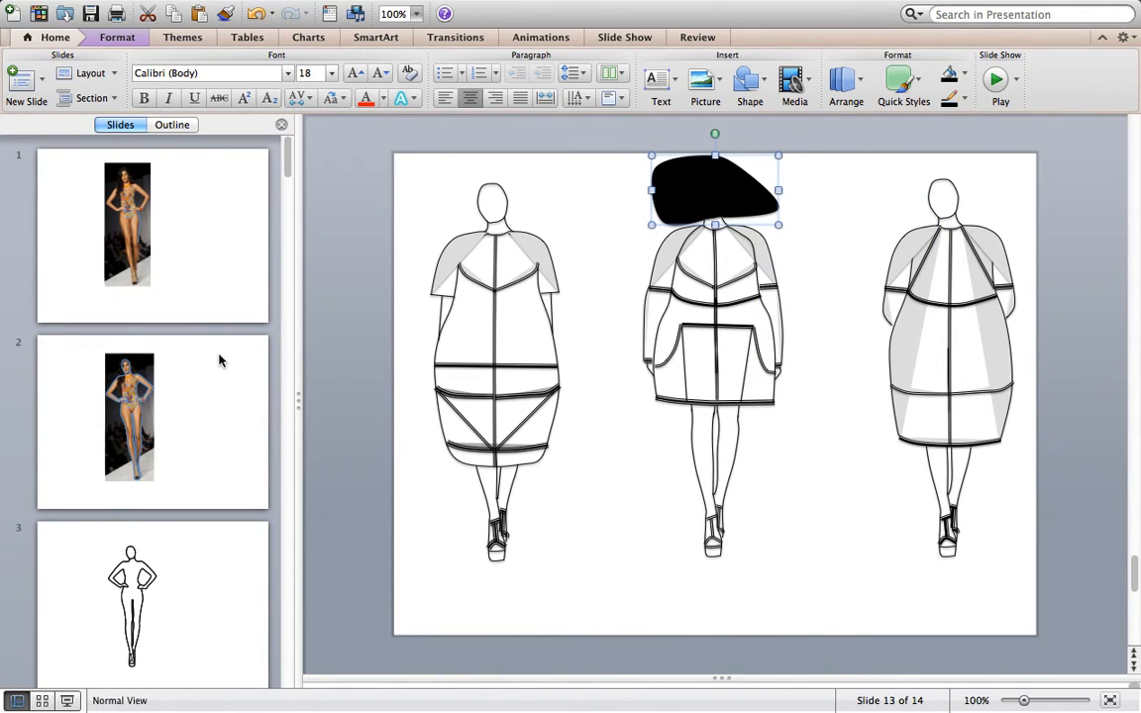
scroll(219, 360, down, 5)
click(153, 555)
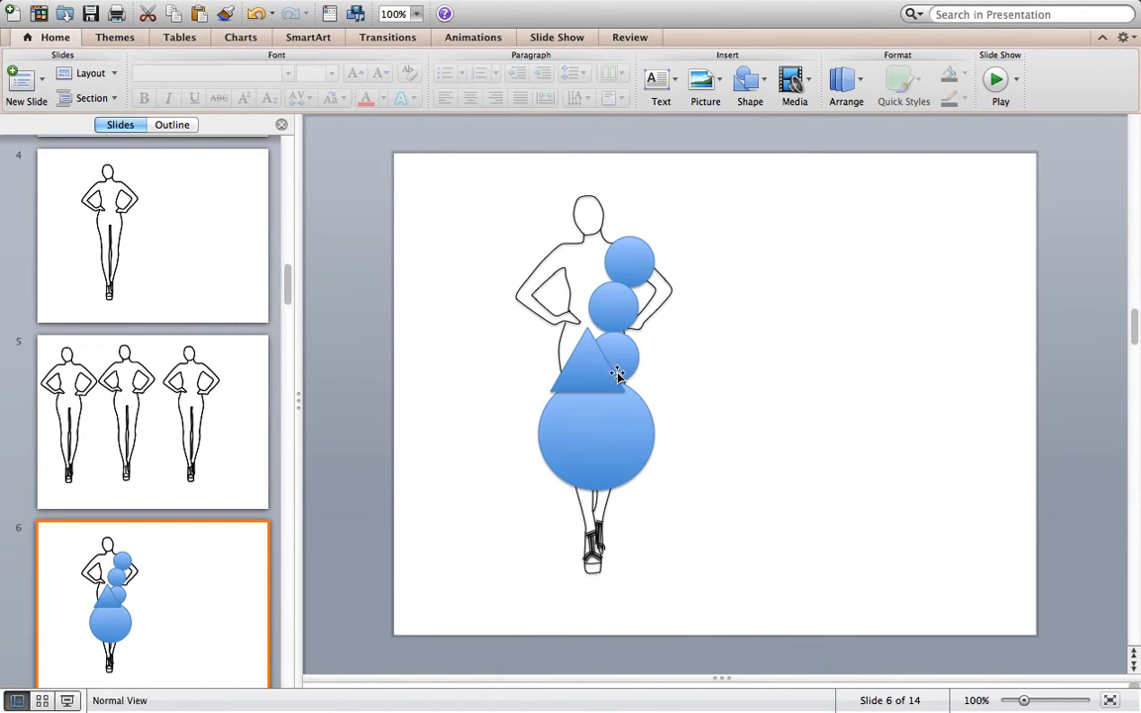
drag(562, 438, 910, 430)
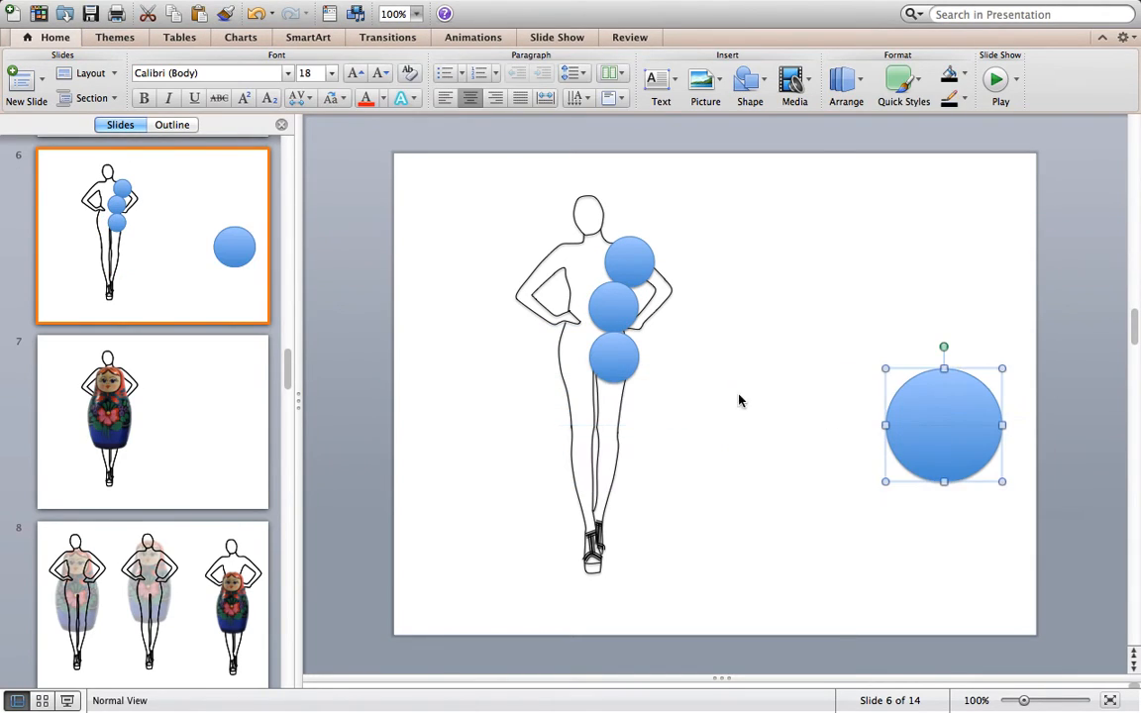
drag(623, 365, 826, 388)
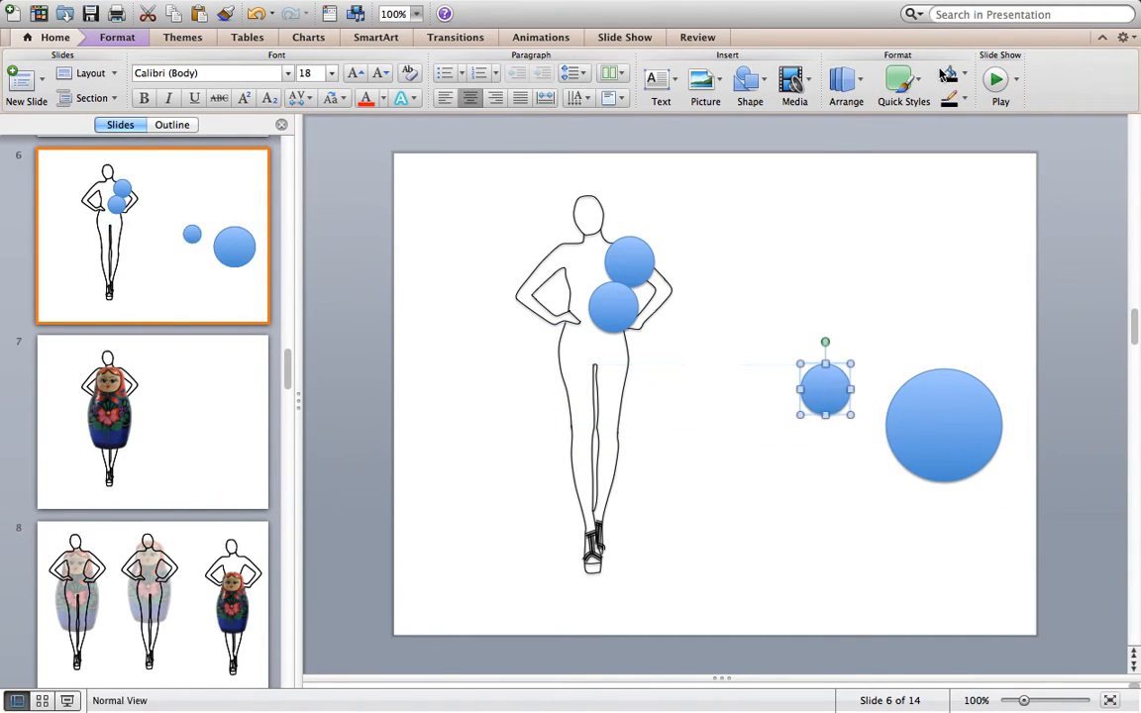
Step: Fill the separated small circle with black and place it at the centre of the large blue circle
click(966, 79)
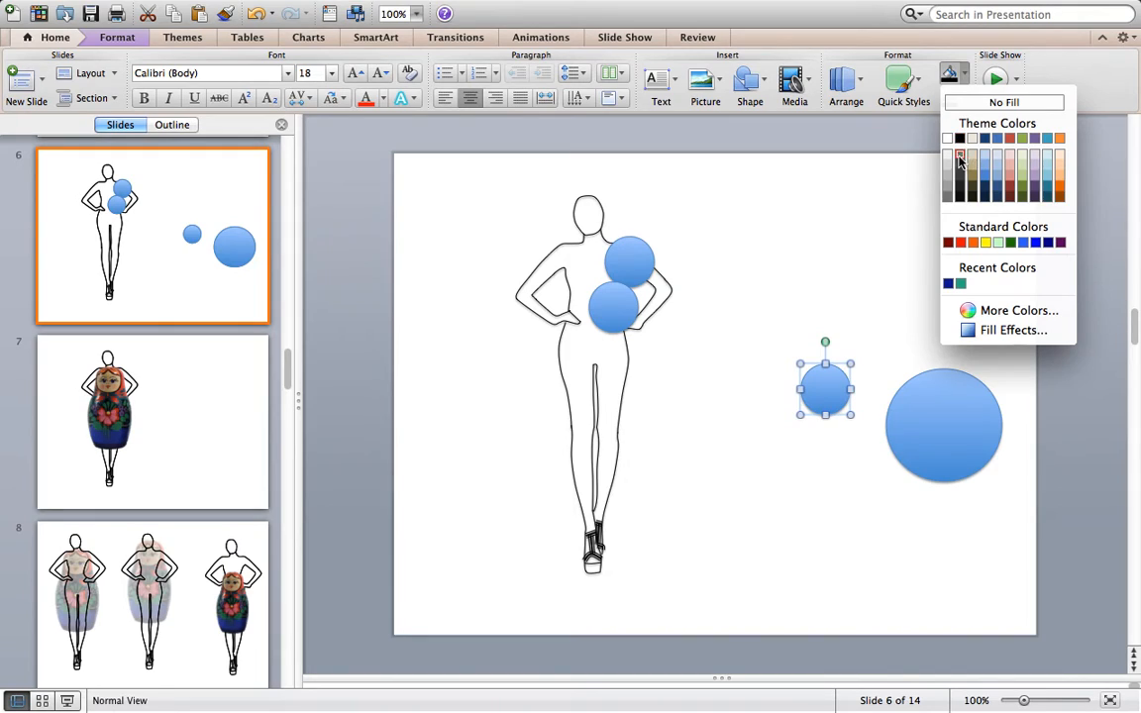
click(861, 144)
click(966, 77)
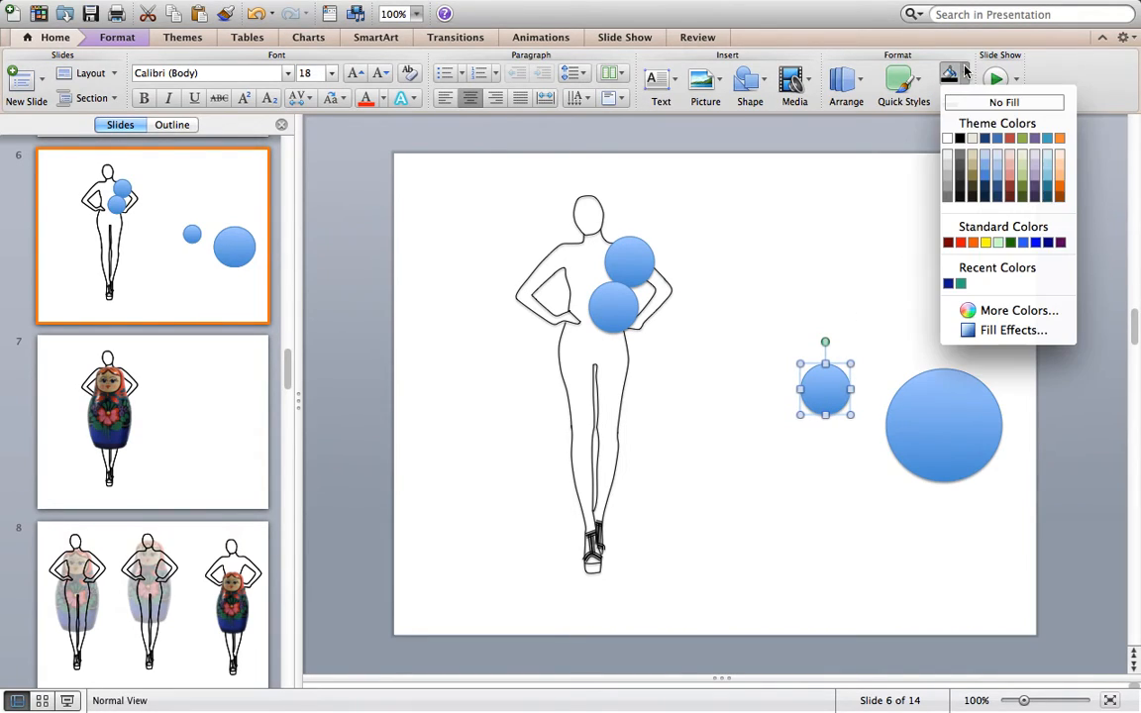
click(971, 139)
drag(835, 387, 958, 427)
click(832, 578)
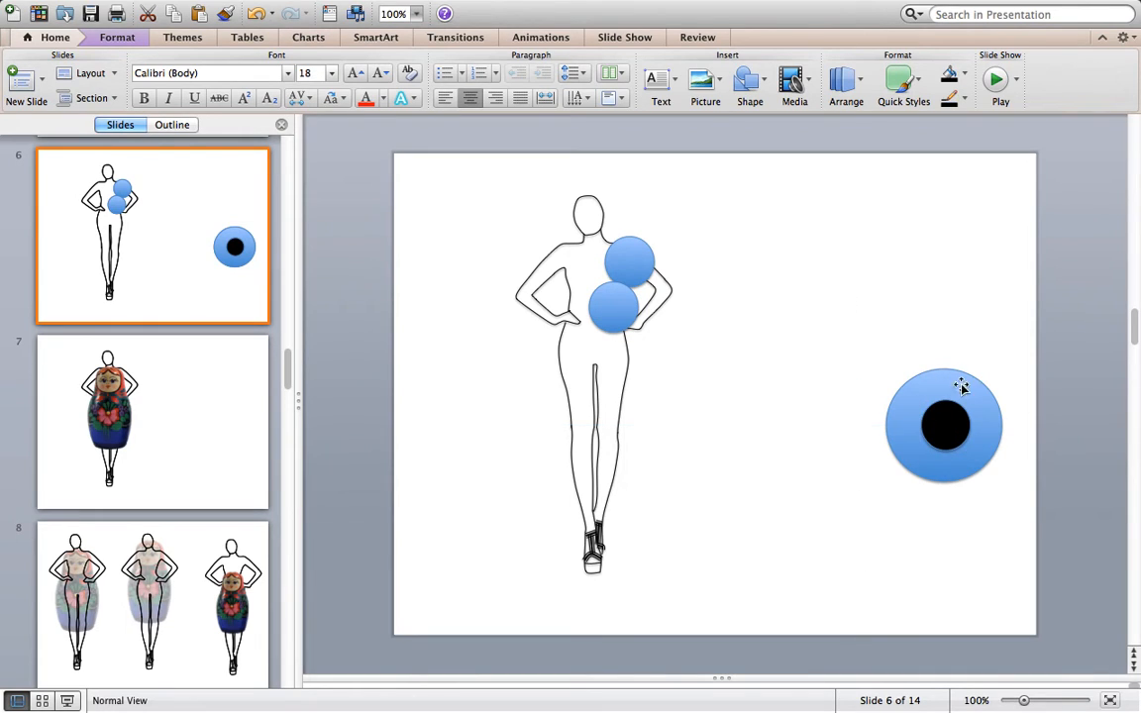
Step: Try Combine on the black and large blue circles, move the combined shape, and undo the move and the combination
drag(853, 343, 1011, 489)
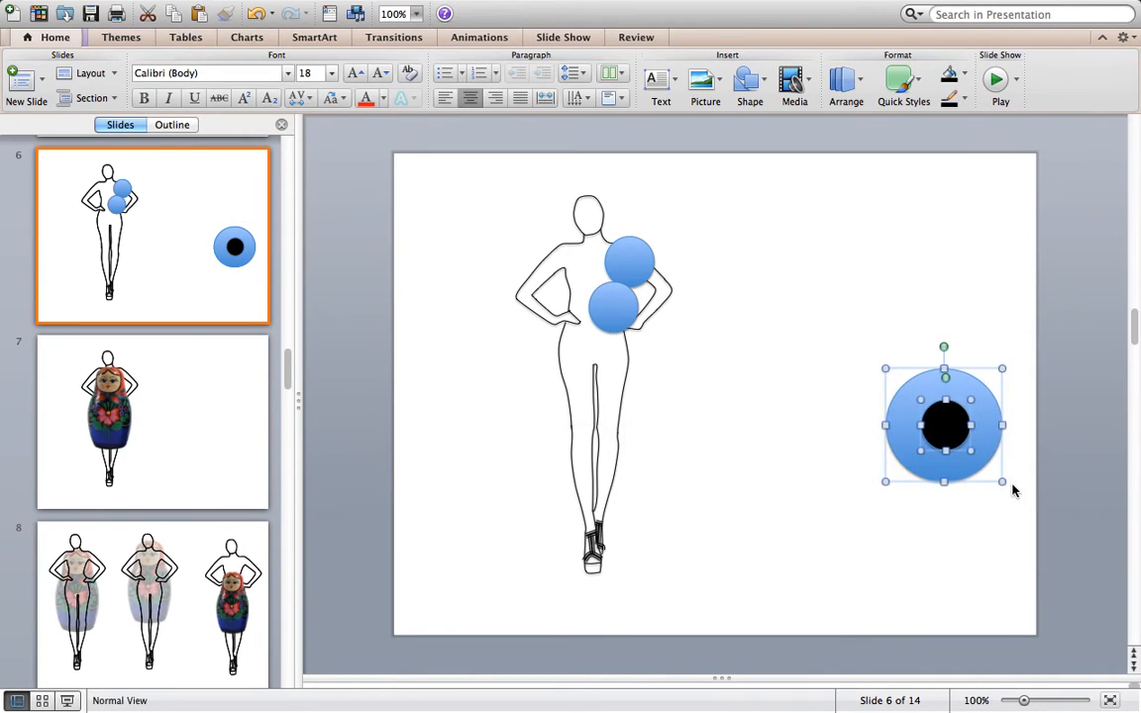
right_click(983, 437)
mouse_move(969, 600)
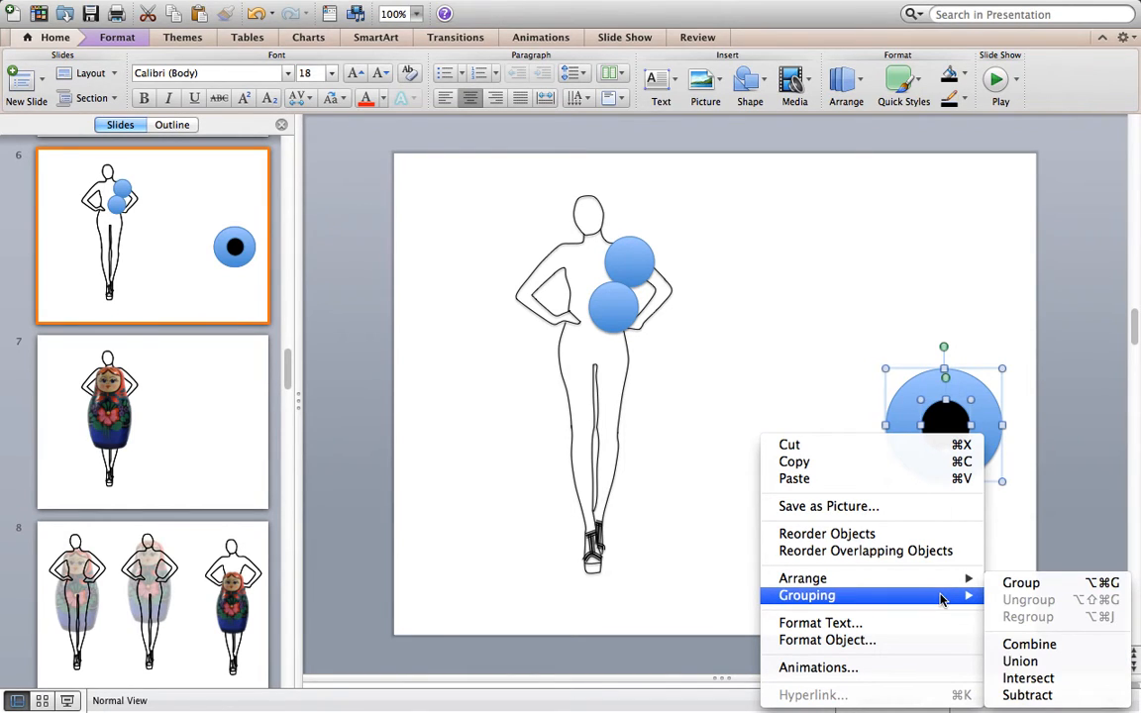
click(1011, 645)
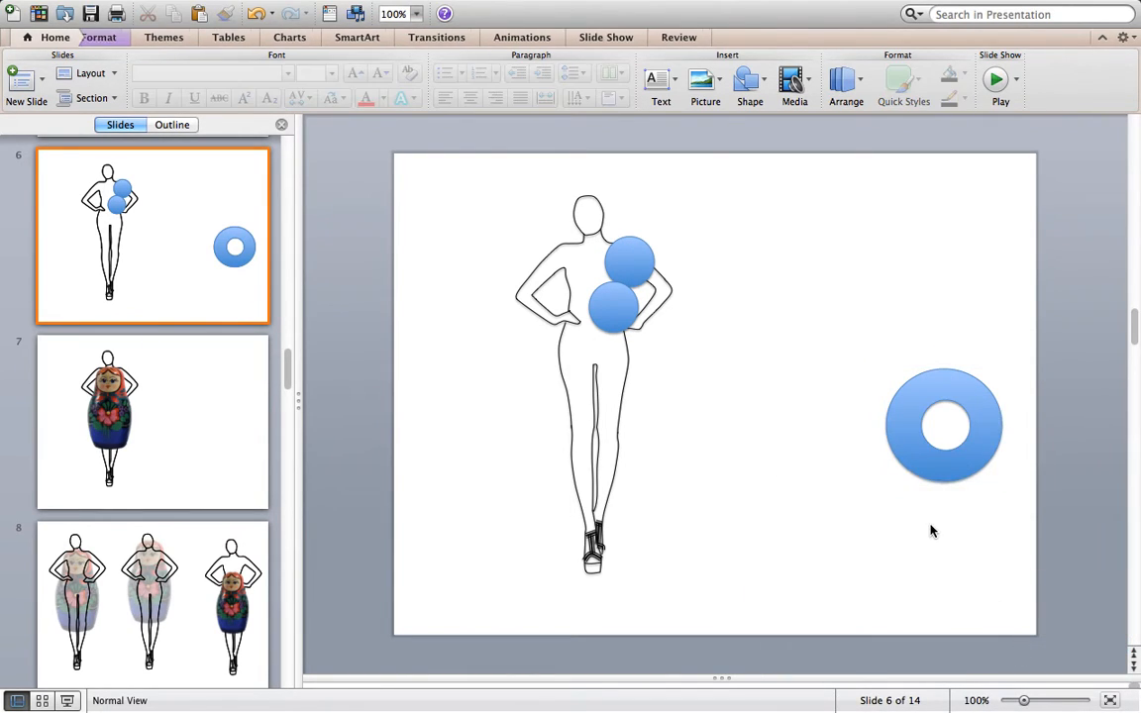
drag(921, 431, 937, 354)
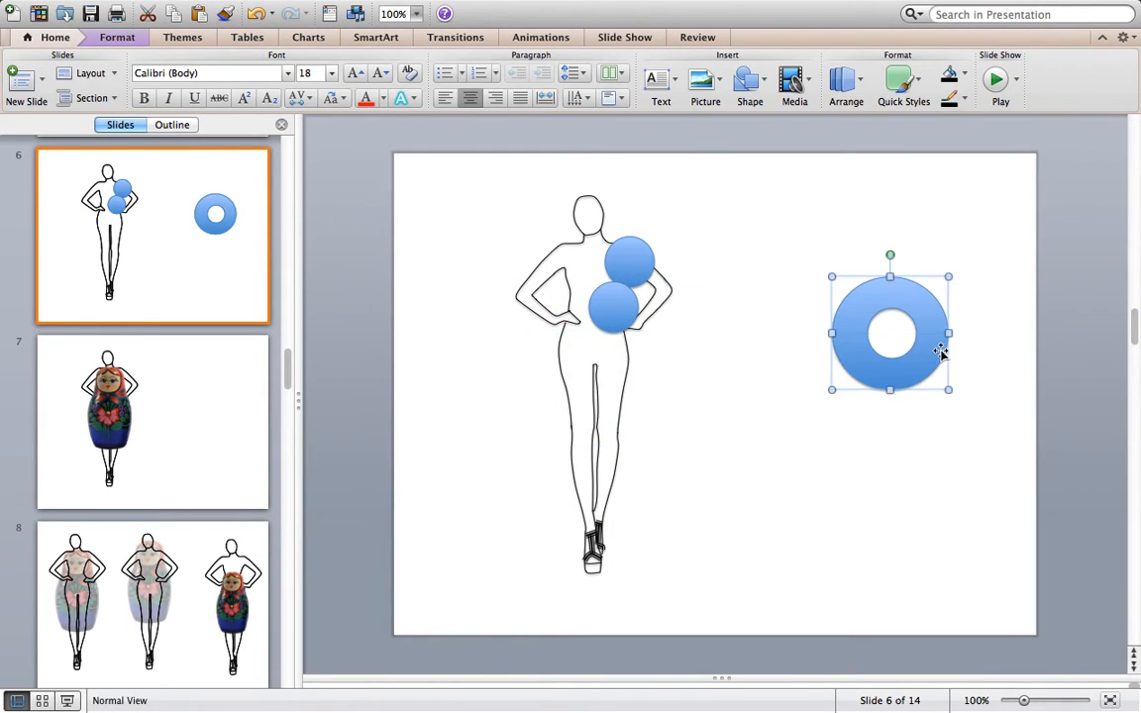
key(super+z)
key(super+z)
key(super+z)
key(super+z)
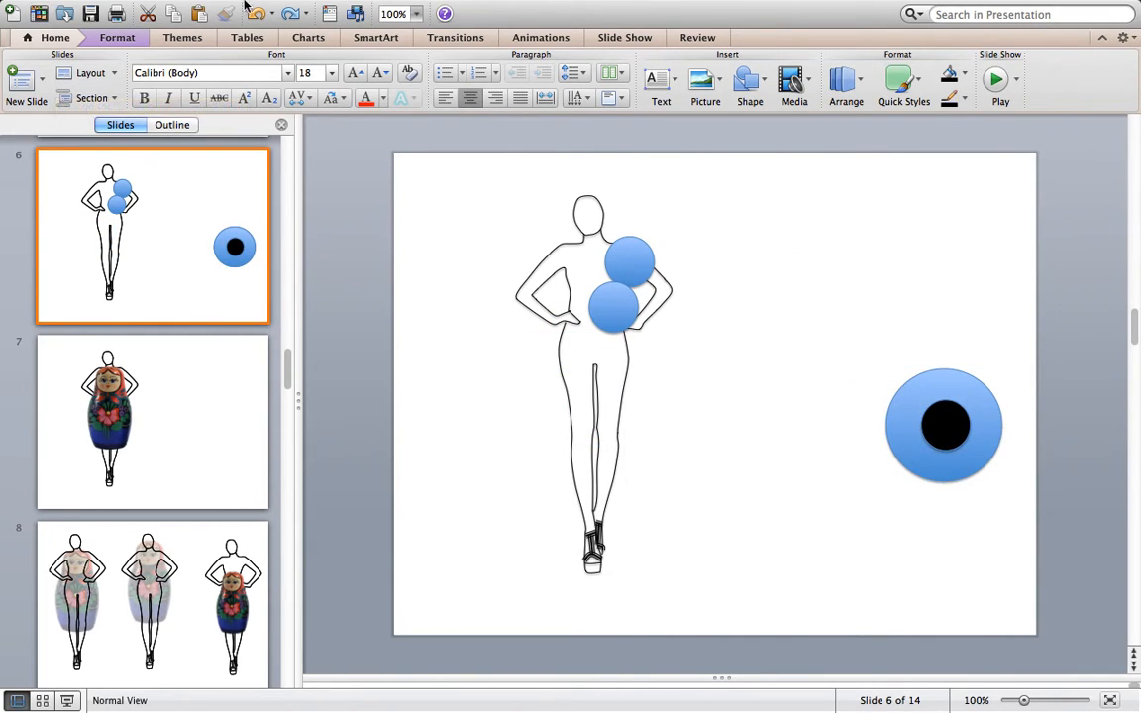
Step: Try Union on the black and large blue circles, move the merged shape, and undo the move and the union
mouse_move(919, 424)
mouse_down()
mouse_move(895, 443)
mouse_move(921, 426)
mouse_up()
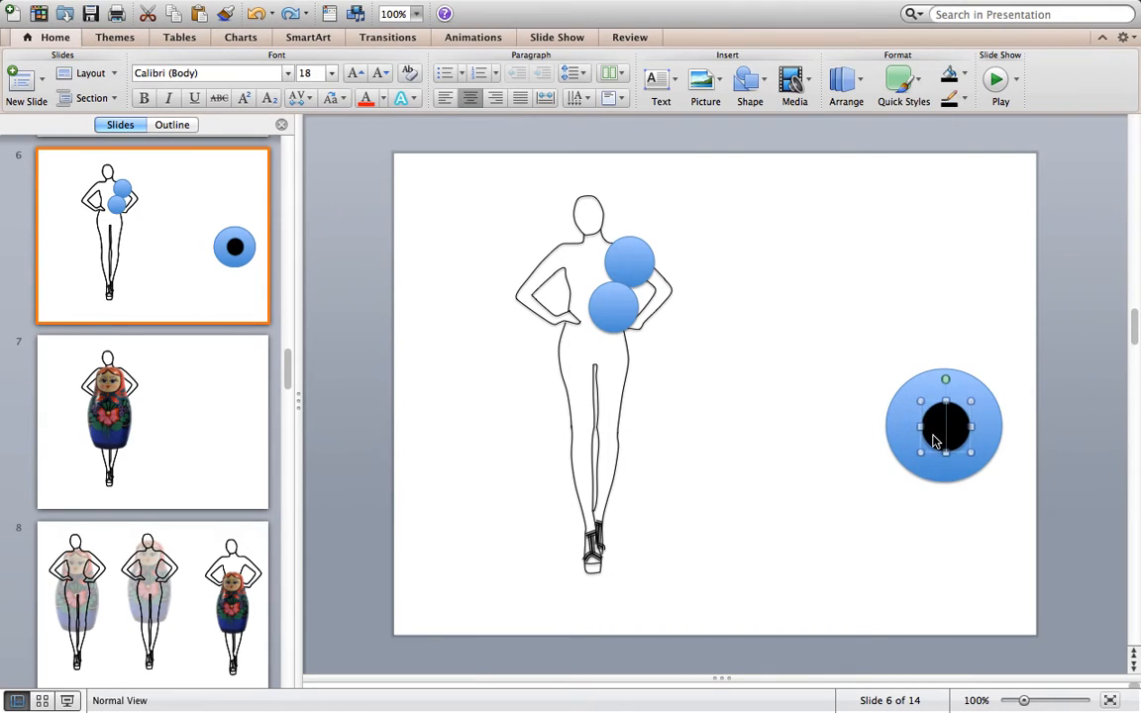
right_click(921, 426)
click(870, 360)
drag(870, 360, 1026, 538)
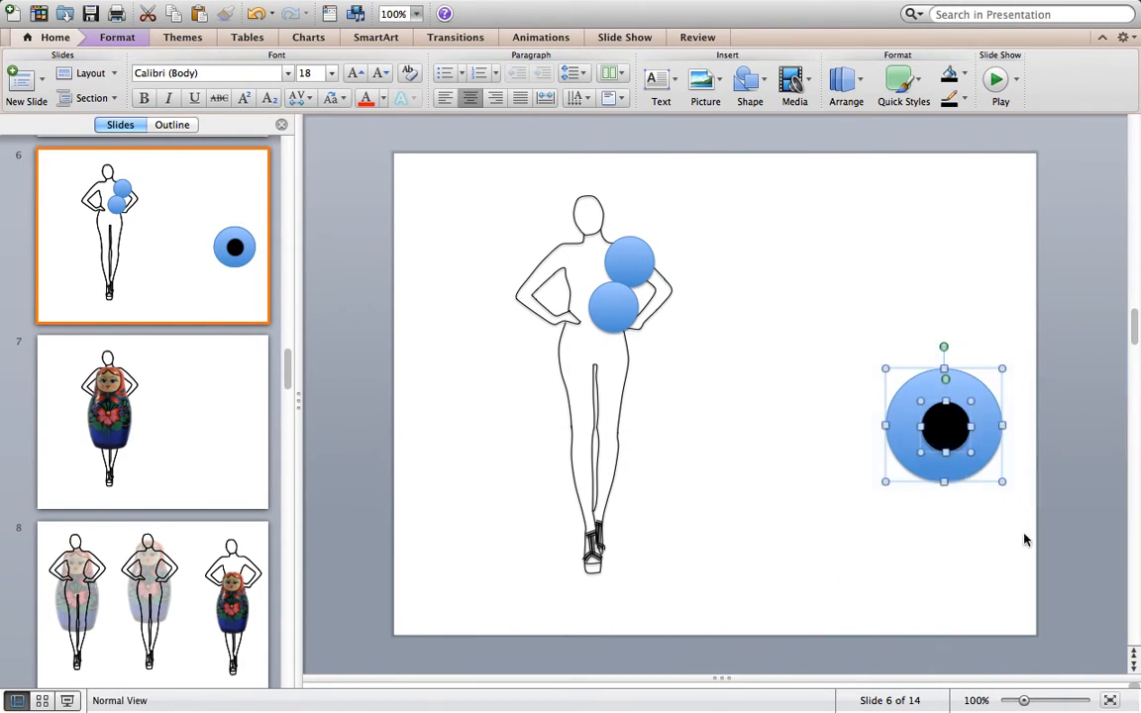
right_click(962, 465)
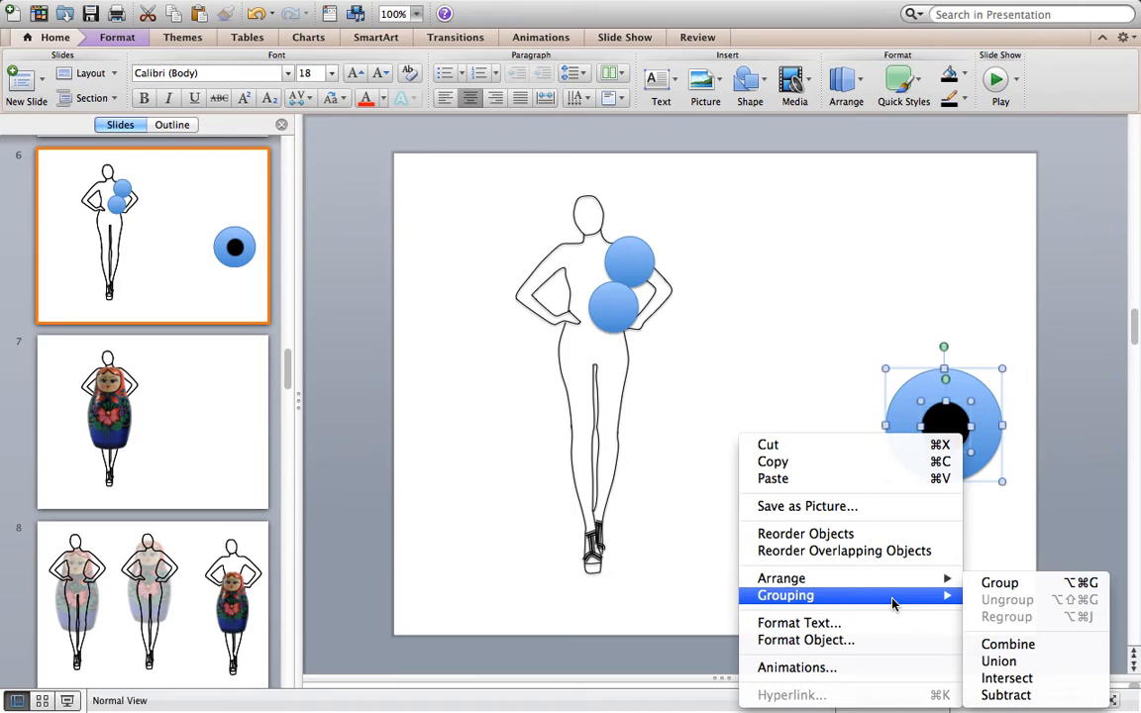
mouse_move(905, 595)
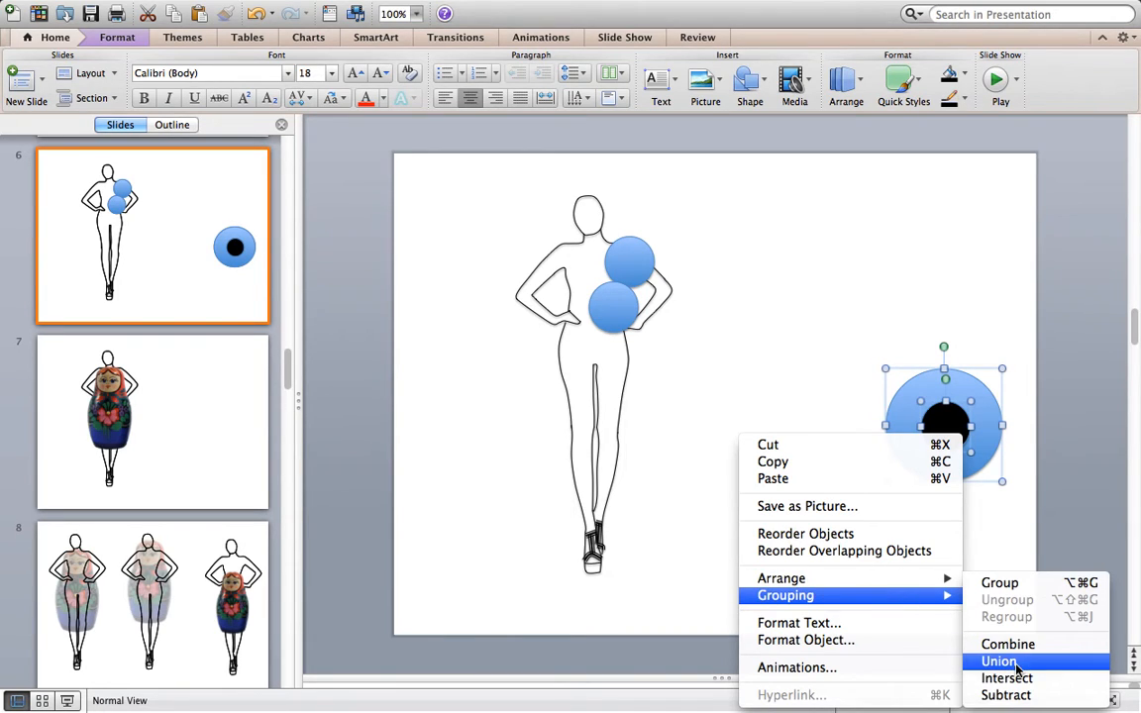
click(998, 661)
drag(957, 421, 883, 303)
key(super+z)
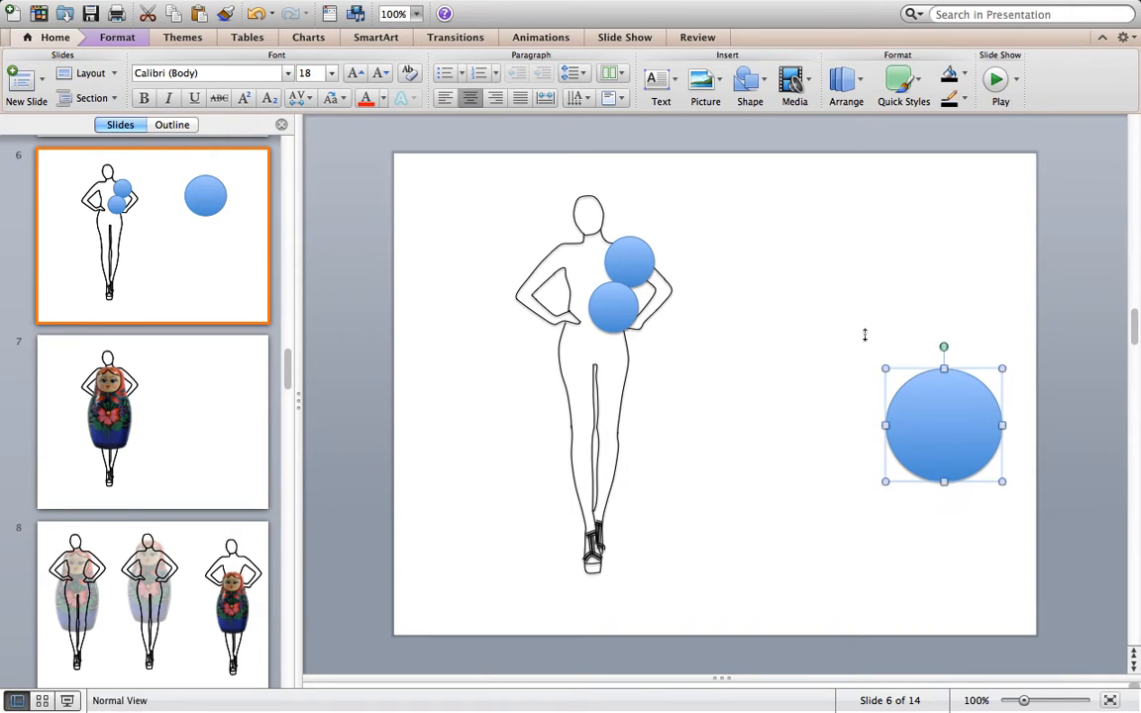
key(super+z)
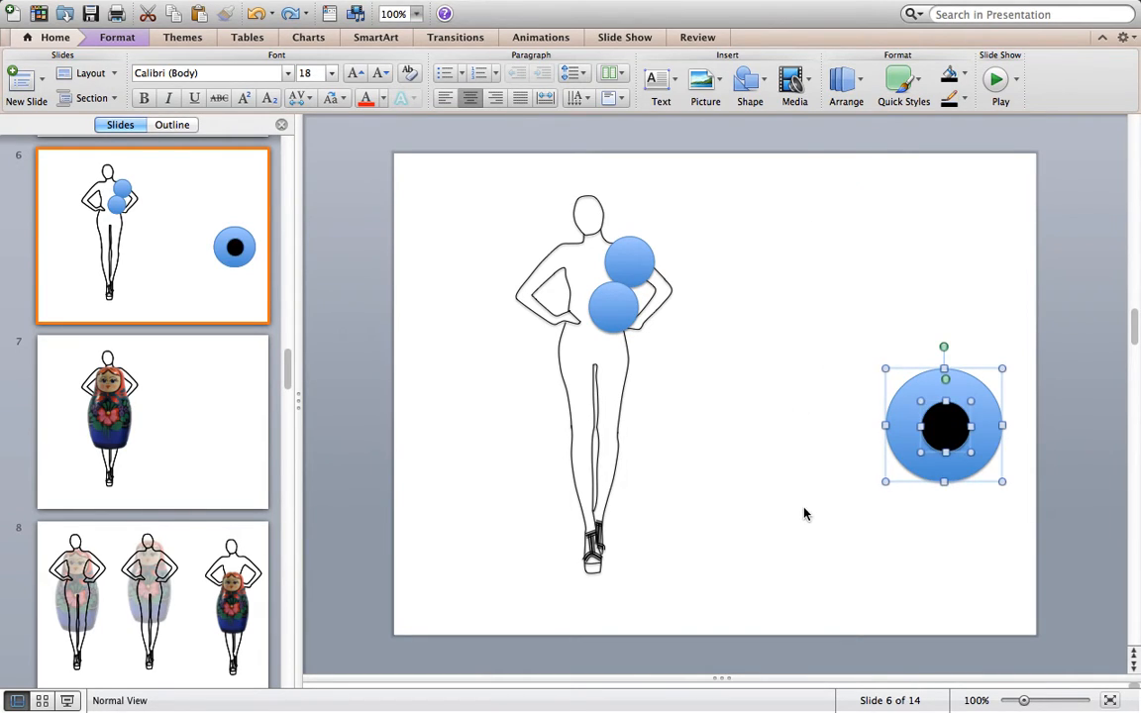
Step: Move the black circle up from the centre of the large blue circle so it overlaps the blue circle's upper edge
click(951, 425)
drag(951, 425, 944, 354)
click(828, 318)
Step: Try Union on the black circle and the large blue circle it partly overlaps, and undo the union
drag(828, 292, 1072, 634)
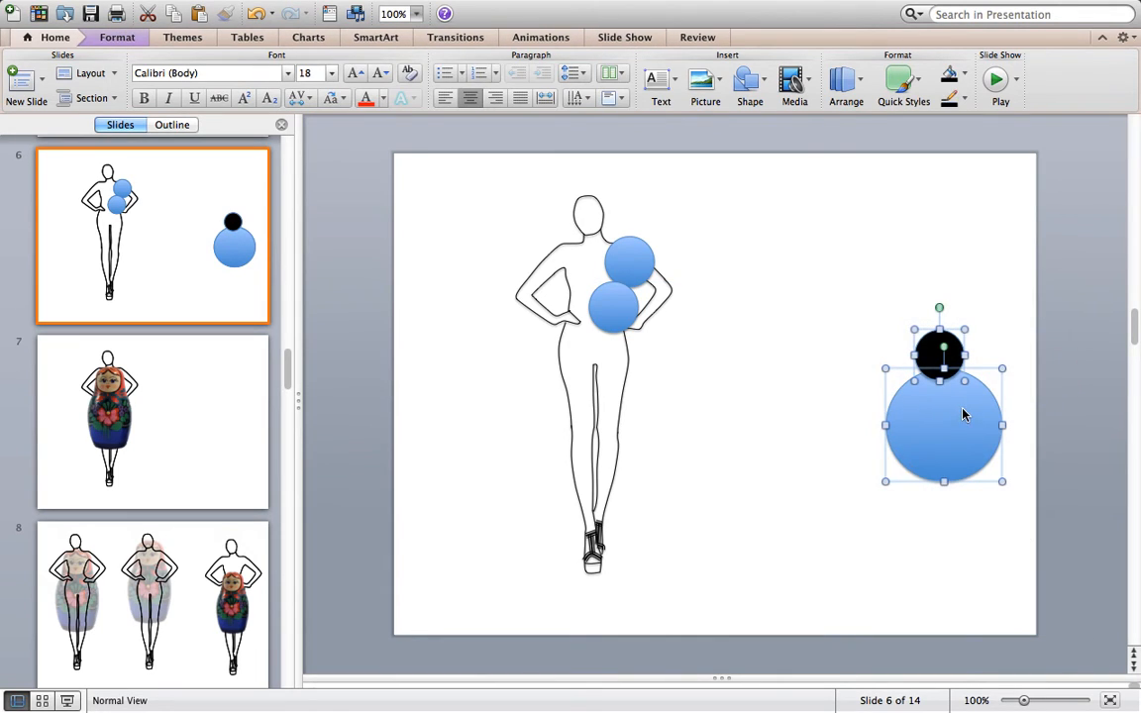
right_click(963, 407)
mouse_move(913, 579)
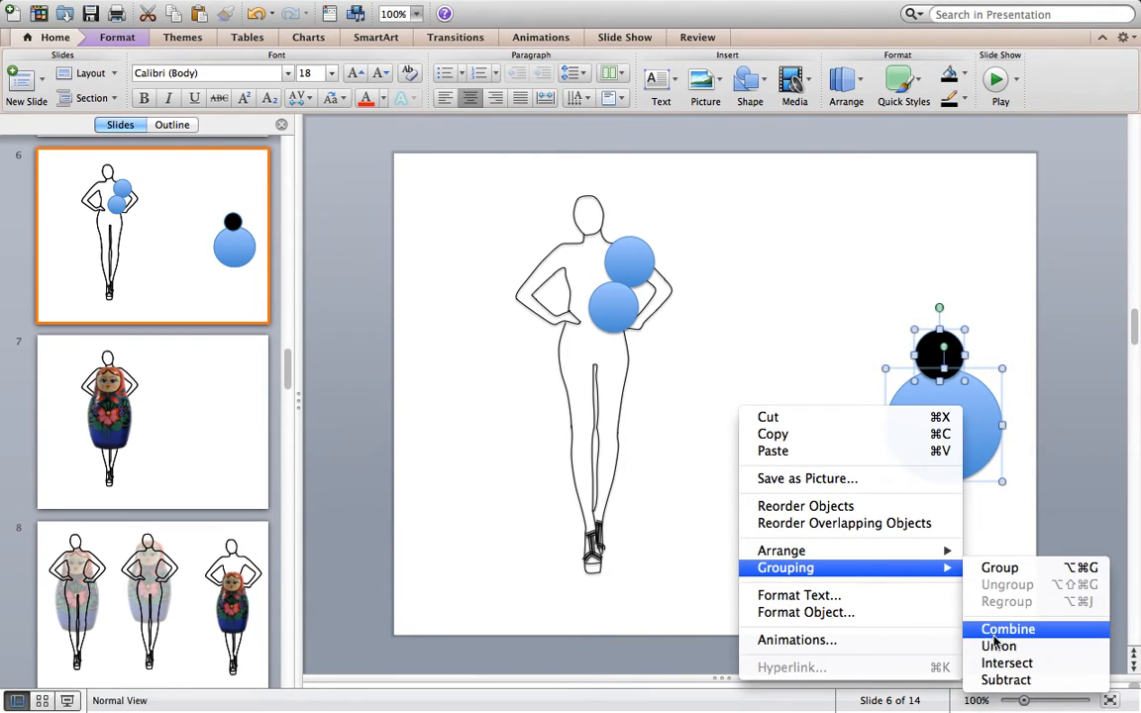
click(984, 645)
click(986, 627)
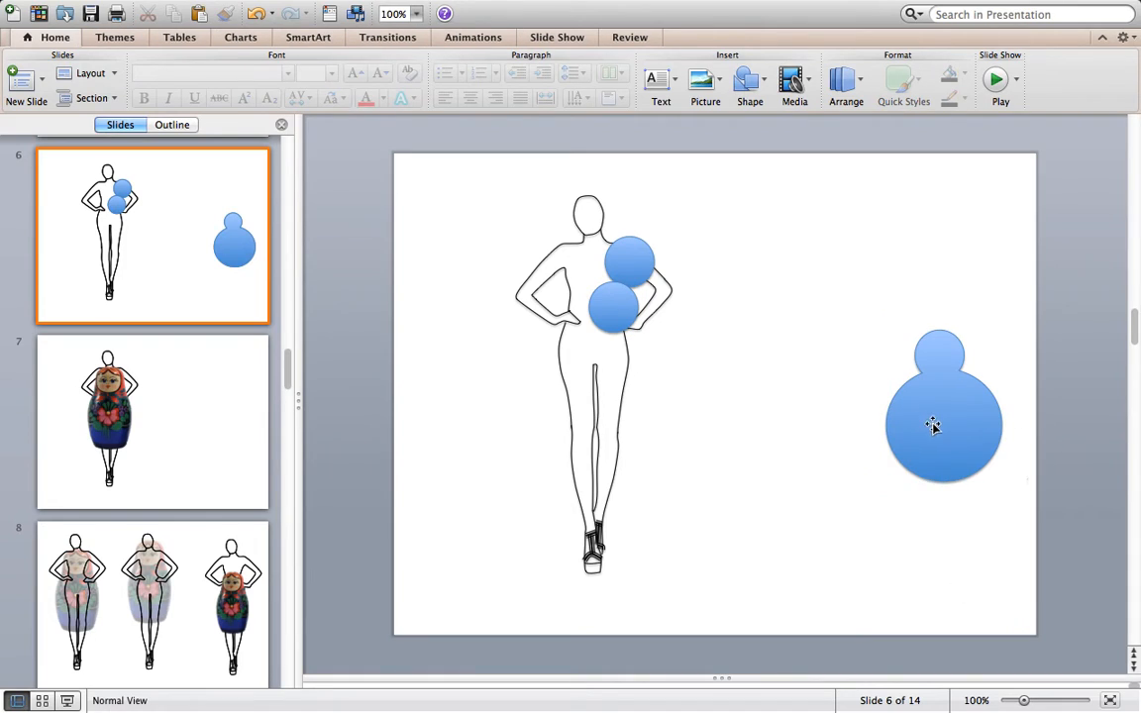
key(super+z)
Step: Try Intersect on the black and large blue circles, and undo the intersection
right_click(936, 409)
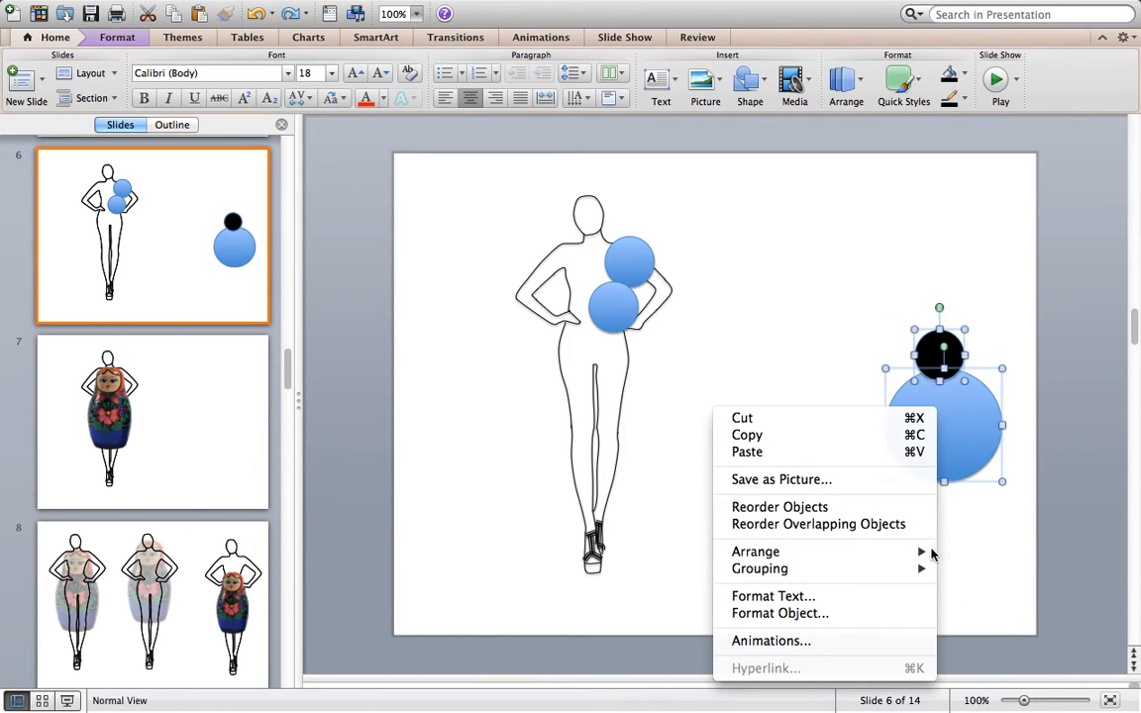
mouse_move(879, 570)
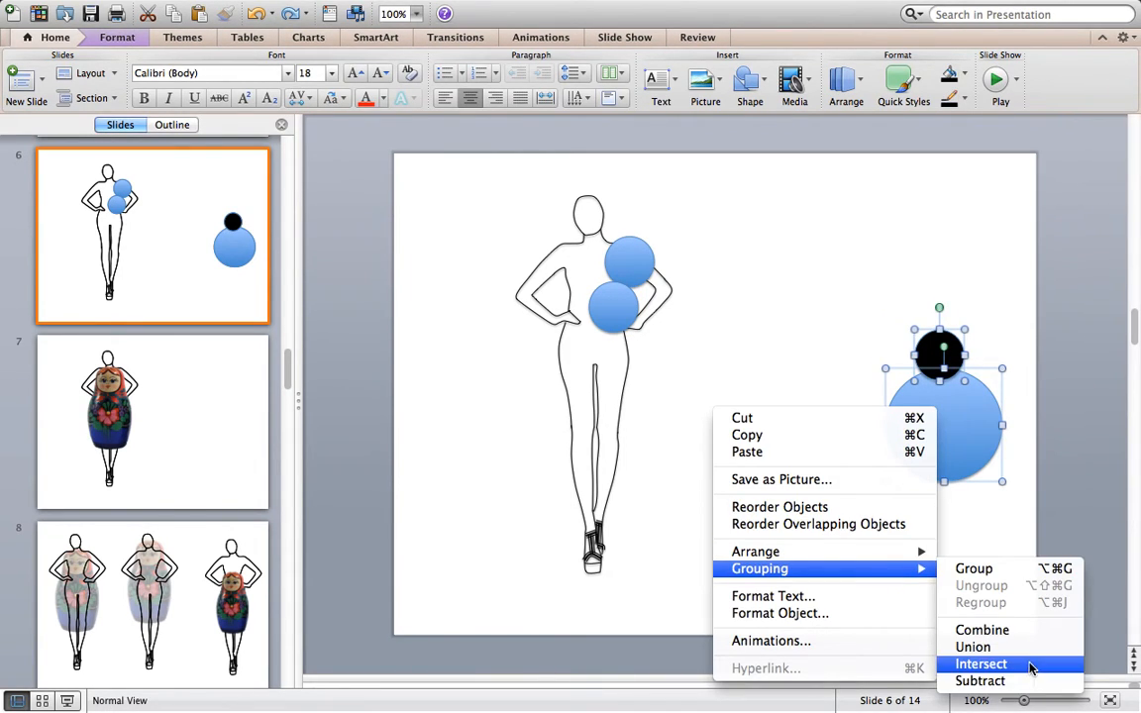
click(991, 662)
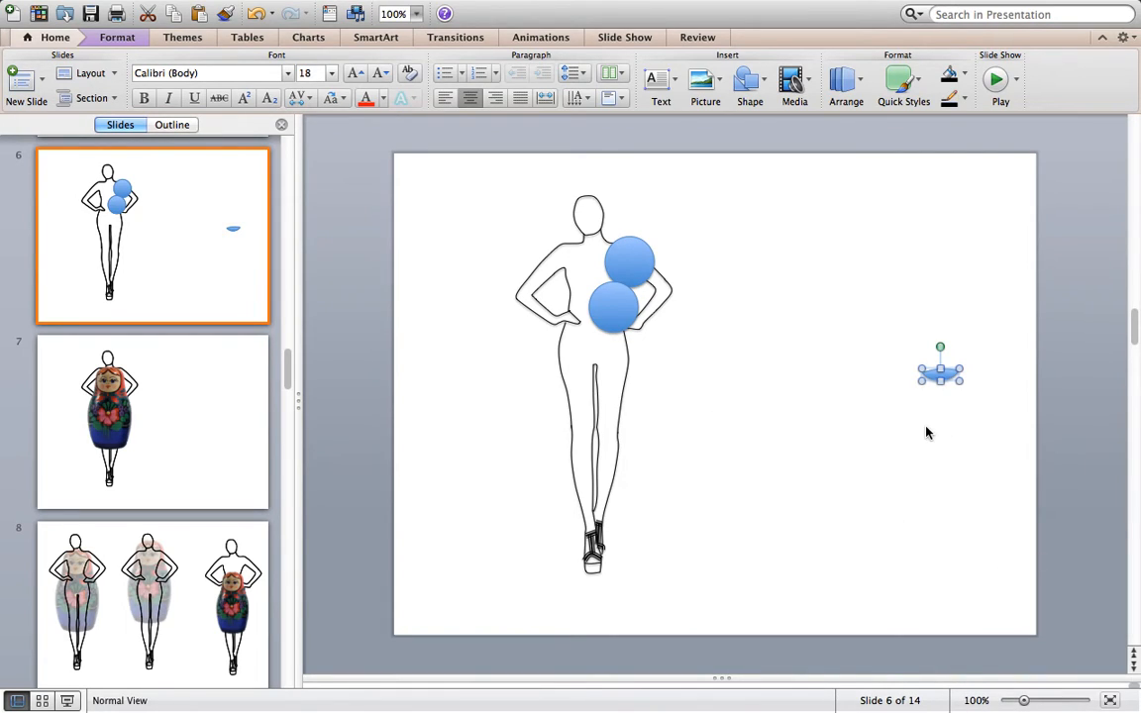
key(super+z)
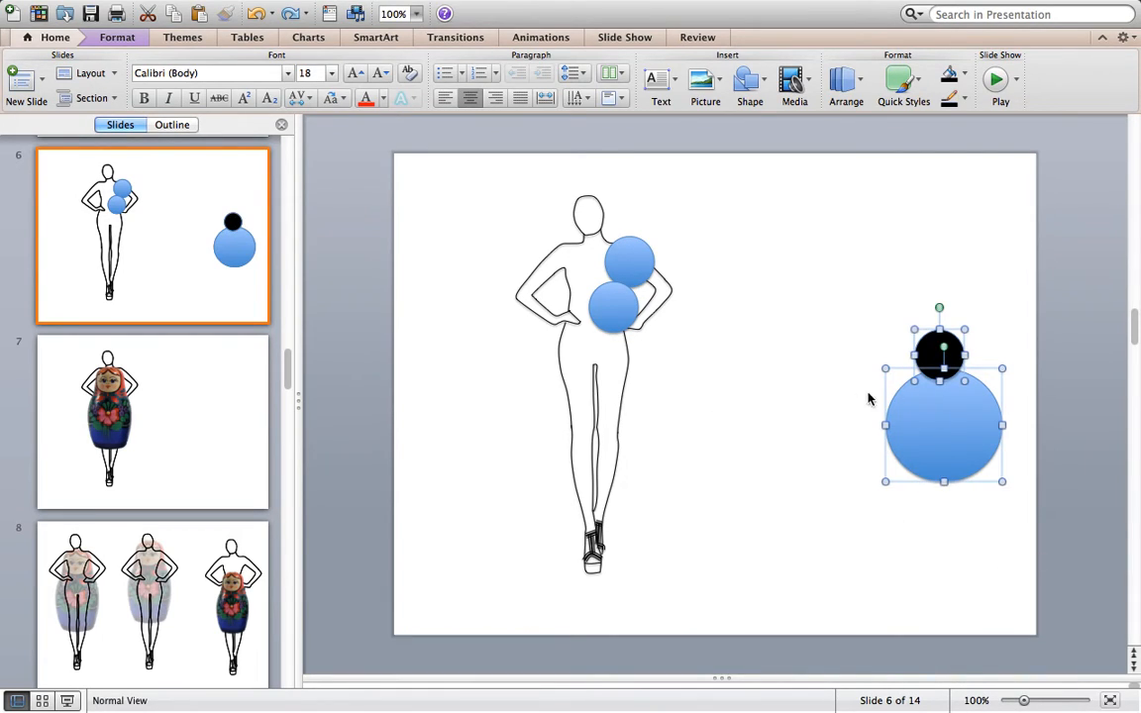
Step: Move the black circle slightly lower so it overlaps more of the large blue circle
click(999, 356)
click(949, 353)
drag(948, 353, 948, 380)
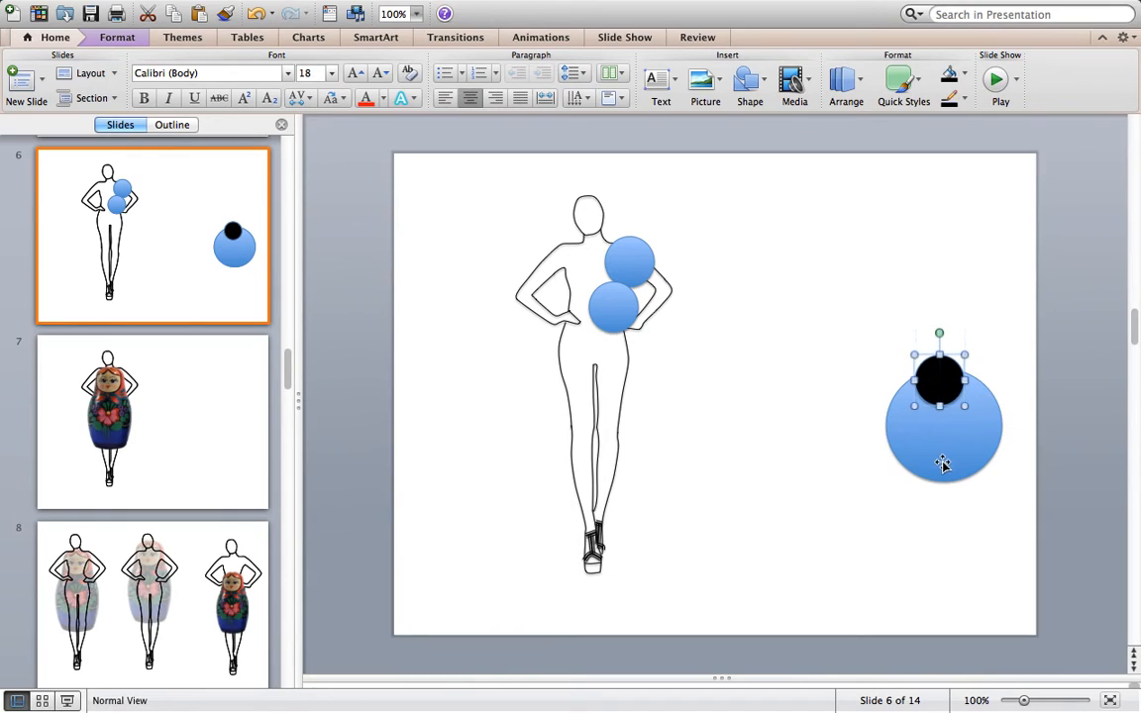
Step: Try Intersect again on the two circles with their larger overlap, and undo it
drag(817, 237, 1005, 595)
right_click(969, 420)
mouse_move(916, 585)
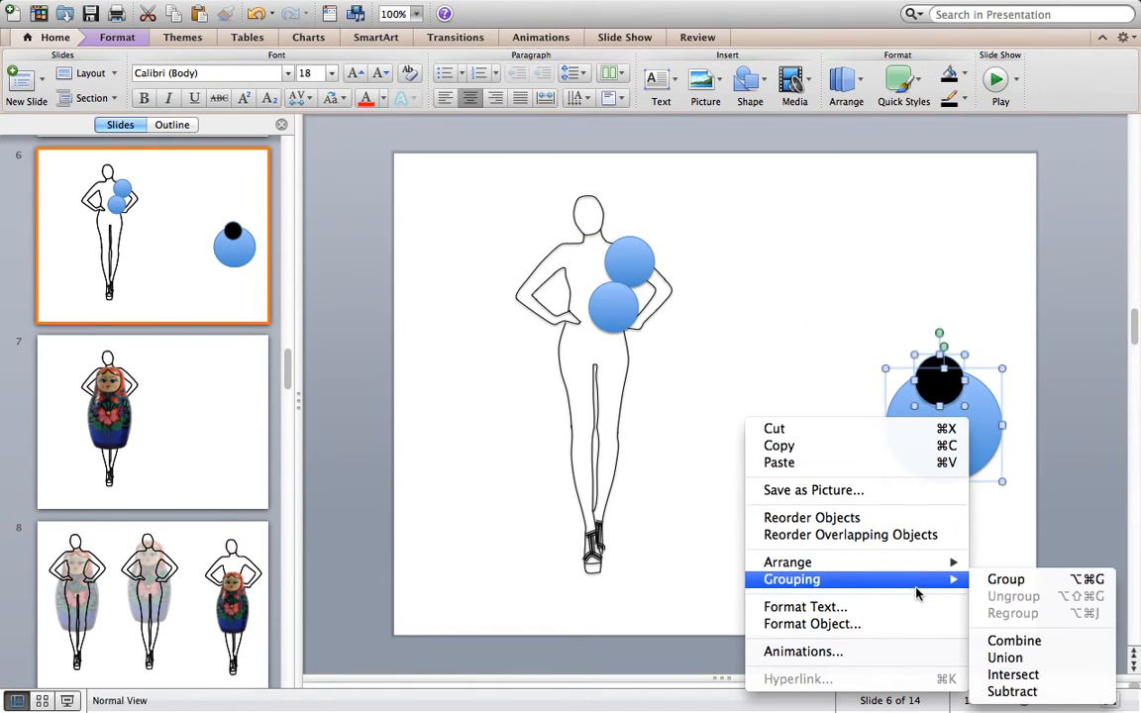
click(1028, 675)
click(971, 600)
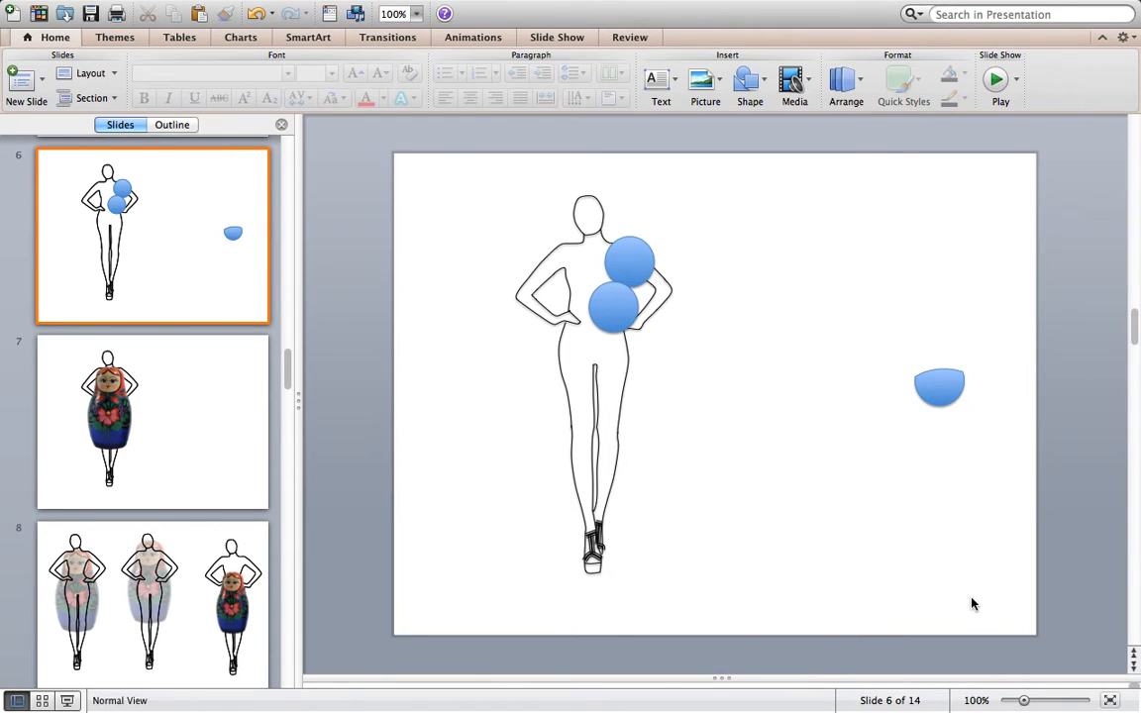
key(super+z)
click(889, 562)
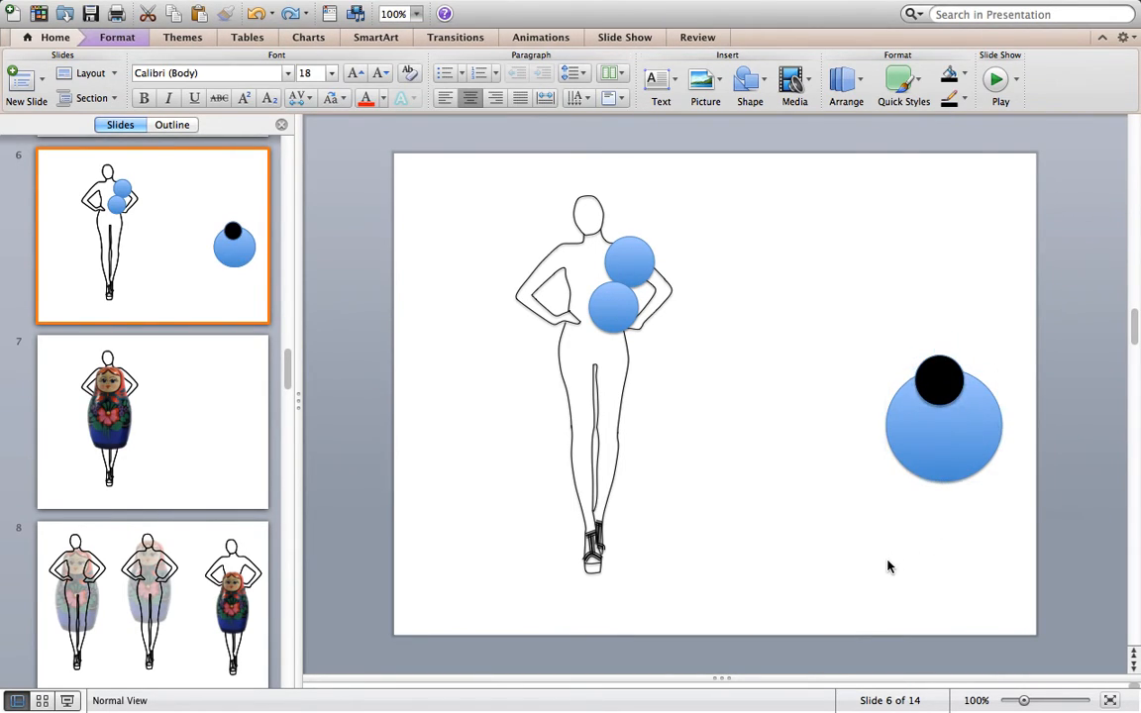
Step: Enlarge the black circle into a wide ellipse and move it over the upper part of the blue circle
click(944, 401)
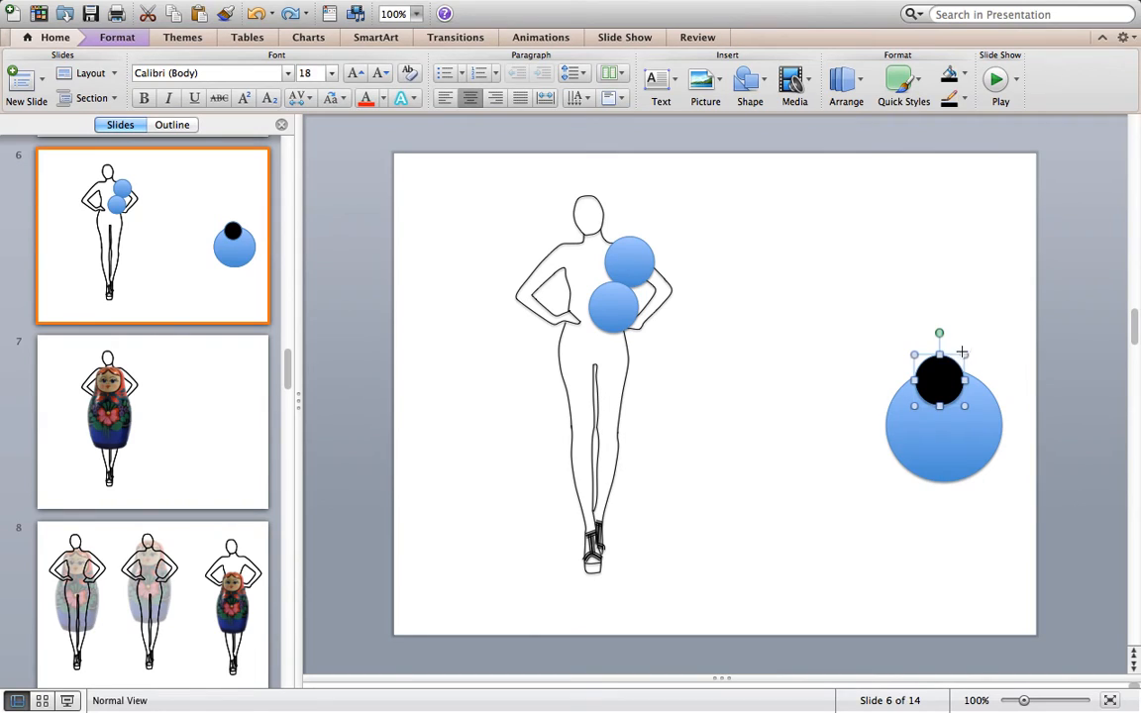
drag(964, 357, 1019, 231)
drag(918, 321, 820, 323)
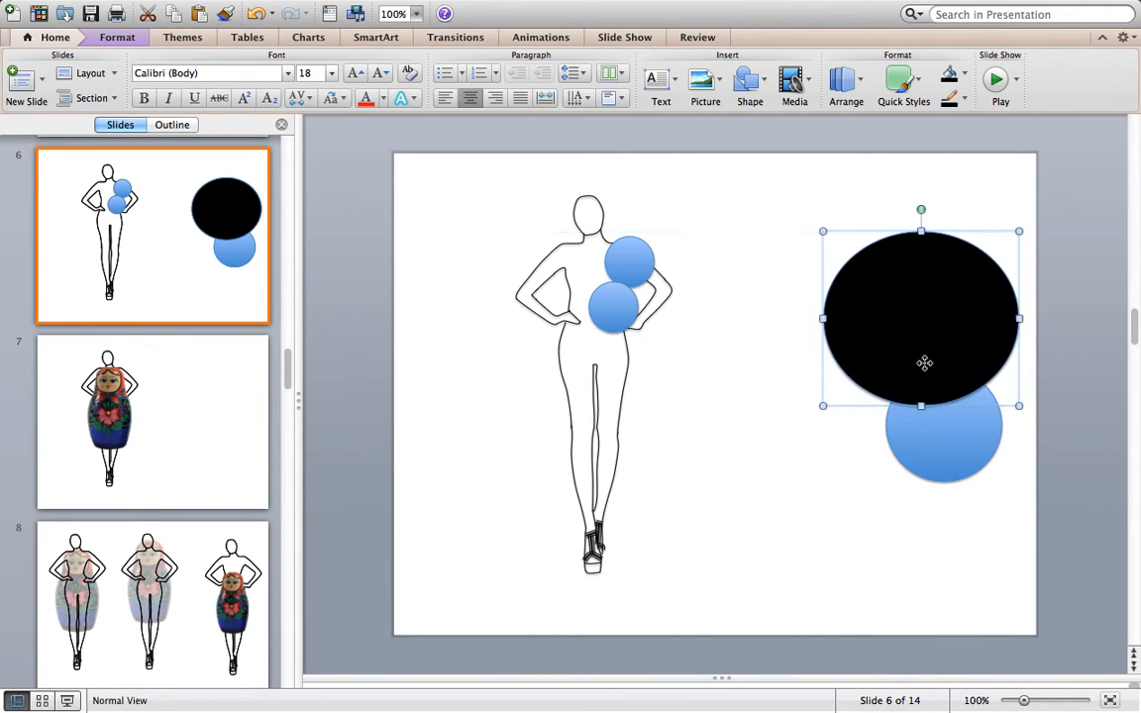
drag(924, 361, 940, 397)
Step: Stretch the large blue circle downward into a taller ellipse below the black ellipse
drag(781, 240, 1100, 624)
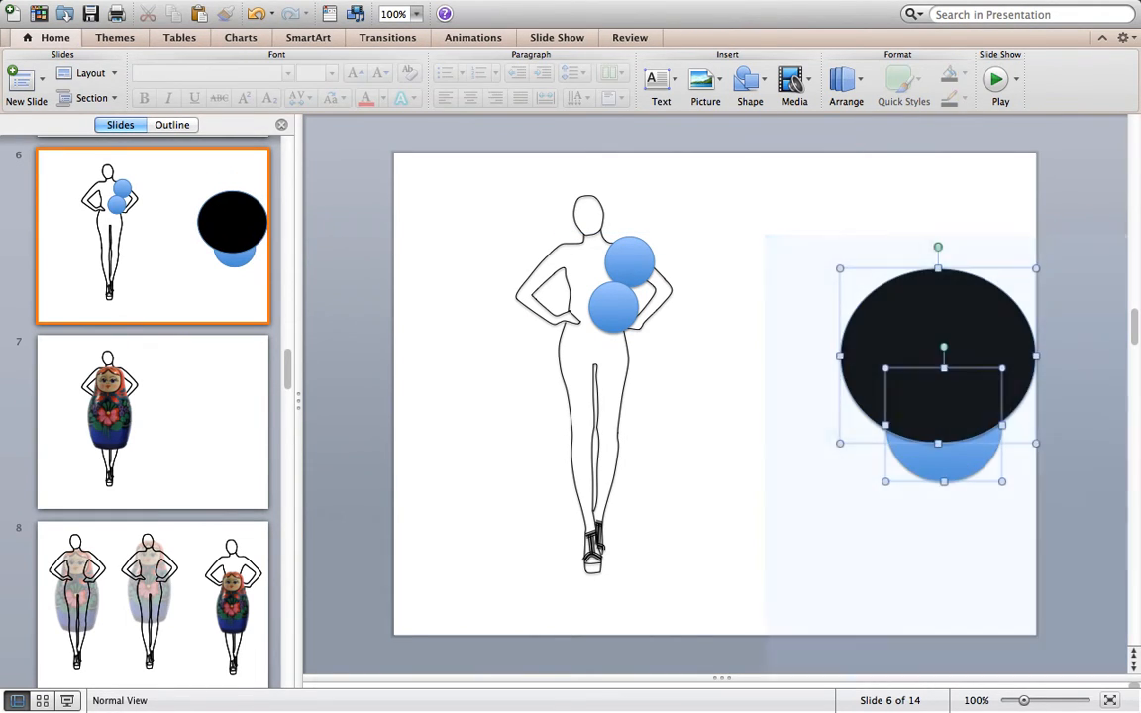
click(981, 580)
click(924, 463)
drag(887, 481, 871, 532)
click(789, 457)
Step: Try Intersect on the black and blue ellipses, and undo the intersection
drag(848, 188, 1070, 682)
click(798, 374)
drag(767, 248, 1128, 668)
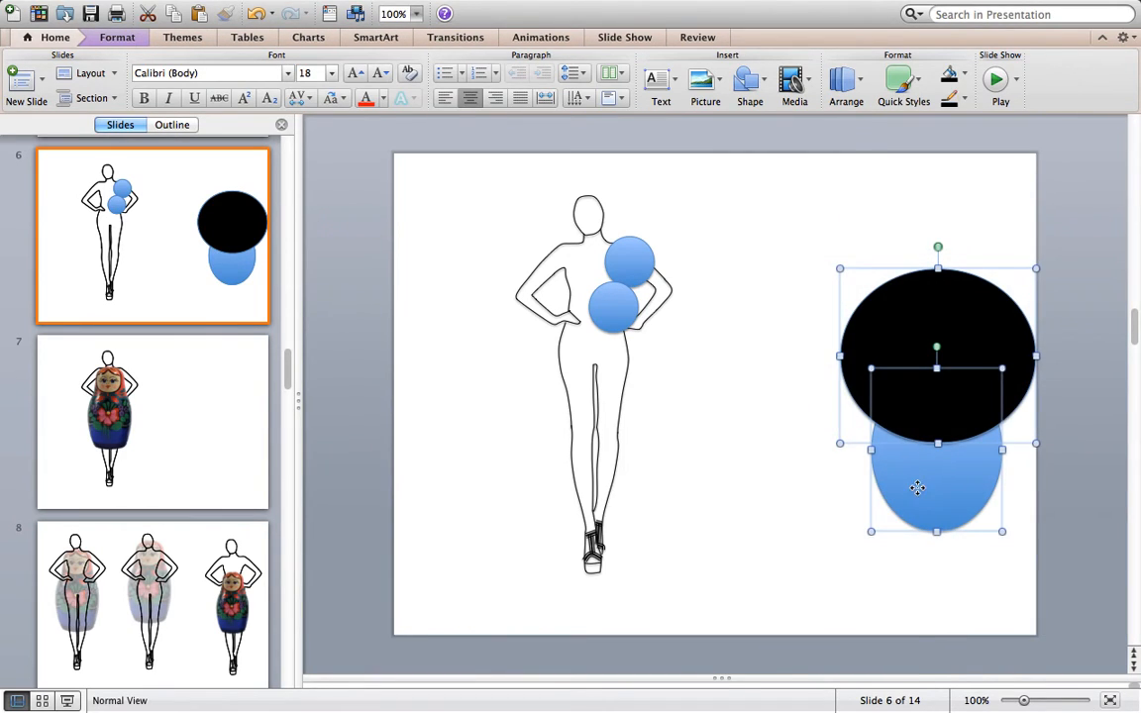
right_click(916, 478)
mouse_move(860, 595)
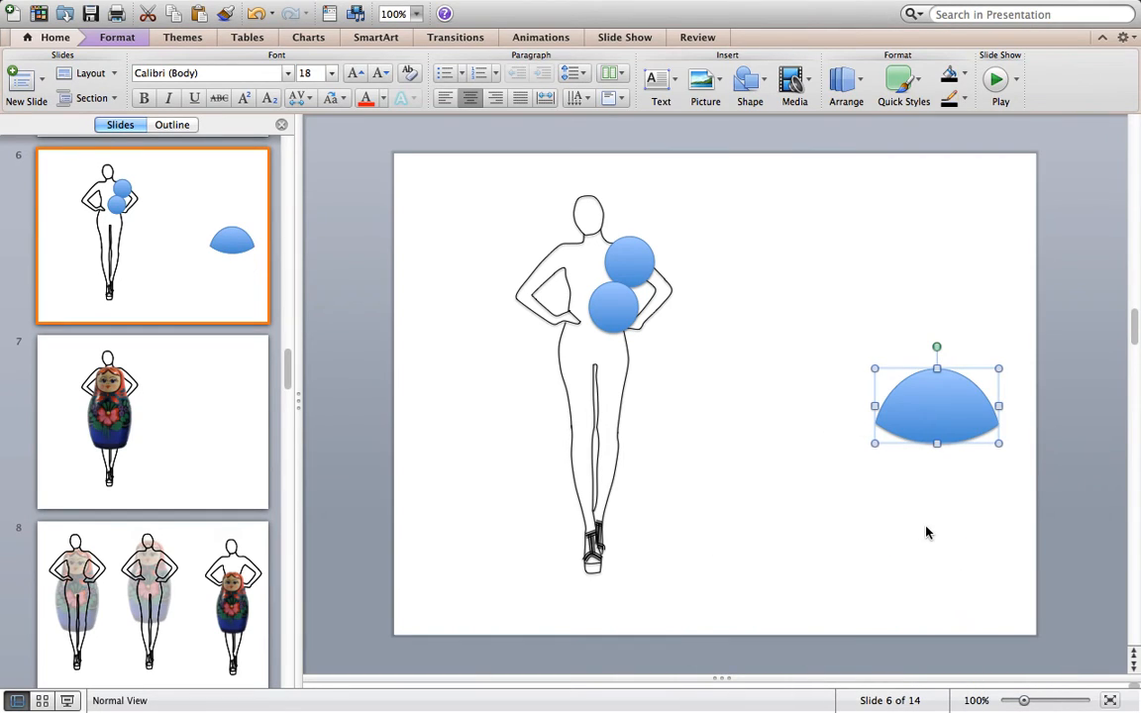
key(super+z)
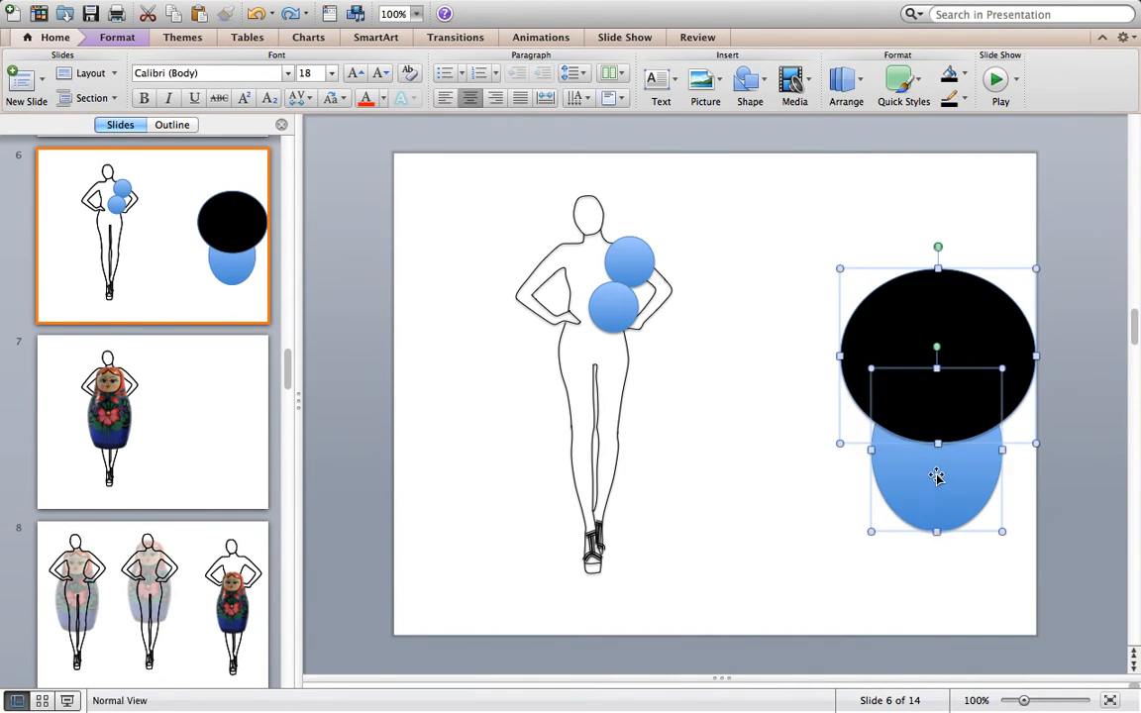
Step: Subtract the black ellipse from the blue ellipse
right_click(936, 474)
mouse_move(888, 597)
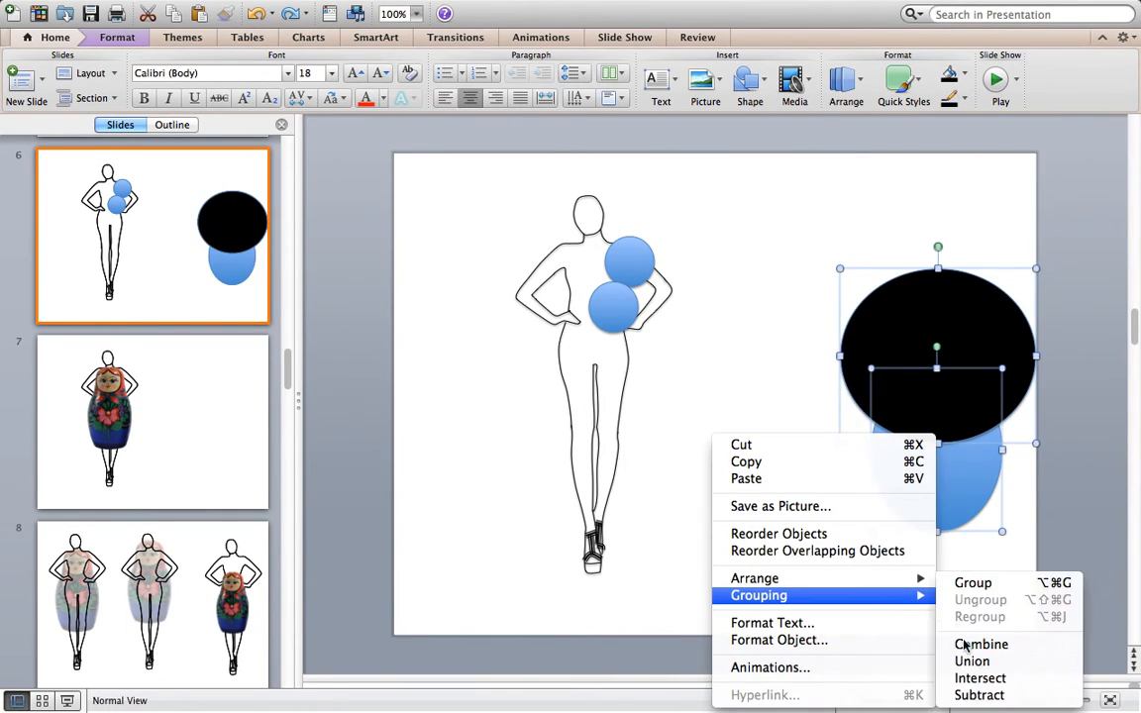
click(971, 693)
click(747, 548)
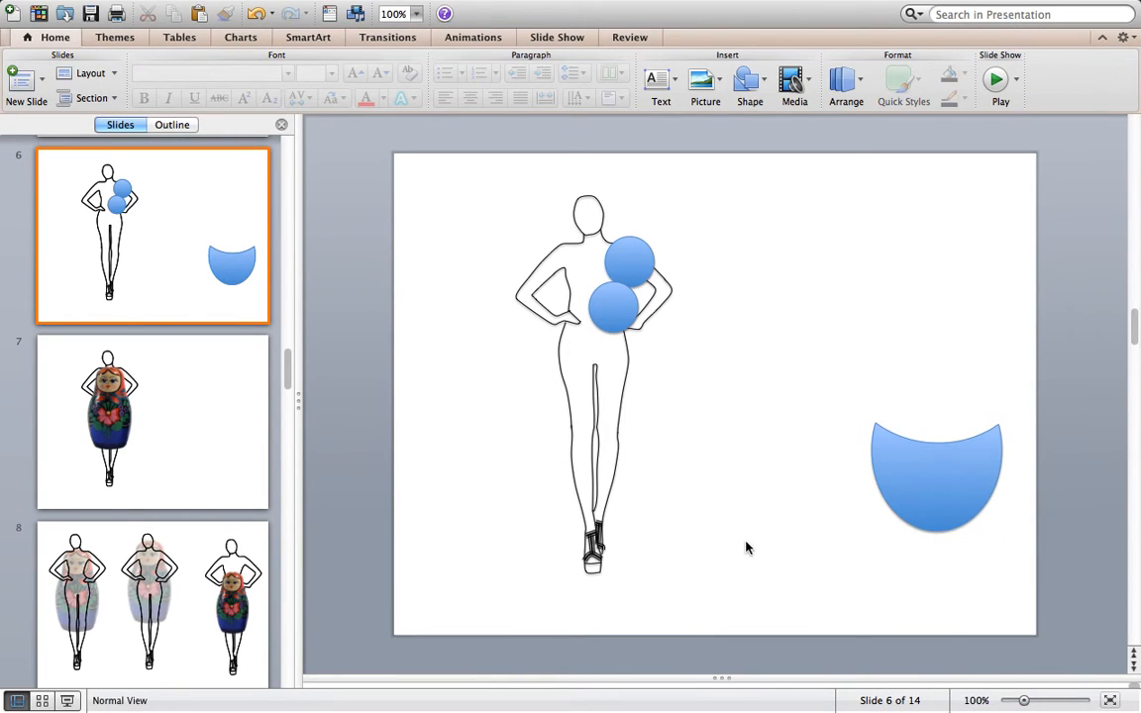
Step: On slide 13, delete the black shape over the middle figure's head
scroll(158, 436, down, 15)
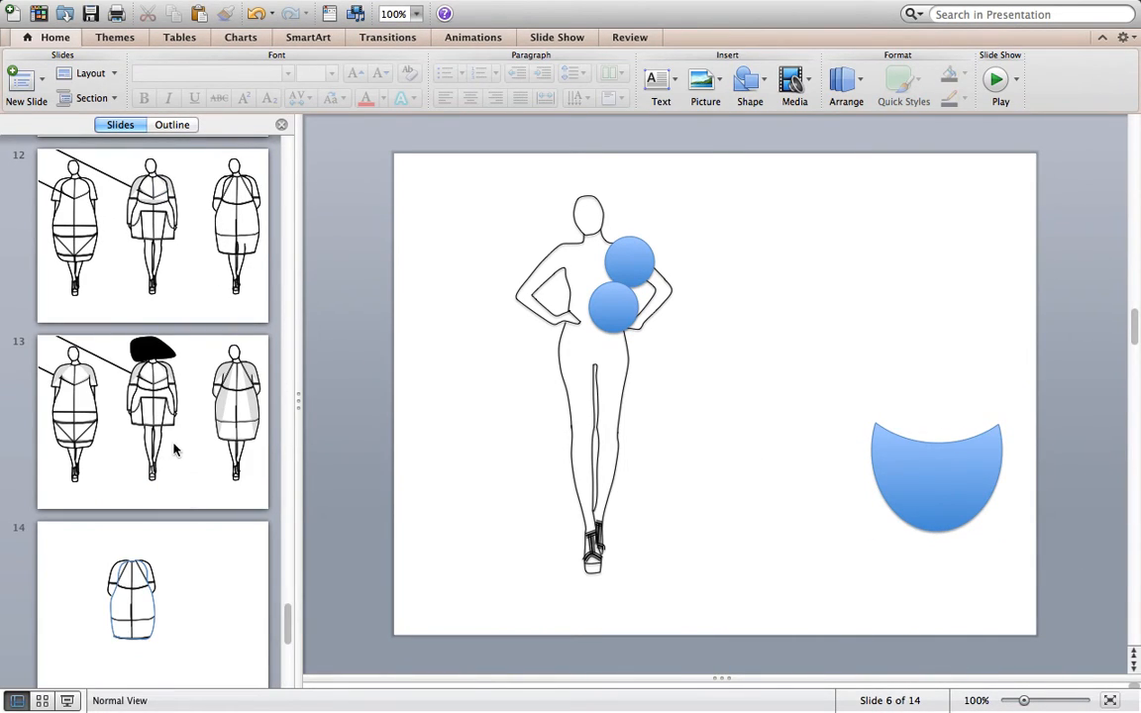
click(156, 400)
click(731, 193)
key(Delete)
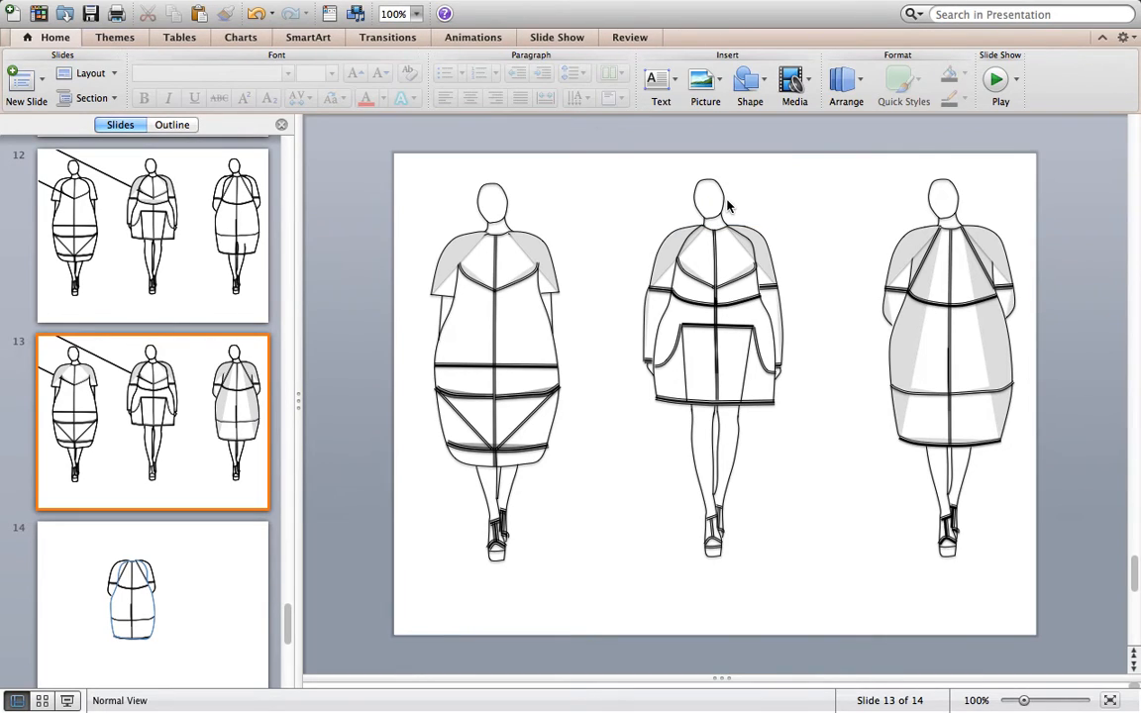
Step: Review the garment drawings on slides 12, 13 and 14, comparing their leg lines, shading and separated dress outline
click(187, 265)
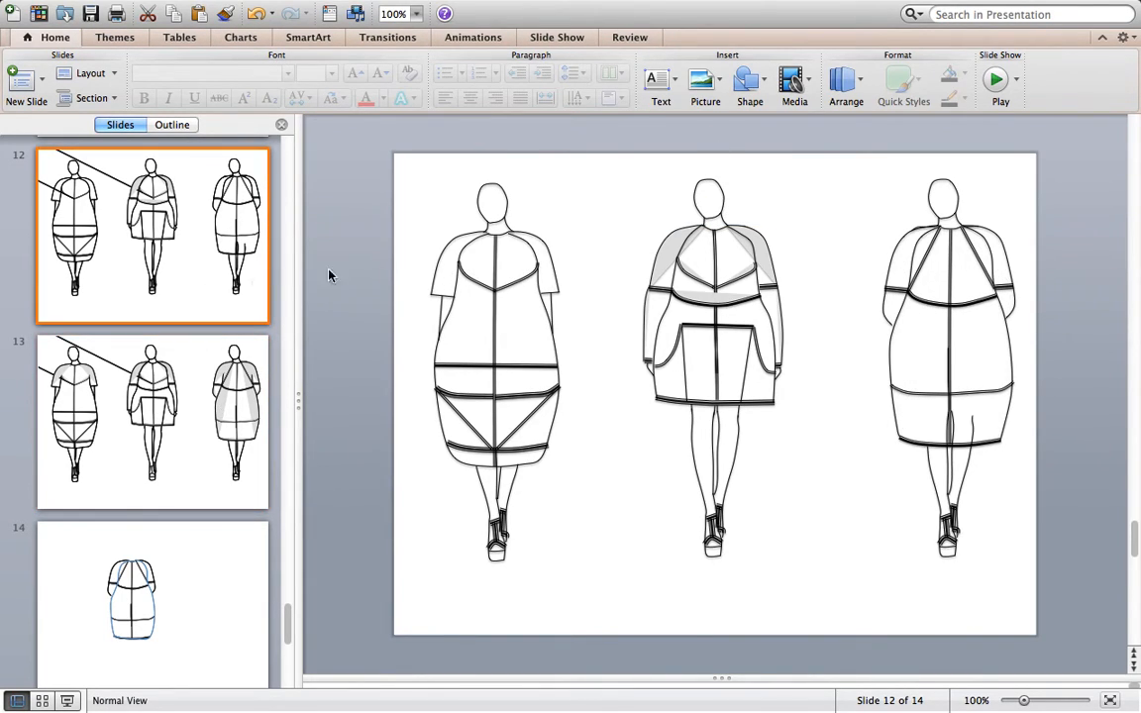
click(973, 424)
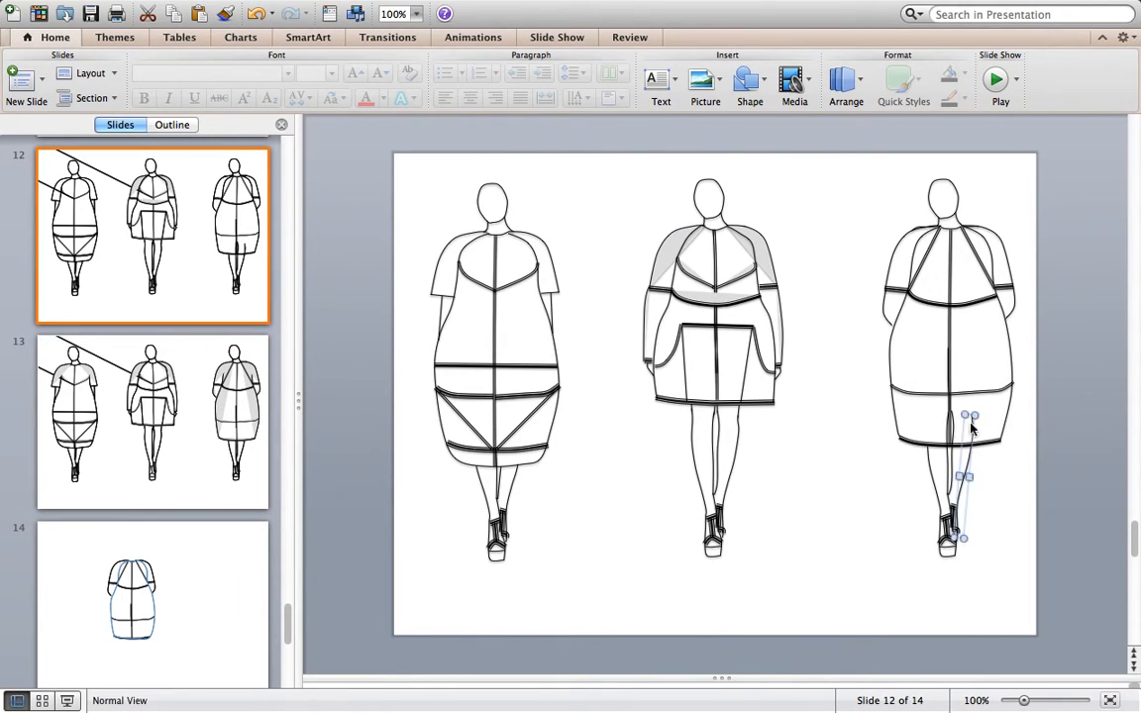
click(802, 545)
click(117, 411)
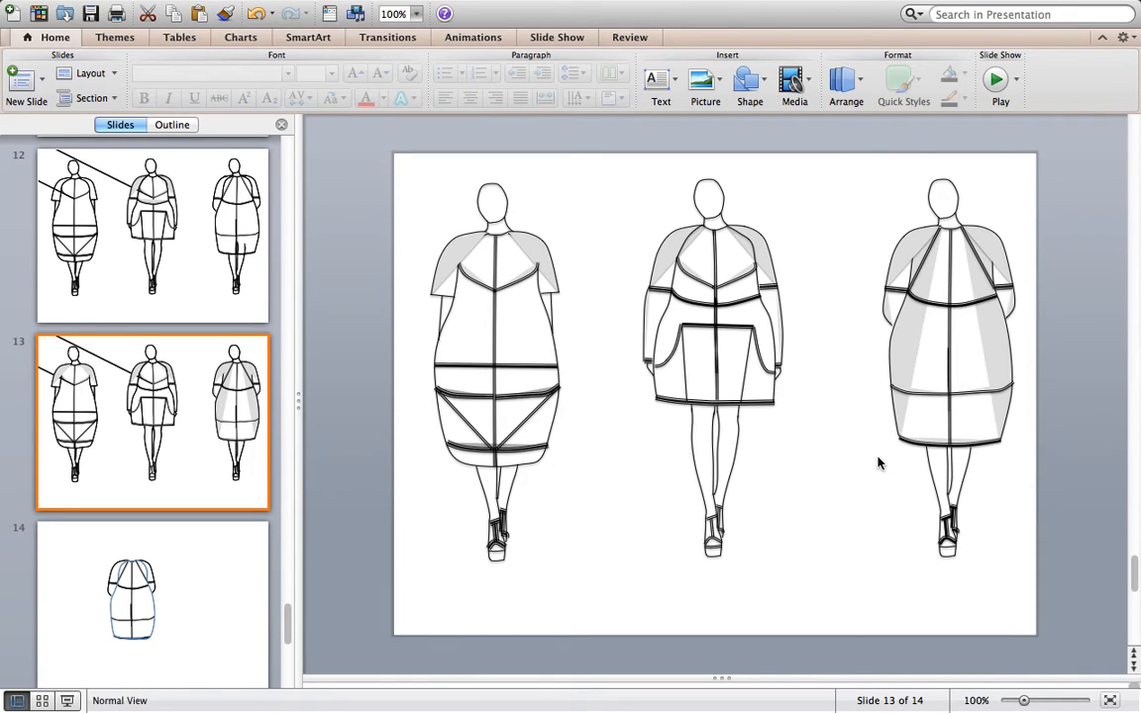
click(213, 629)
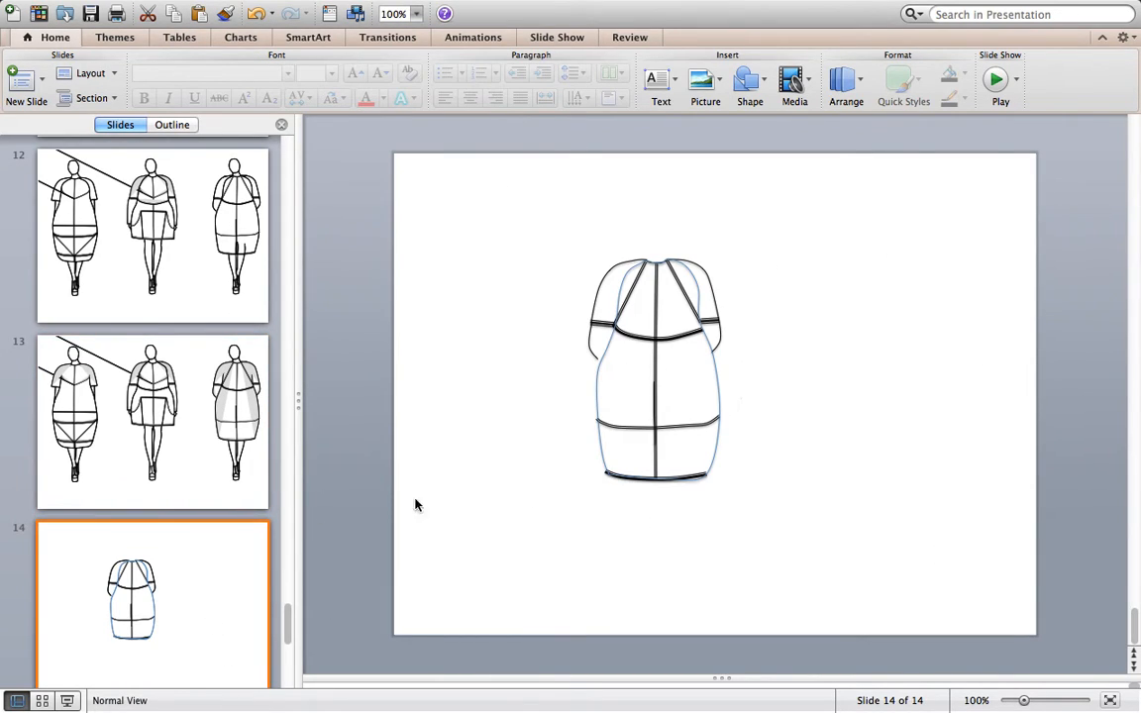
click(203, 397)
click(178, 596)
click(3, 402)
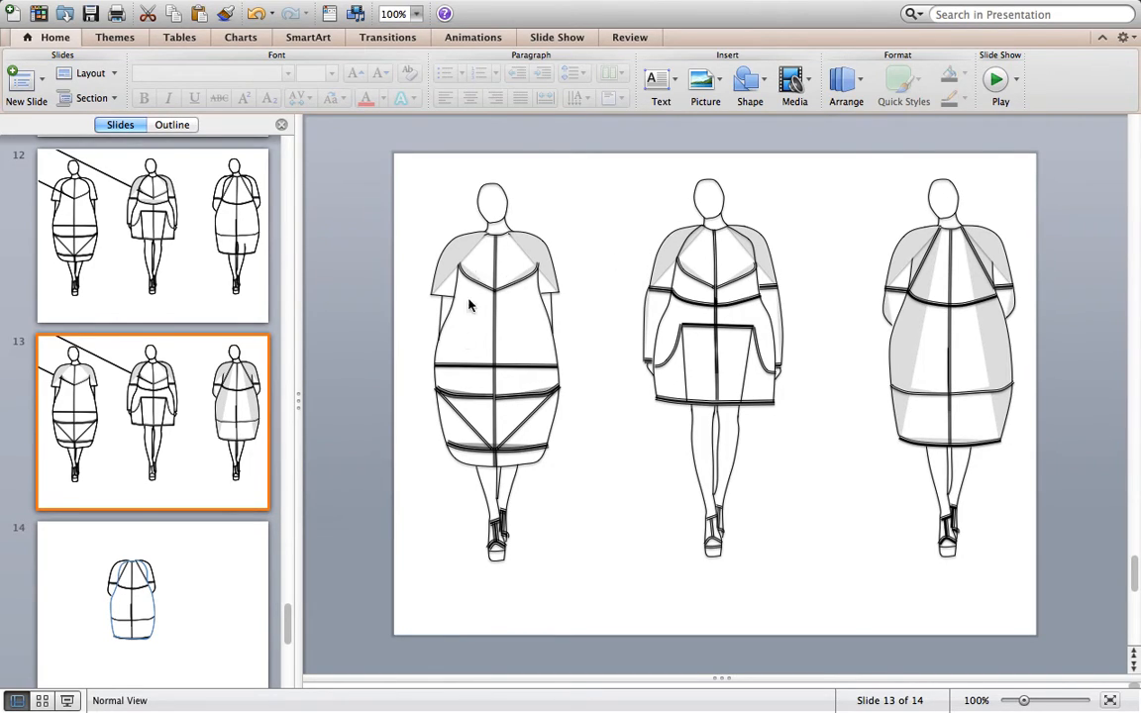
click(174, 620)
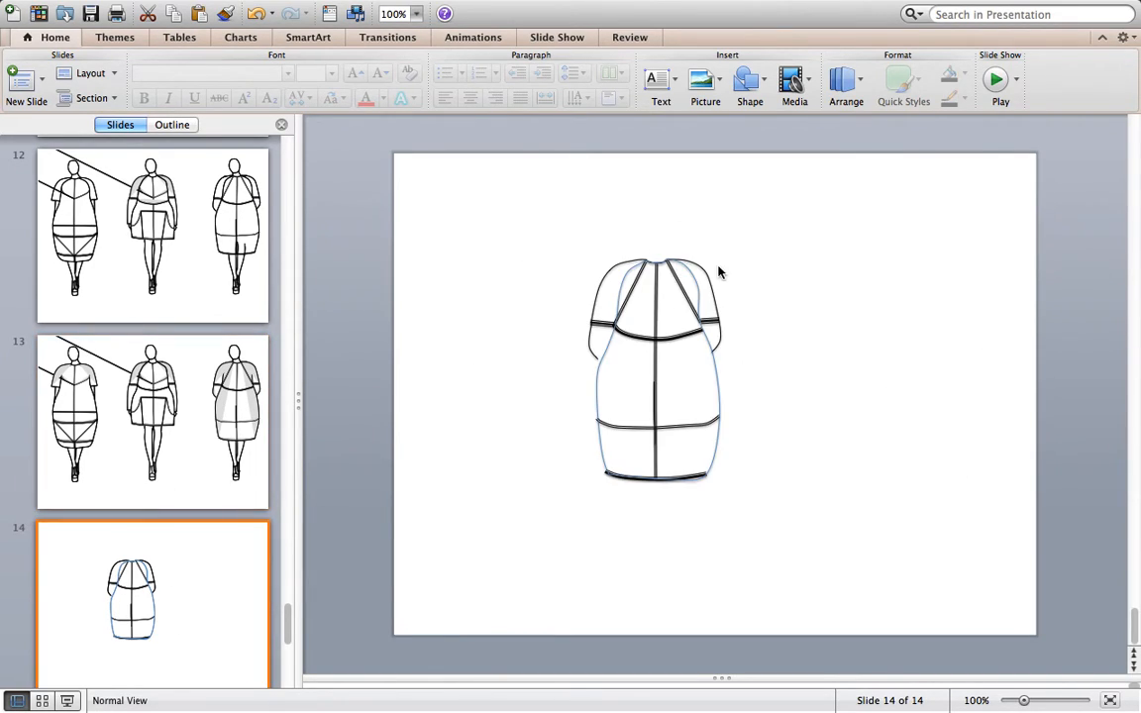
Step: On slide 14, try a white fill on the blue-outlined dress body, and undo the fill
click(720, 363)
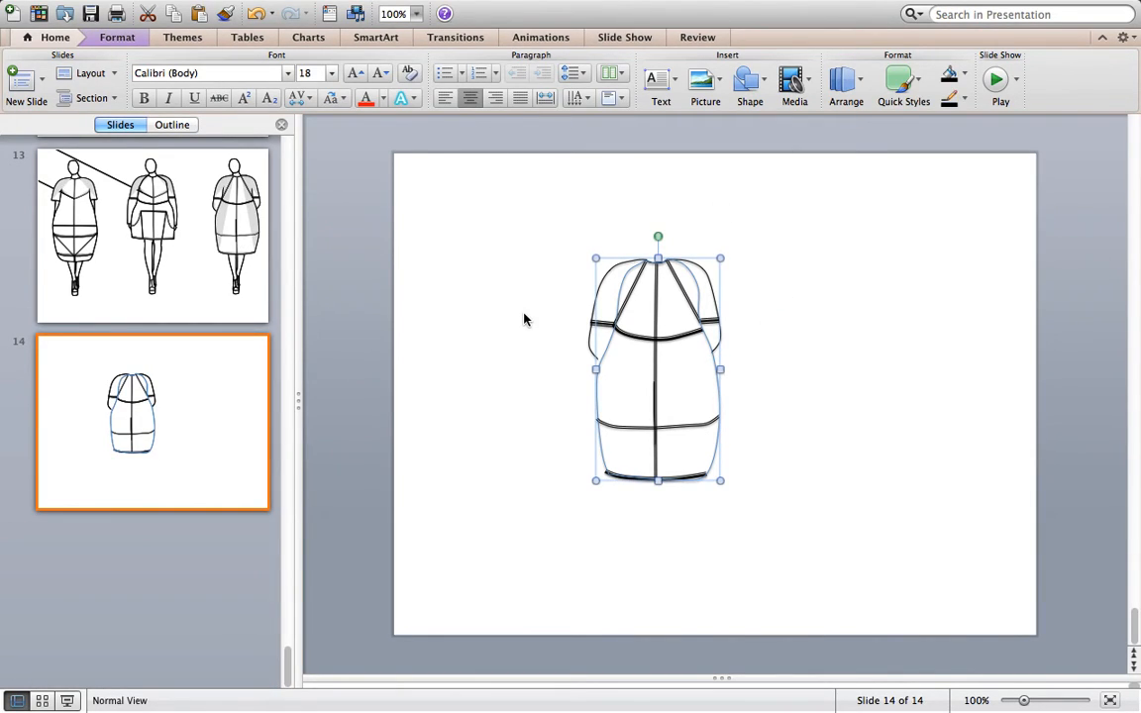
click(967, 76)
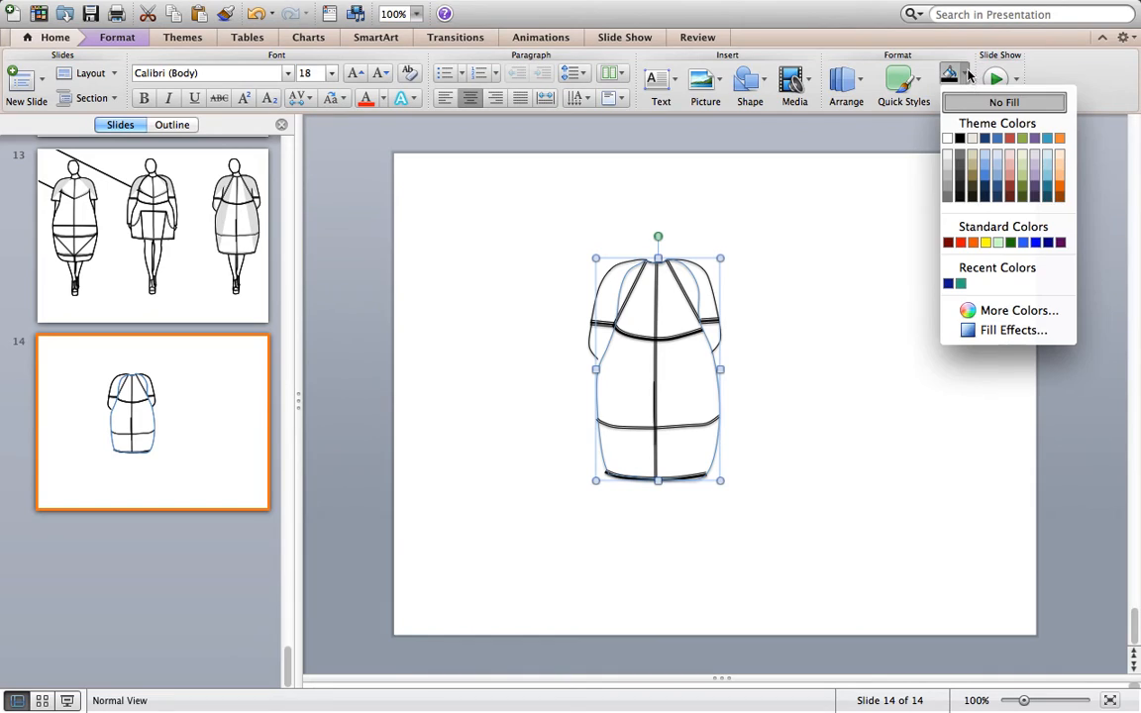
click(948, 139)
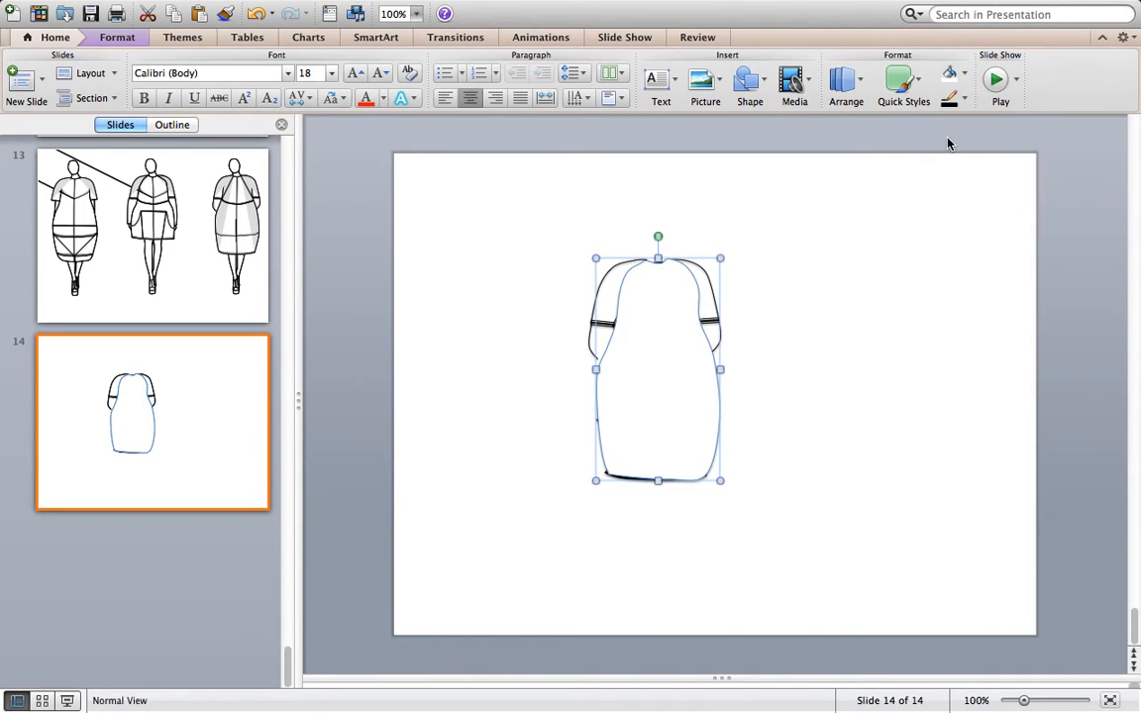
click(825, 325)
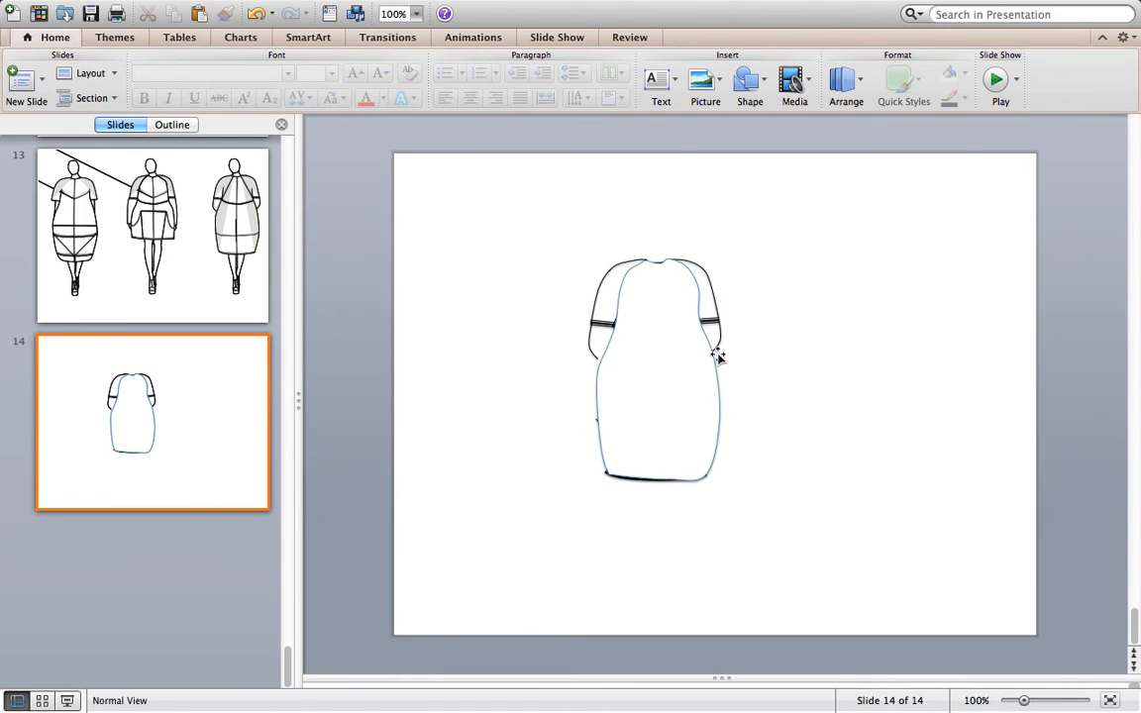
click(692, 295)
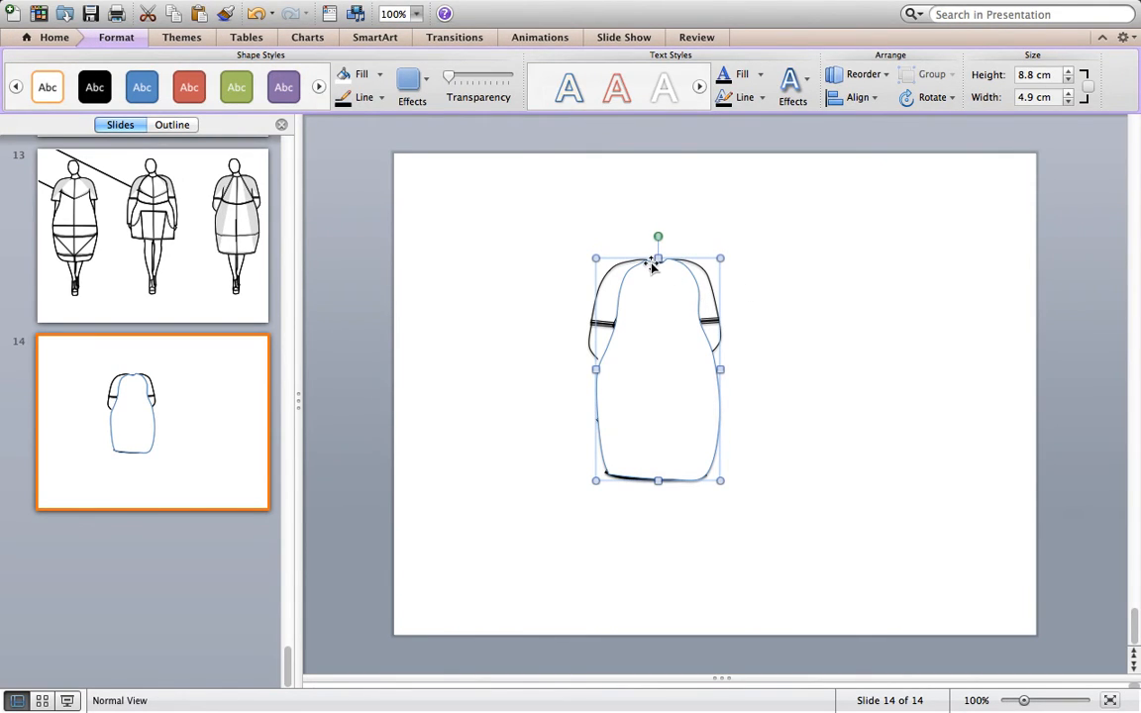
click(714, 287)
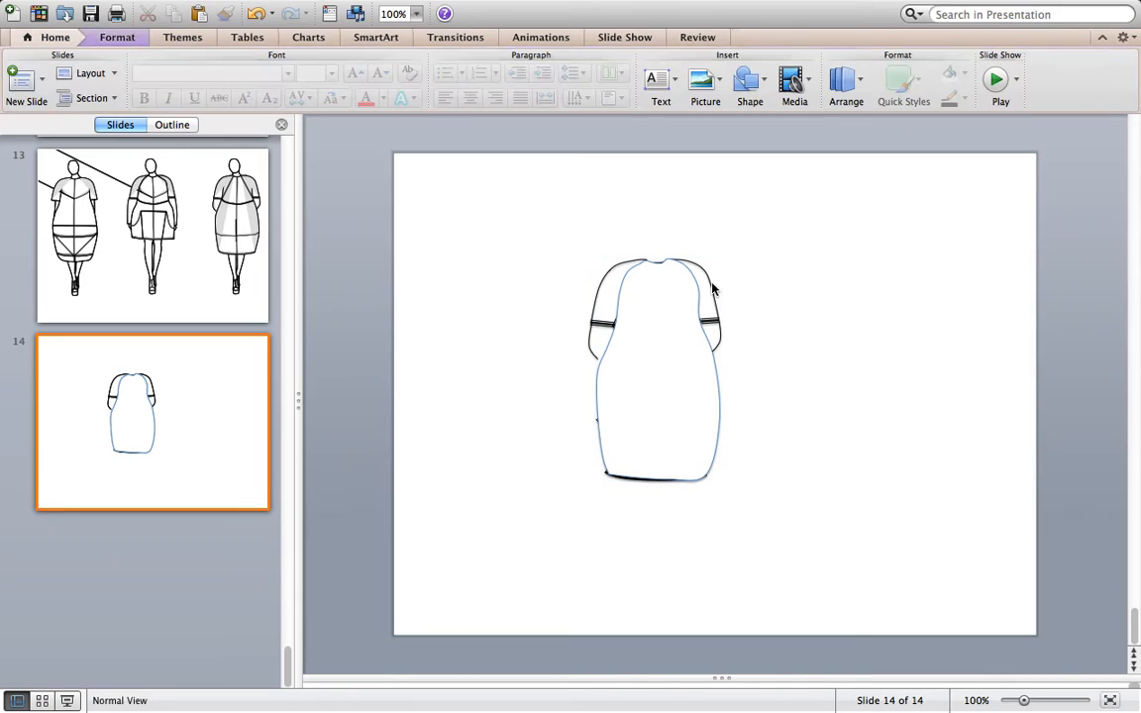
click(256, 13)
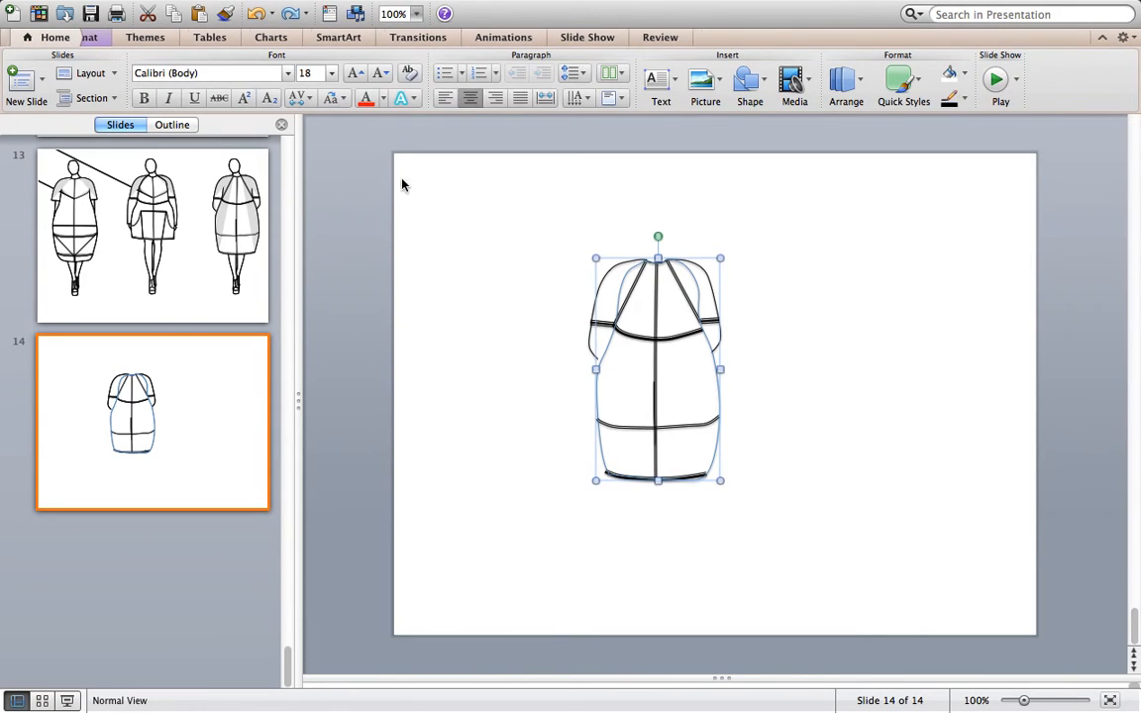
Step: Try a blue fill on the dress body, and set it back to no fill
click(416, 14)
click(408, 67)
scroll(680, 308, down, 2)
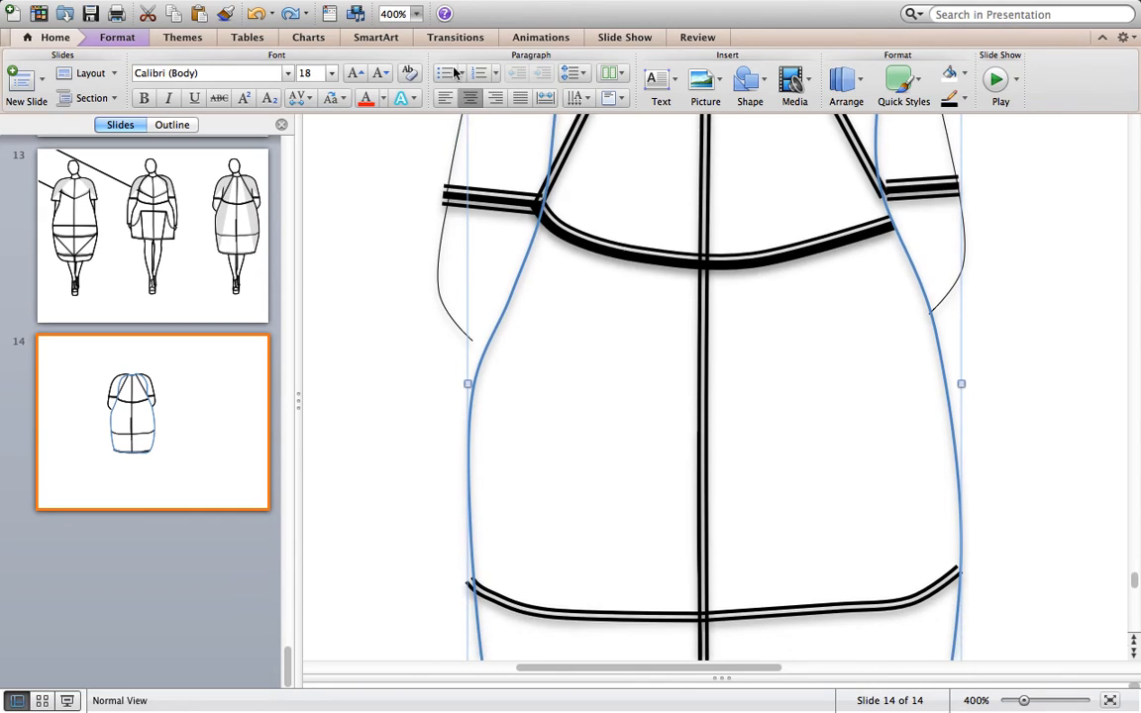
click(417, 13)
click(410, 48)
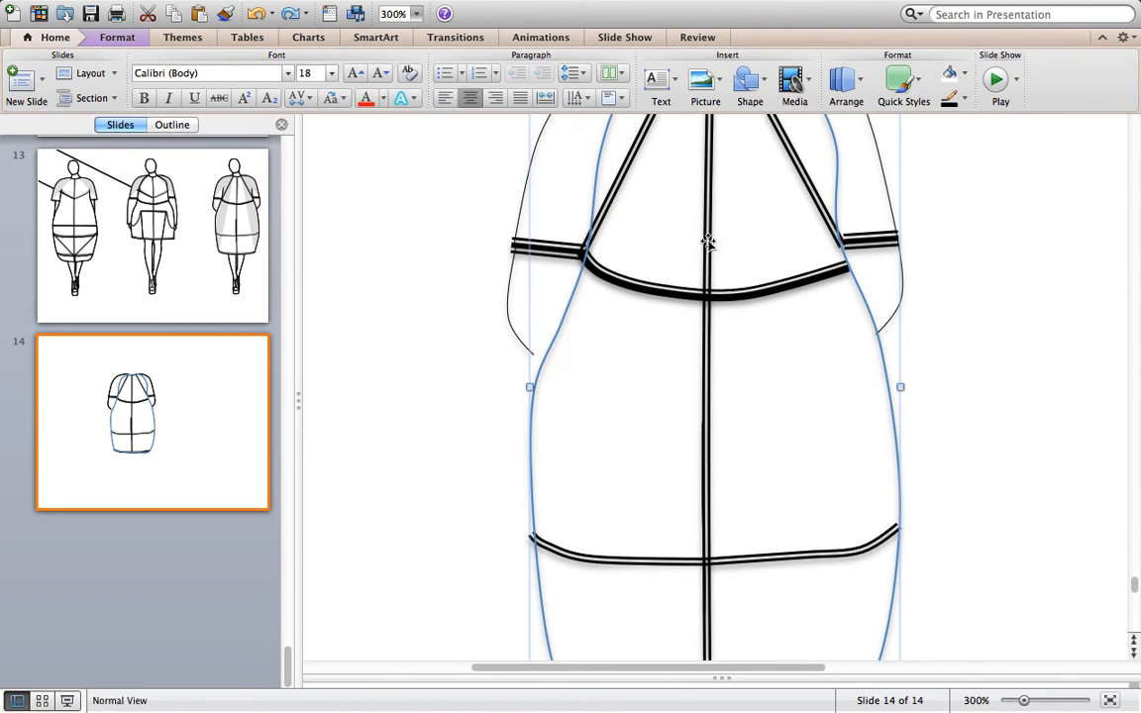
click(417, 14)
click(409, 64)
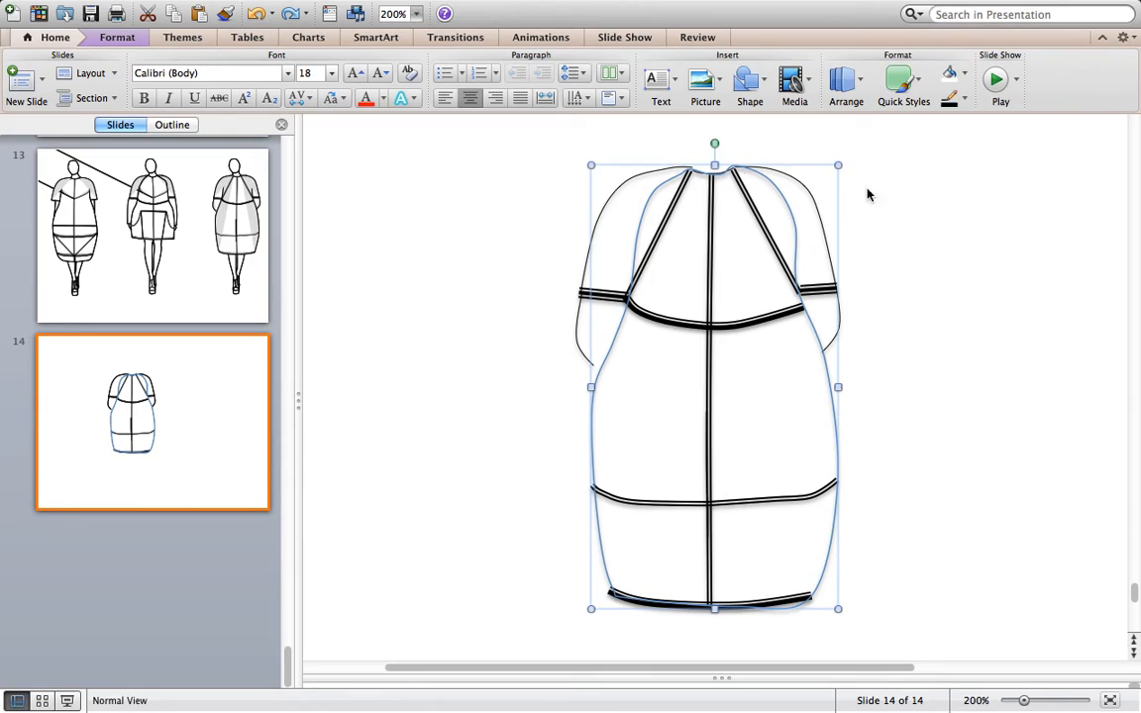
click(848, 313)
click(828, 362)
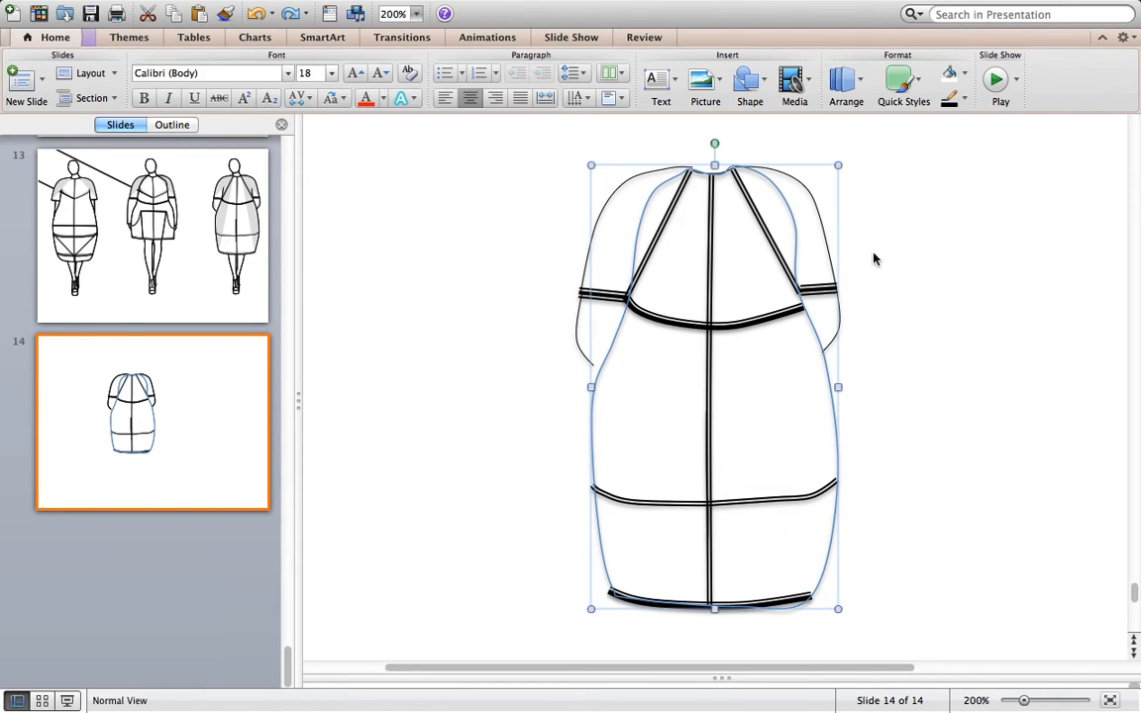
click(951, 75)
click(985, 176)
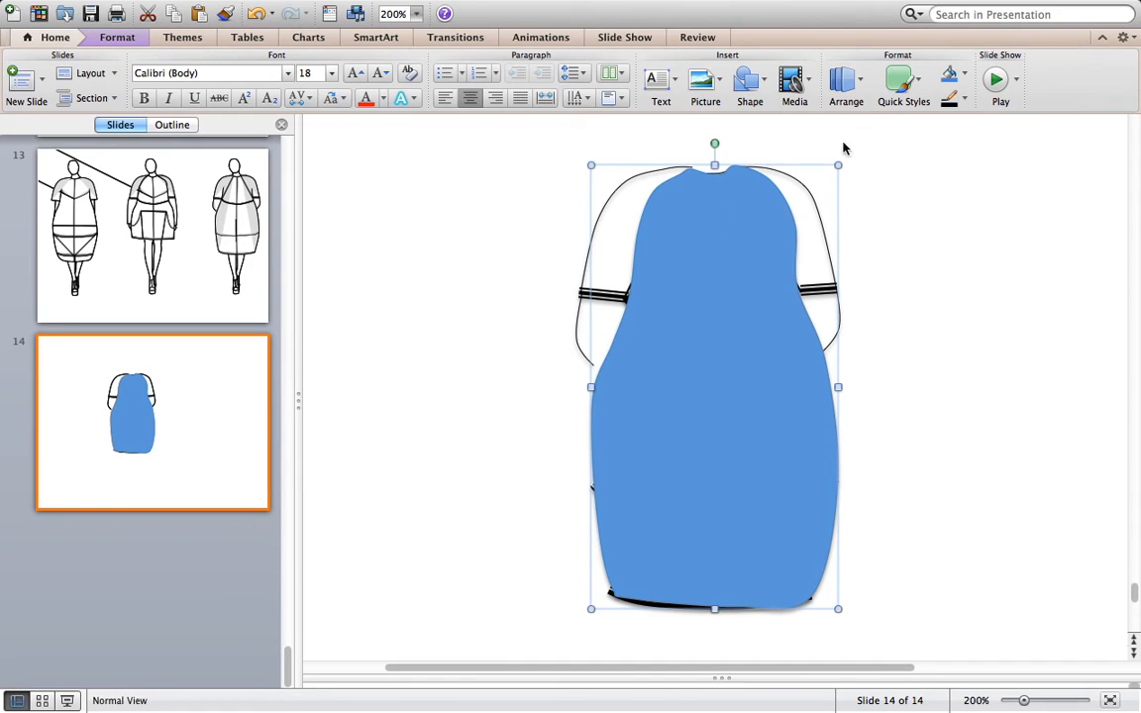
click(959, 75)
click(1003, 103)
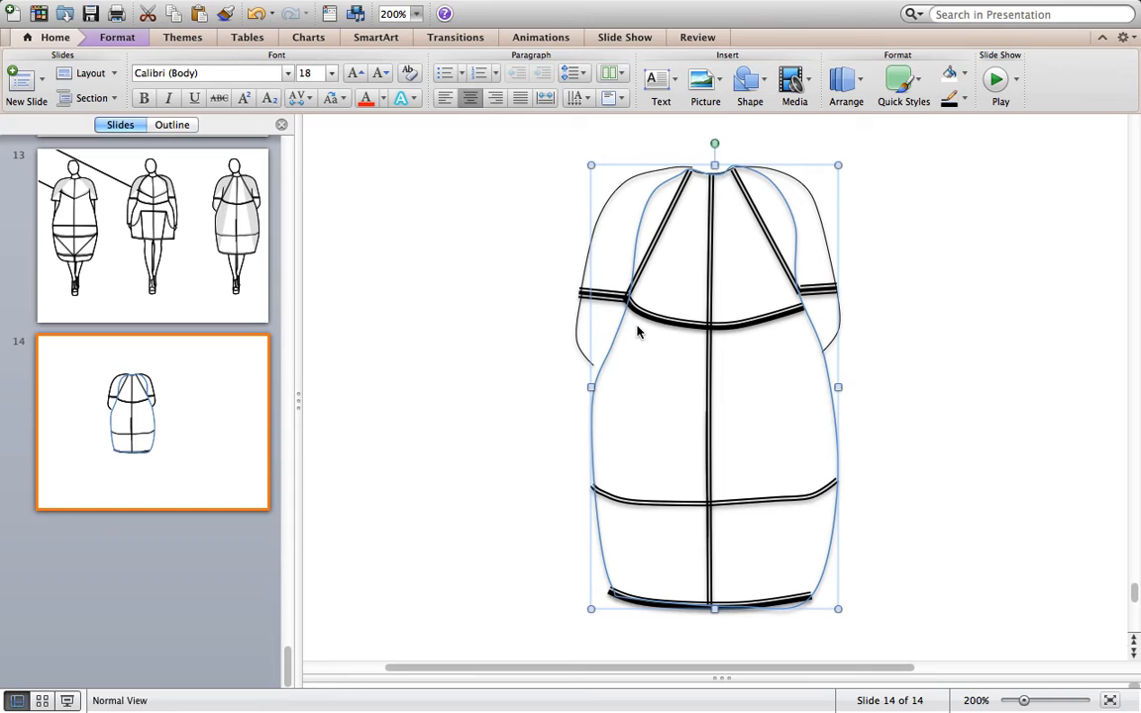
Step: Try the Recycled Paper texture as the dress body's fill, and cancel the fill formatting
click(779, 357)
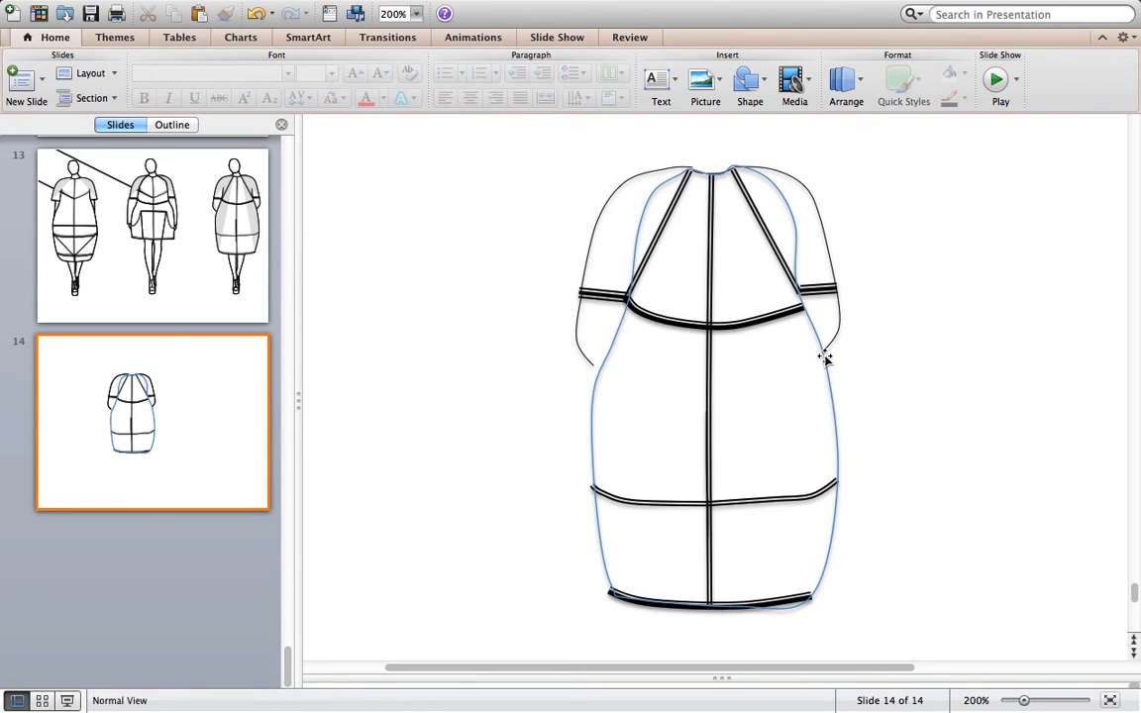
click(825, 354)
click(860, 360)
click(830, 416)
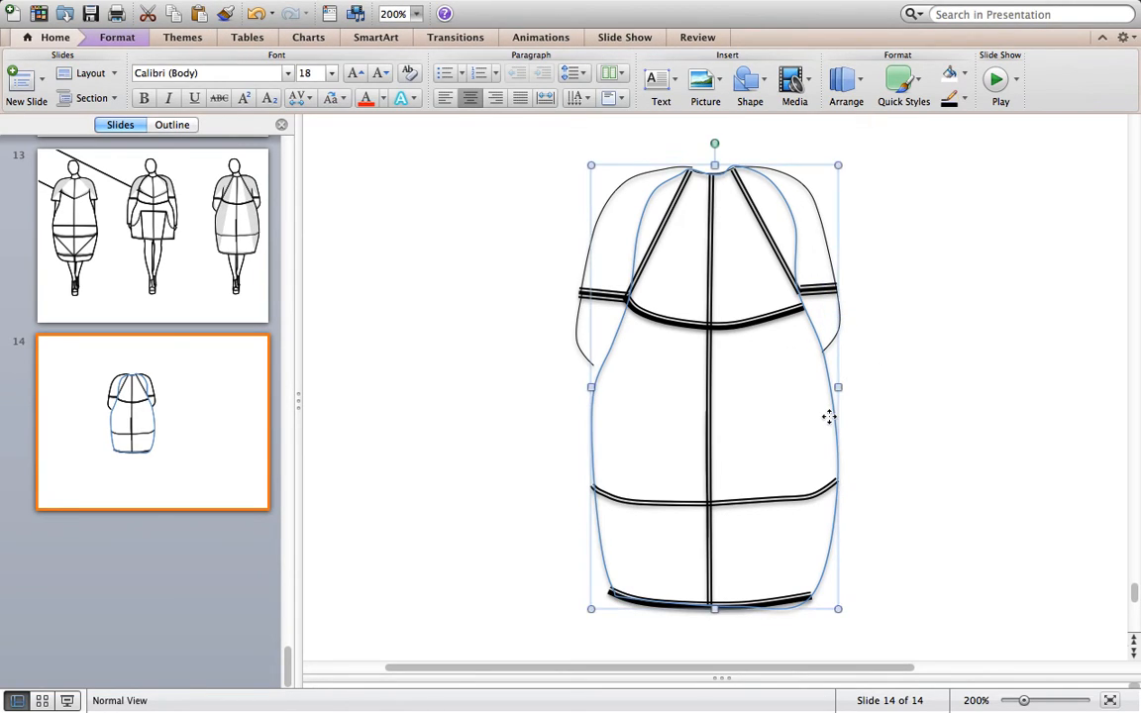
click(965, 79)
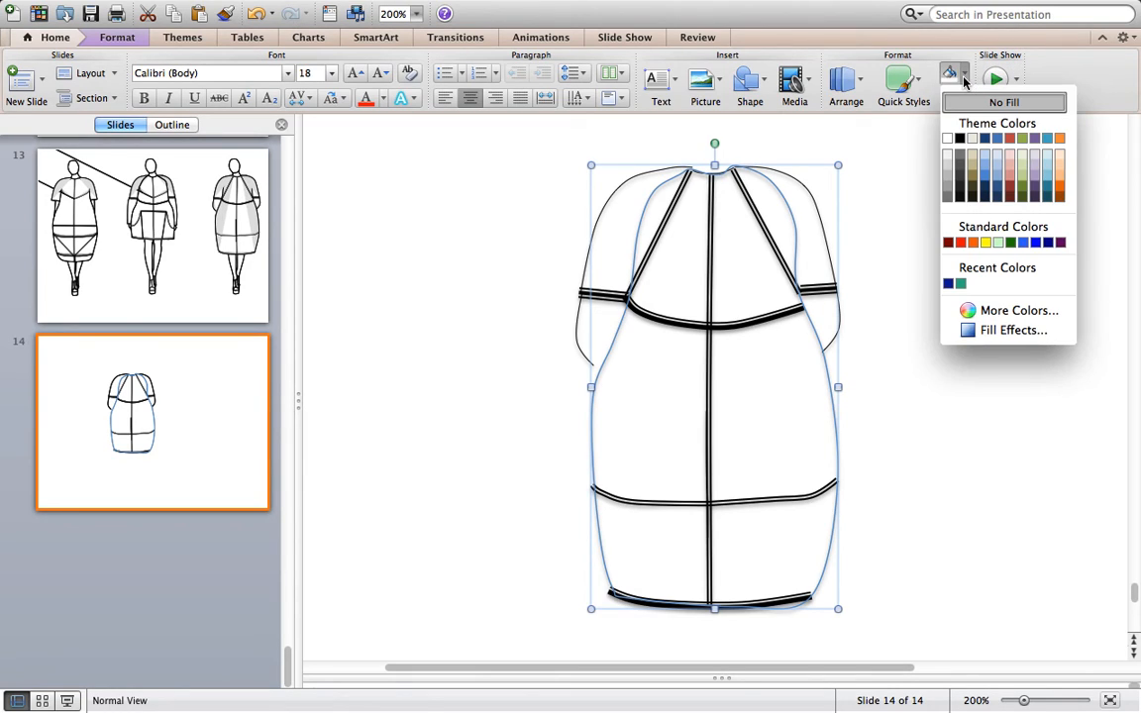
click(1013, 331)
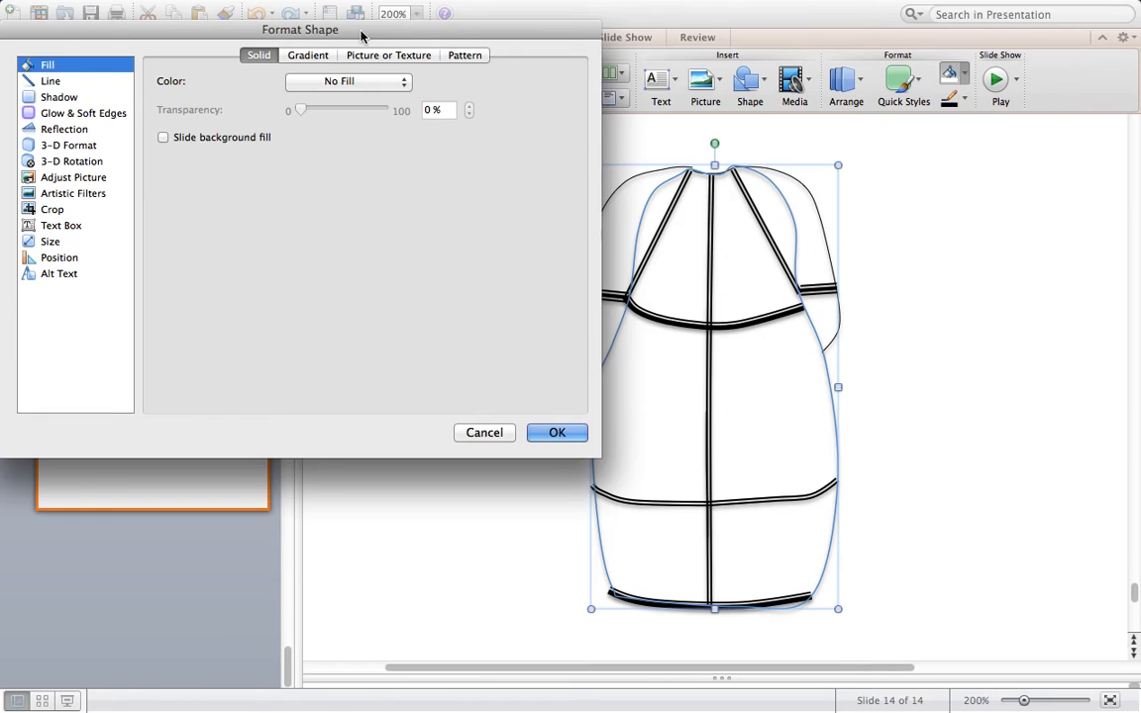
click(308, 56)
click(260, 54)
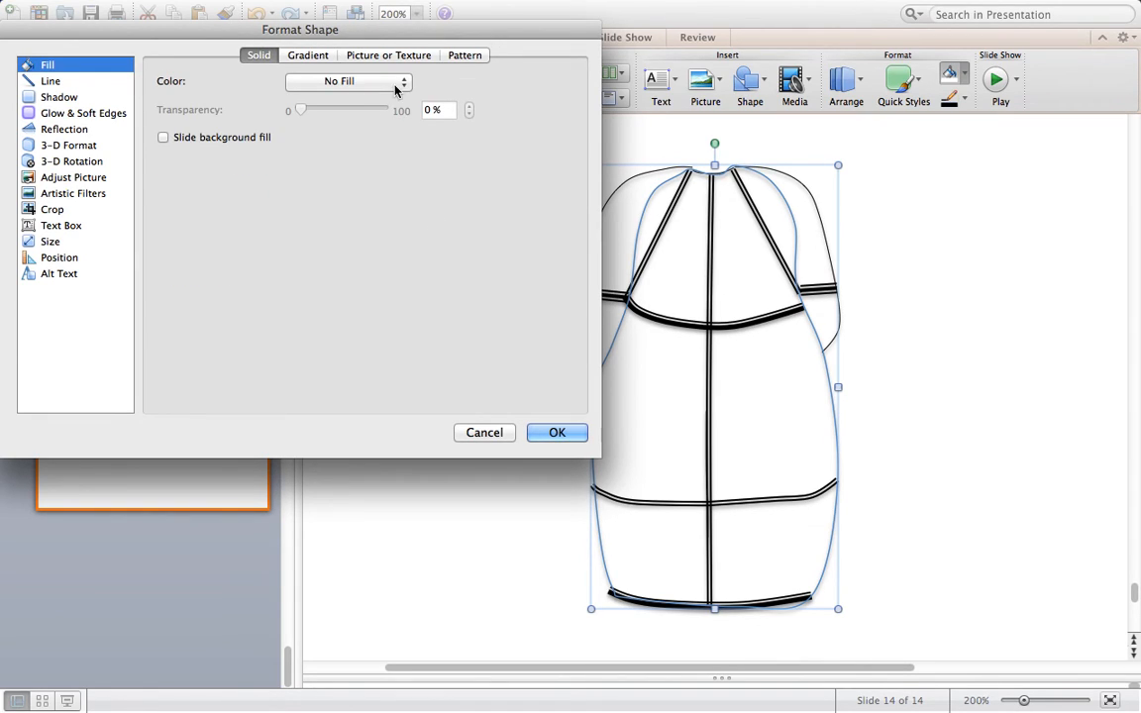
click(307, 54)
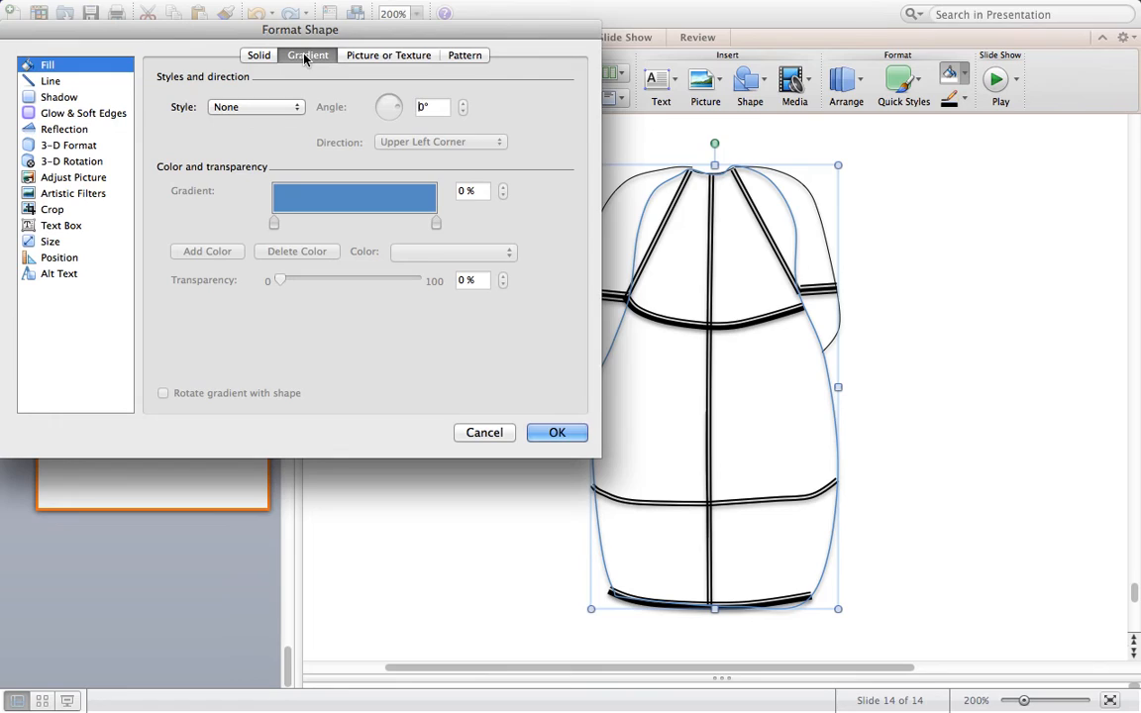
click(377, 54)
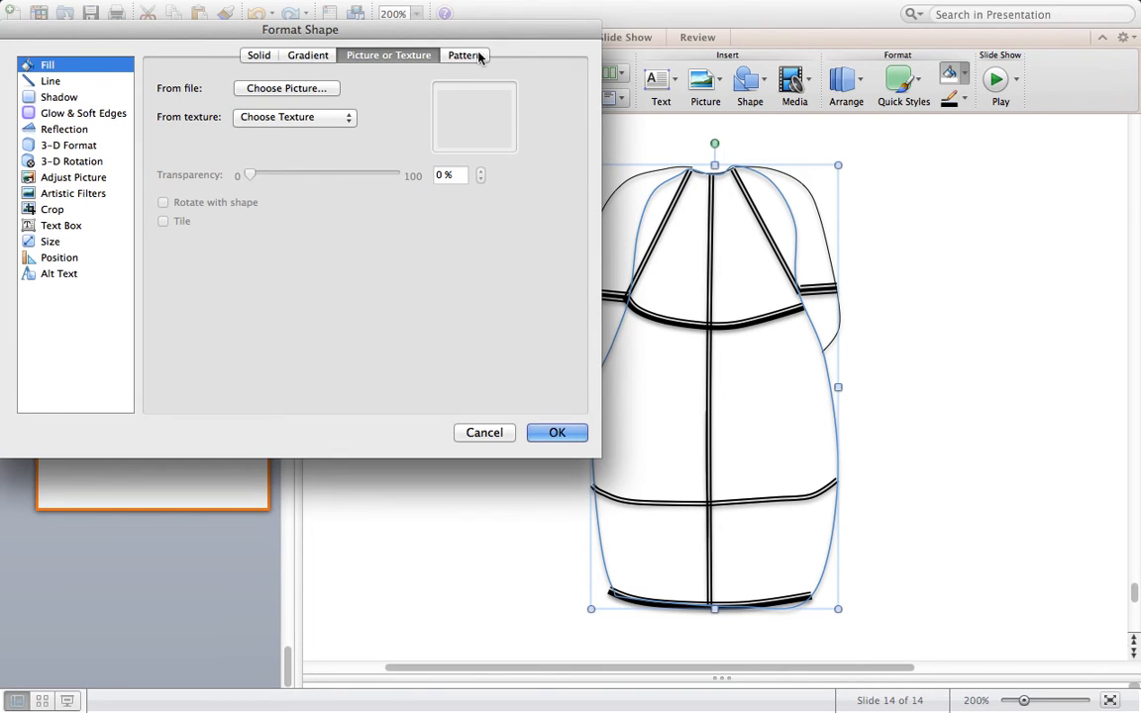
click(317, 117)
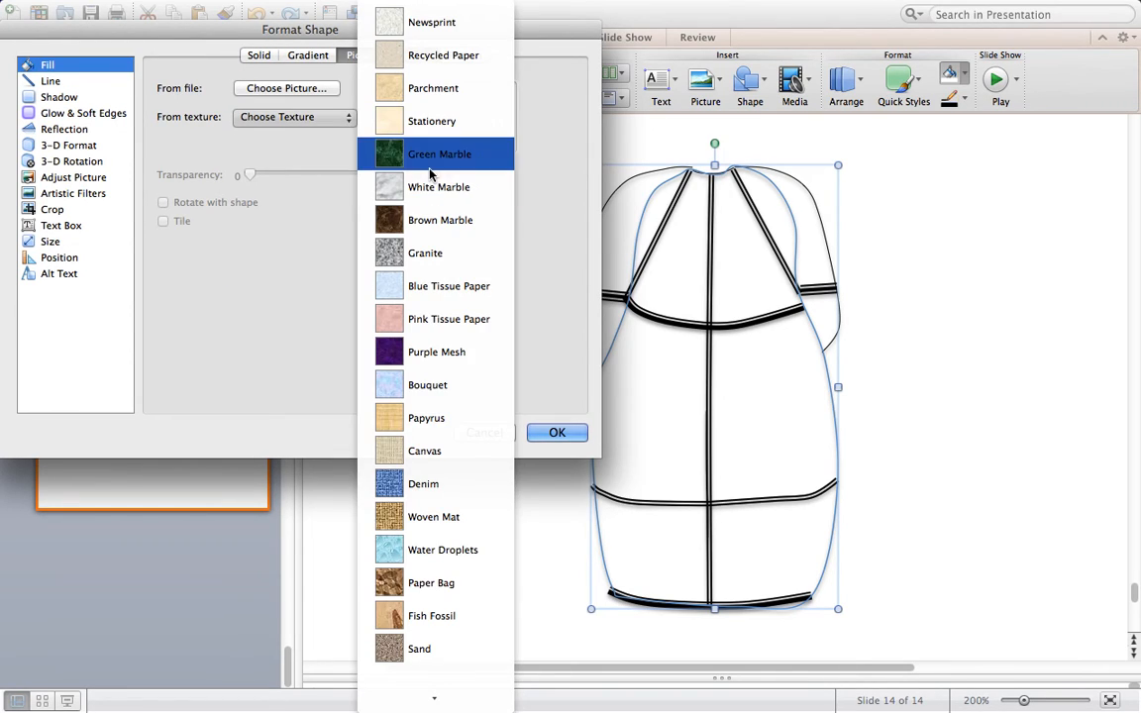
click(443, 54)
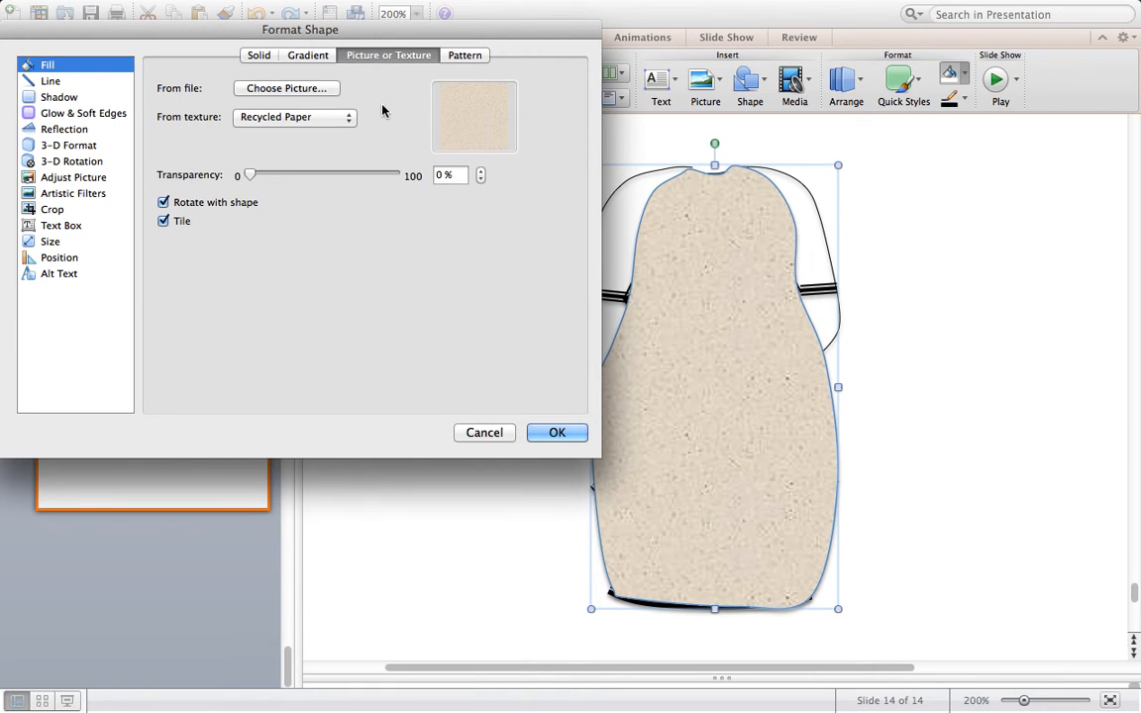
click(481, 433)
Step: Send the blue-outlined dress body to the back, behind the black design lines
right_click(780, 418)
click(829, 365)
click(829, 383)
right_click(828, 382)
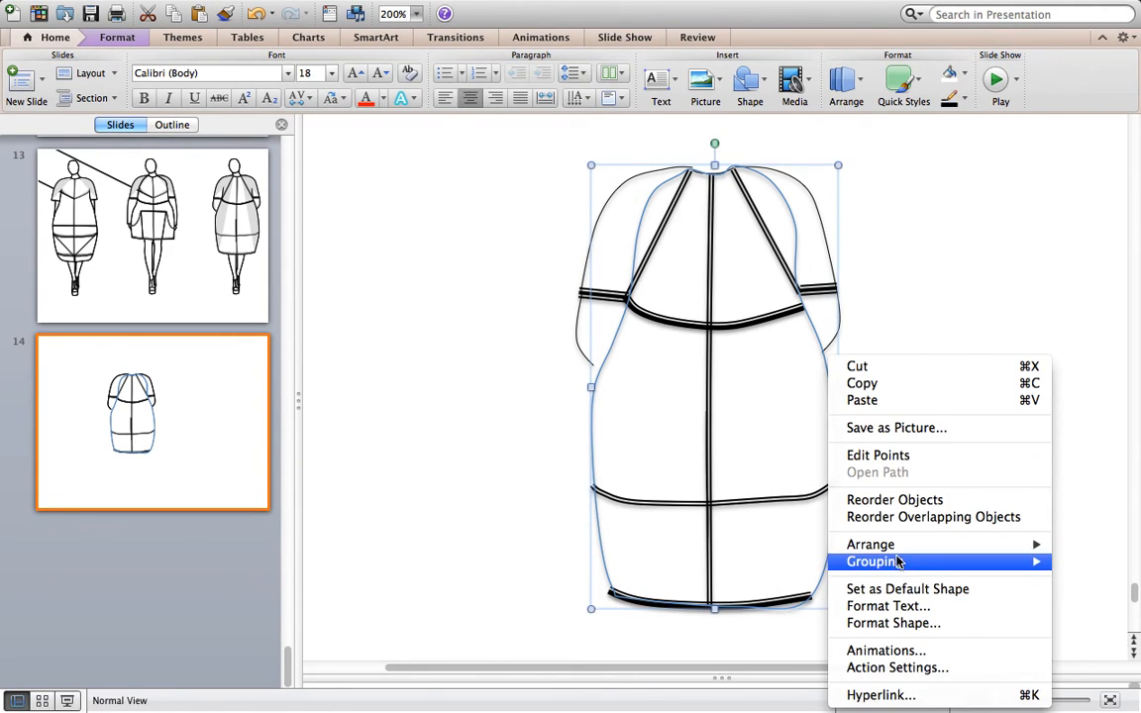
mouse_move(912, 551)
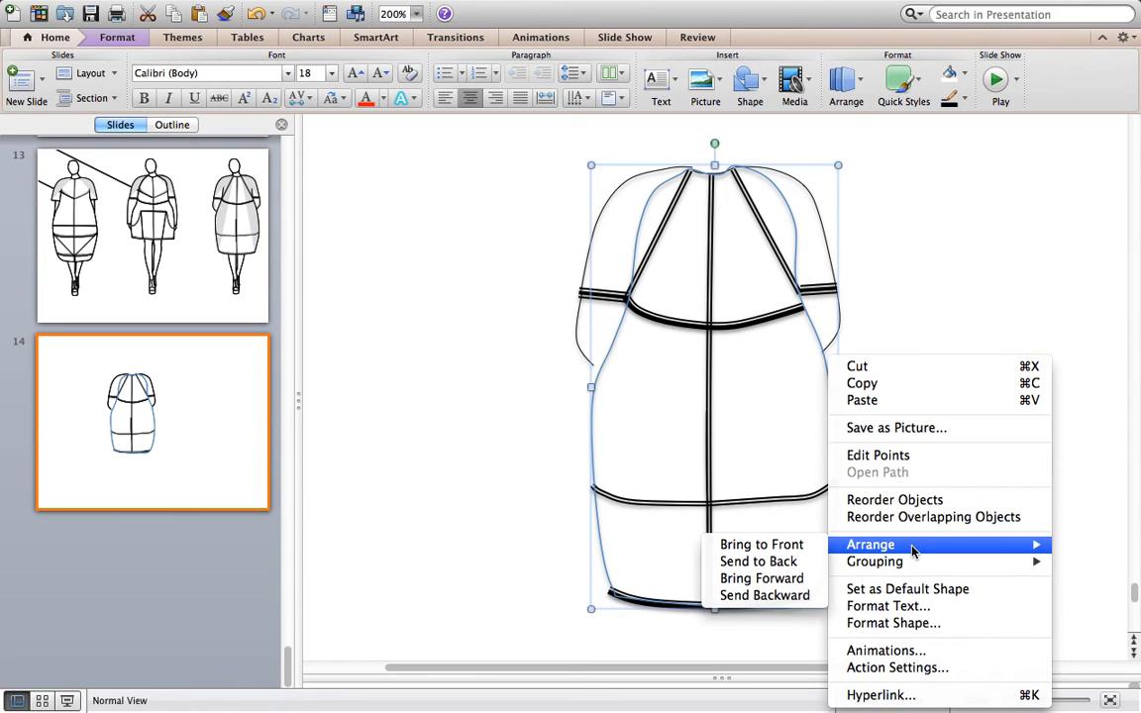
click(758, 561)
click(961, 487)
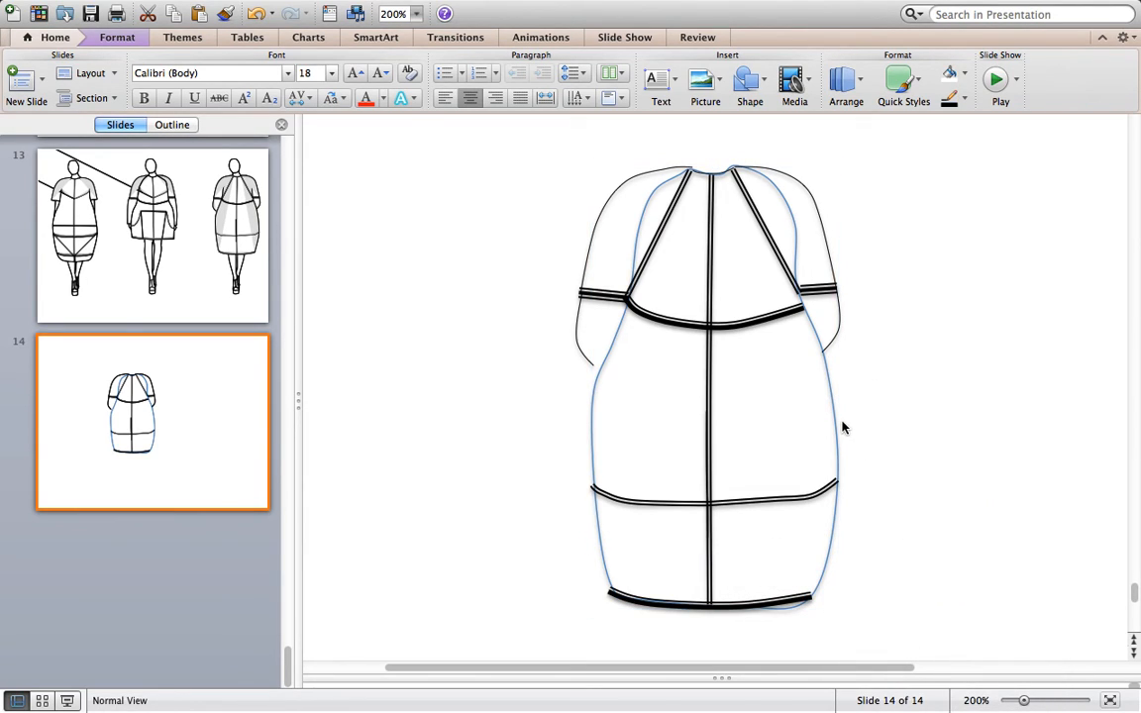
Step: Open the fill effects for the dress body and fill it with the Green Marble texture
double_click(840, 422)
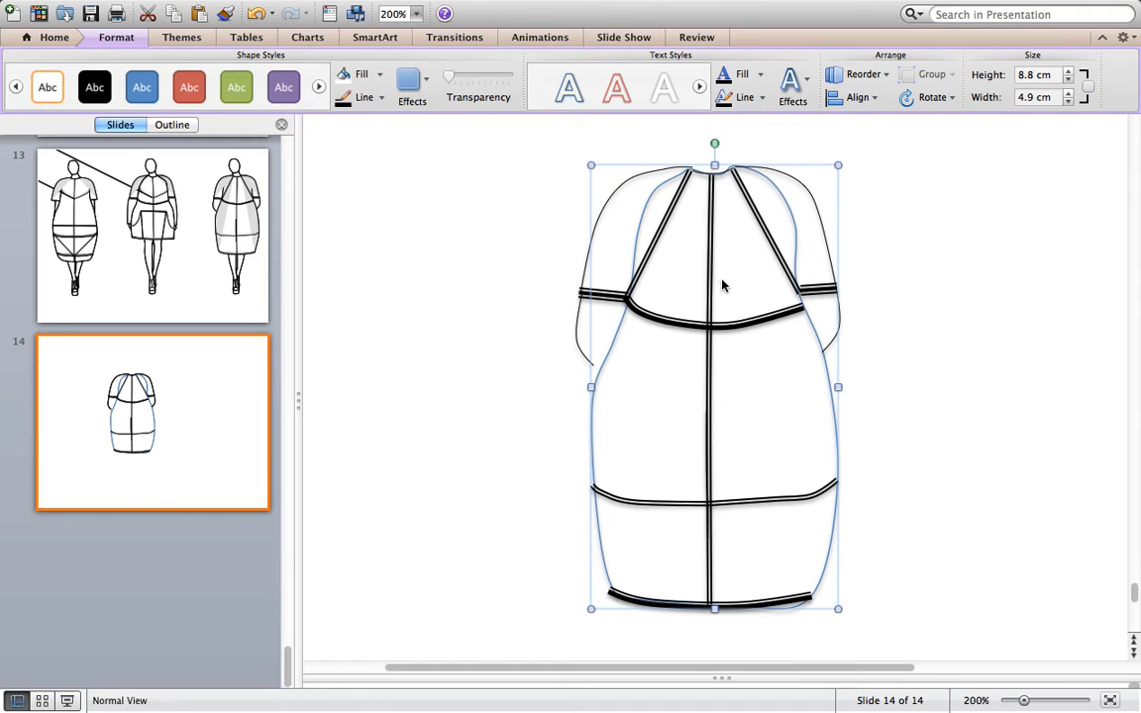
click(362, 75)
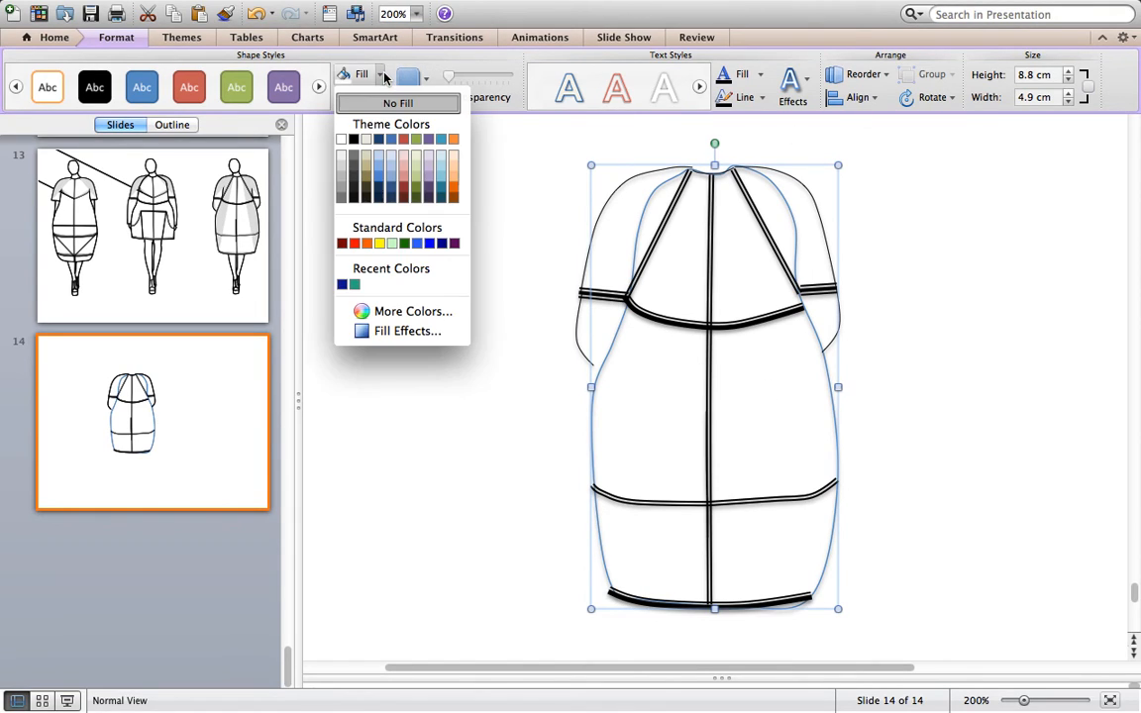
click(399, 334)
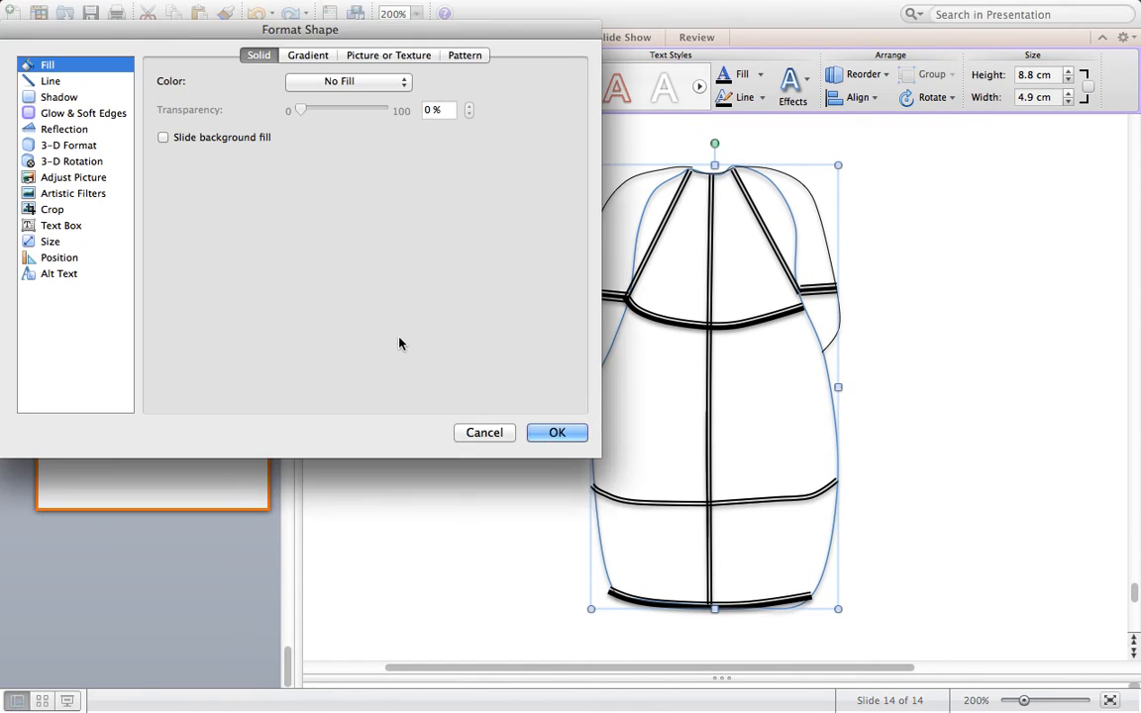
click(326, 55)
click(369, 54)
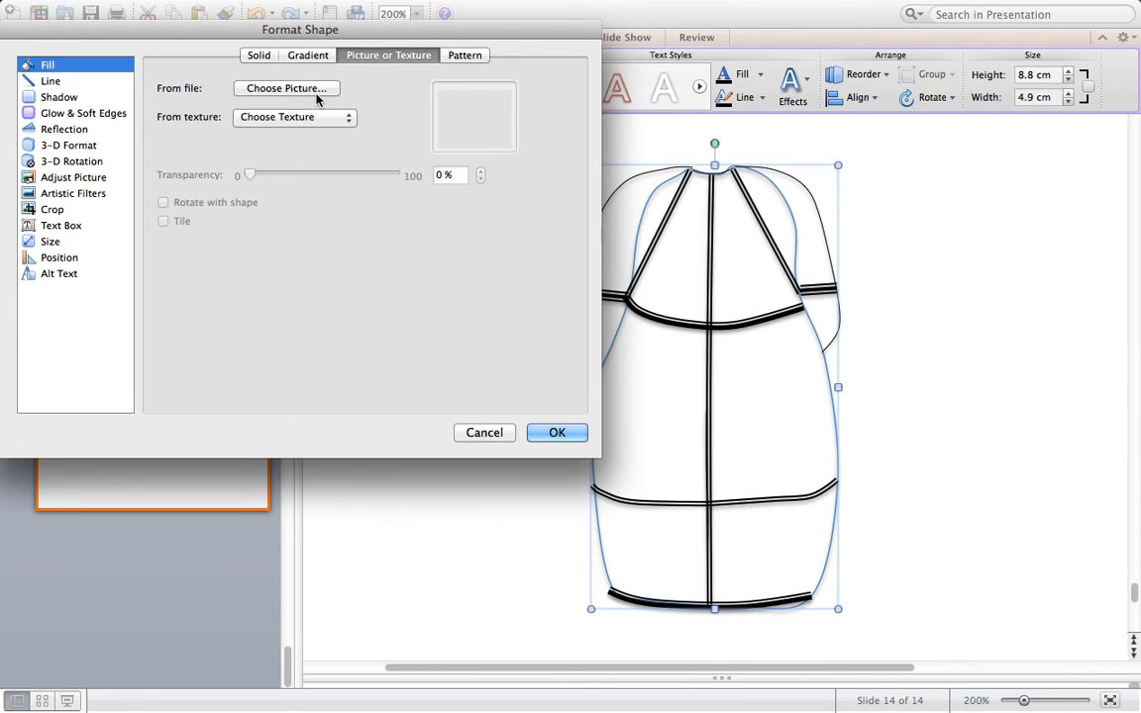
click(348, 116)
click(317, 149)
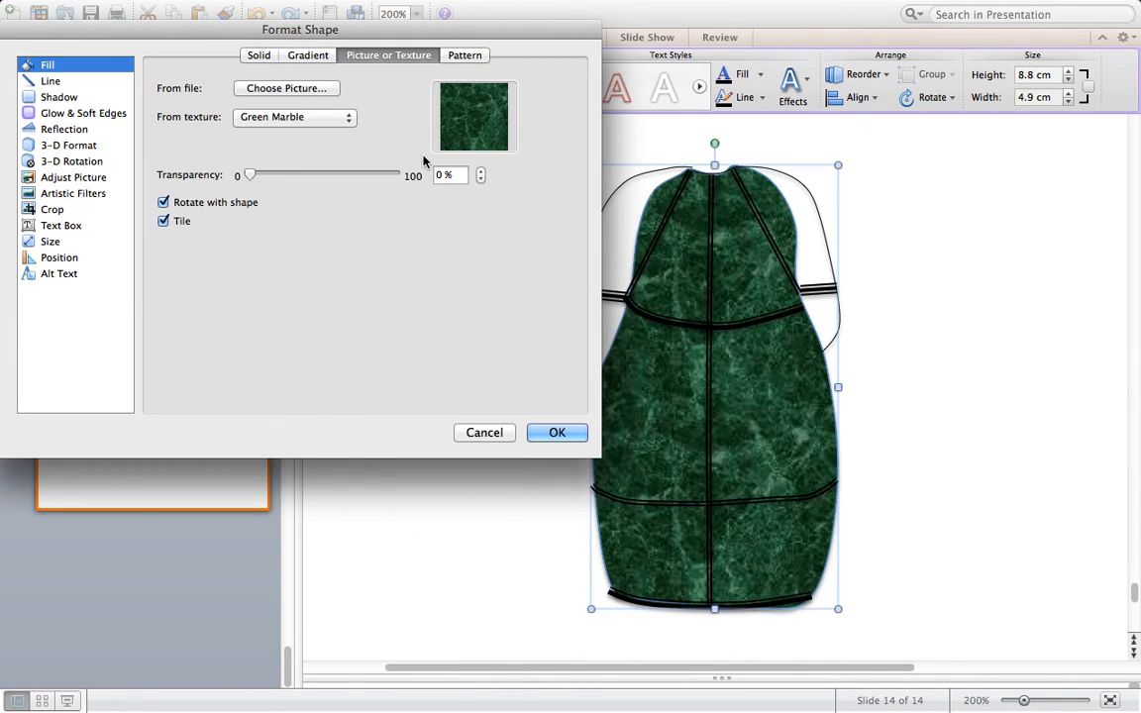
Step: Try the Granite and Canvas textures as the dress body's fill
click(348, 117)
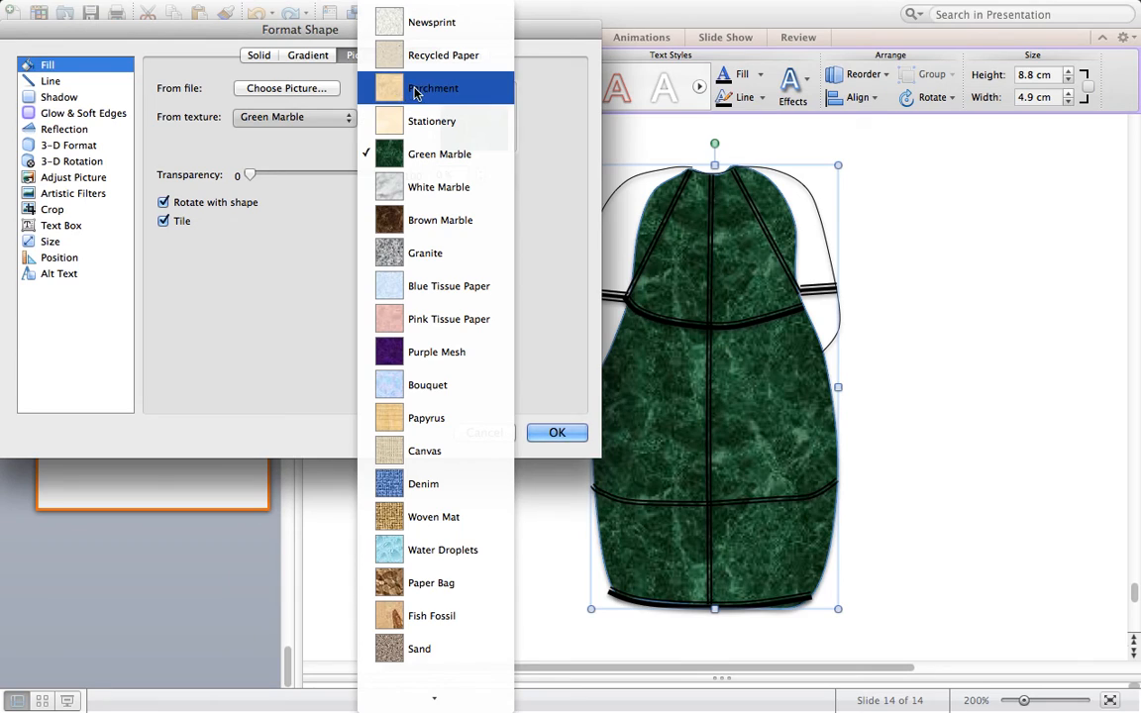
click(358, 75)
click(349, 117)
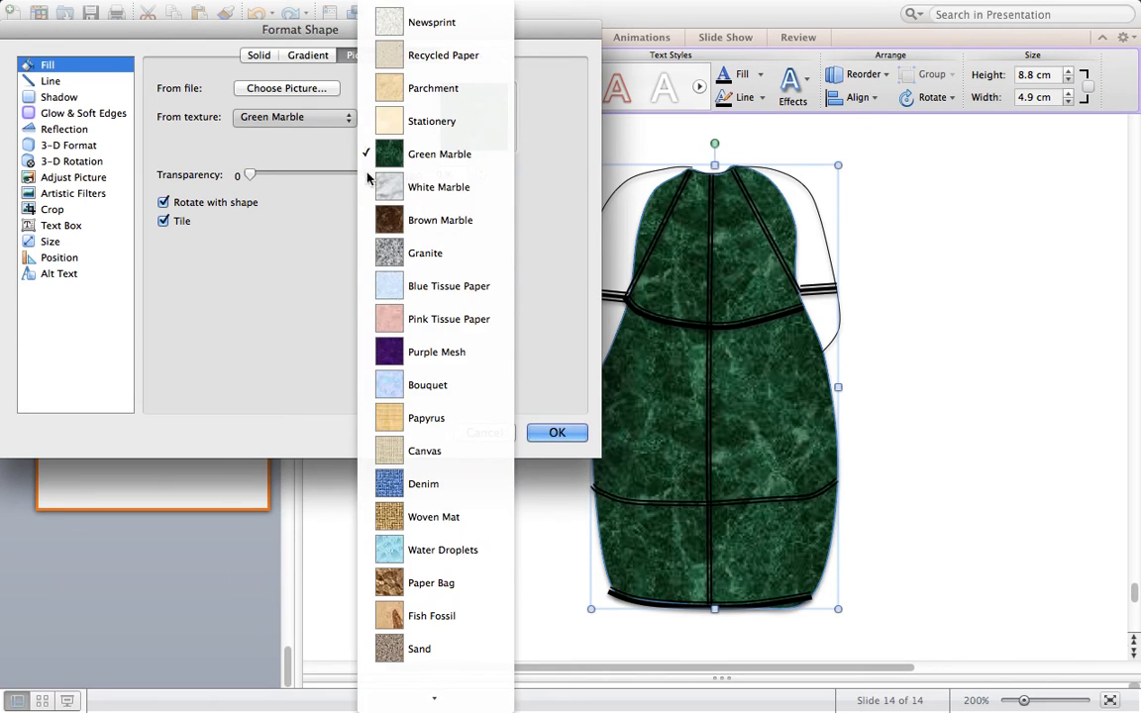
click(421, 252)
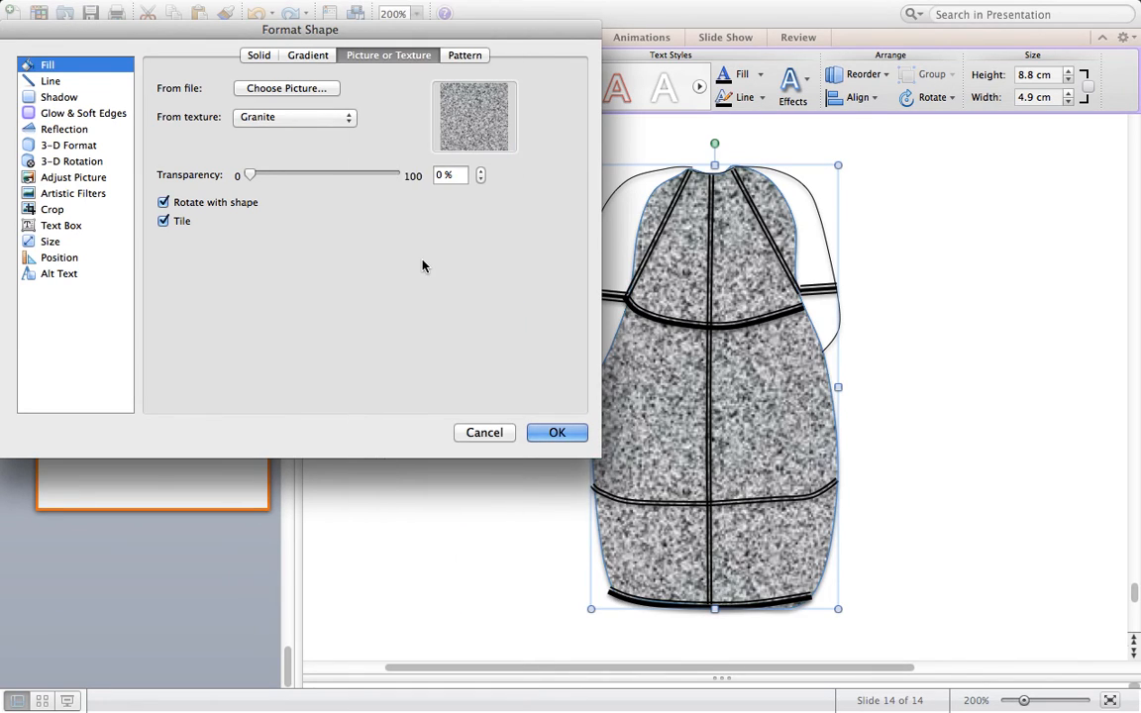
click(353, 117)
click(401, 449)
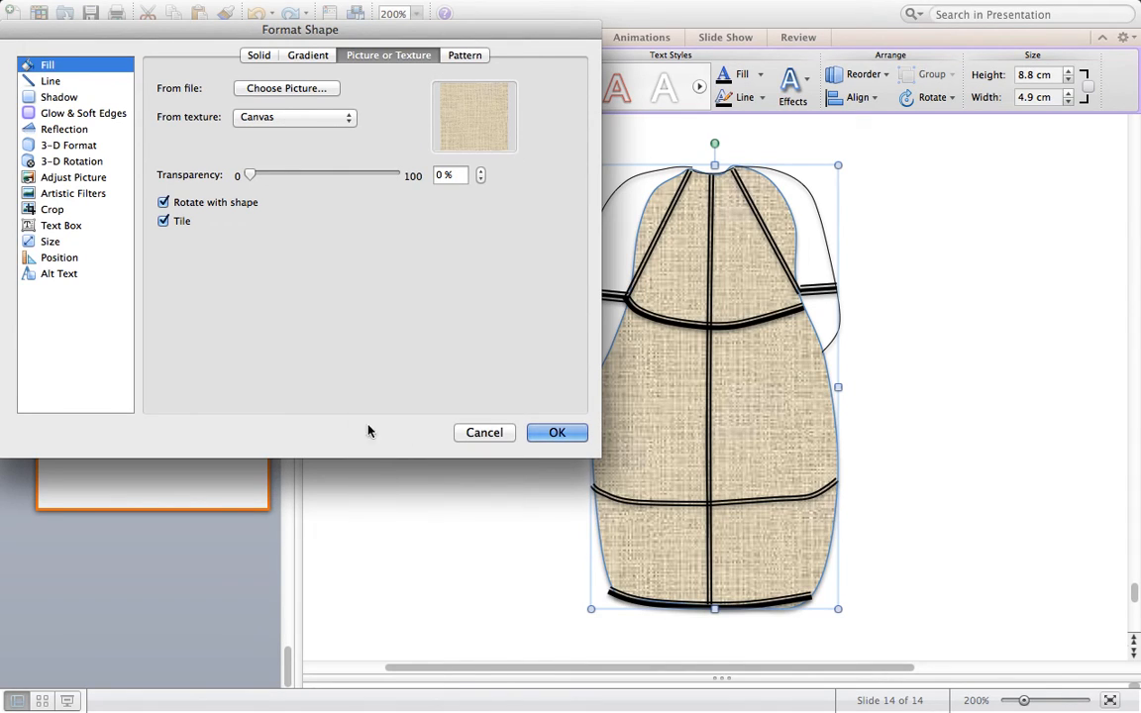
Step: Fill the dress body with the sunflower picture j0178459.jpg from the Clipart Photos folder
click(328, 91)
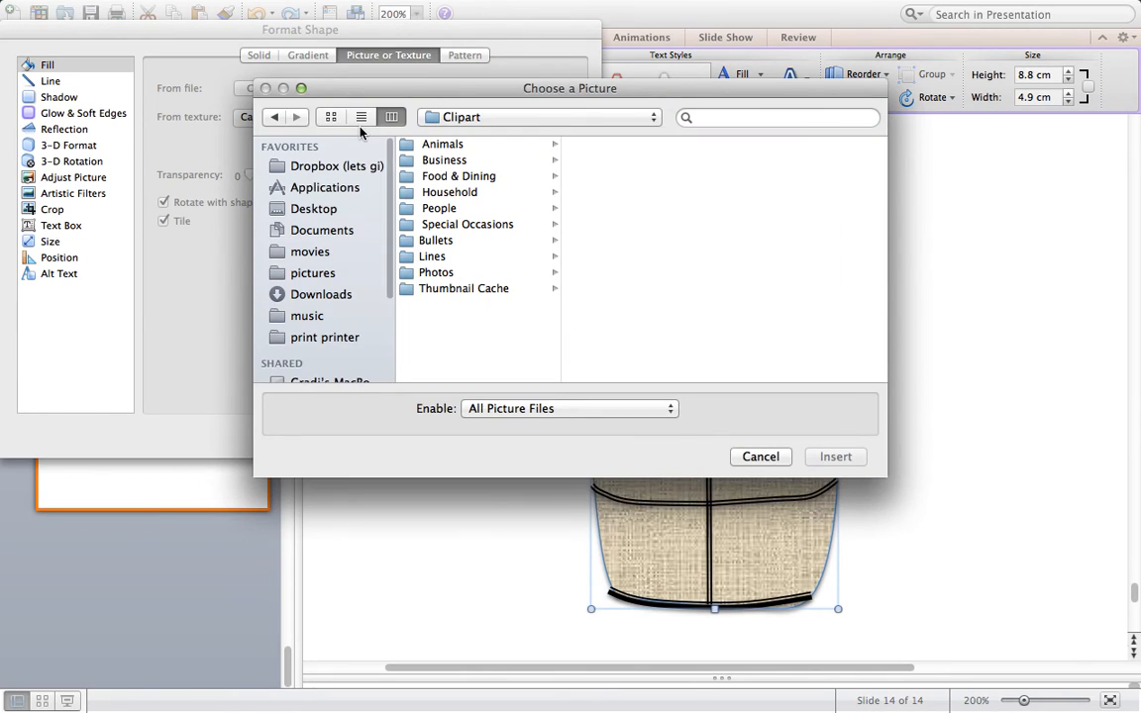
click(459, 271)
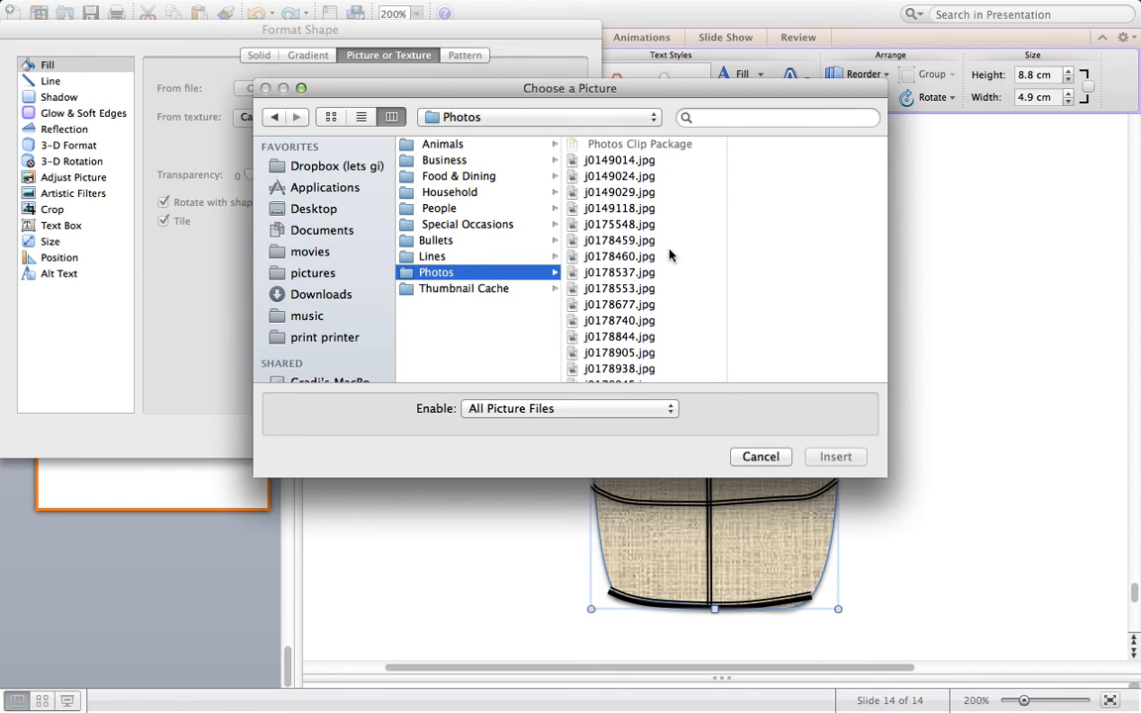
click(649, 271)
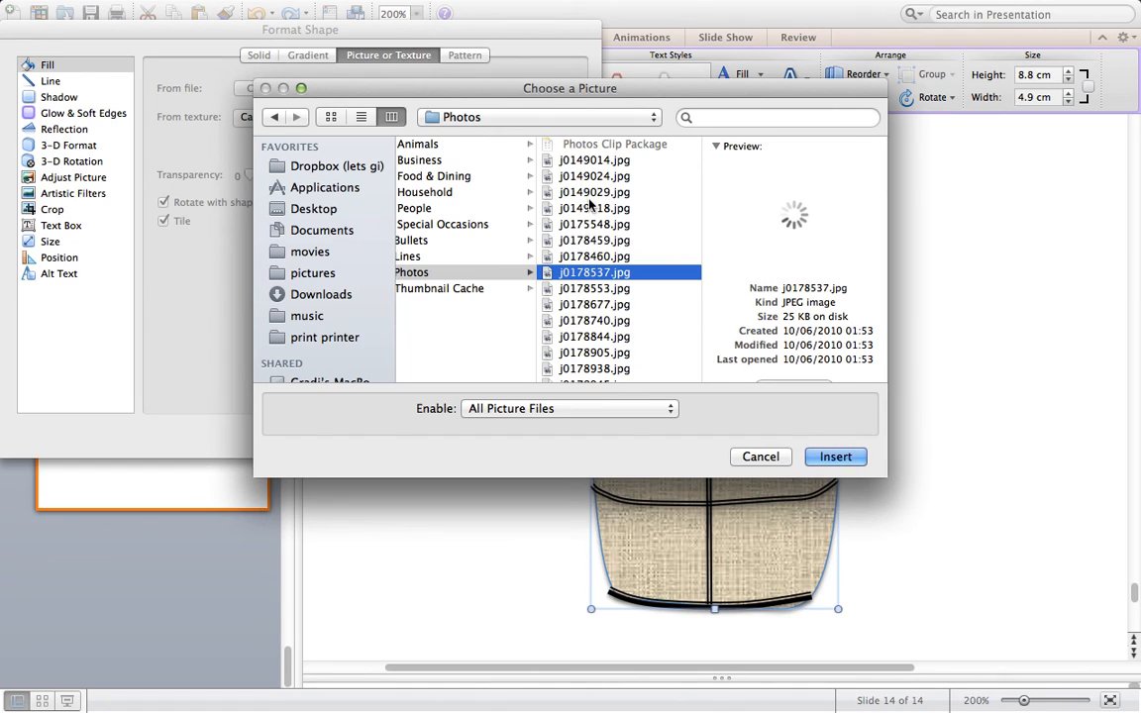
click(550, 243)
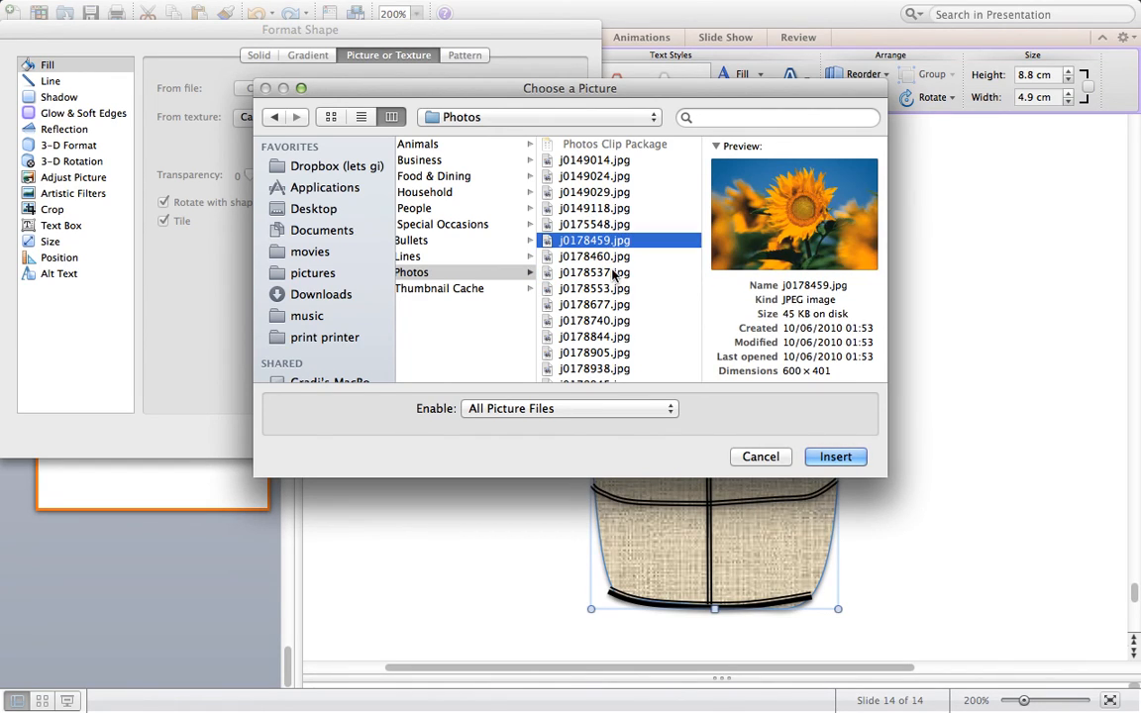
click(611, 279)
click(555, 224)
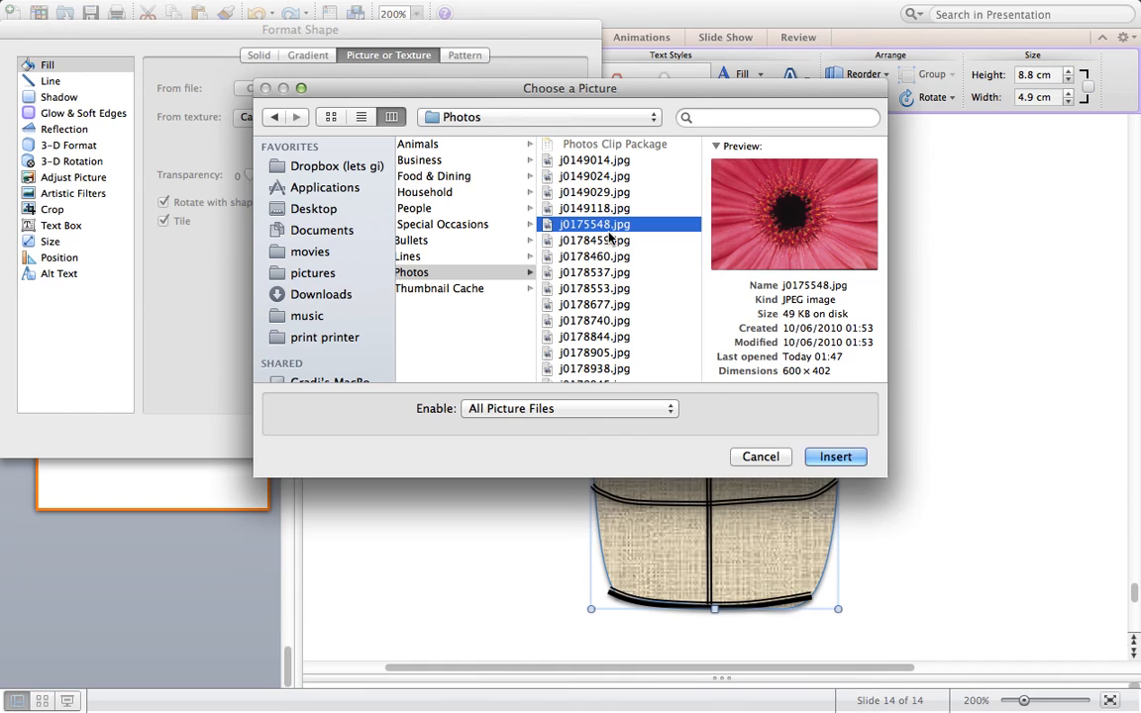
click(621, 242)
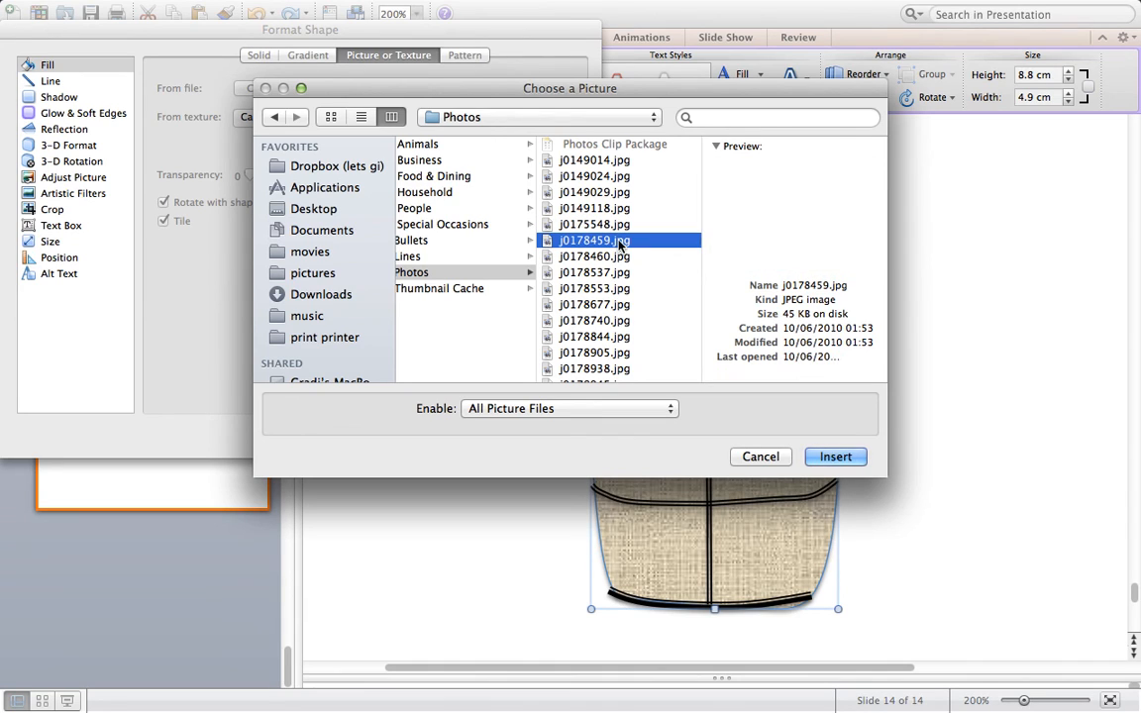
click(832, 458)
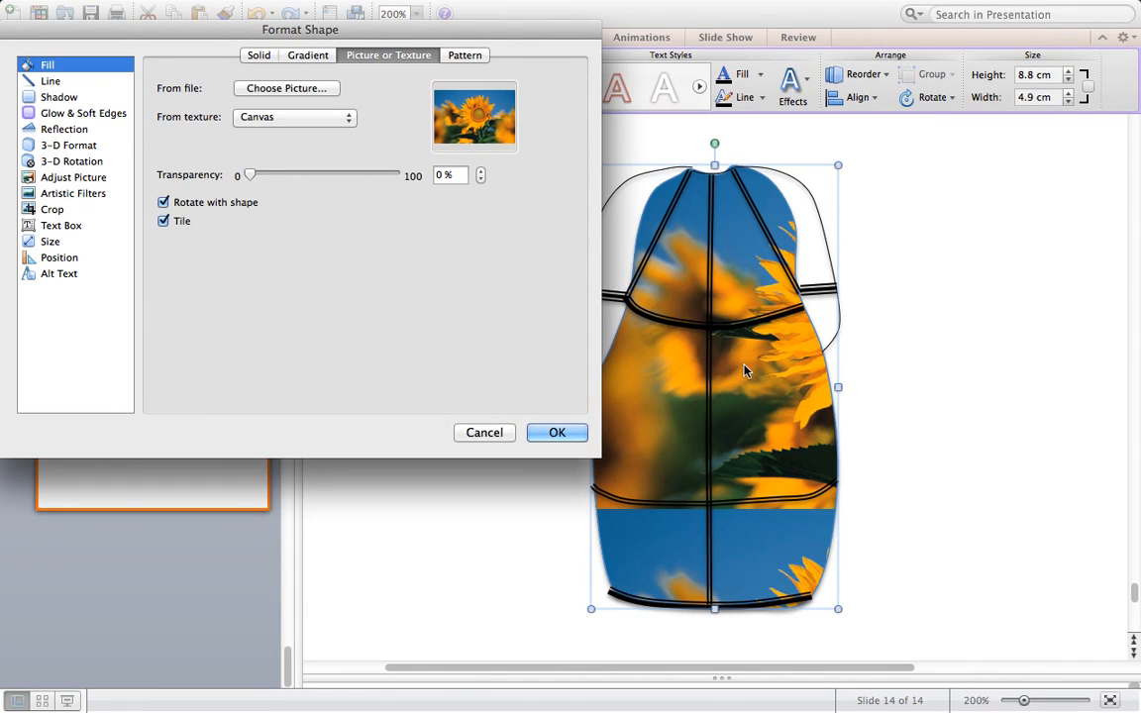
click(315, 88)
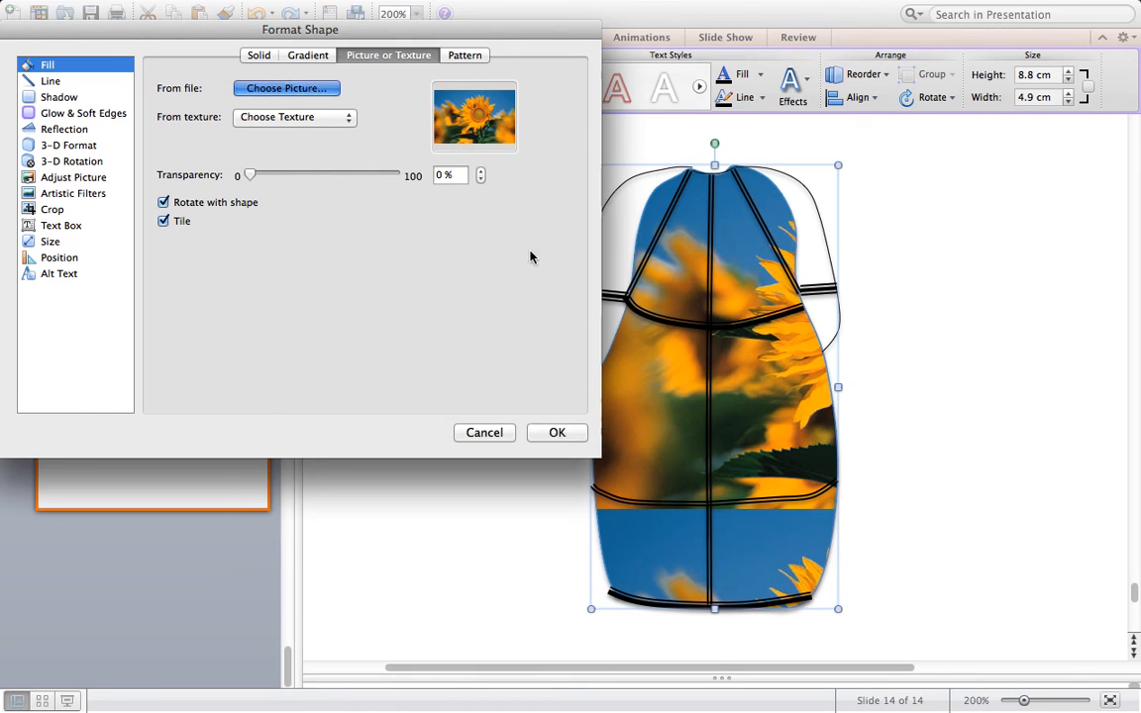
Step: Replace the dress body's picture fill with the pink flower close-up from the Photos folder
click(491, 273)
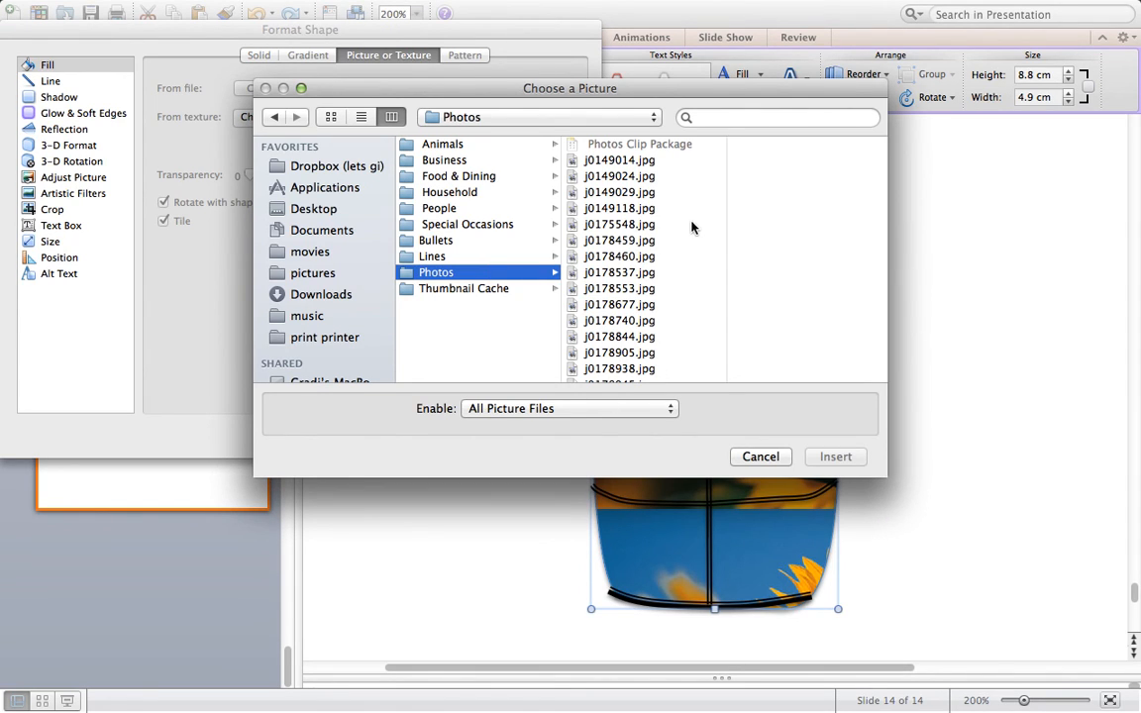
click(653, 210)
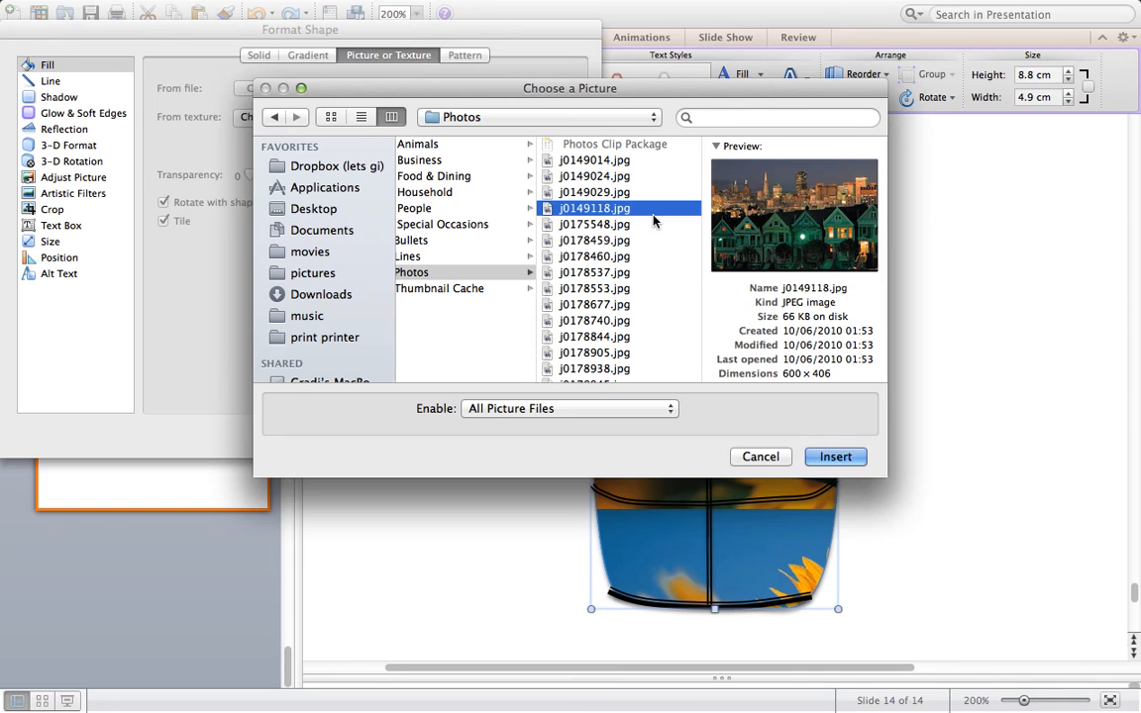
key(Up)
key(Down)
key(Down)
key(Down)
key(Up)
key(Return)
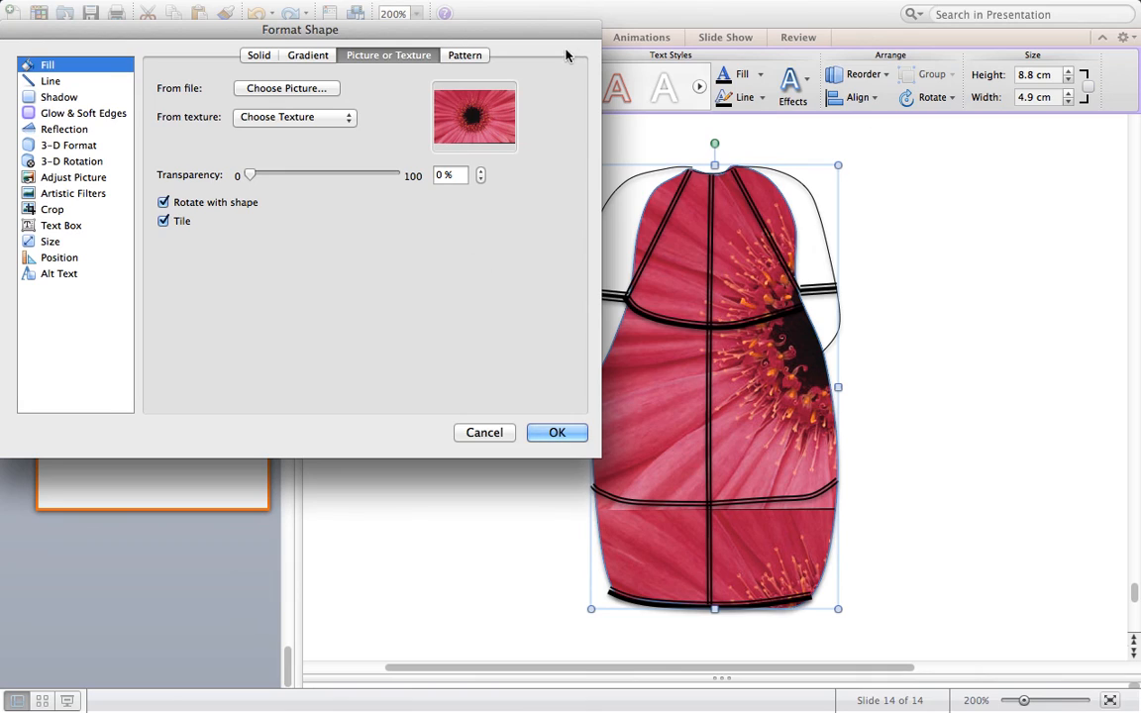
Step: Switch the dress body to a pattern fill and try several patterns, including Sphere, Solid diamond and Trellis
drag(513, 26, 417, 48)
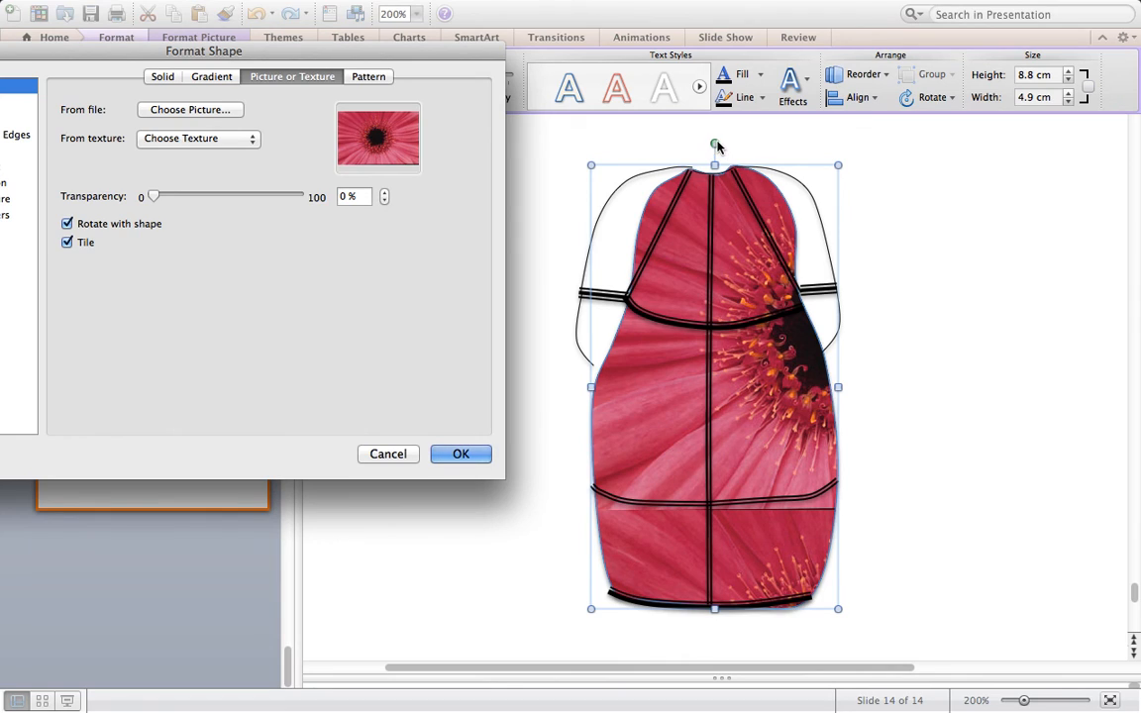
click(369, 79)
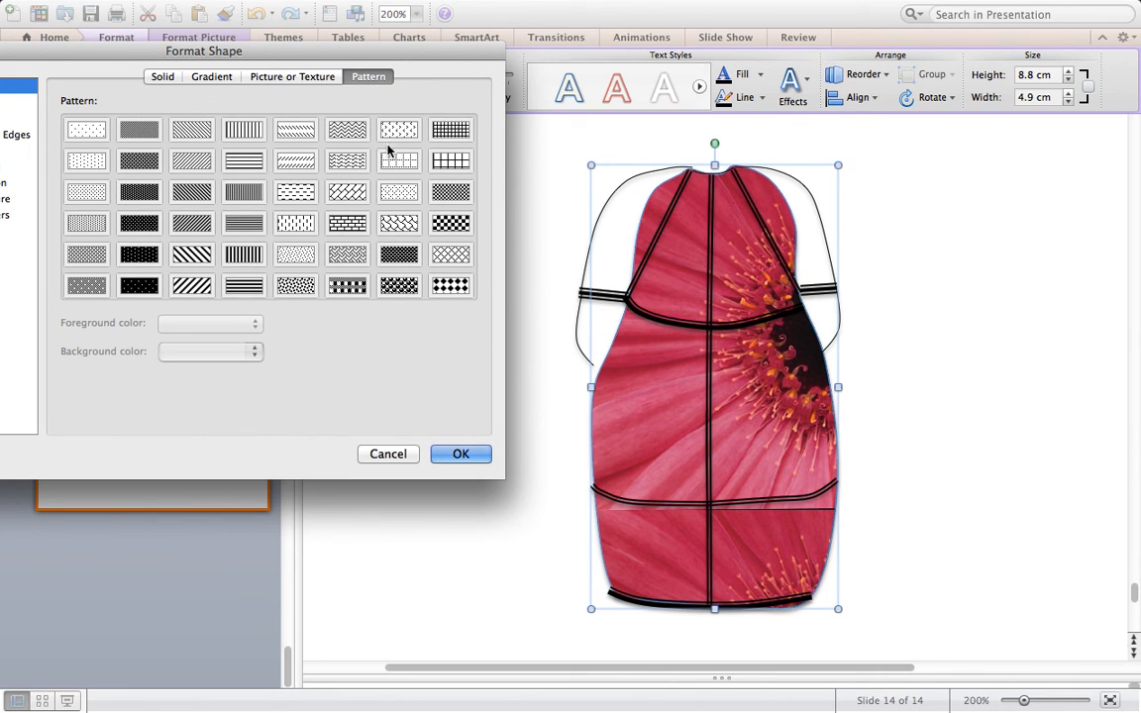
click(451, 161)
click(451, 285)
click(400, 285)
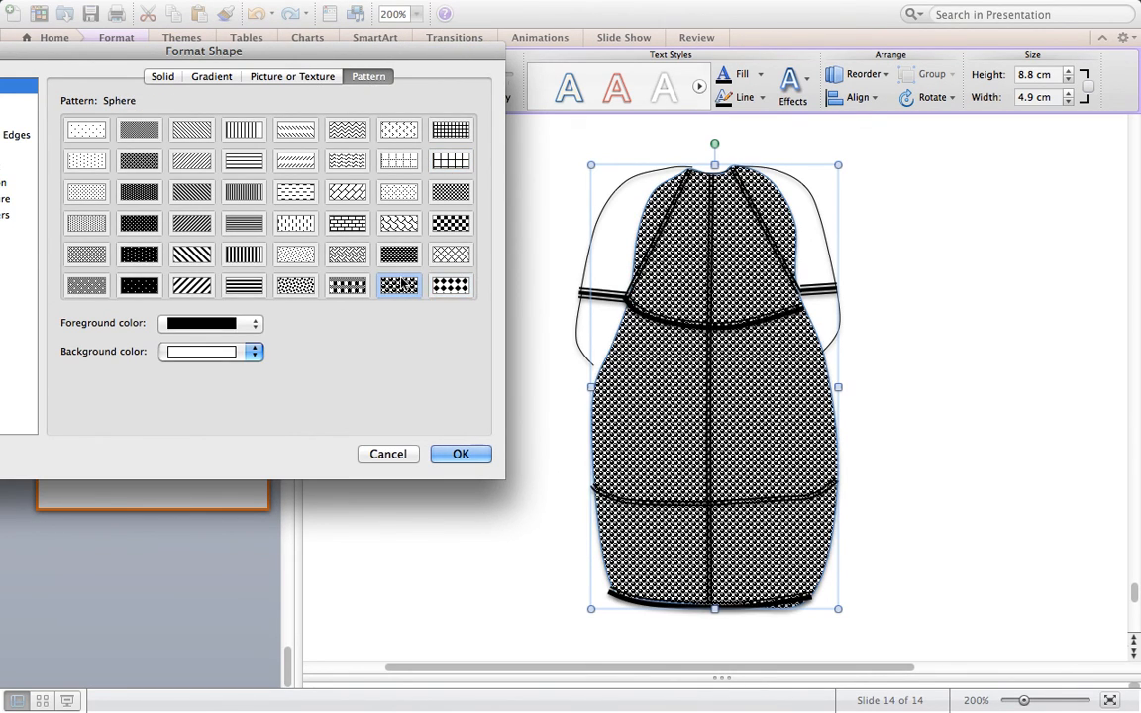
click(452, 287)
click(460, 256)
click(396, 252)
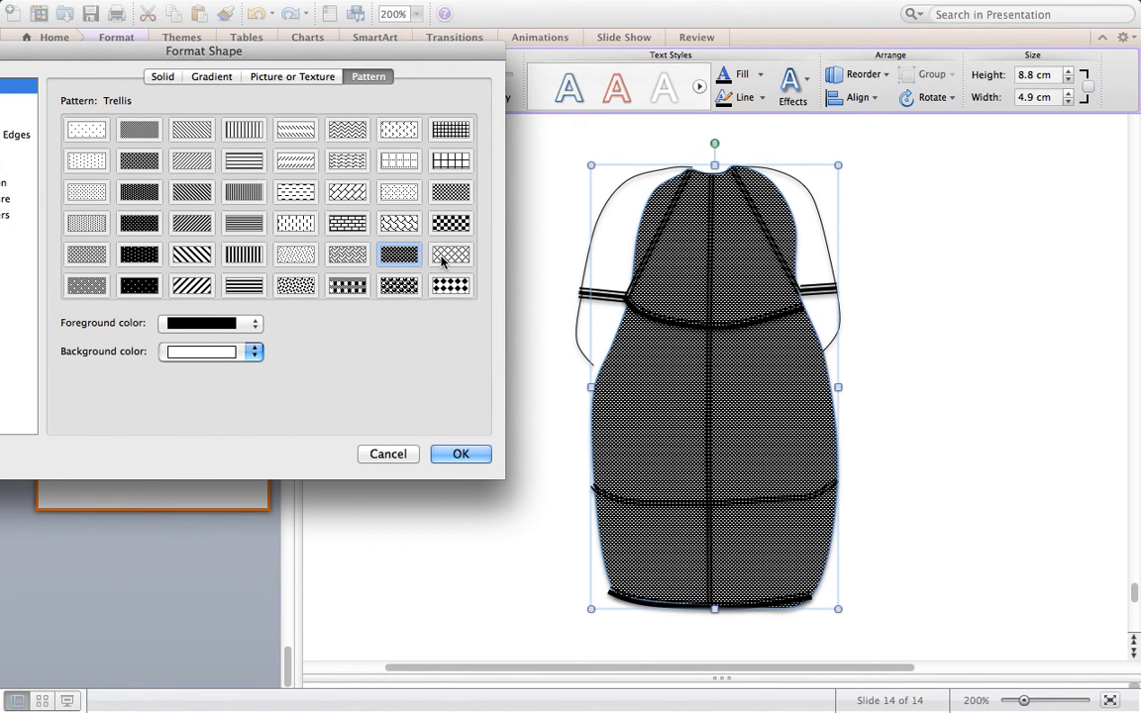
Step: Try striped patterns on the dress body, ending with Wide downward diagonal
click(295, 223)
click(244, 223)
click(243, 255)
click(192, 255)
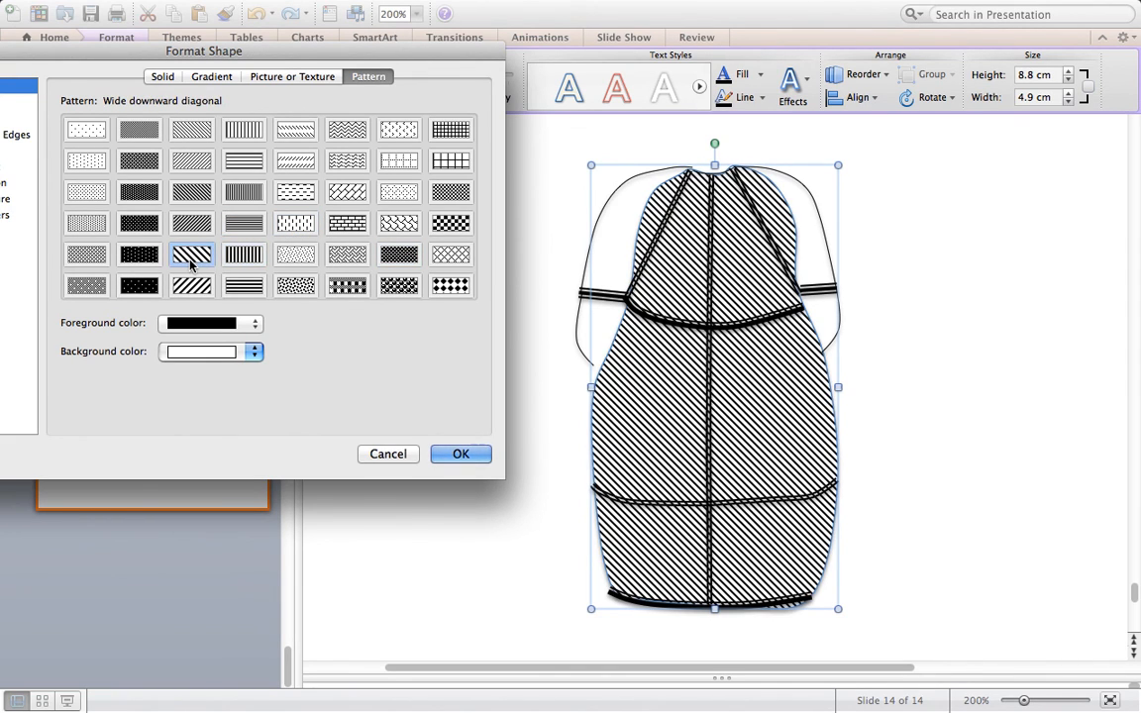
Step: Set the pattern's foreground color to the theme's dark blue and apply the Solid diamond pattern to the dress body
click(253, 327)
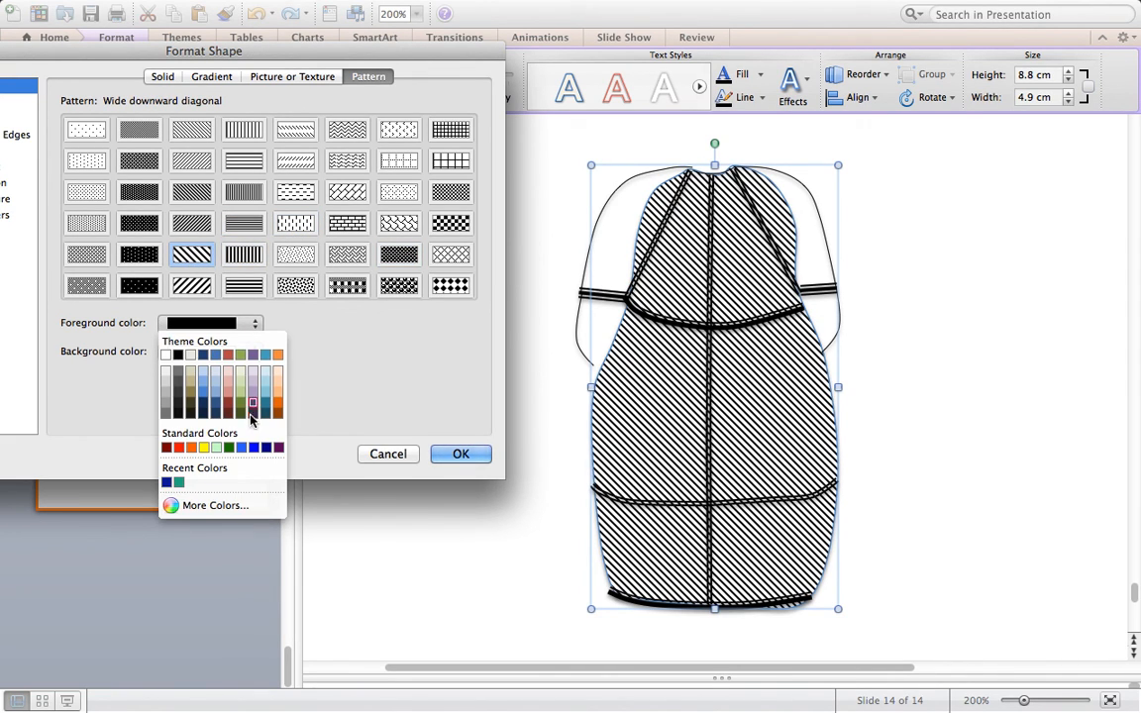
click(243, 416)
click(255, 324)
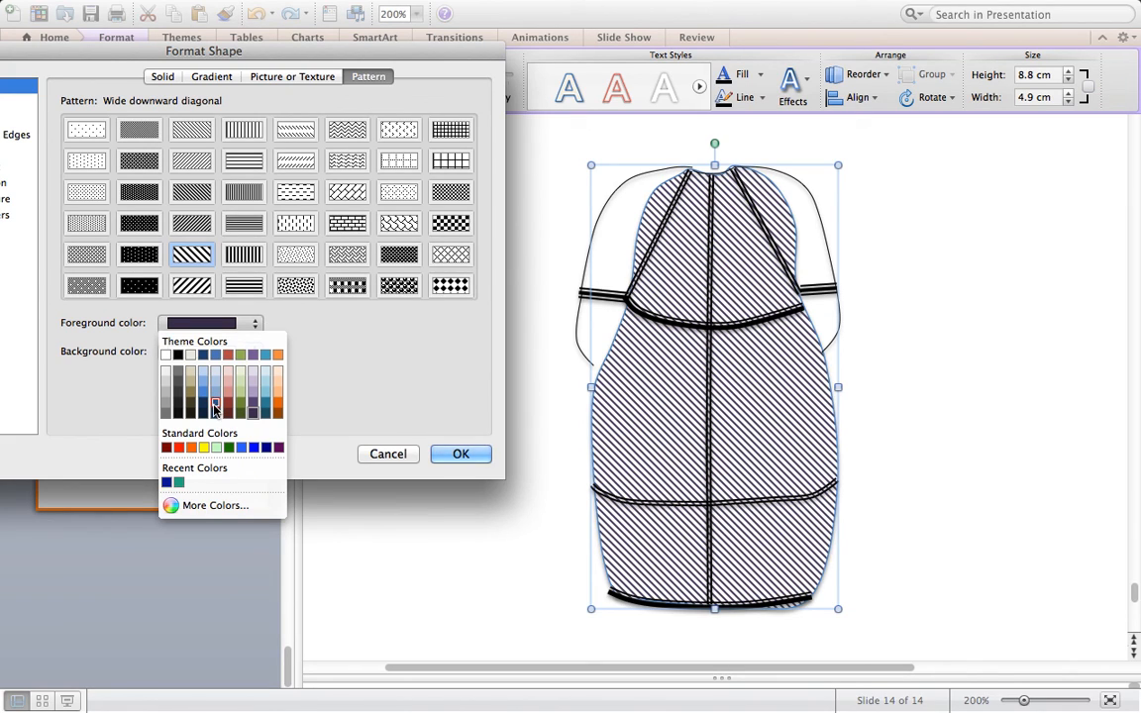
click(205, 357)
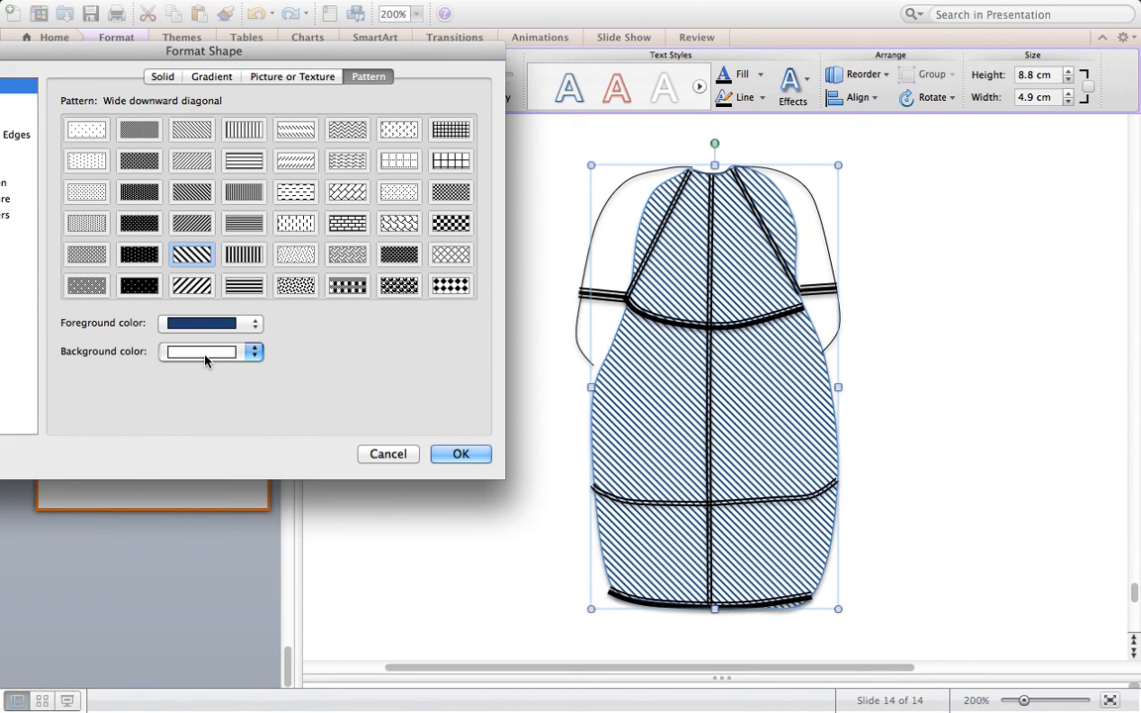
click(451, 287)
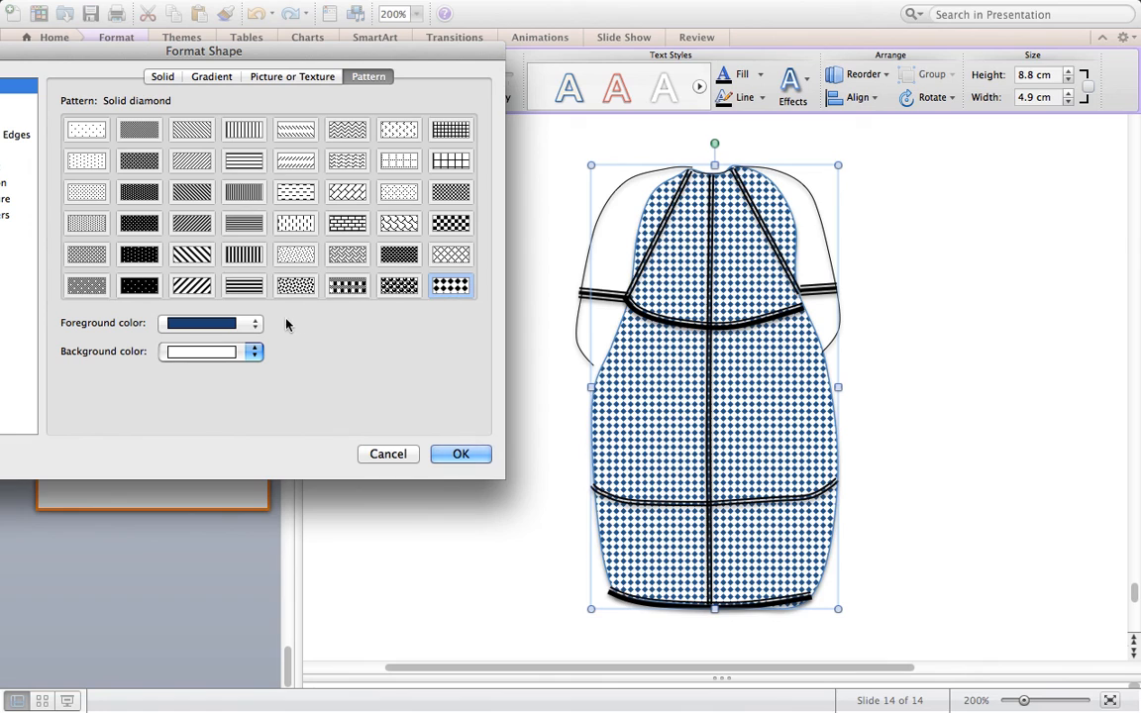
click(472, 460)
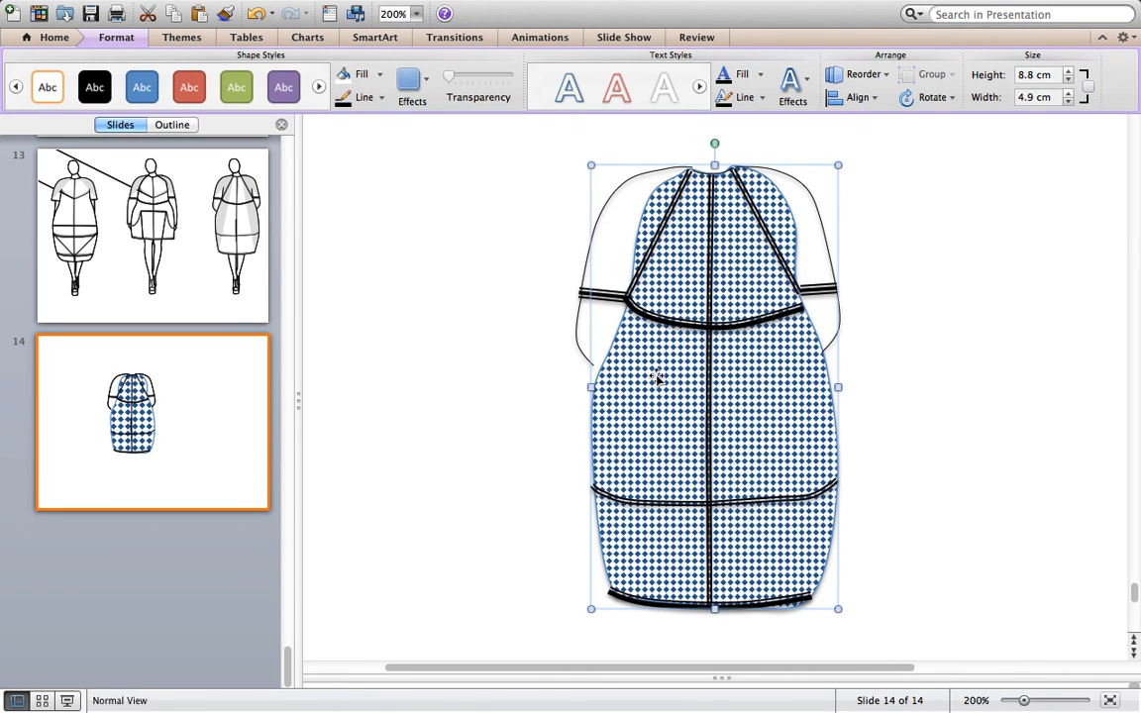
Step: Bring up the desktop overview of all open windows
key(ctrl+Up)
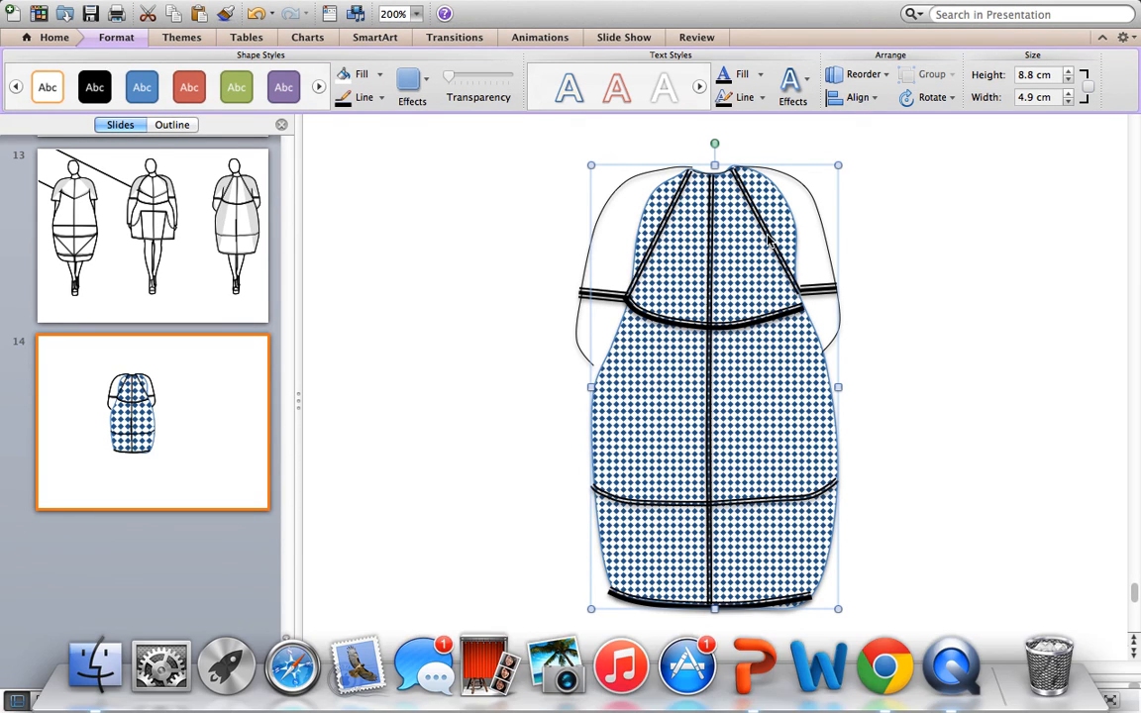
key(ctrl+Up)
scroll(663, 287, down, 5)
key(ctrl+Up)
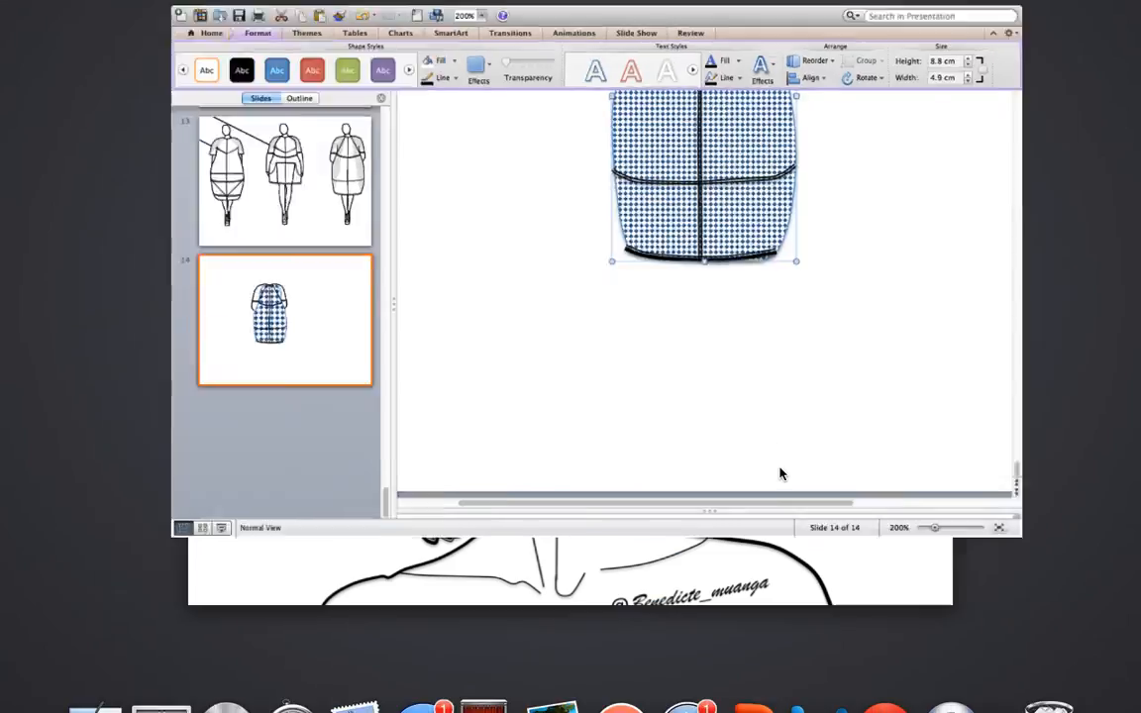